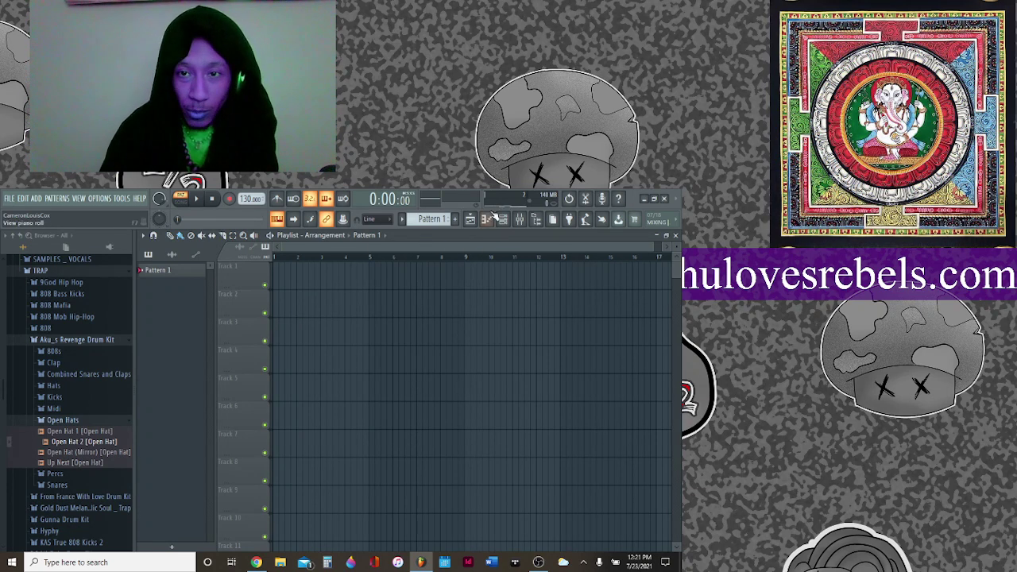
# Show the channel rack with the default drum channels.
pyautogui.click(37, 199)
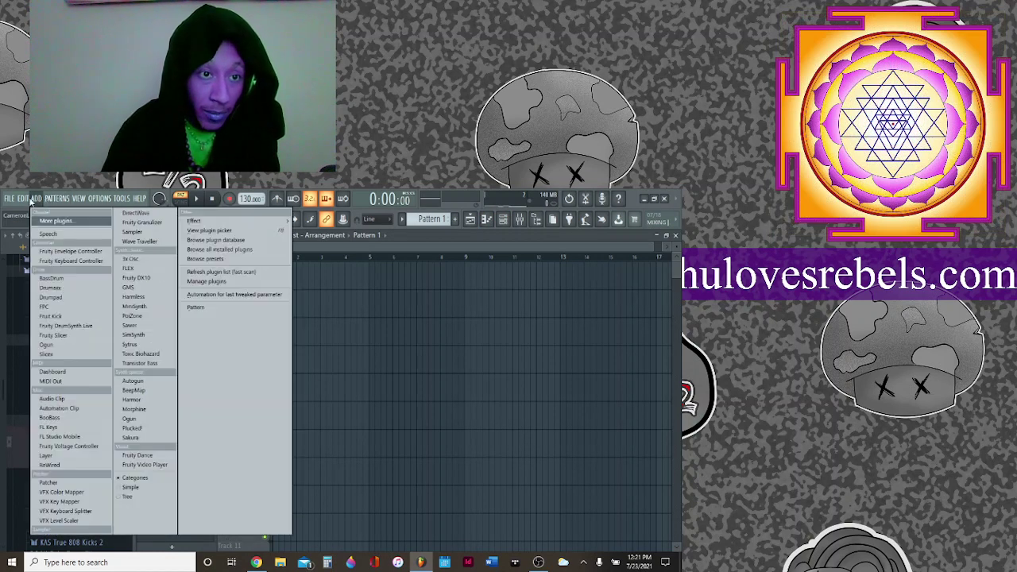
pyautogui.moveTo(139, 197)
pyautogui.click(486, 221)
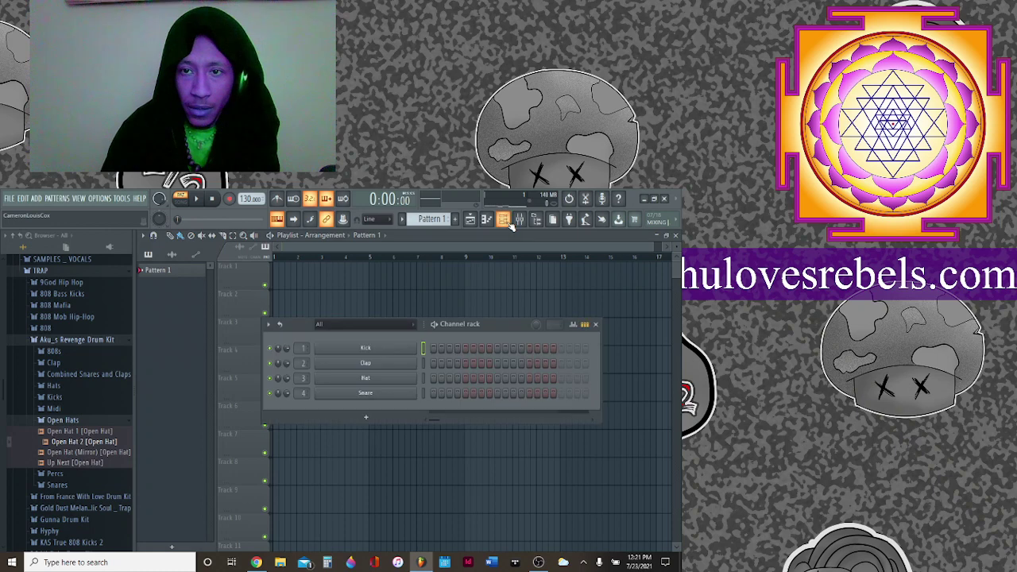
# Look through the TRAP, DISCO _ ELECTRONIC and ALTERNATIVE sample folders of the Cascade Entertainment pack.
pyautogui.scroll(3, 72, 372)
pyautogui.scroll(3, 72, 372)
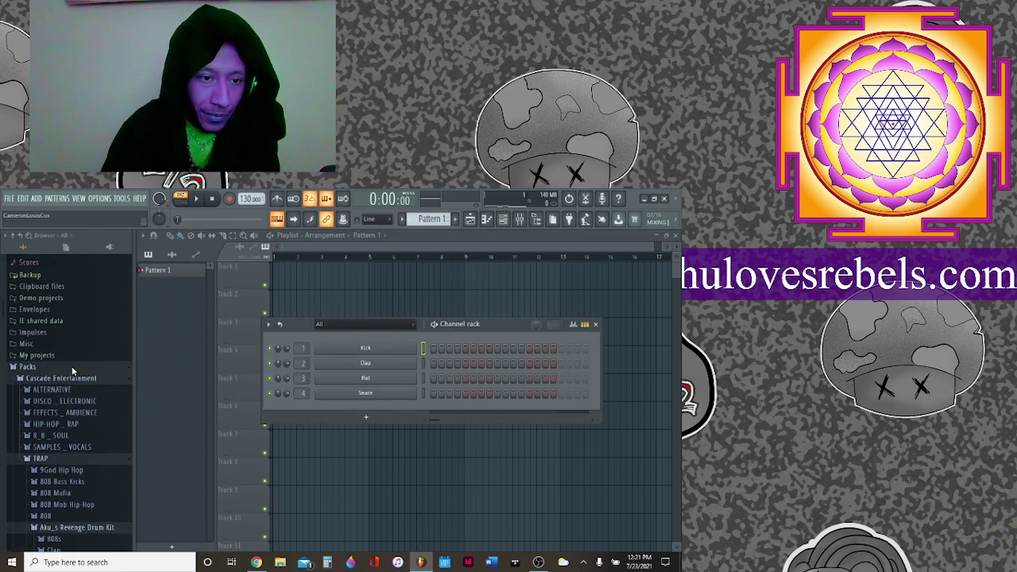
pyautogui.scroll(-2, 68, 342)
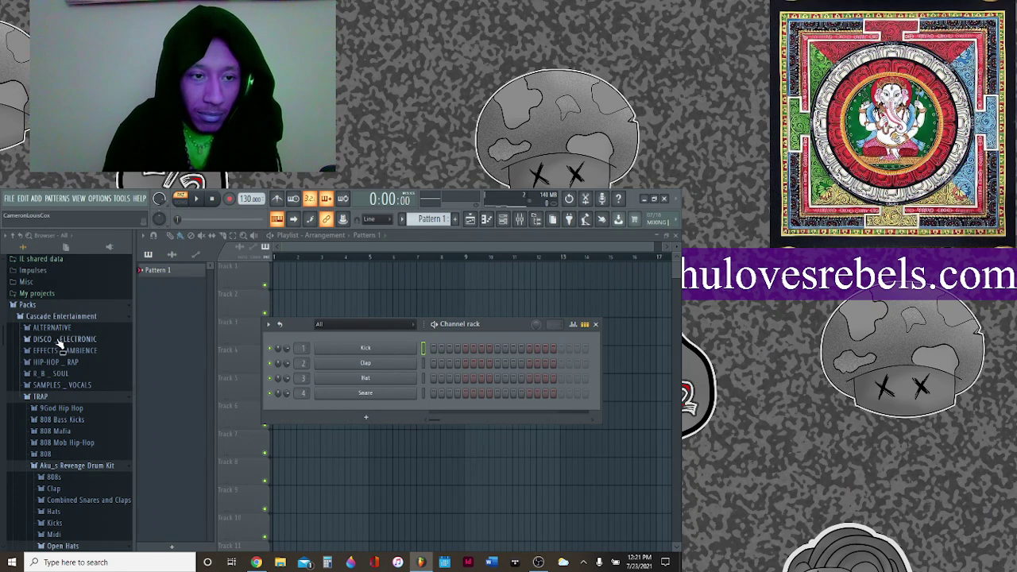
pyautogui.scroll(-2, 71, 373)
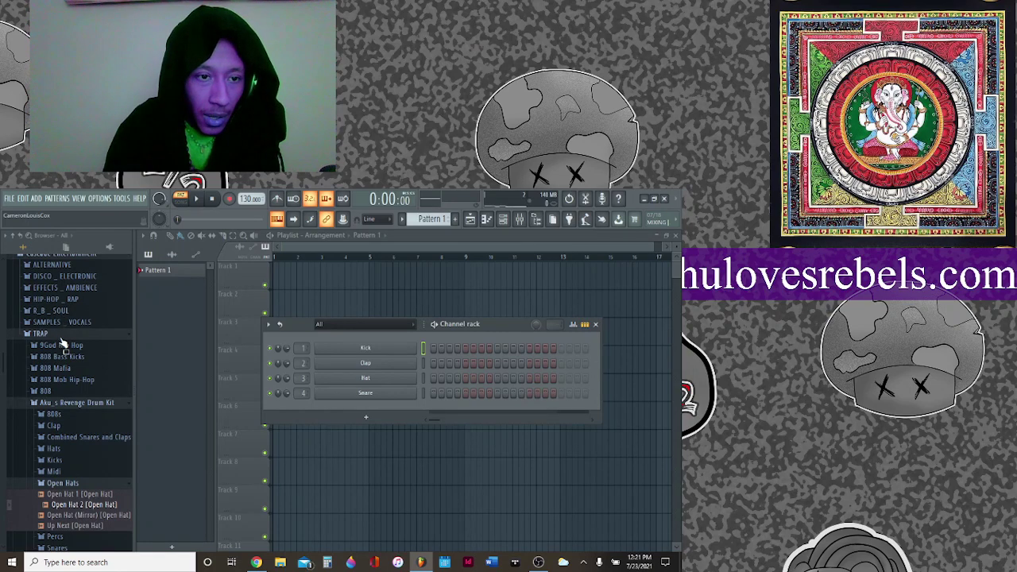
pyautogui.click(63, 334)
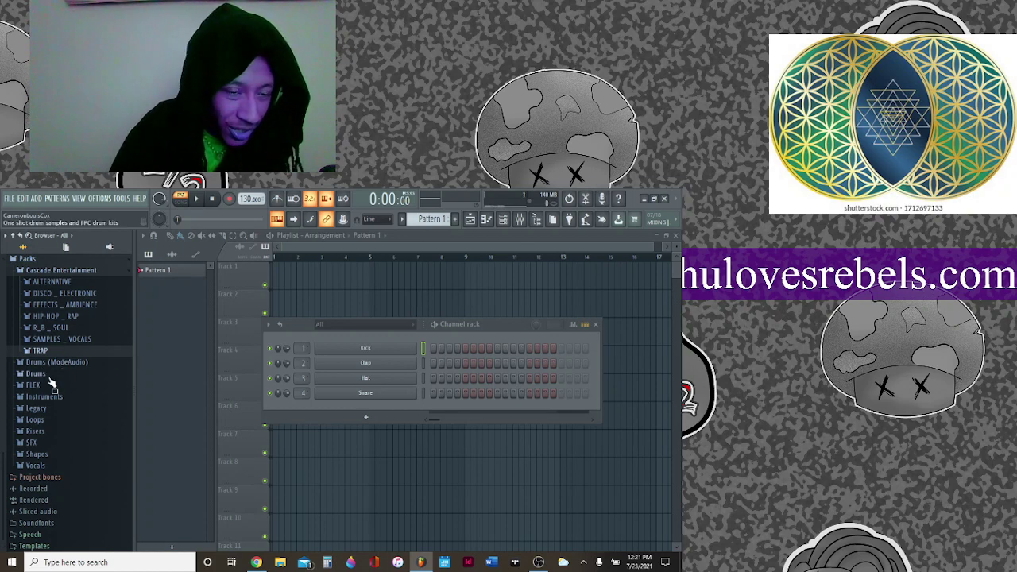
pyautogui.scroll(2, 59, 350)
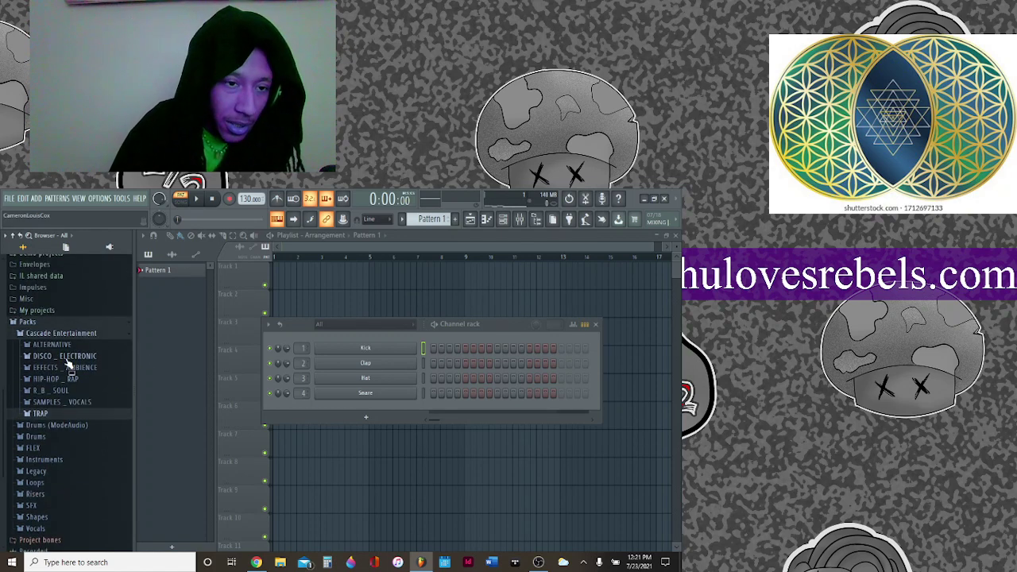
pyautogui.click(69, 356)
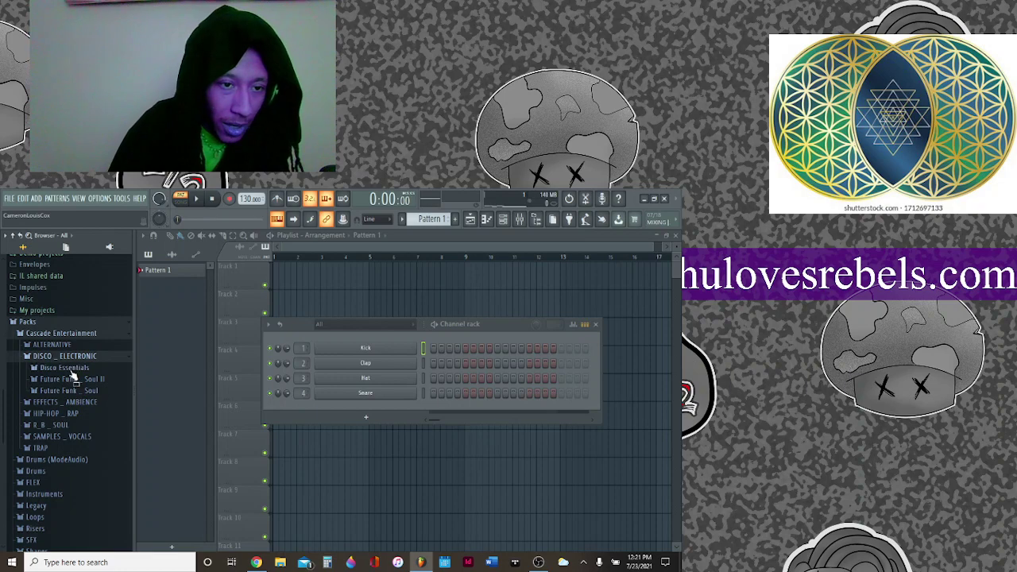
pyautogui.click(68, 368)
pyautogui.click(67, 368)
pyautogui.click(73, 357)
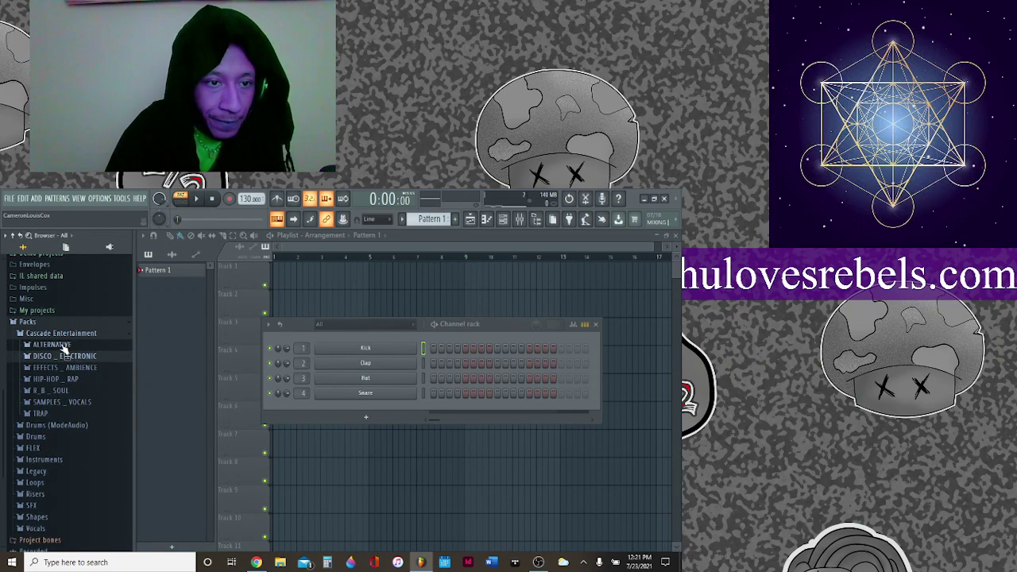
pyautogui.click(63, 345)
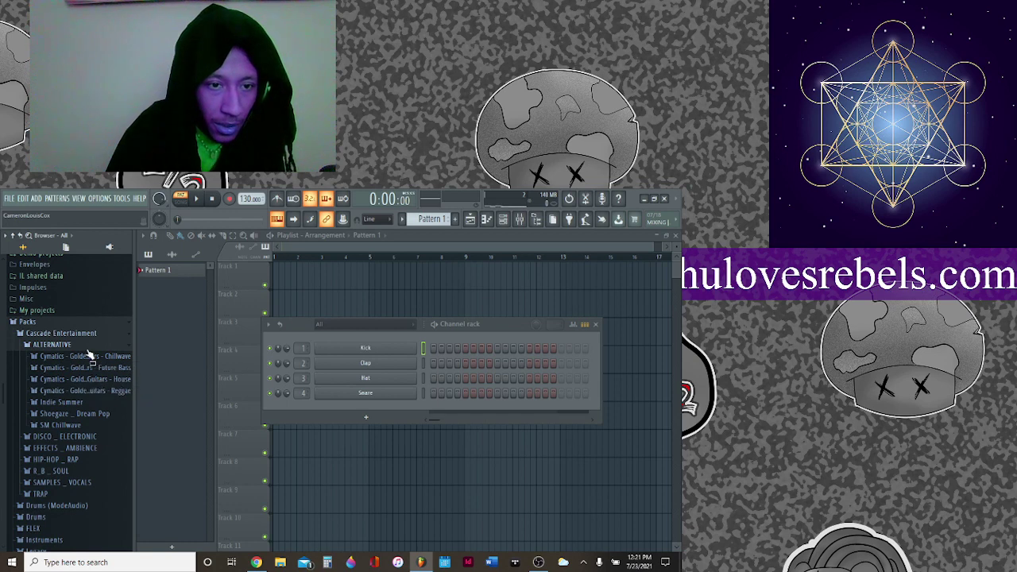
pyautogui.click(83, 348)
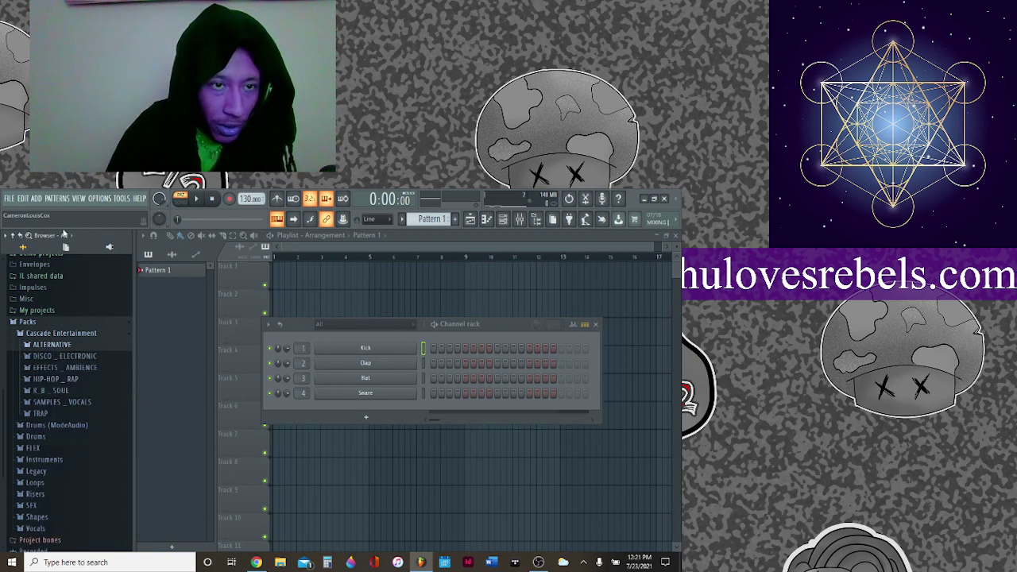
# Add a MiniSynth instrument and step through its presets to Key Classic Saw.
pyautogui.click(37, 200)
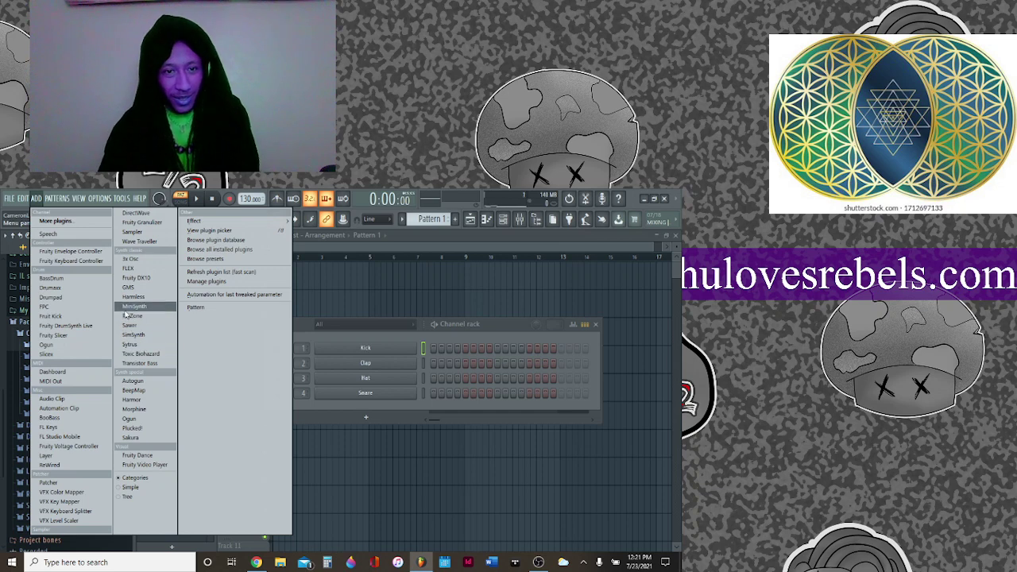
pyautogui.click(135, 306)
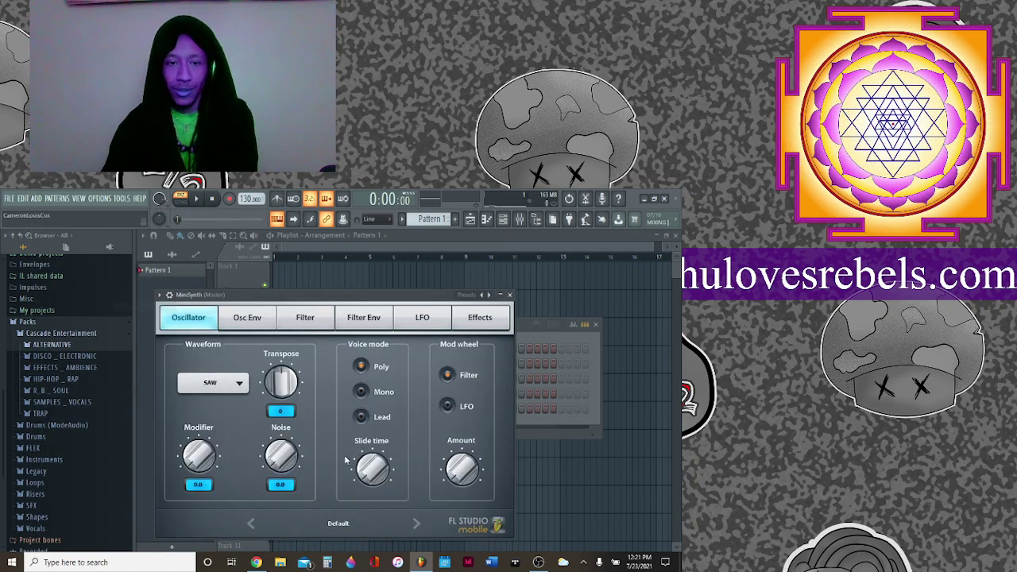
pyautogui.click(416, 524)
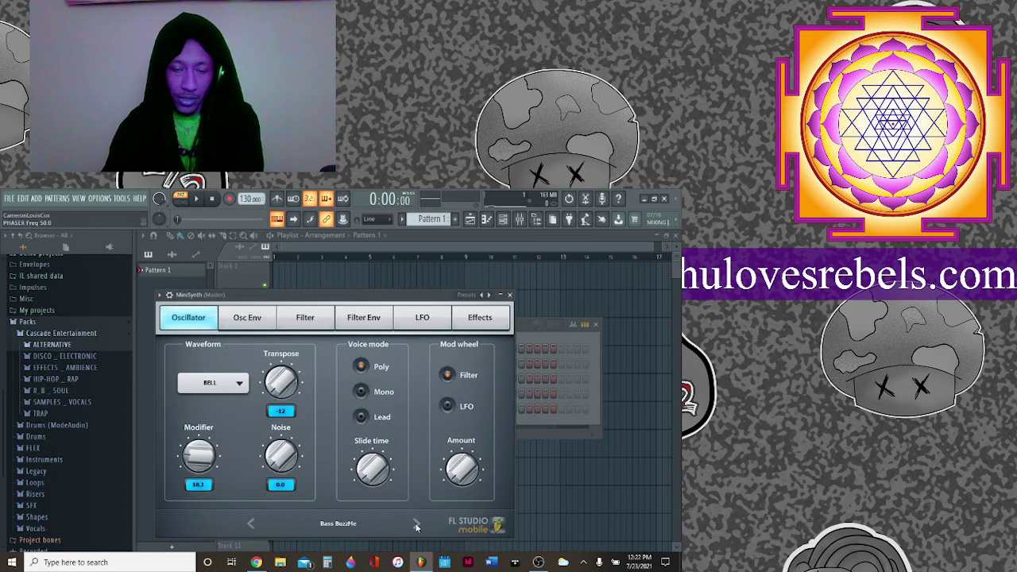
pyautogui.click(416, 524)
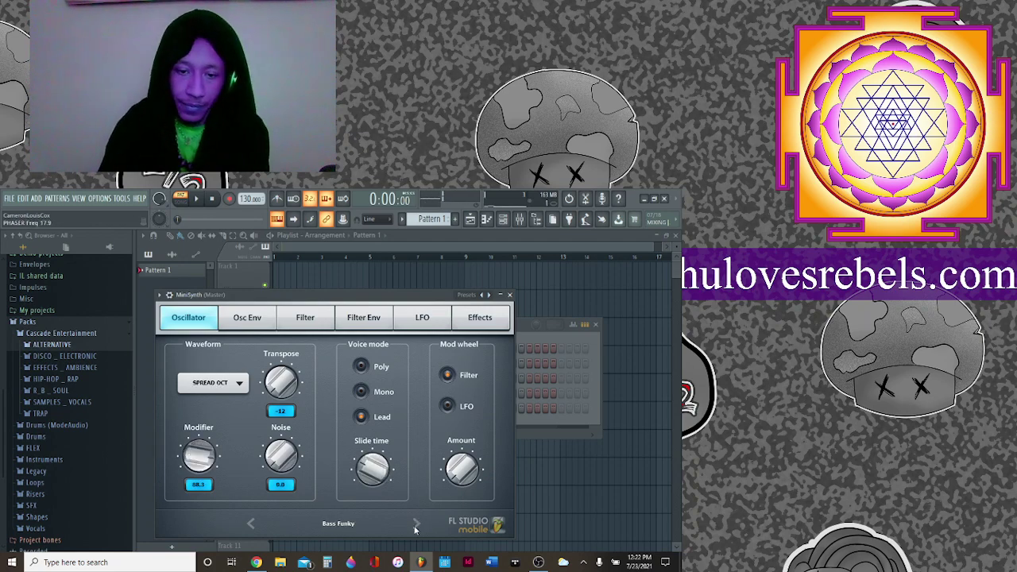
pyautogui.click(415, 525)
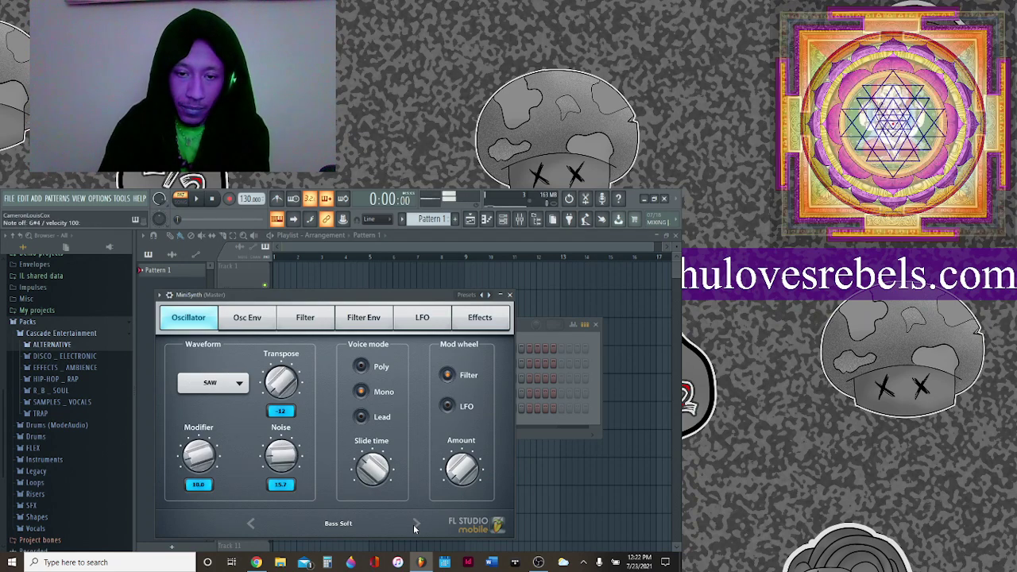
pyautogui.click(415, 525)
pyautogui.click(414, 523)
pyautogui.click(414, 523)
pyautogui.click(414, 522)
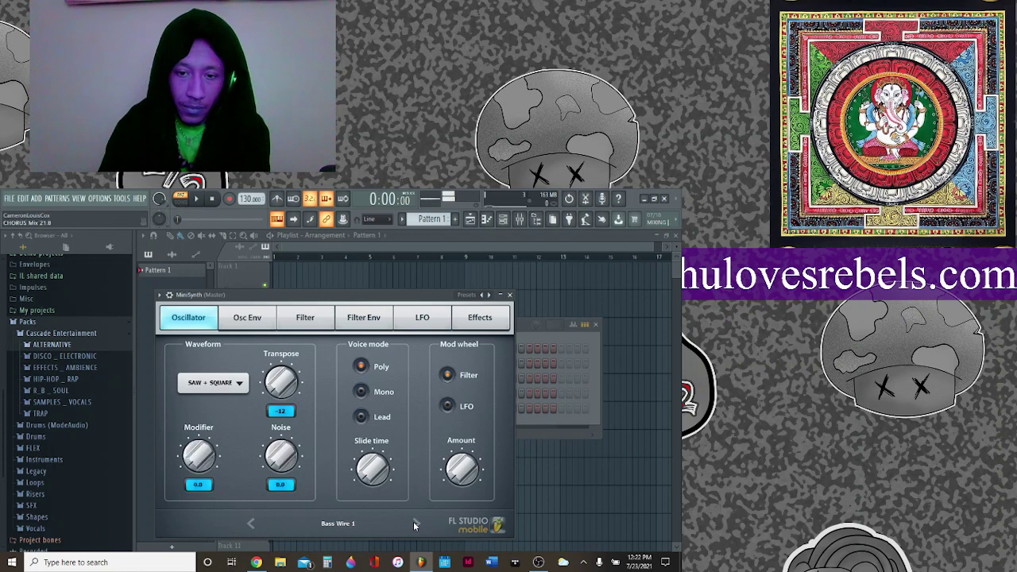
pyautogui.click(415, 523)
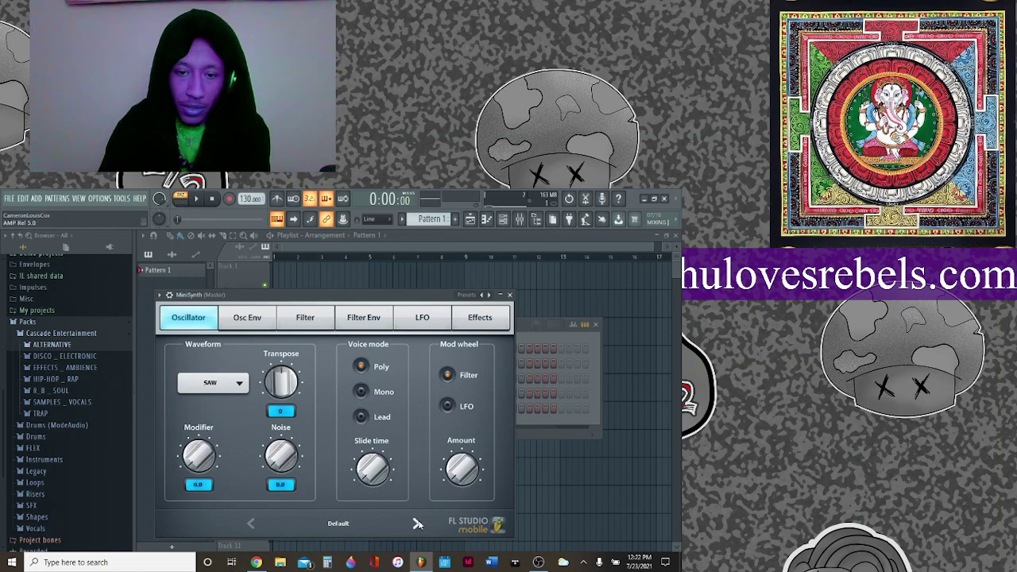
pyautogui.click(417, 524)
pyautogui.click(417, 524)
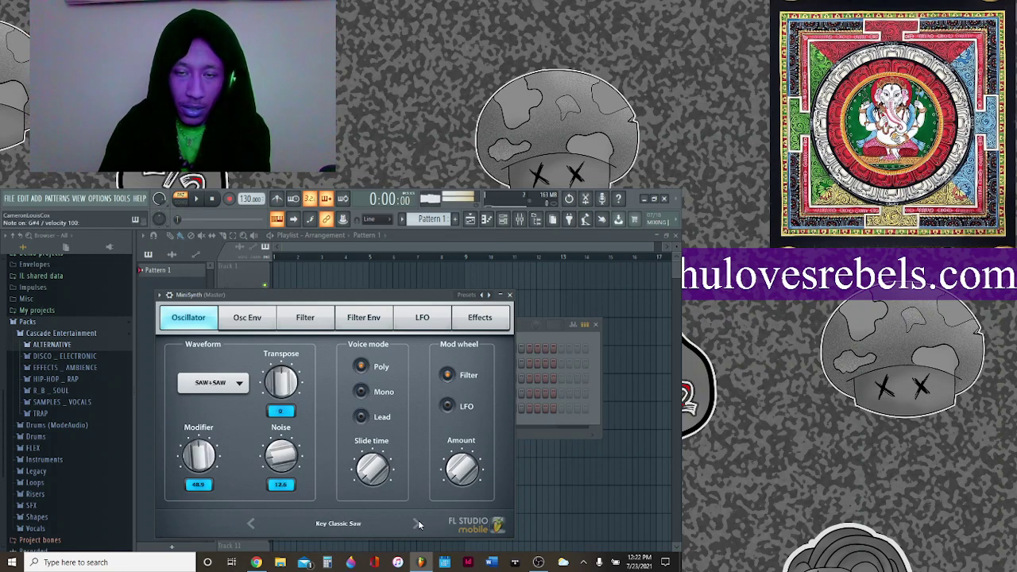
# Delete the Snare, Kick, Clap and Hat channels, keeping only MiniSynth in the channel rack.
pyautogui.click(487, 222)
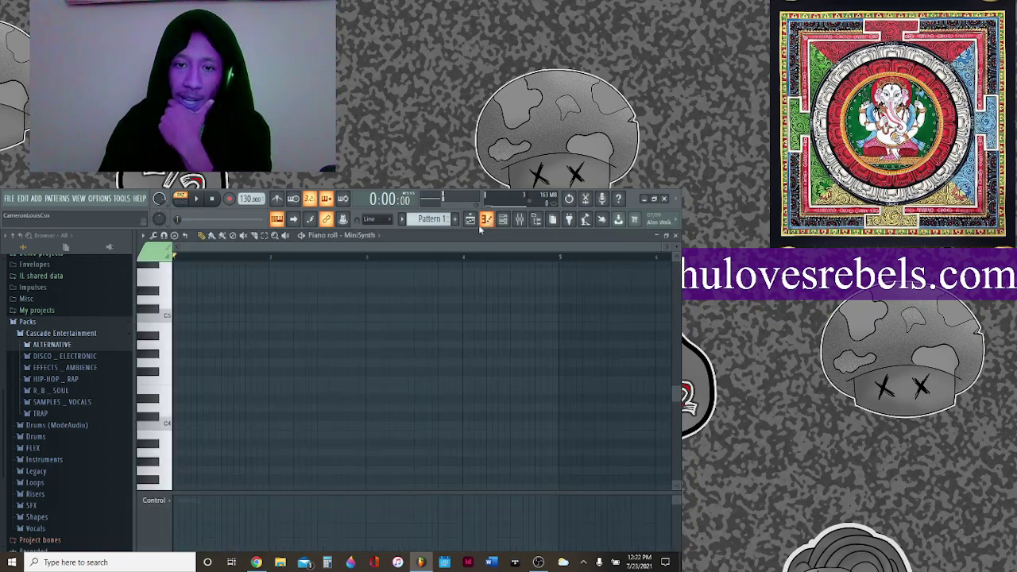
pyautogui.click(503, 219)
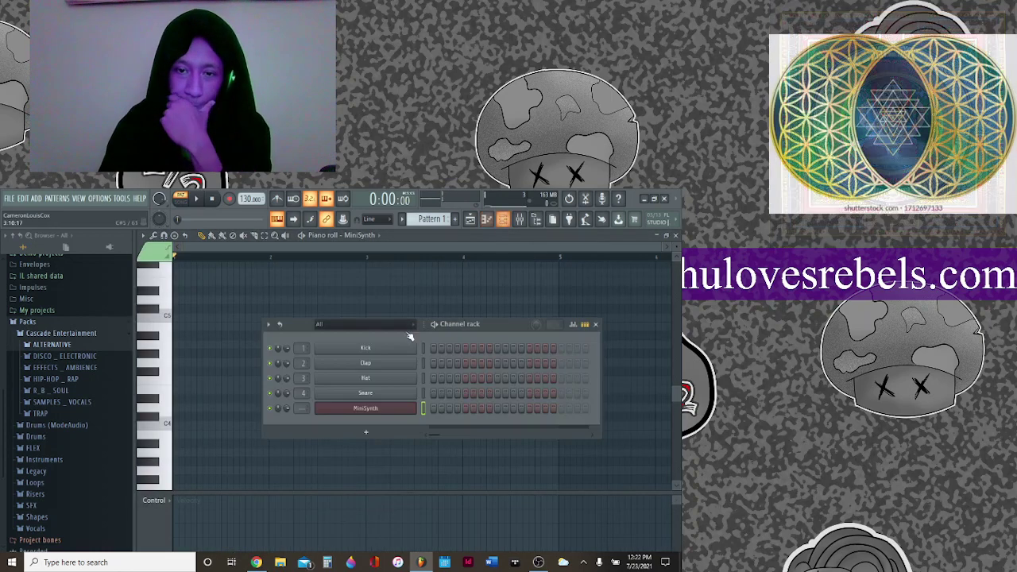
pyautogui.rightClick(345, 406)
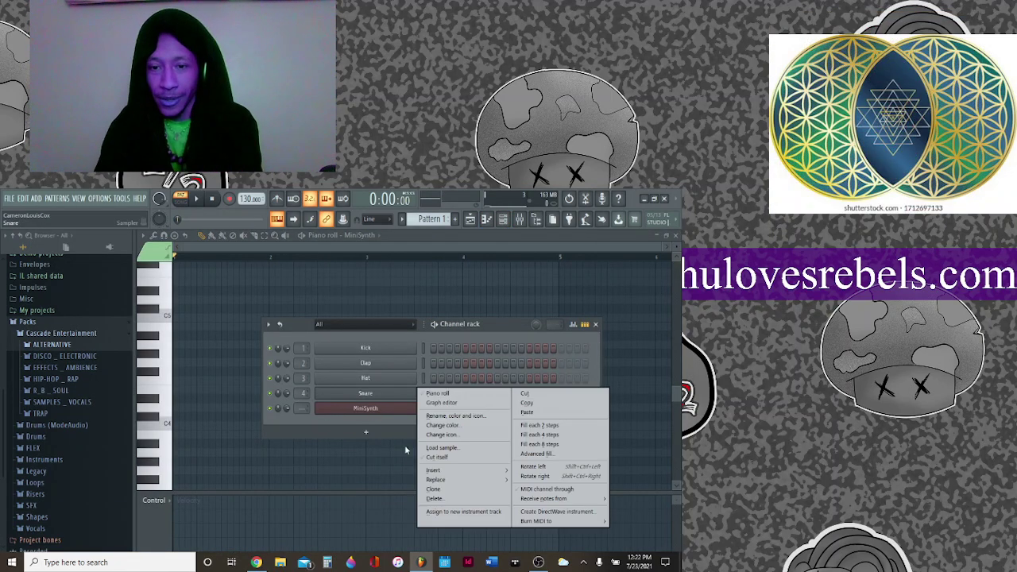
pyautogui.click(450, 499)
pyautogui.rightClick(419, 347)
pyautogui.click(466, 455)
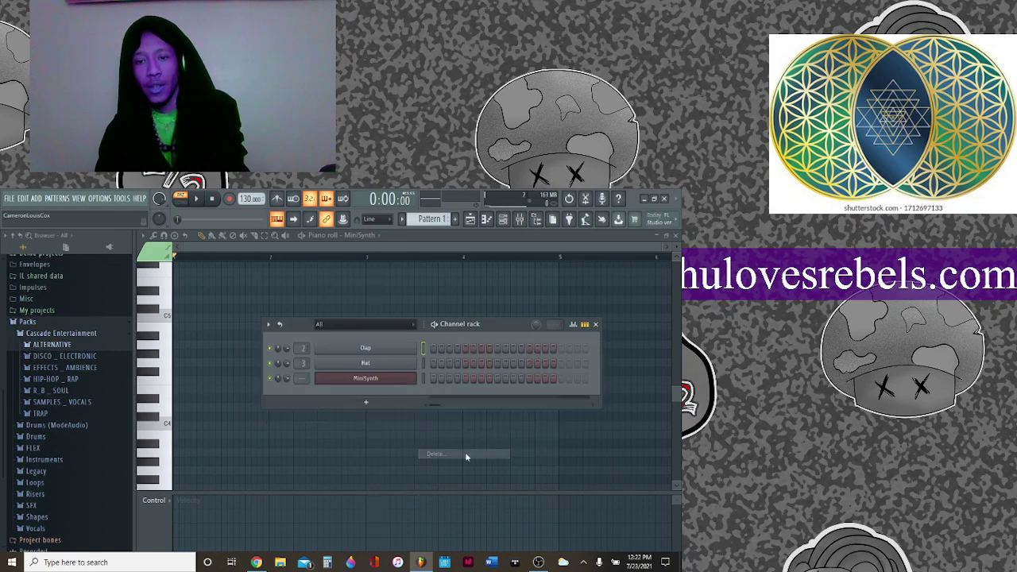
pyautogui.rightClick(373, 350)
pyautogui.click(439, 454)
pyautogui.rightClick(375, 349)
pyautogui.click(449, 454)
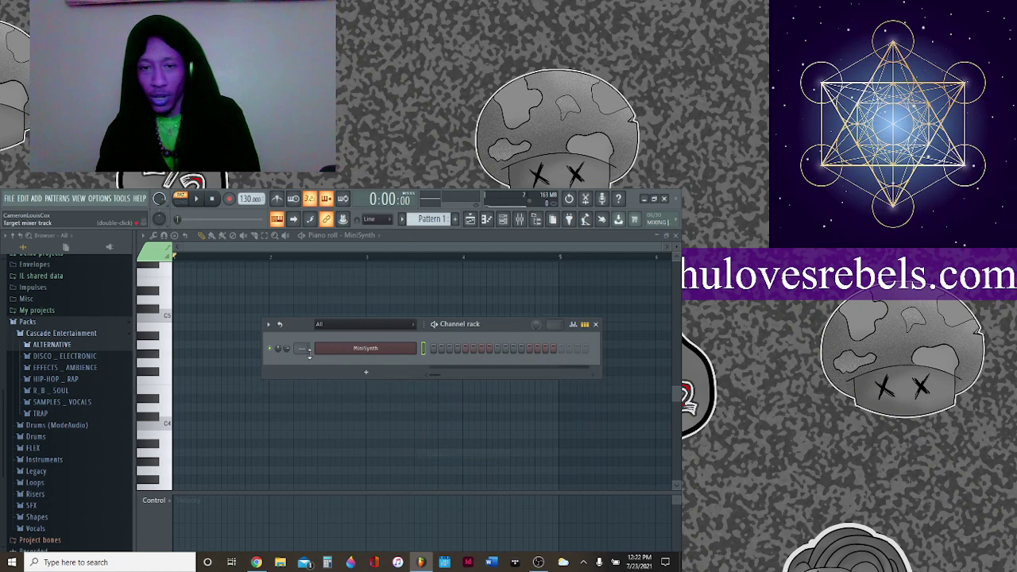
# Route the MiniSynth channel to mixer track 1 and close the synth and channel rack windows.
pyautogui.scroll(1, 302, 348)
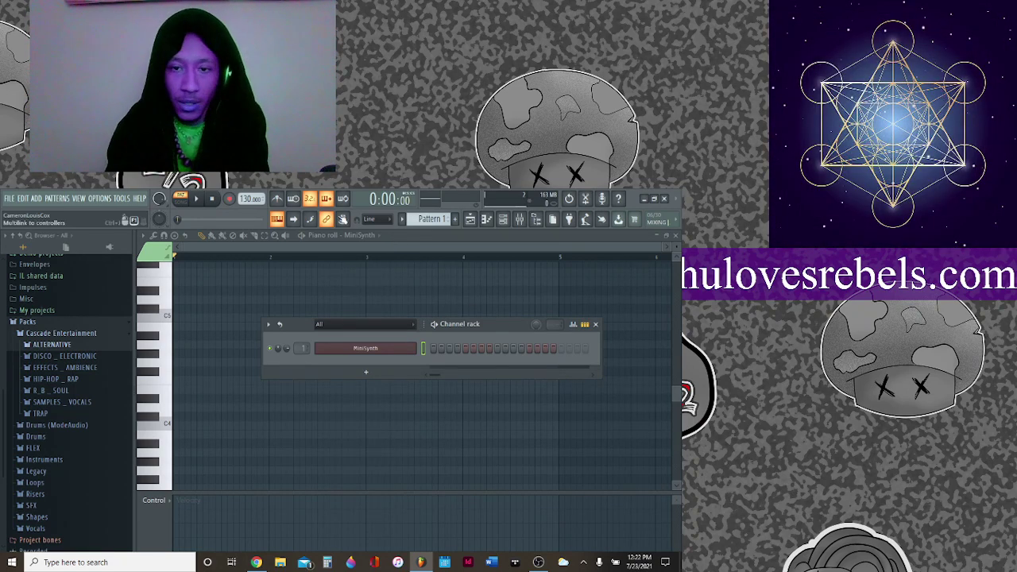
pyautogui.click(509, 225)
pyautogui.click(509, 226)
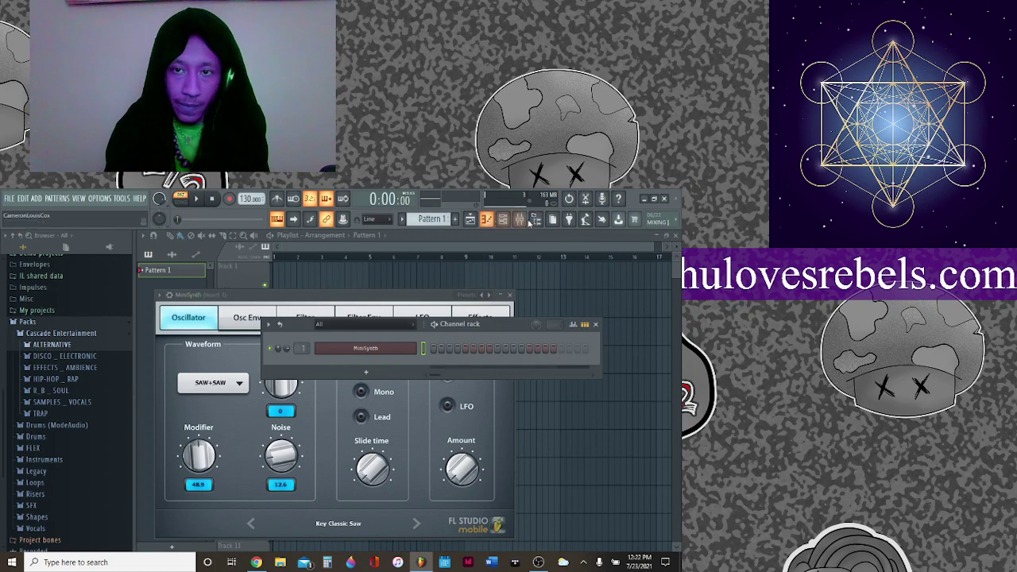
pyautogui.click(508, 228)
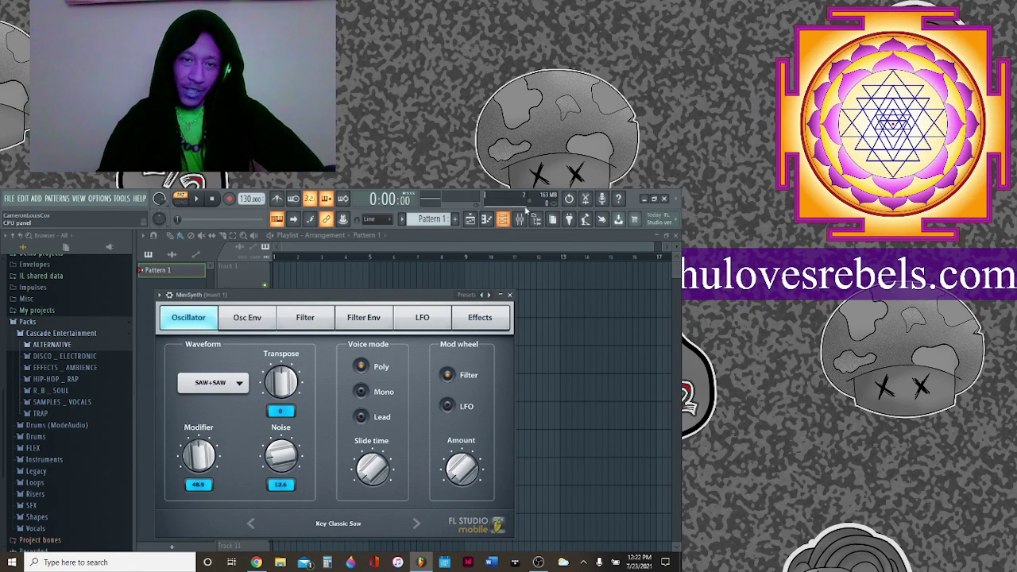
pyautogui.click(351, 244)
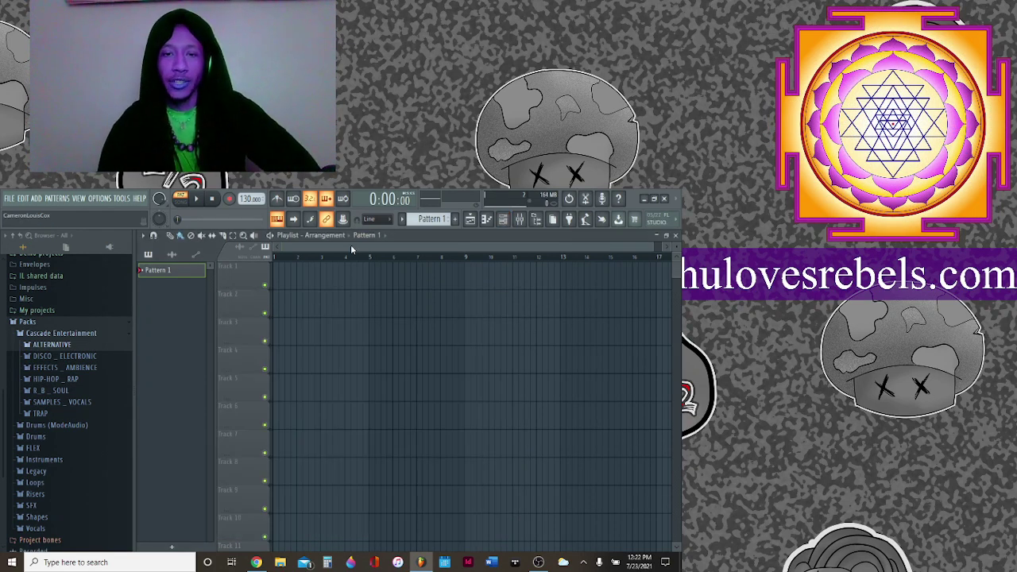
# Place a C5 note at the start of bar 1 in the MiniSynth piano roll.
pyautogui.click(487, 220)
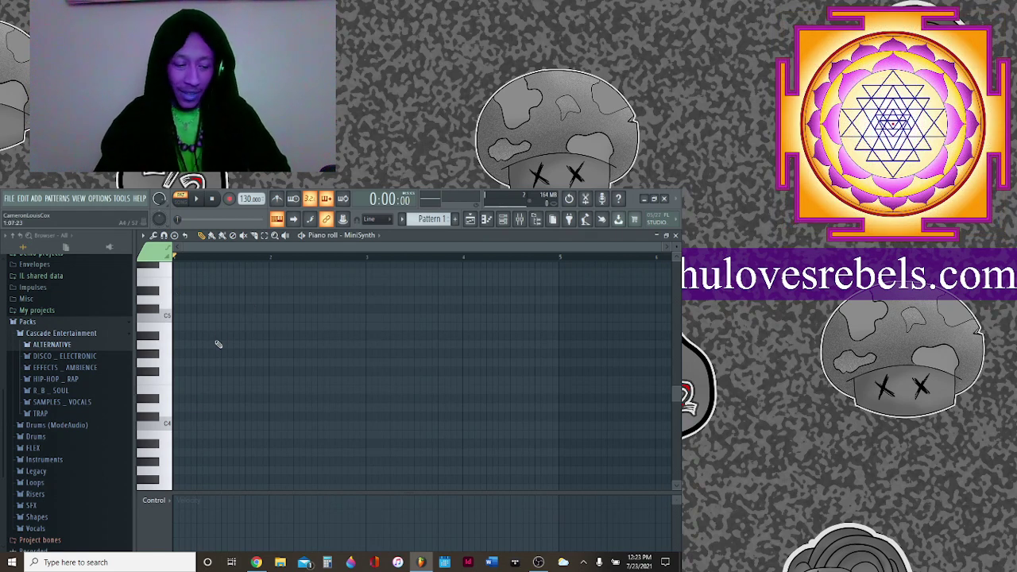
pyautogui.click(176, 317)
pyautogui.click(504, 221)
pyautogui.click(504, 221)
pyautogui.click(504, 221)
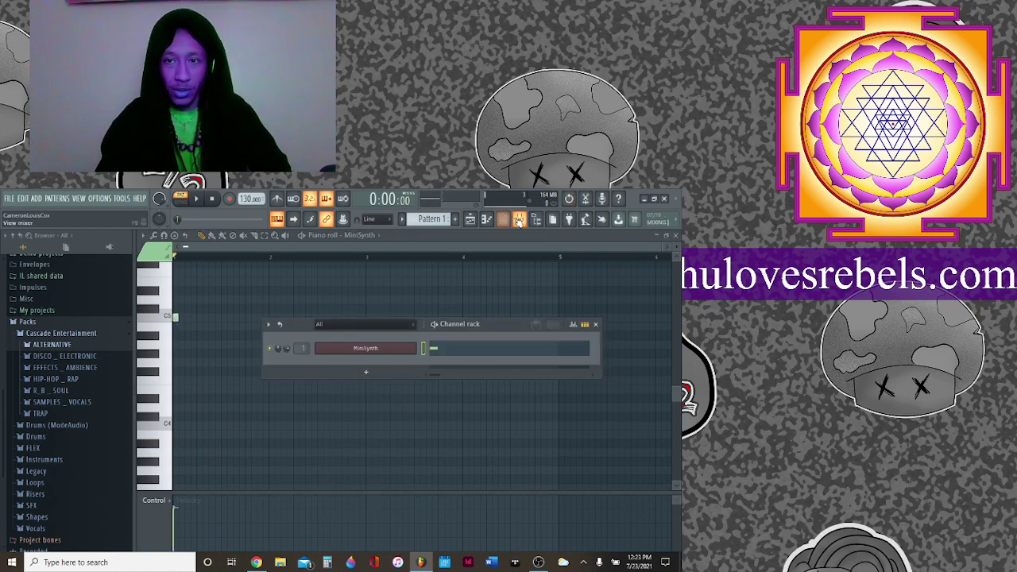
# Lower the volume of mixer track Insert 1 to about 60% and return to the playlist.
pyautogui.click(519, 221)
pyautogui.moveTo(315, 401); pyautogui.dragTo(315, 450)
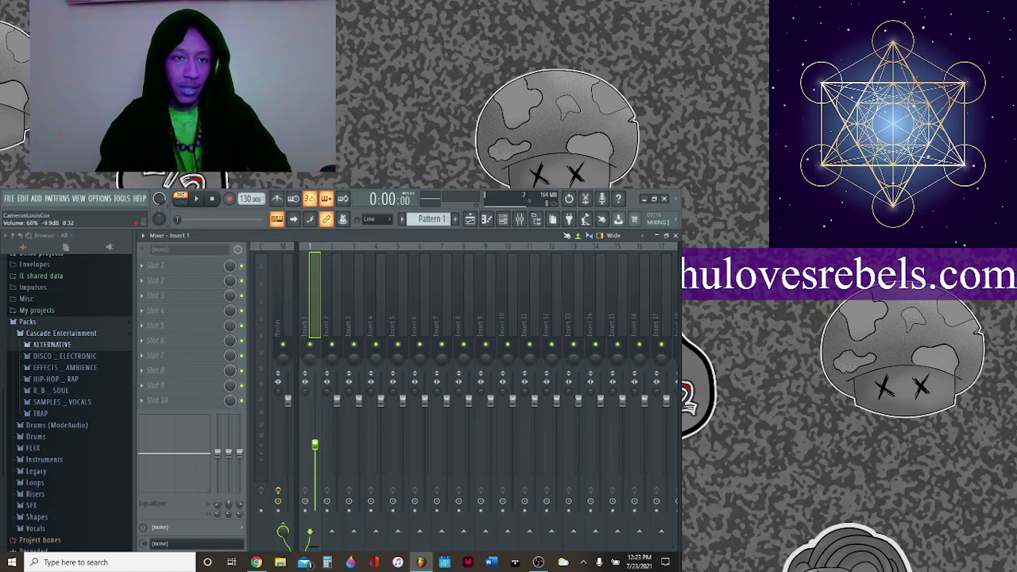
pyautogui.click(470, 219)
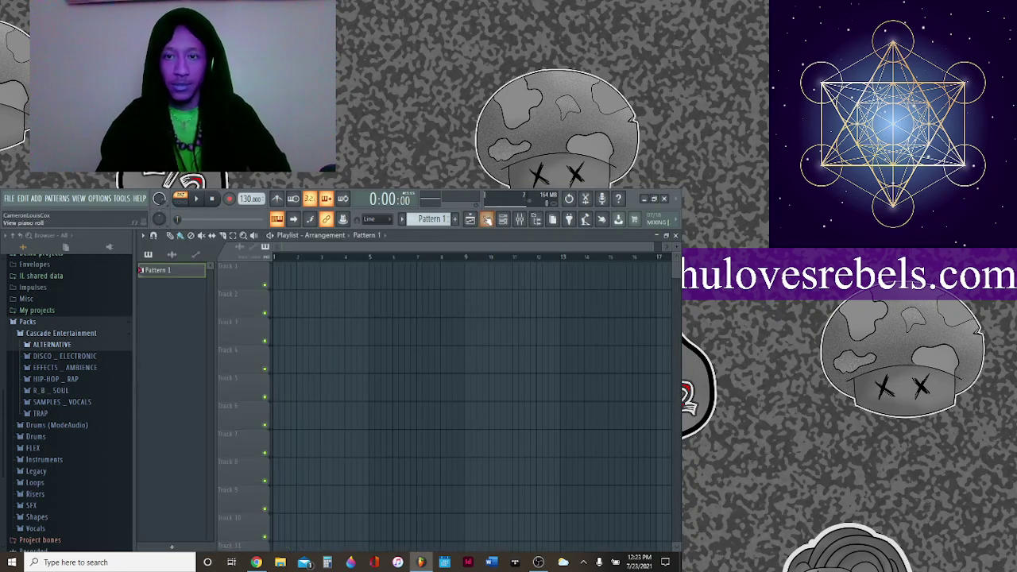
# Replace the C5 note with an A#3 note about half a bar long at the start of bar 1 and play the pattern.
pyautogui.click(486, 219)
pyautogui.click(177, 317)
pyautogui.scroll(-1, 181, 357)
pyautogui.click(181, 416)
pyautogui.rightClick(194, 291)
pyautogui.moveTo(199, 419); pyautogui.dragTo(221, 419)
pyautogui.press('space')
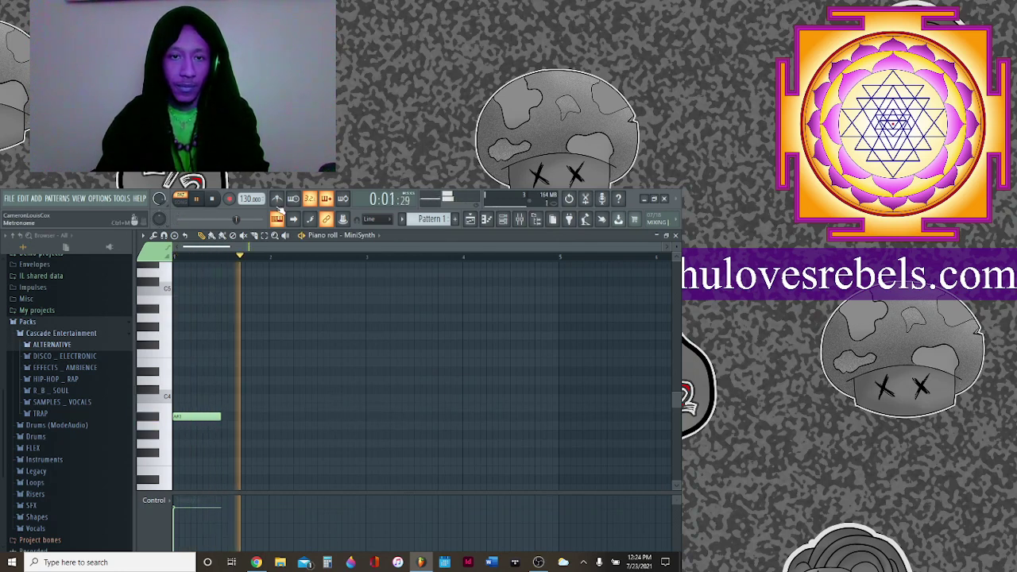
# Tap in a new project tempo of 63 BPM with the tempo tapper.
pyautogui.rightClick(250, 199)
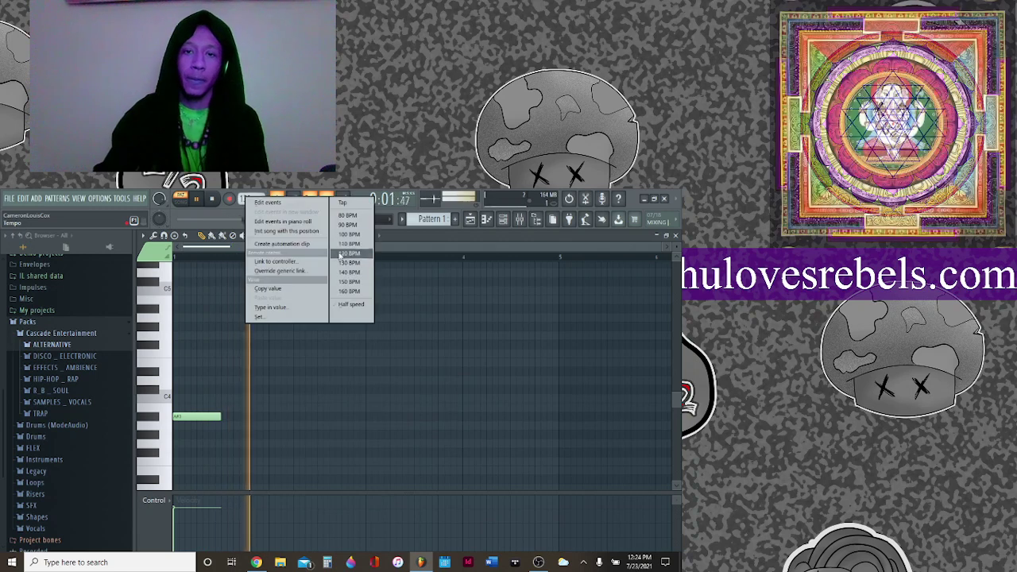
pyautogui.click(342, 203)
pyautogui.click(472, 509)
pyautogui.click(472, 509)
pyautogui.click(473, 509)
pyautogui.click(474, 508)
pyautogui.click(478, 512)
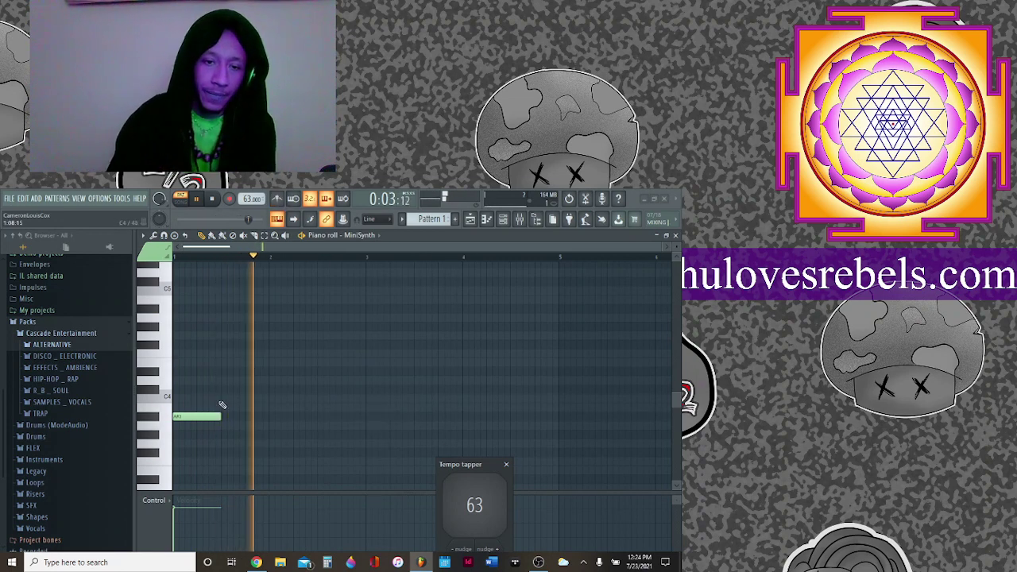
# Add half-bar D#3 and F5 notes in the first half of bar 1 and quantize the F5 to the bar start.
pyautogui.scroll(-1, 189, 466)
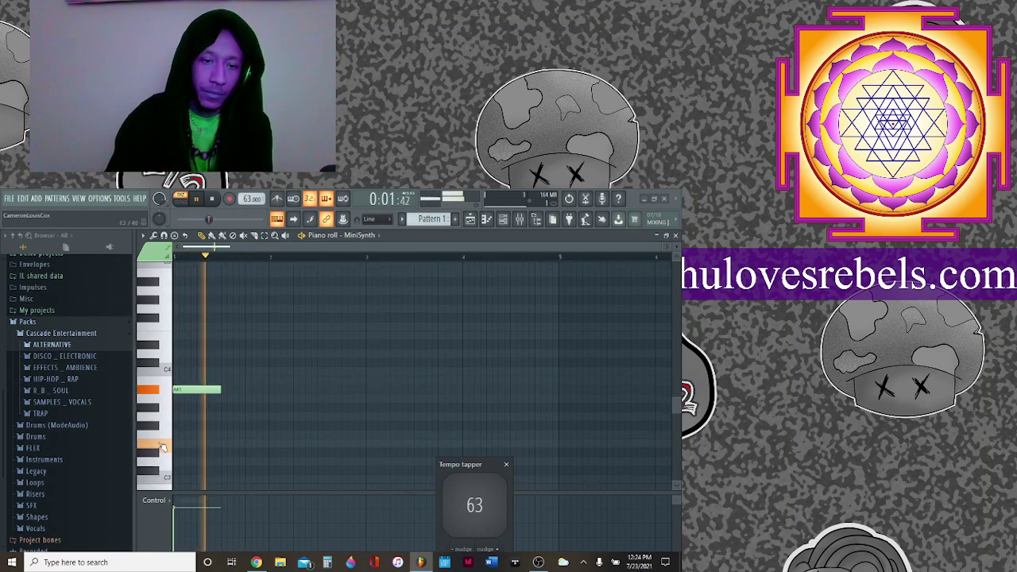
pyautogui.click(177, 456)
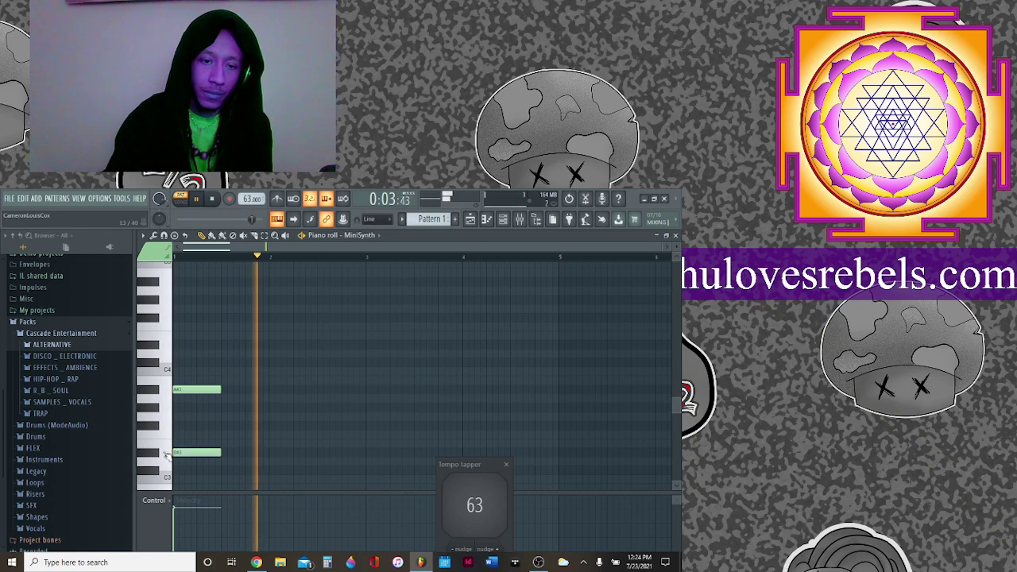
pyautogui.scroll(1, 190, 414)
pyautogui.scroll(2, 189, 414)
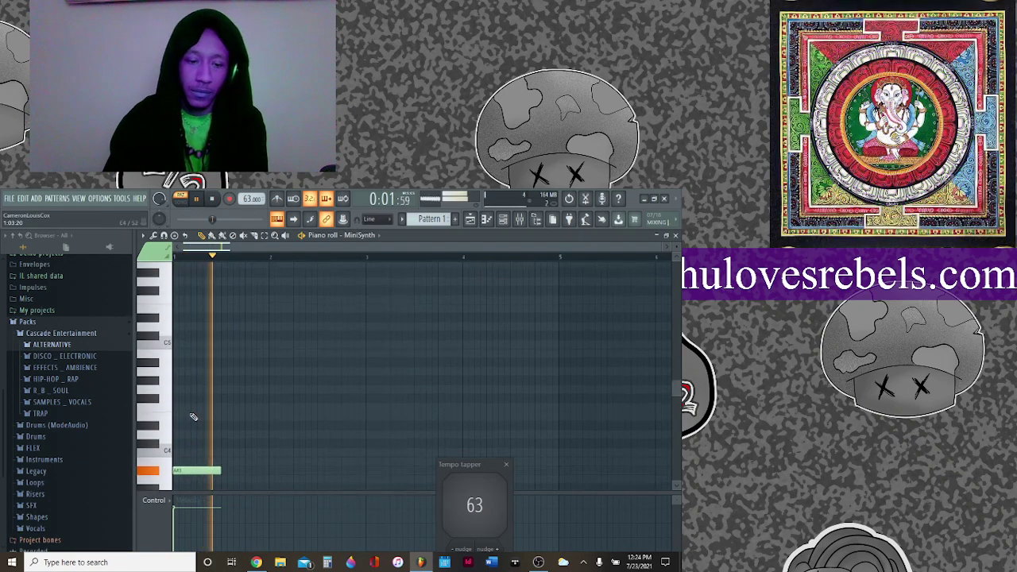
pyautogui.click(169, 340)
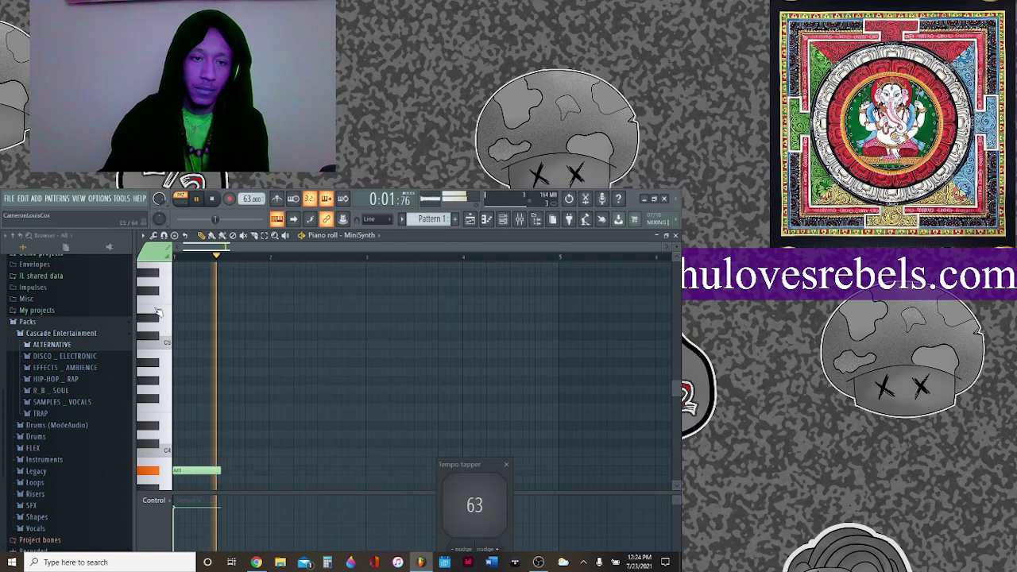
pyautogui.click(184, 300)
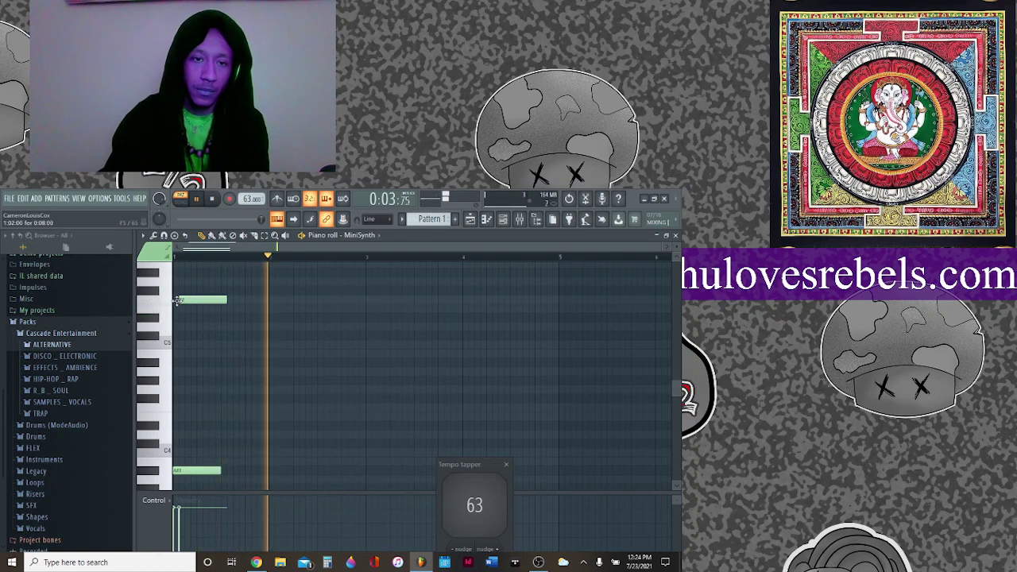
pyautogui.hotkey('alt', 'q')
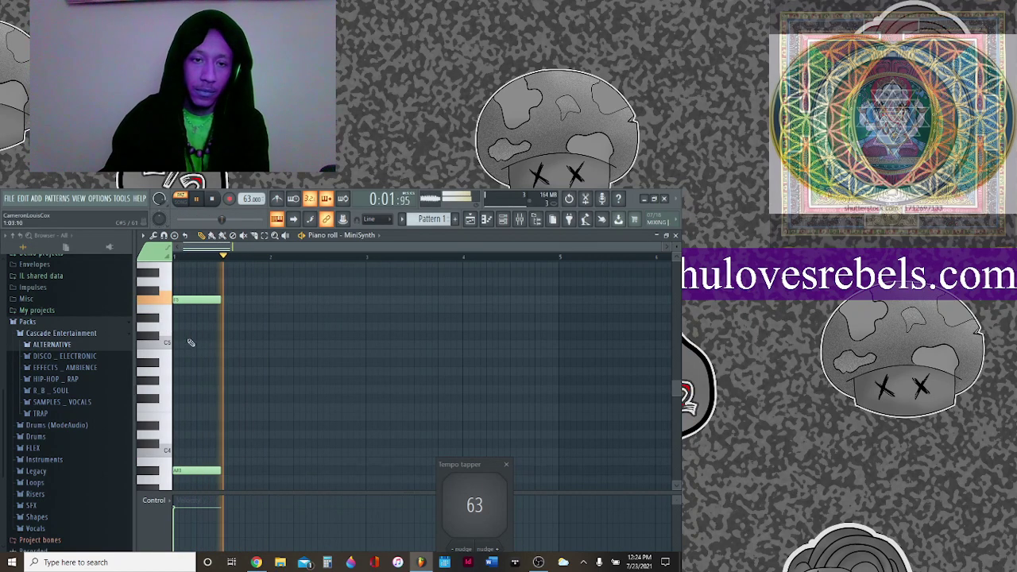
# Add half-bar F#3, B4 and C#3 notes in the second half of bar 1.
pyautogui.scroll(-2, 263, 362)
pyautogui.scroll(-2, 264, 371)
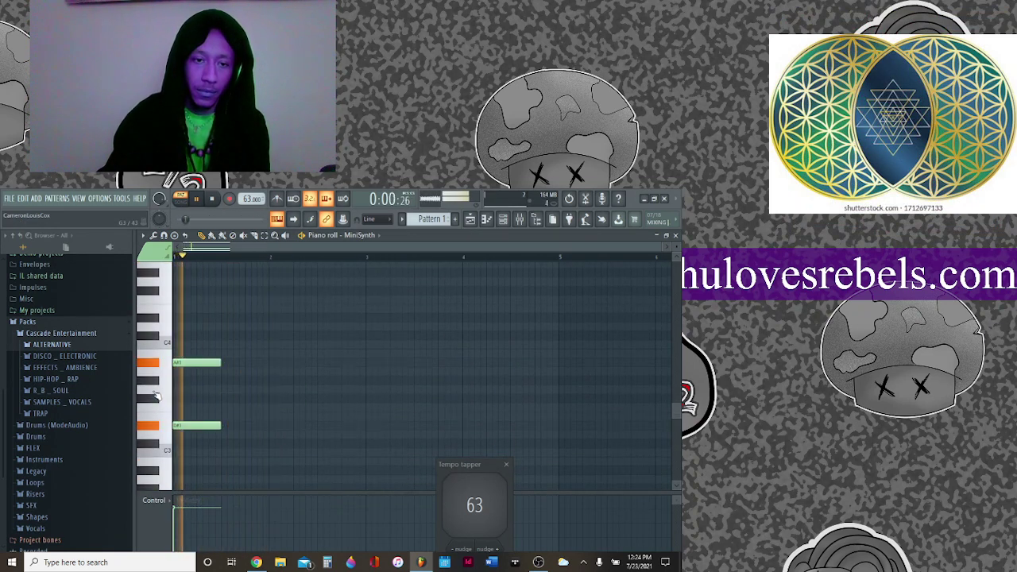
pyautogui.click(226, 398)
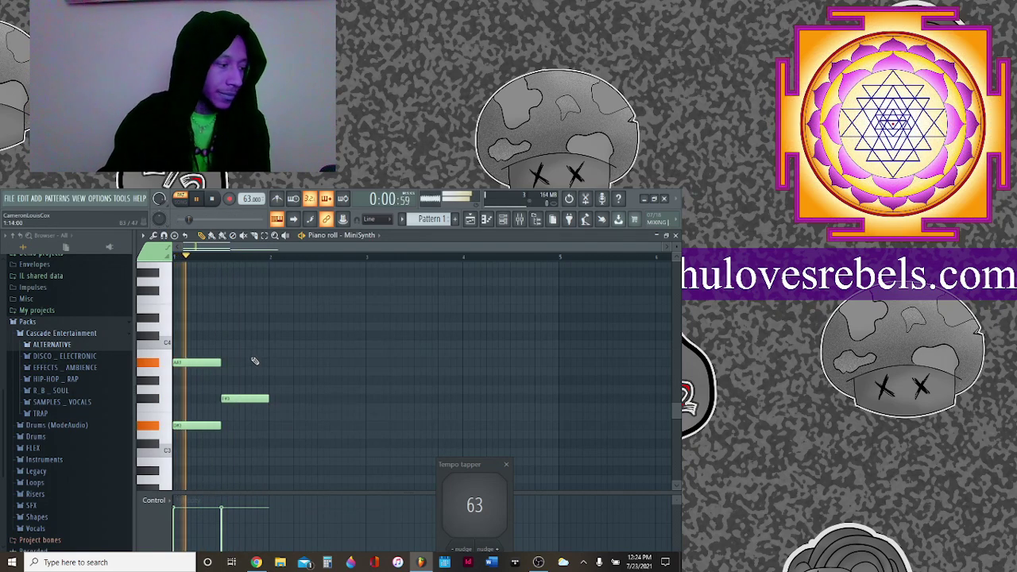
pyautogui.scroll(1, 253, 360)
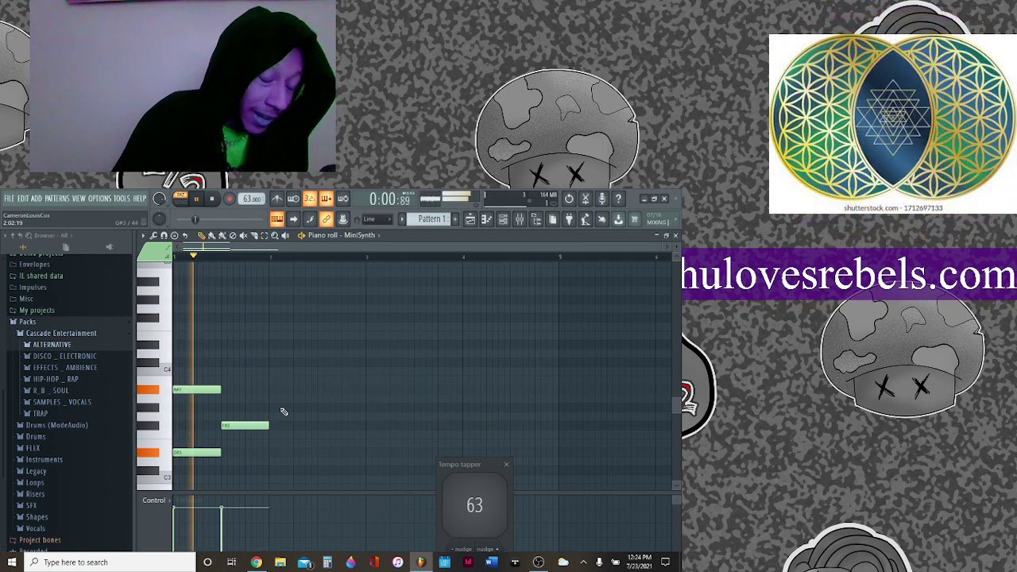
pyautogui.scroll(3, 272, 402)
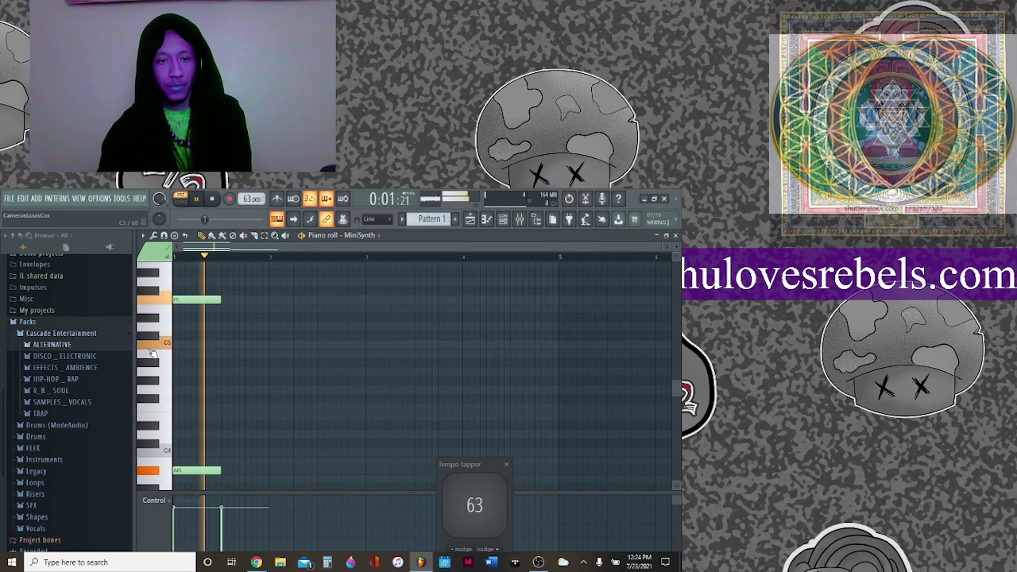
pyautogui.click(220, 353)
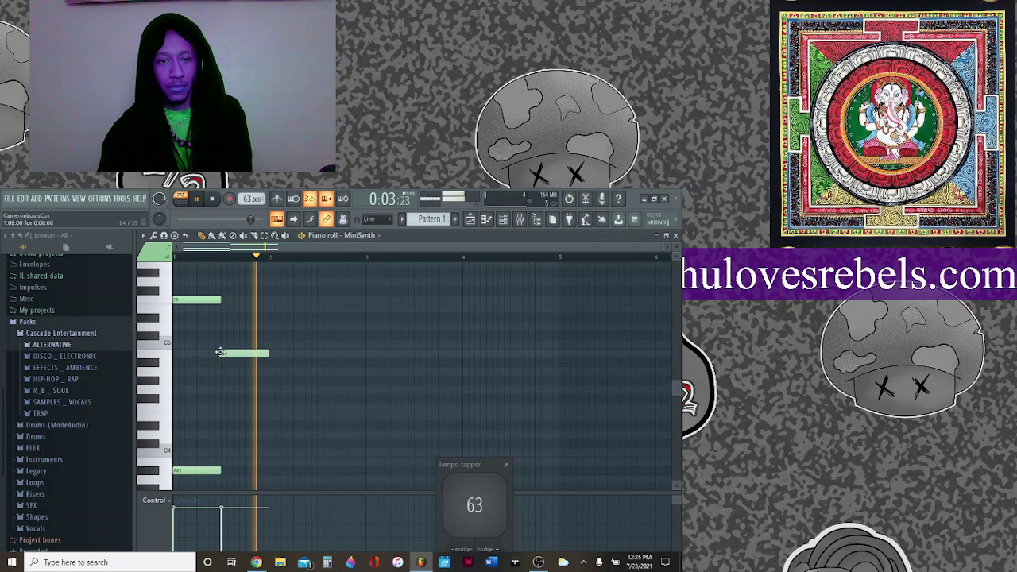
pyautogui.scroll(-5, 243, 401)
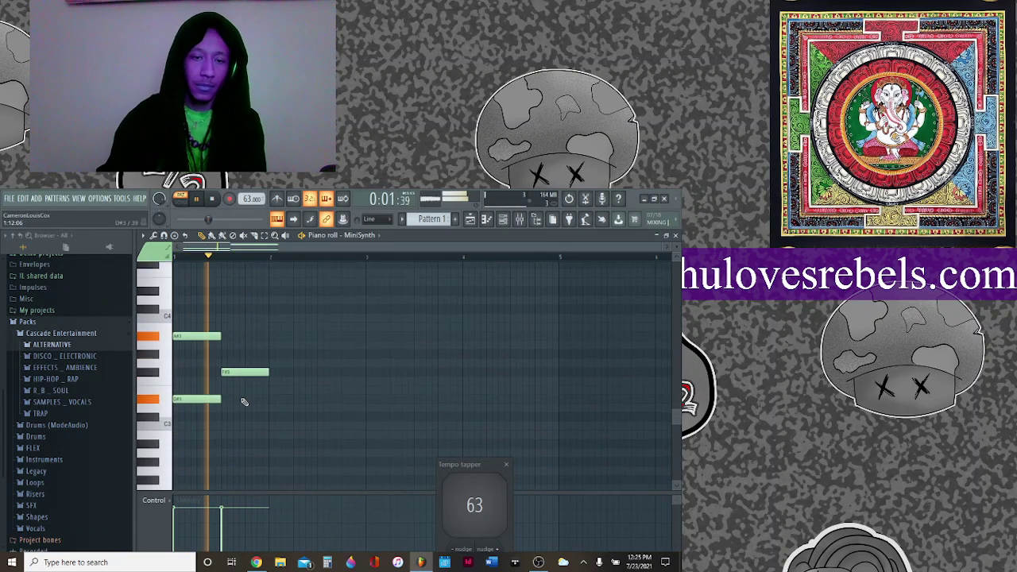
pyautogui.scroll(-3, 243, 402)
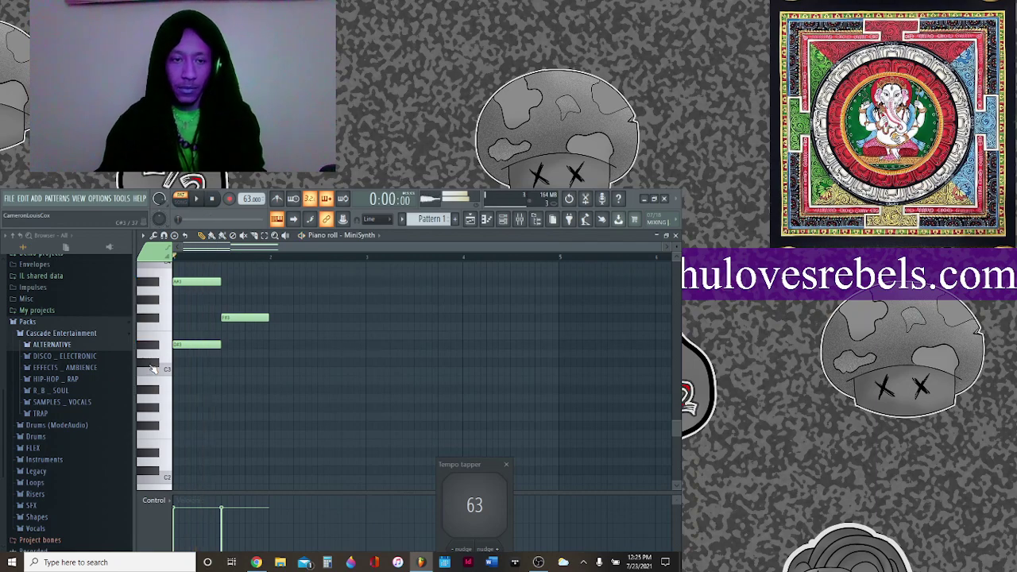
pyautogui.click(223, 363)
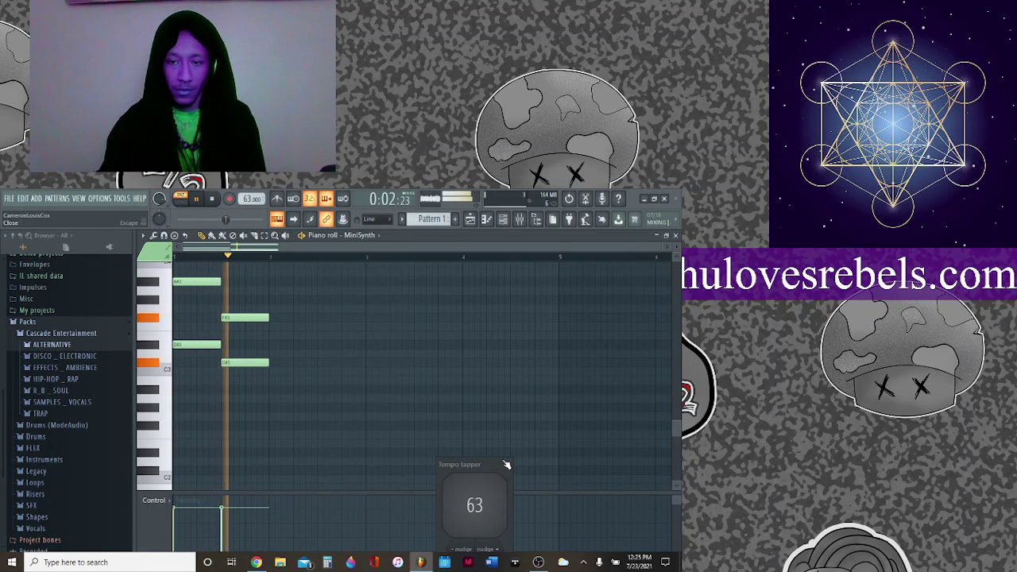
# Close the tempo tapper, load the next MiniSynth preset, Key Super Saw, and return to the piano roll.
pyautogui.scroll(10, 279, 367)
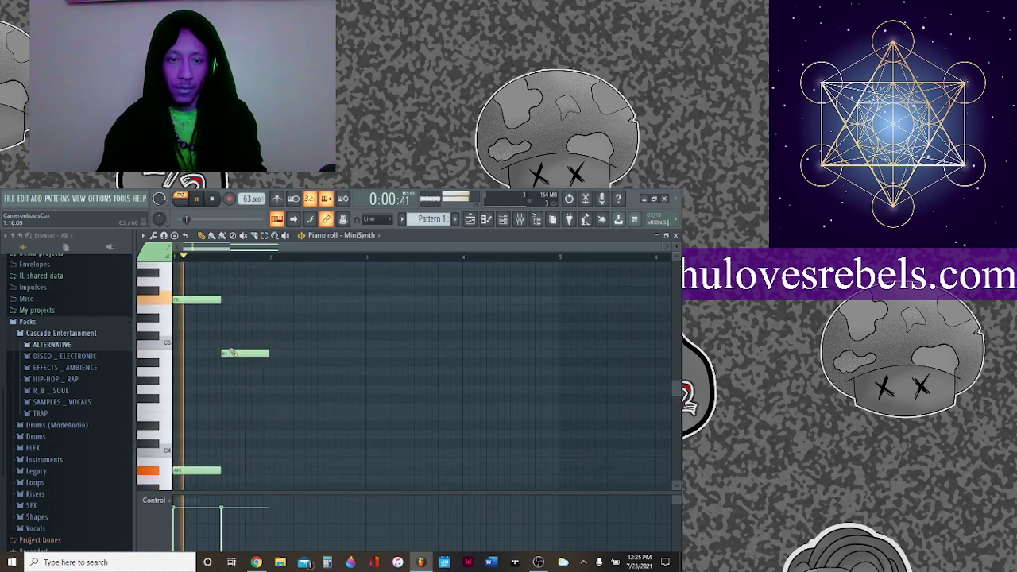
pyautogui.press('F6')
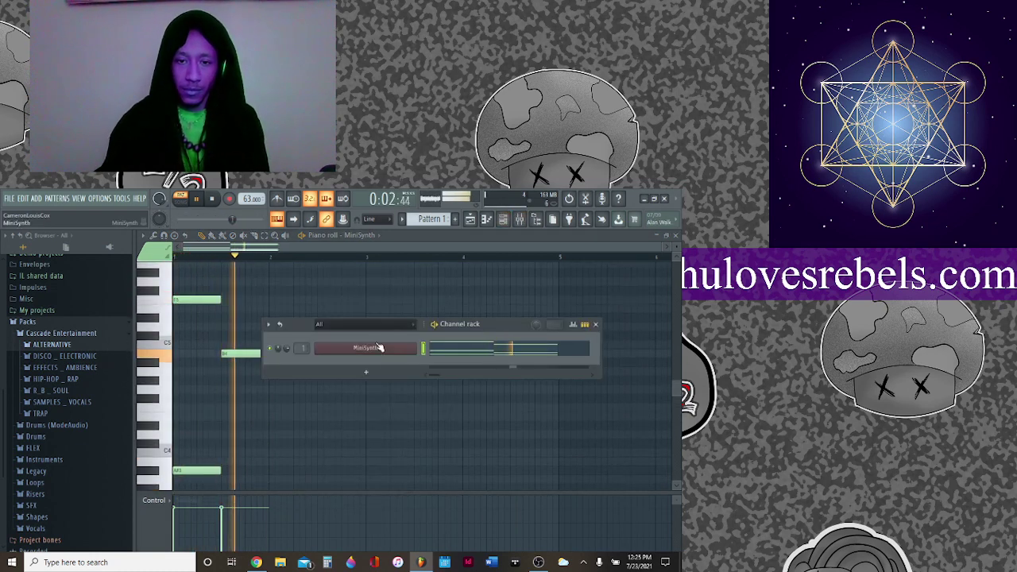
pyautogui.click(366, 348)
pyautogui.click(416, 523)
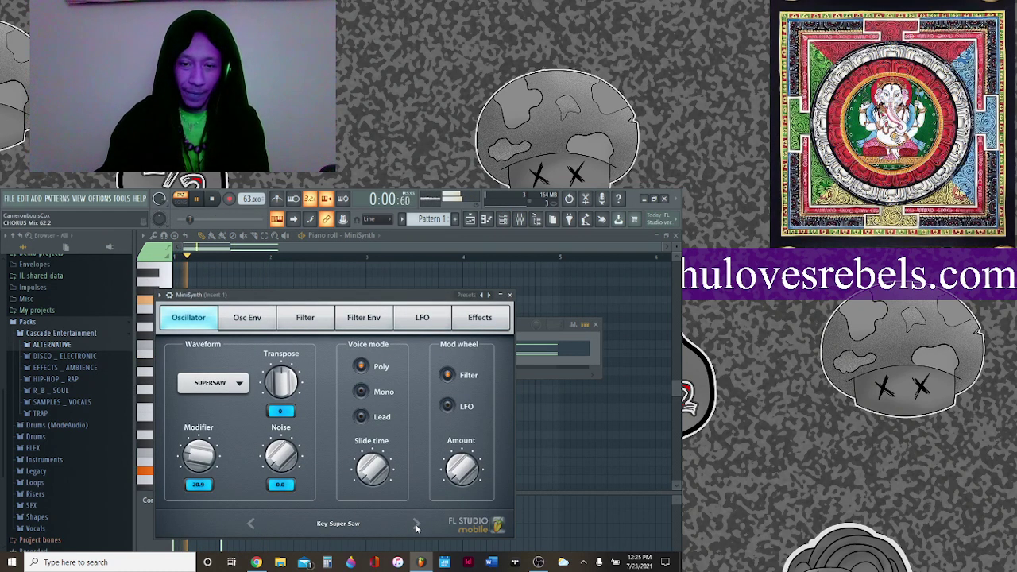
pyautogui.click(510, 294)
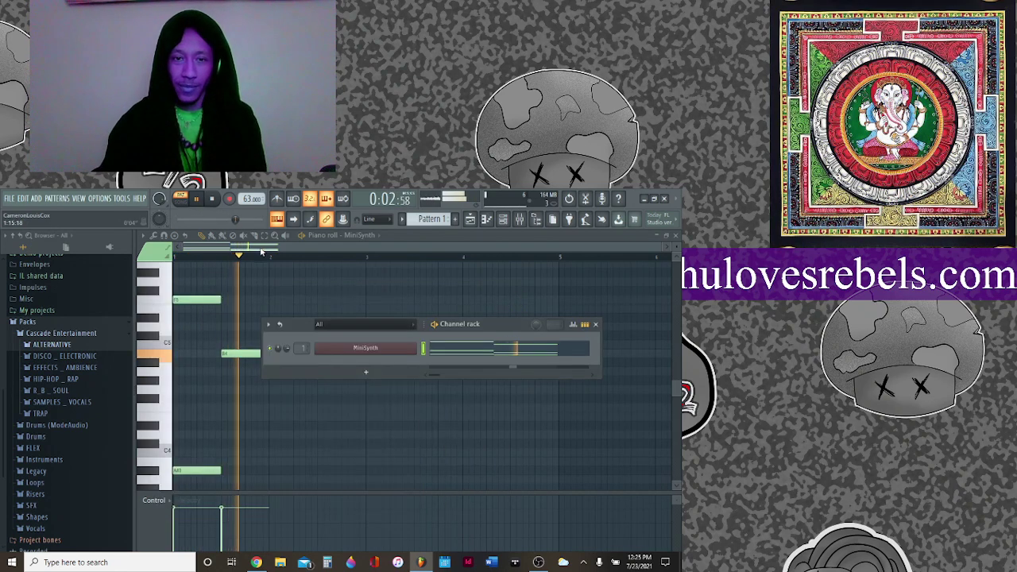
pyautogui.click(595, 324)
# Add an F5 note in the second half of bar 1 and move the B4 note below it up to C#5.
pyautogui.scroll(2, 211, 325)
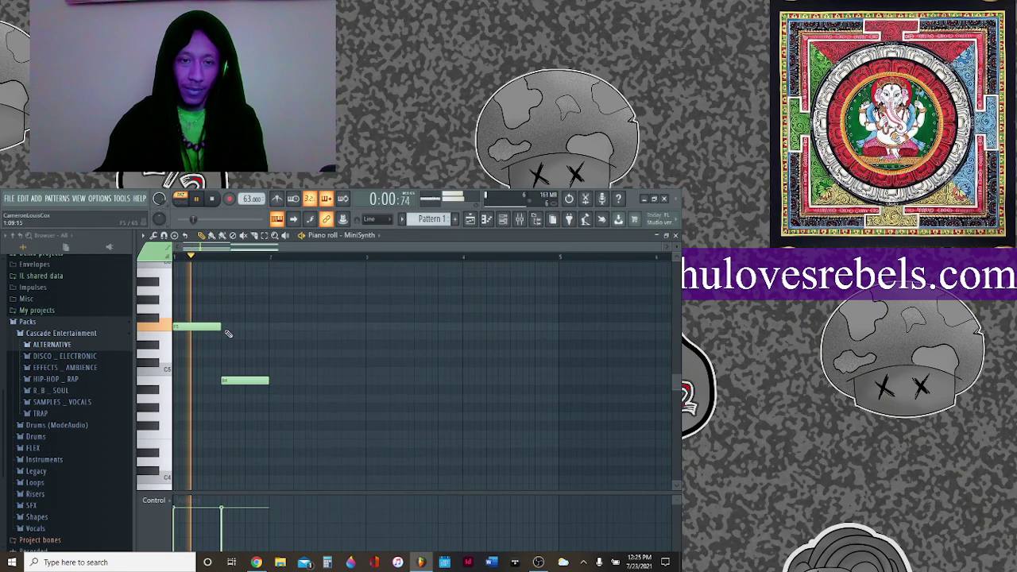
pyautogui.scroll(-2, 291, 384)
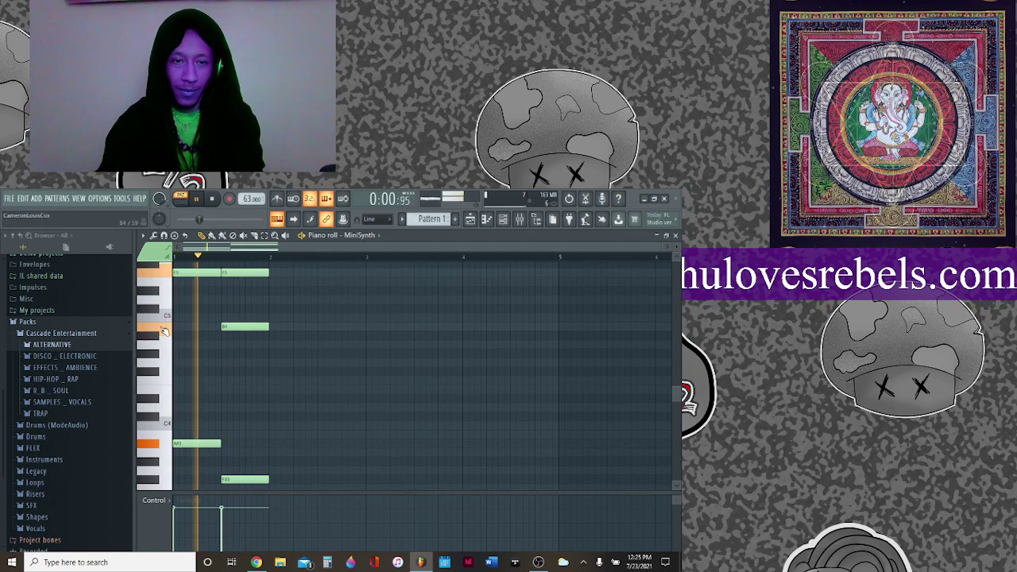
pyautogui.moveTo(240, 328); pyautogui.dragTo(241, 309)
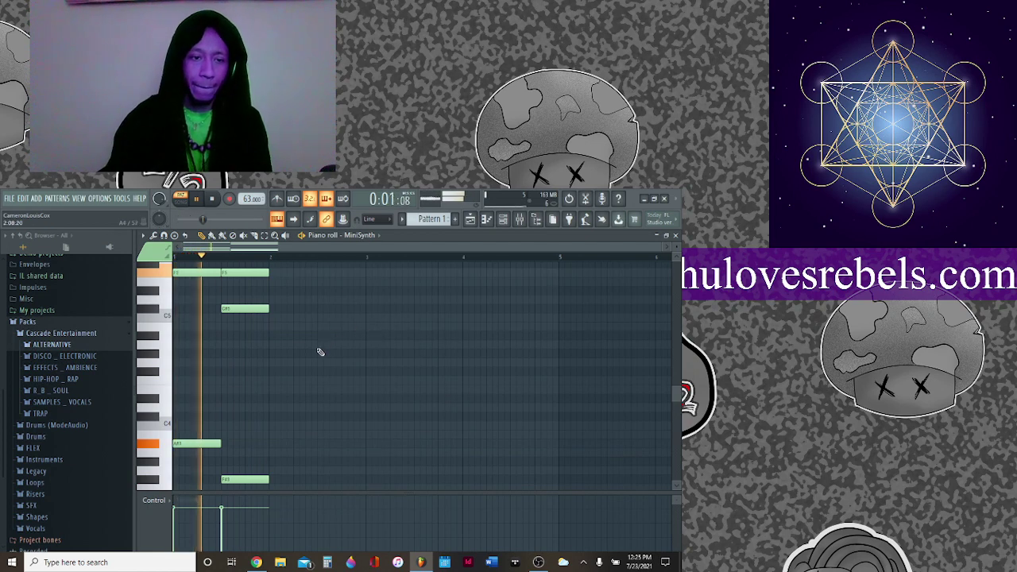
# Add half-bar B4 and B2 notes in the first half of bar 2 and G#4 and G#2 notes in its second half.
pyautogui.scroll(-3, 324, 344)
pyautogui.scroll(4, 320, 352)
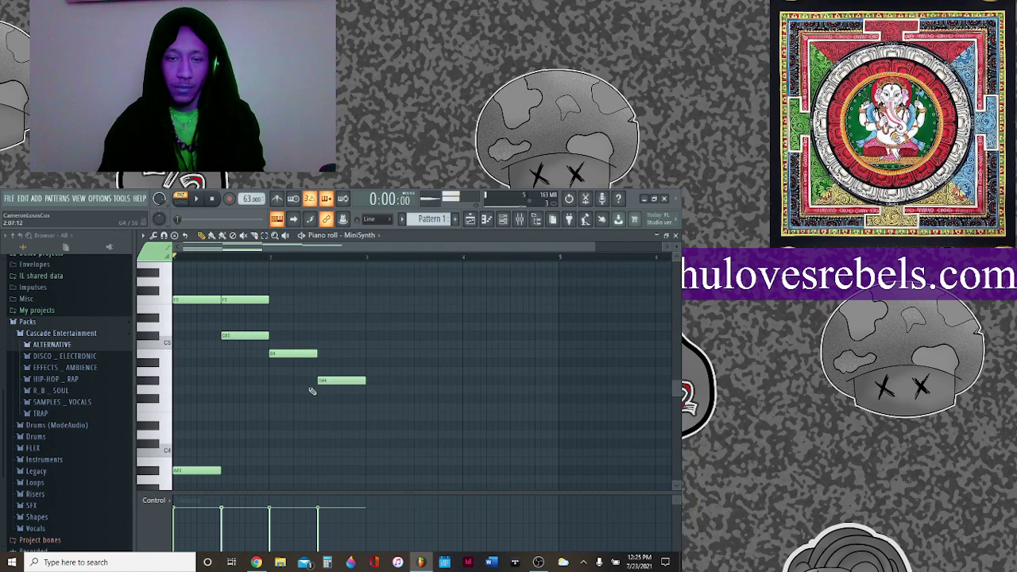
pyautogui.scroll(-6, 313, 390)
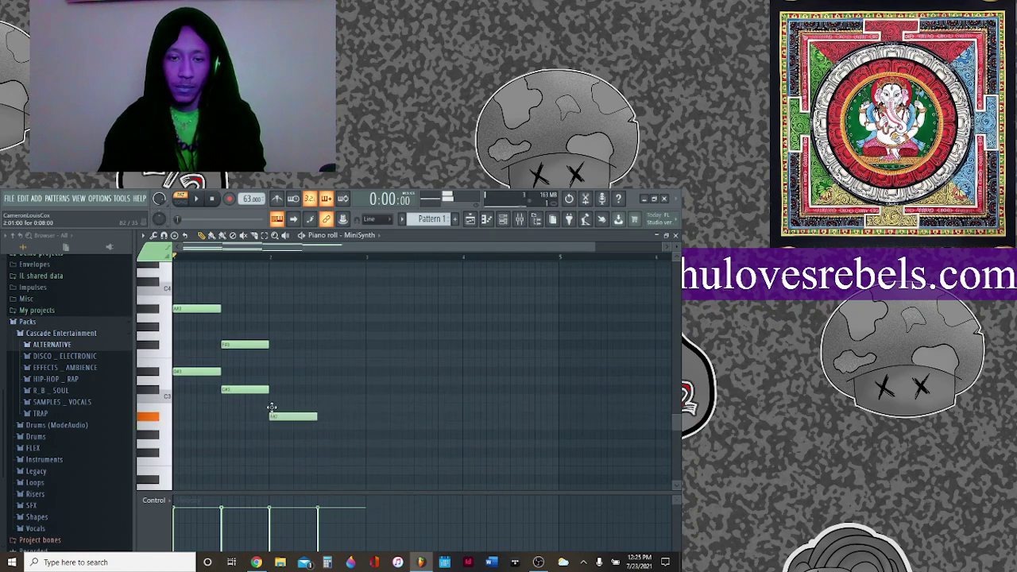
pyautogui.click(322, 434)
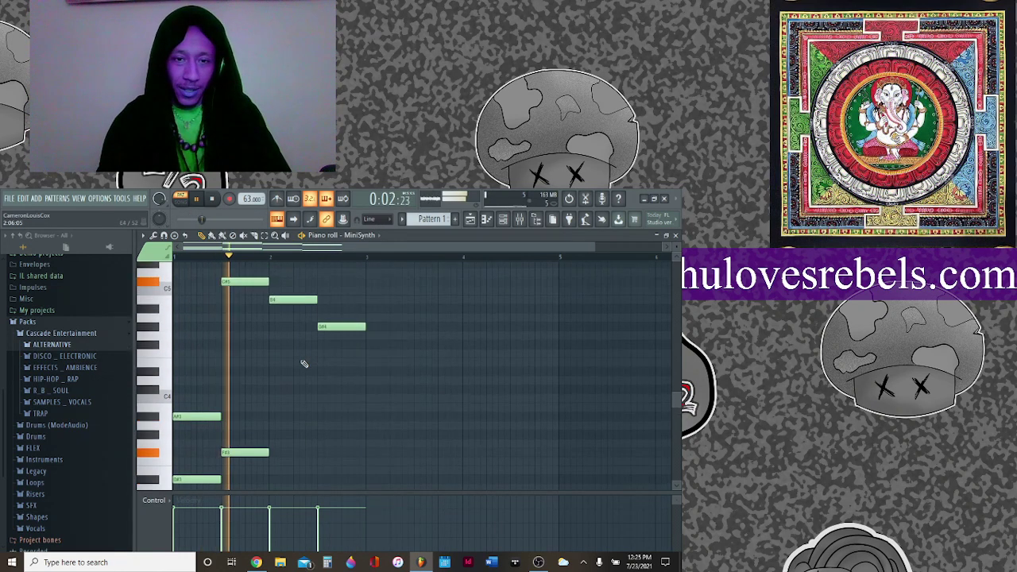
# Add a half-bar D#5 note in the first half of bar 2 and a G#5 note in its second half.
pyautogui.scroll(3, 300, 358)
pyautogui.click(268, 313)
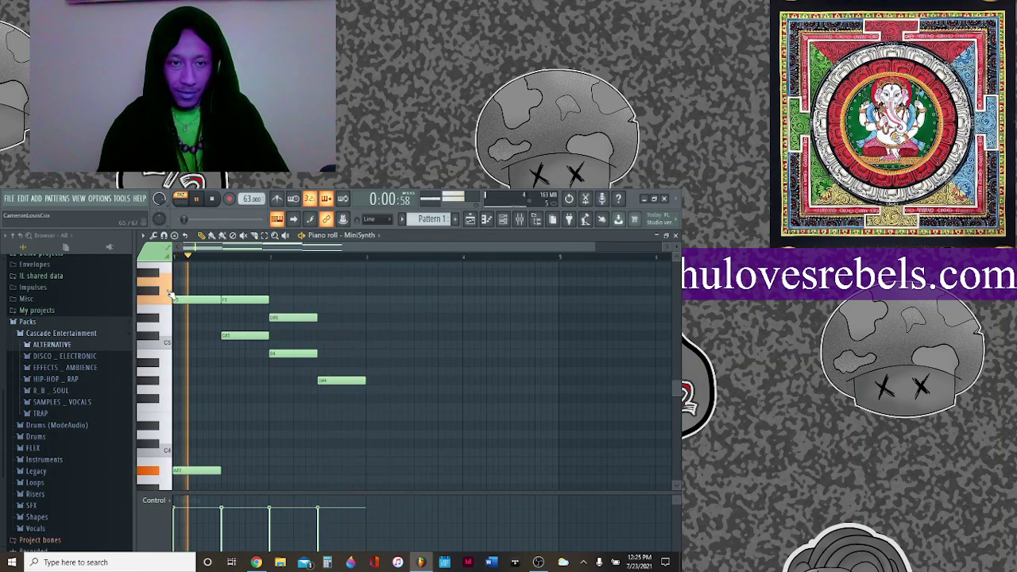
pyautogui.click(314, 273)
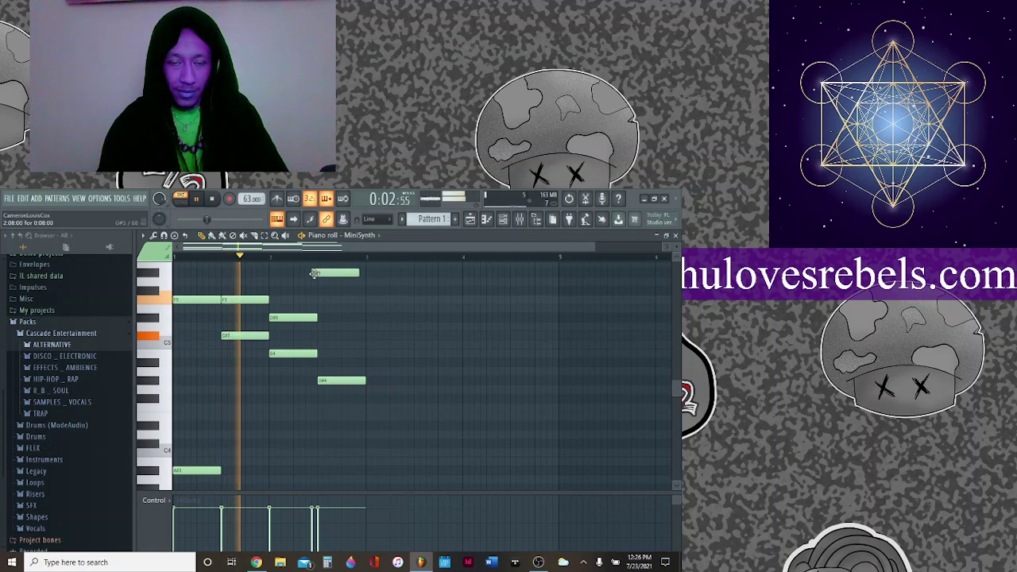
# Review the two-bar chords during playback and add a half-bar C#4 note in the second half of bar 2.
pyautogui.scroll(-4, 302, 381)
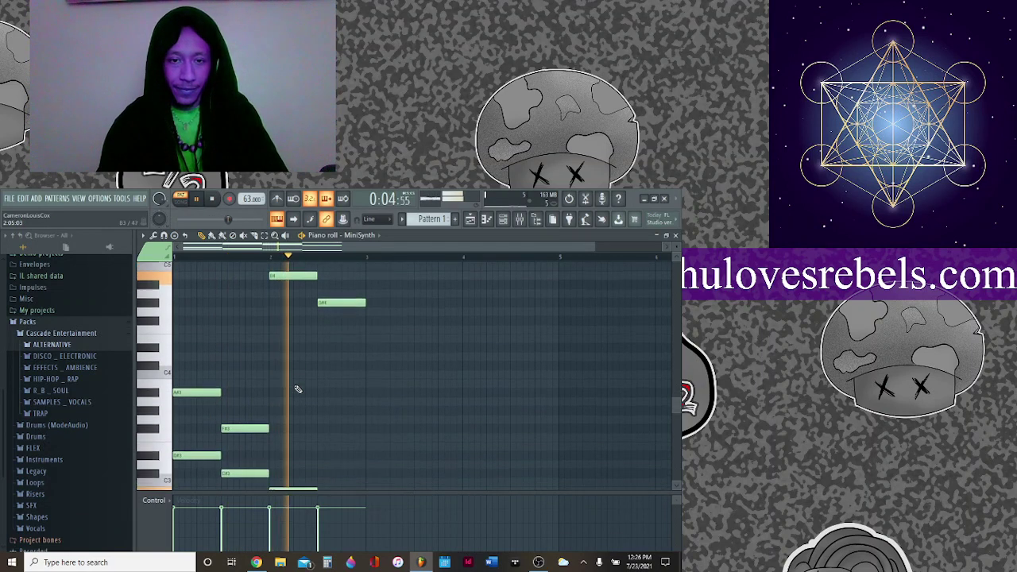
pyautogui.scroll(2, 306, 377)
pyautogui.scroll(-5, 314, 375)
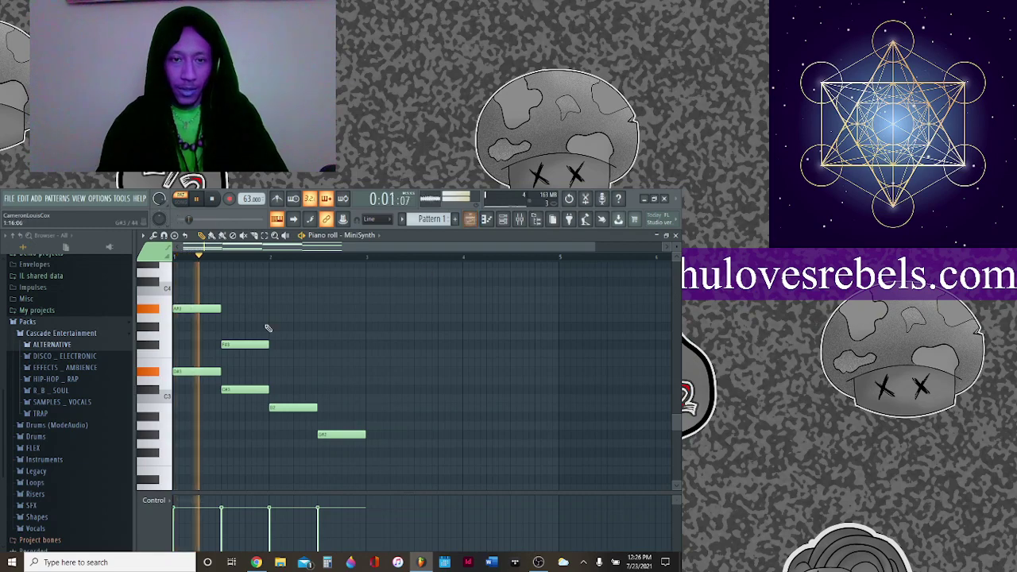
pyautogui.scroll(2, 275, 345)
pyautogui.scroll(5, 279, 357)
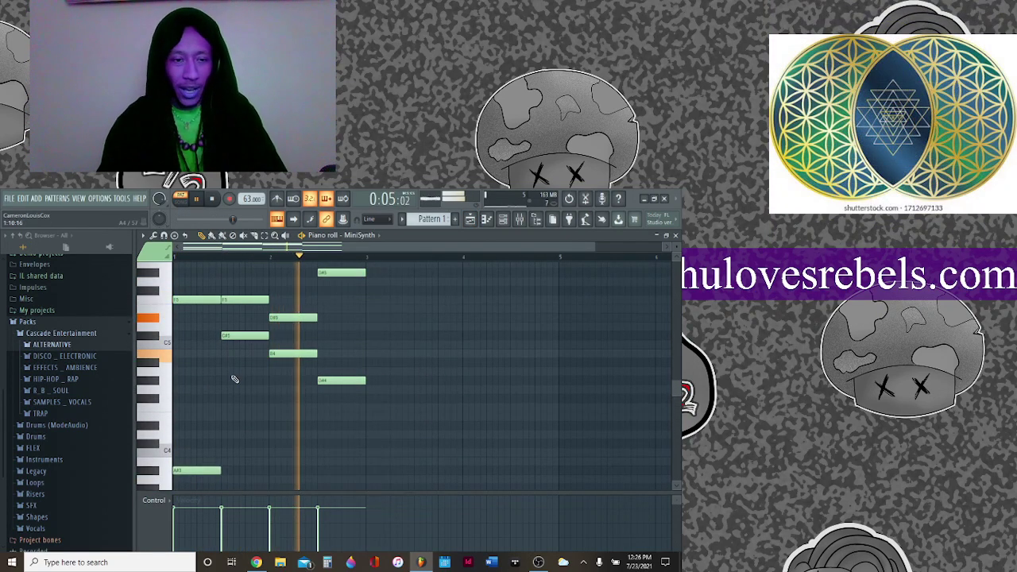
pyautogui.scroll(-4, 326, 329)
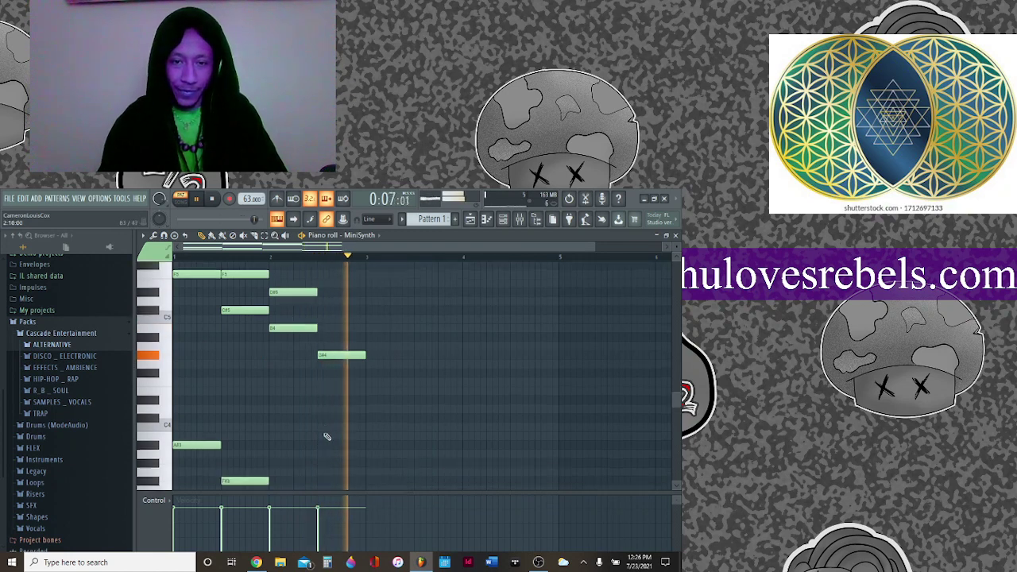
pyautogui.scroll(-1, 273, 389)
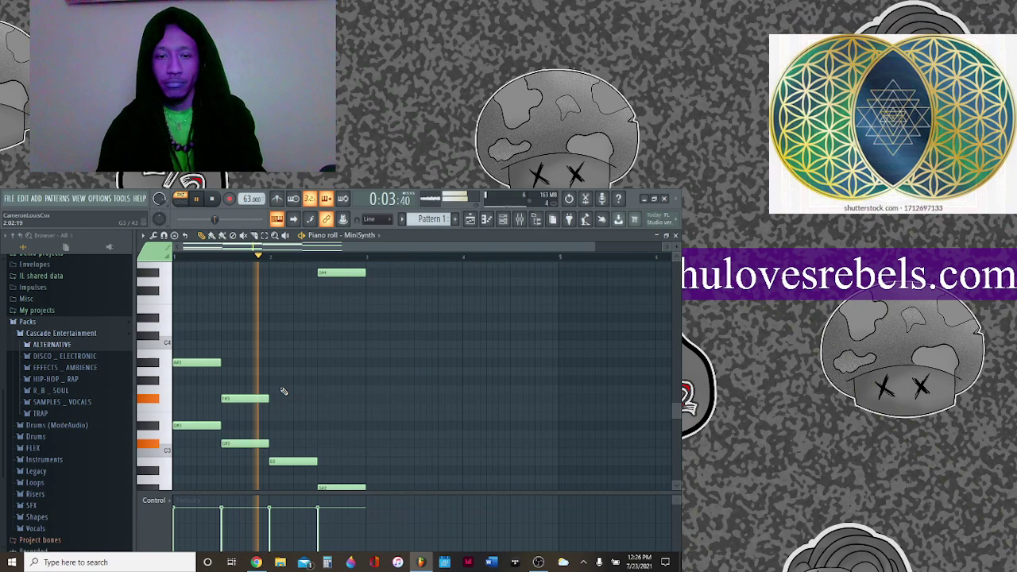
pyautogui.scroll(-1, 279, 421)
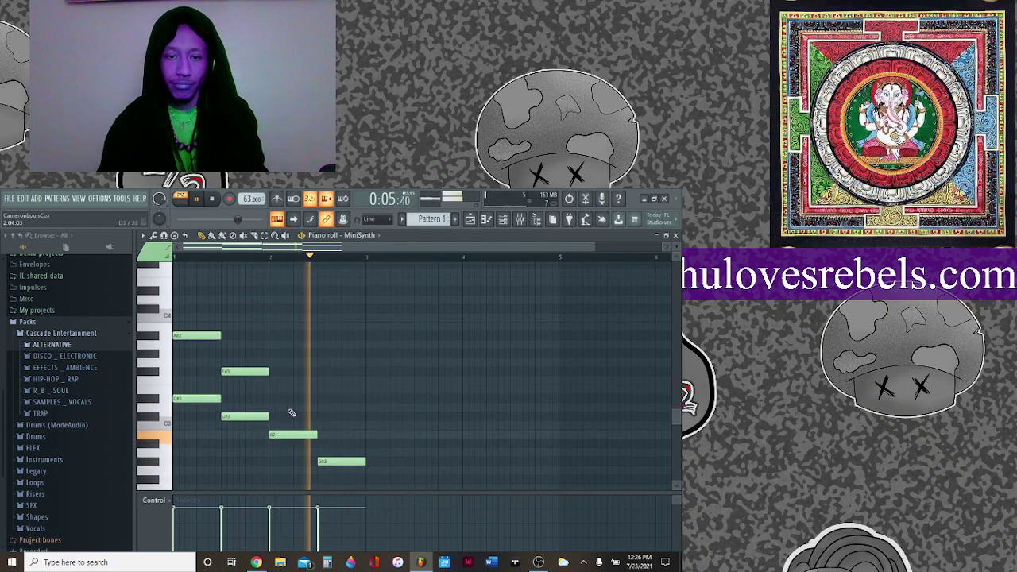
pyautogui.scroll(2, 318, 401)
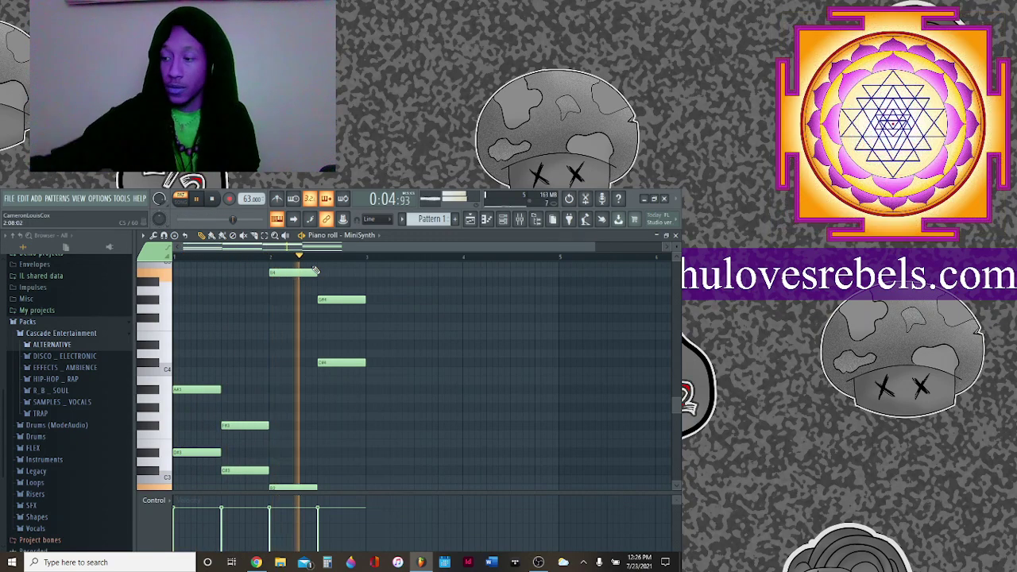
# Check the MiniSynth settings and add a half-bar D#4 note in the first half of bar 1.
pyautogui.click(503, 221)
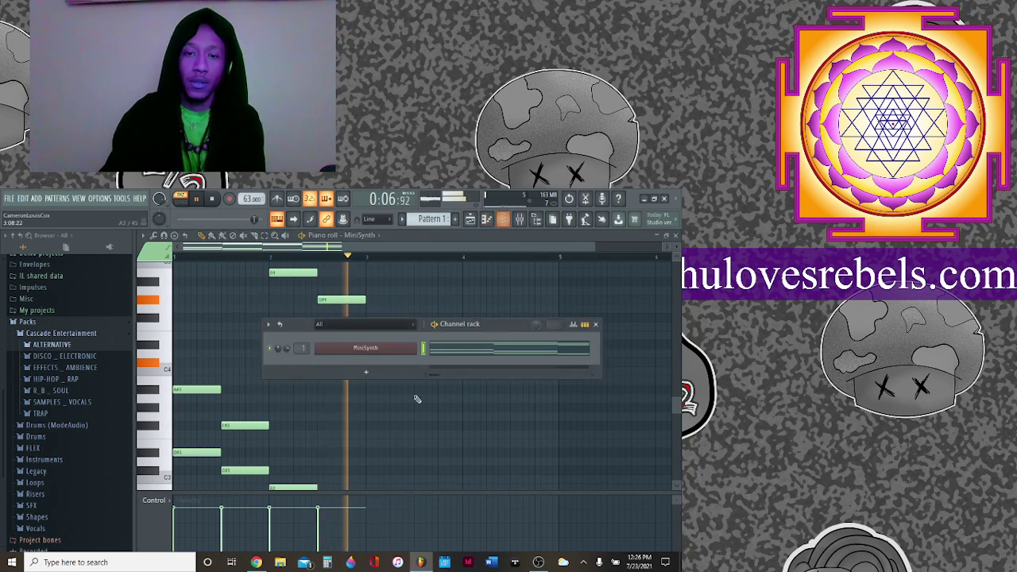
pyautogui.click(377, 354)
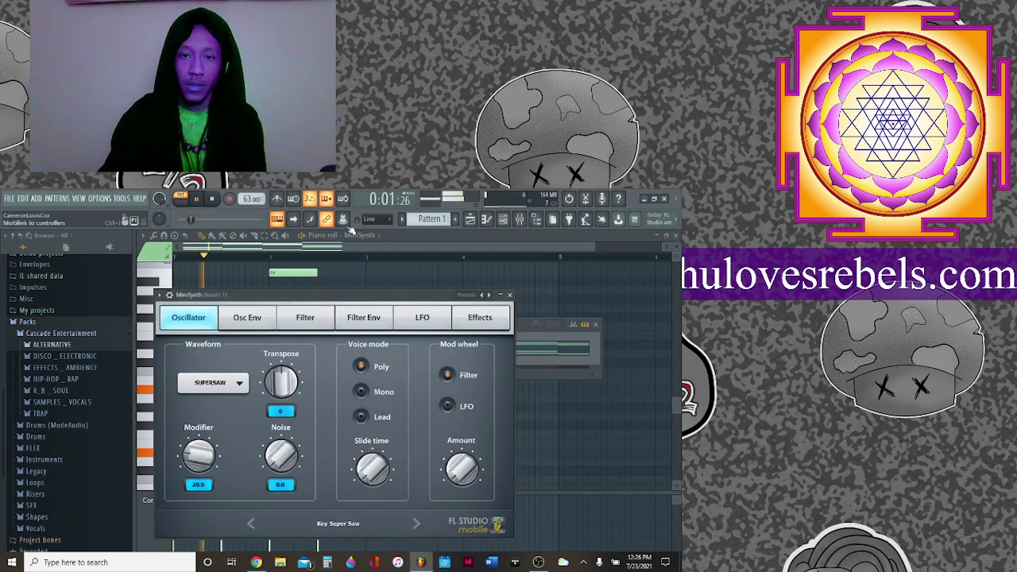
pyautogui.click(331, 268)
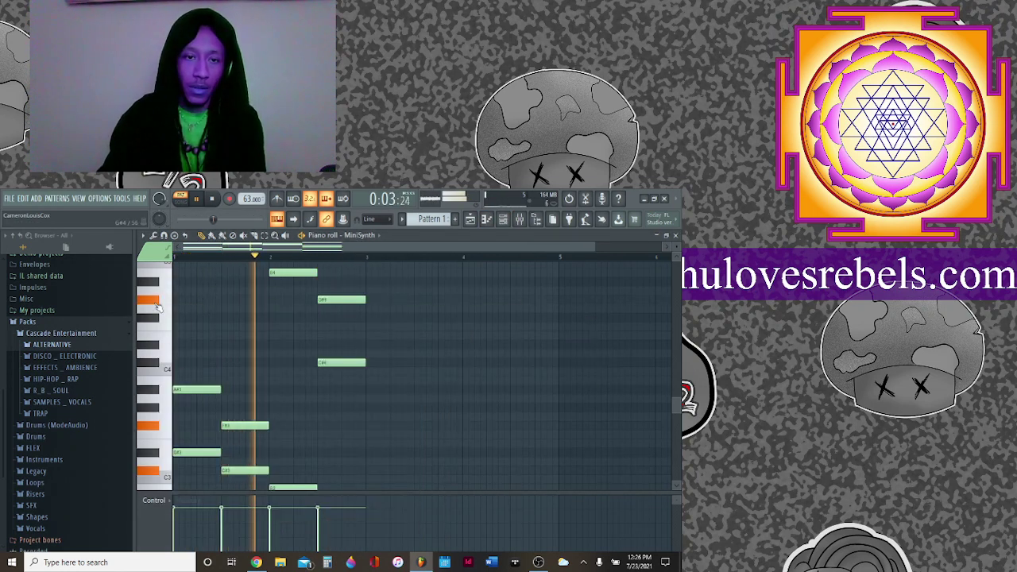
pyautogui.click(154, 340)
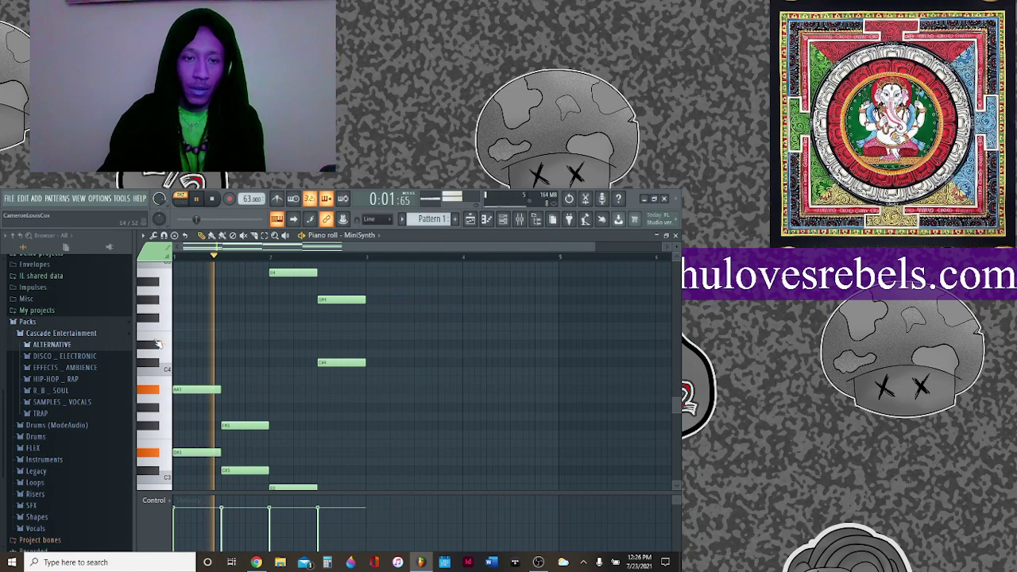
pyautogui.click(174, 344)
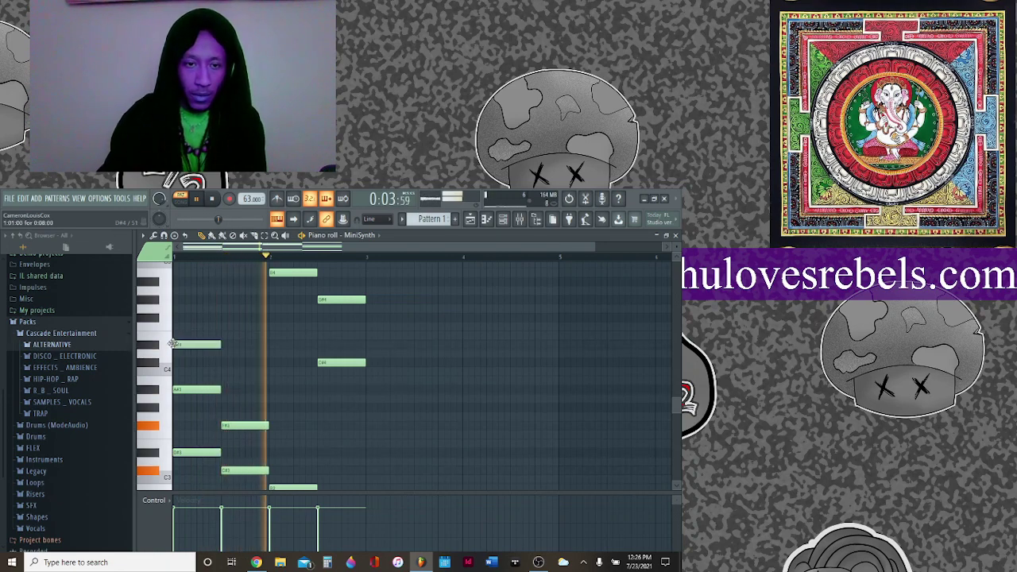
# Try portamento in the MiniSynth channel's miscellaneous functions and set its arpeggiator direction to up.
pyautogui.click(515, 225)
pyautogui.click(373, 348)
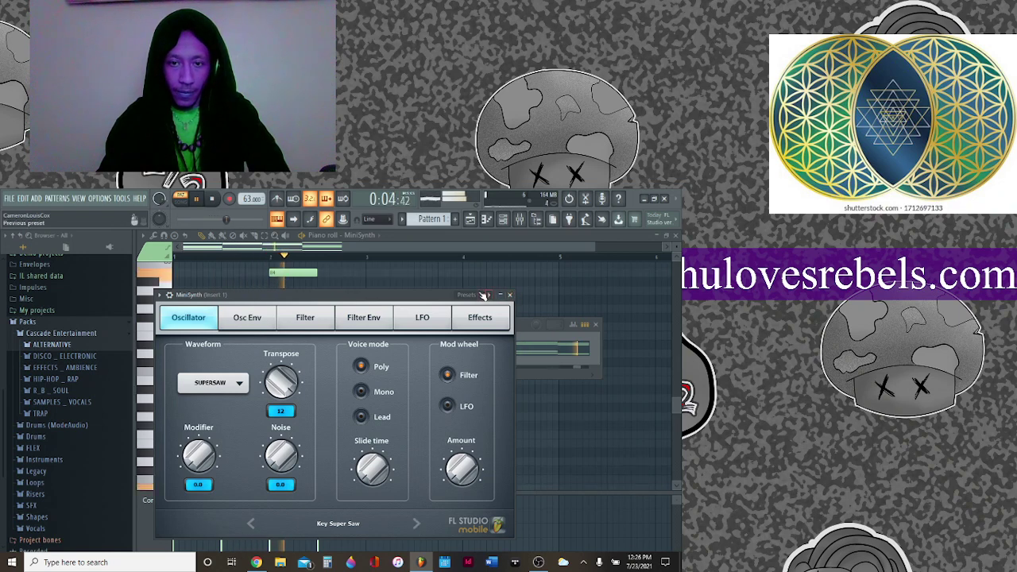
pyautogui.click(170, 294)
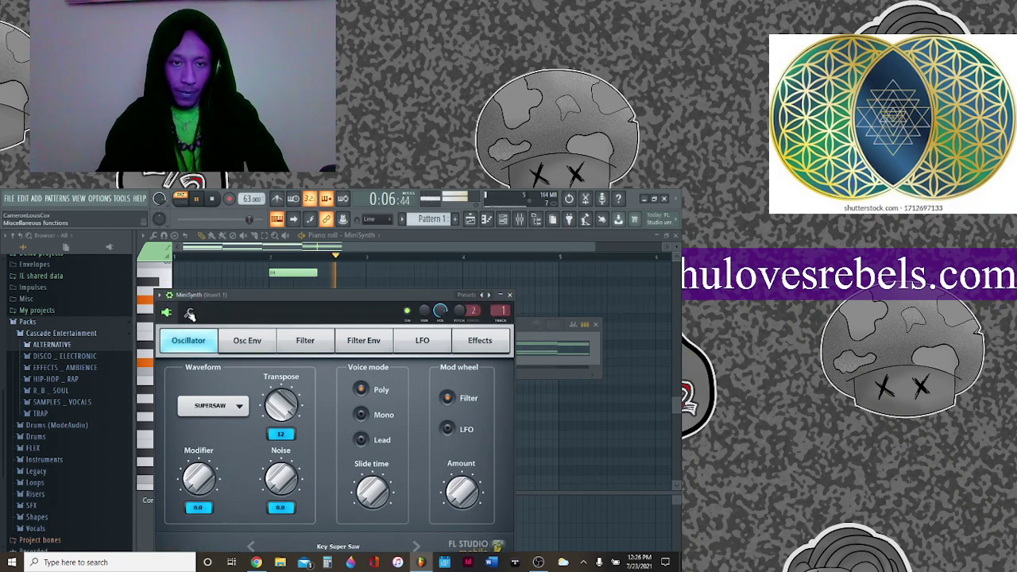
pyautogui.click(189, 313)
pyautogui.moveTo(294, 356); pyautogui.dragTo(294, 341)
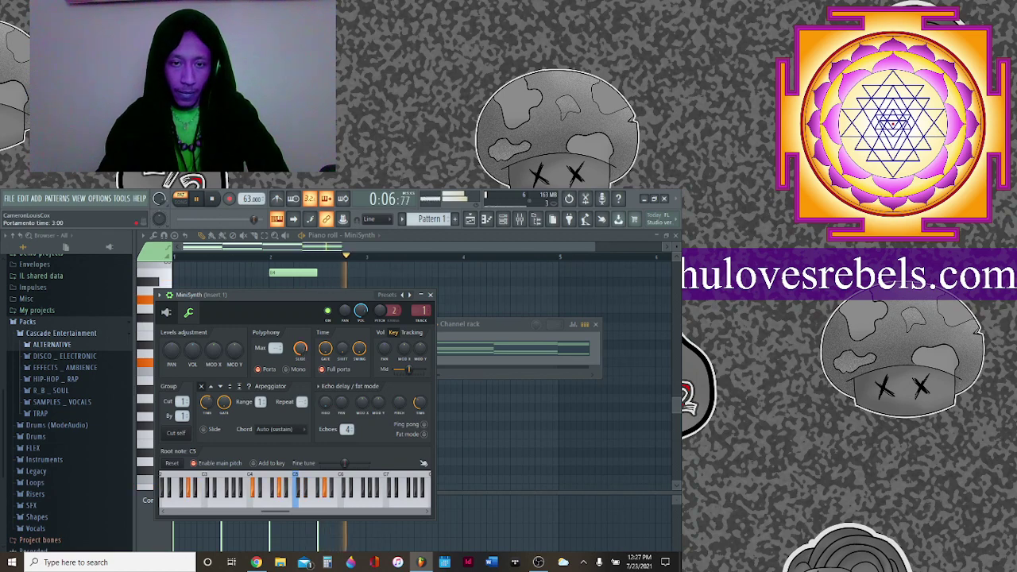
pyautogui.scroll(1, 300, 354)
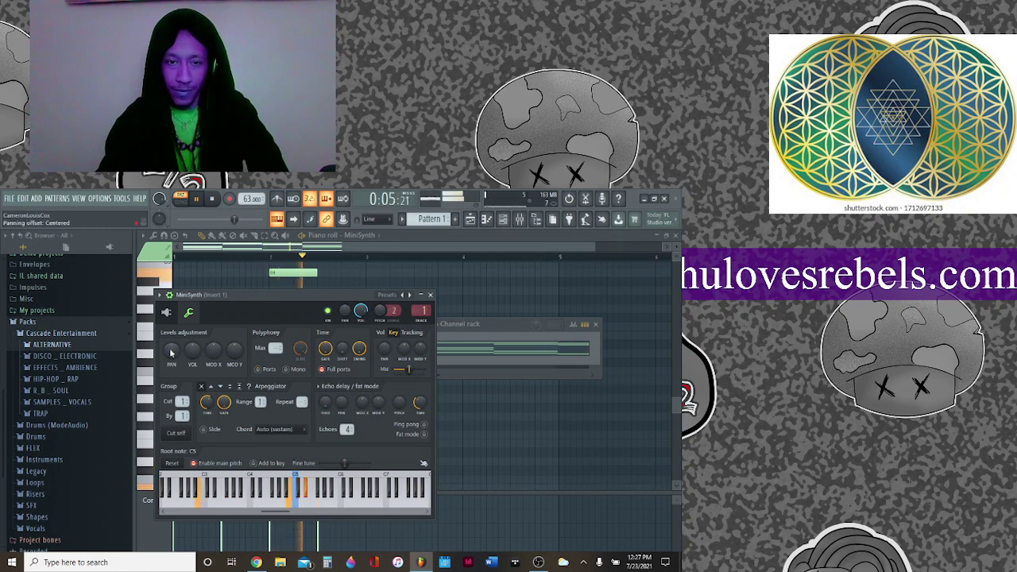
pyautogui.click(170, 314)
pyautogui.click(190, 313)
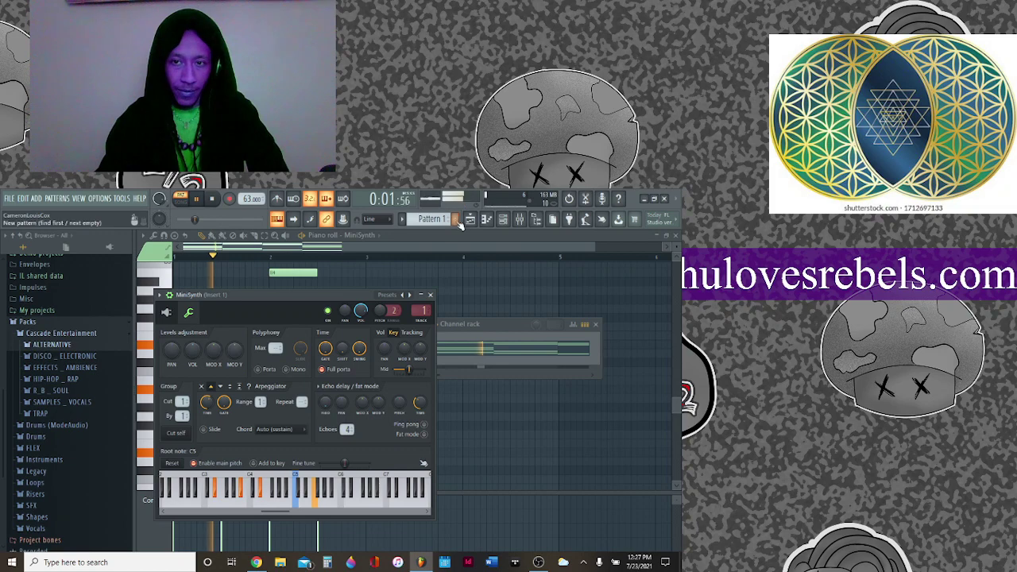
# Set the mixer volume of Insert 1 to about 60% and rename Pattern 1 as melody.
pyautogui.click(520, 219)
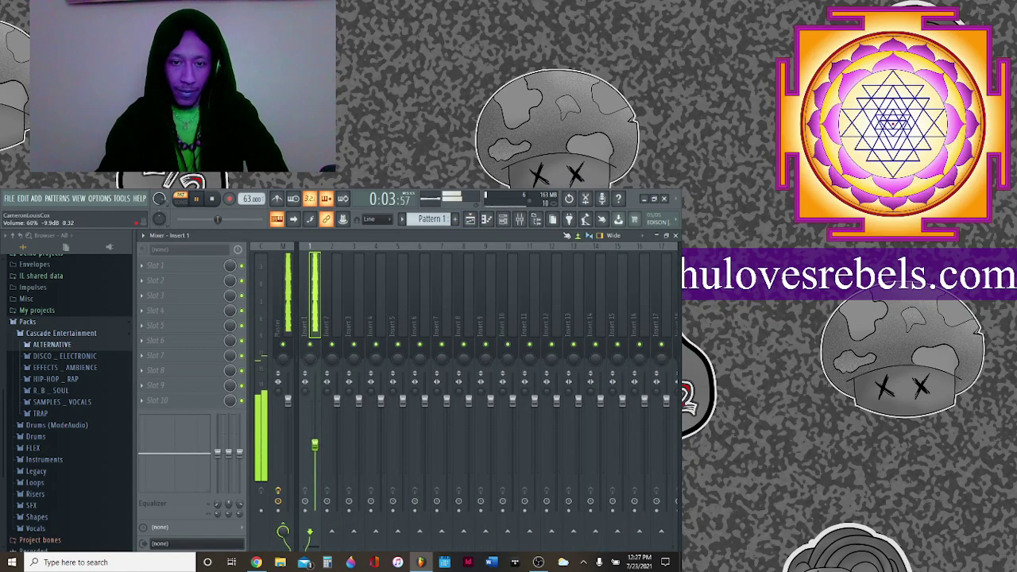
pyautogui.click(456, 220)
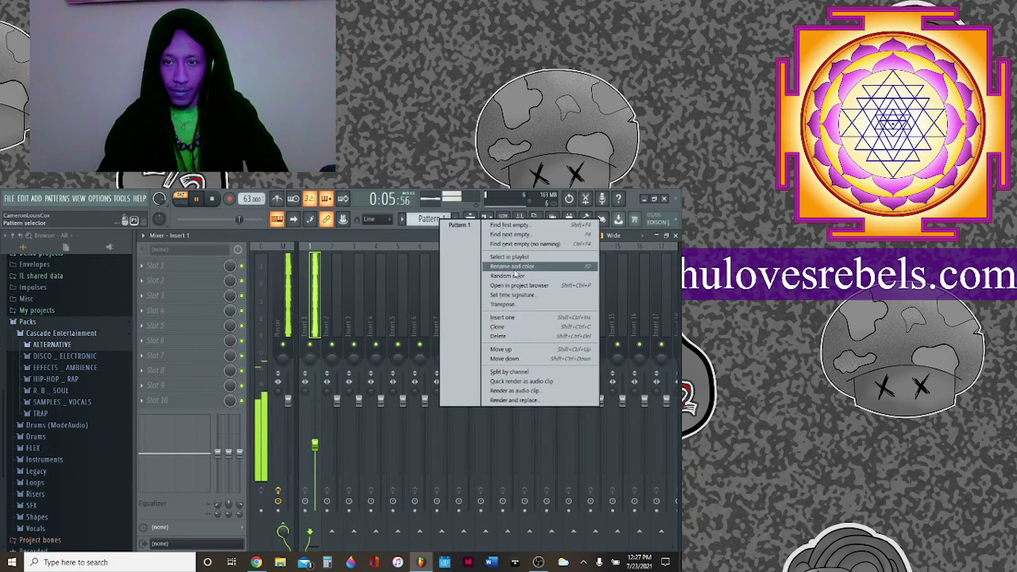
pyautogui.click(513, 267)
pyautogui.write('melod')
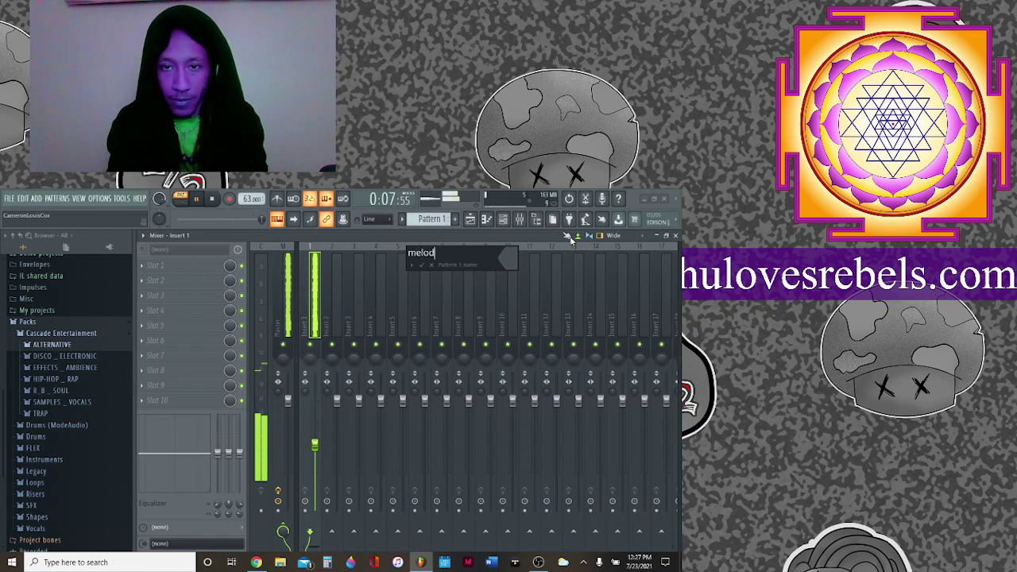
pyautogui.write('y')
pyautogui.press('Return')
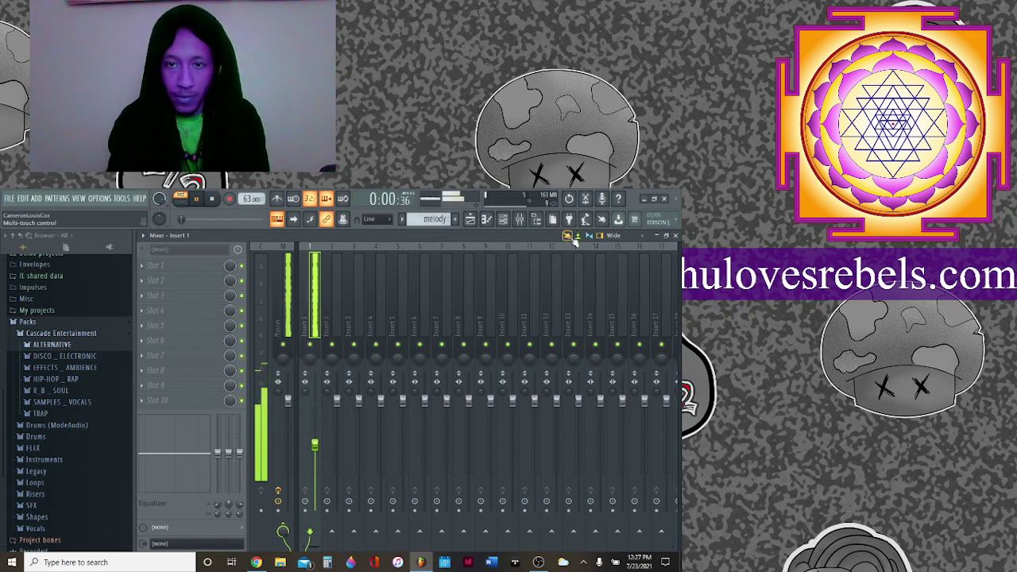
# Place four melody clips in a row across bars 1 to 8 of Track 1 in the playlist.
pyautogui.click(470, 220)
pyautogui.moveTo(278, 280); pyautogui.dragTo(537, 284)
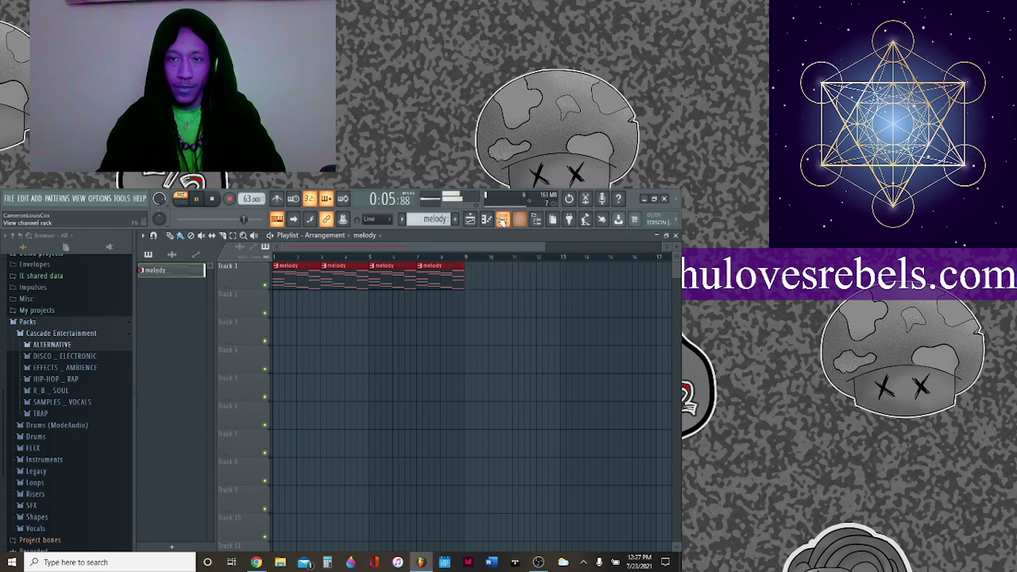
# Return to the MiniSynth channel's miscellaneous functions and set the arpeggiator range to 2.
pyautogui.click(502, 221)
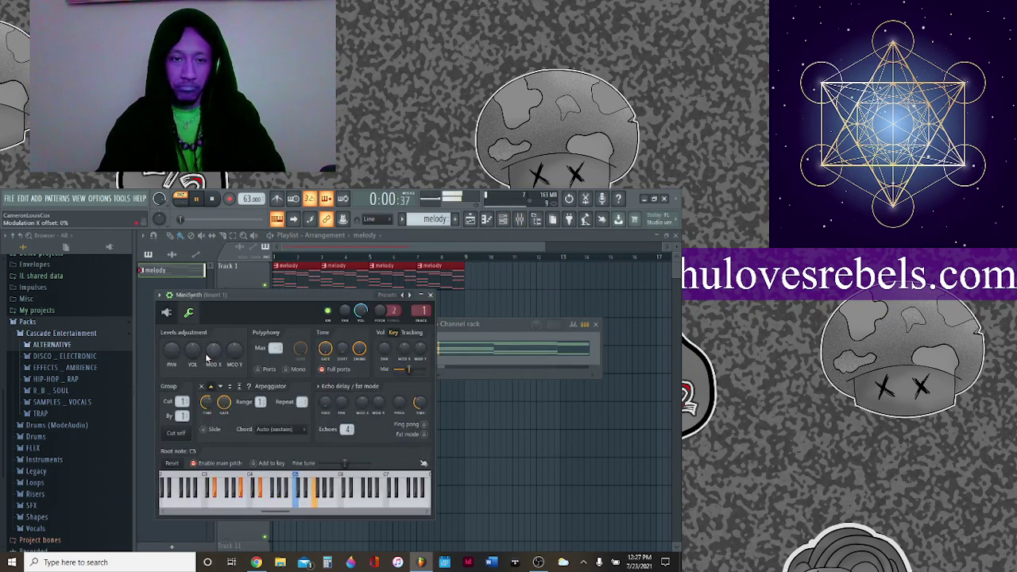
pyautogui.click(173, 312)
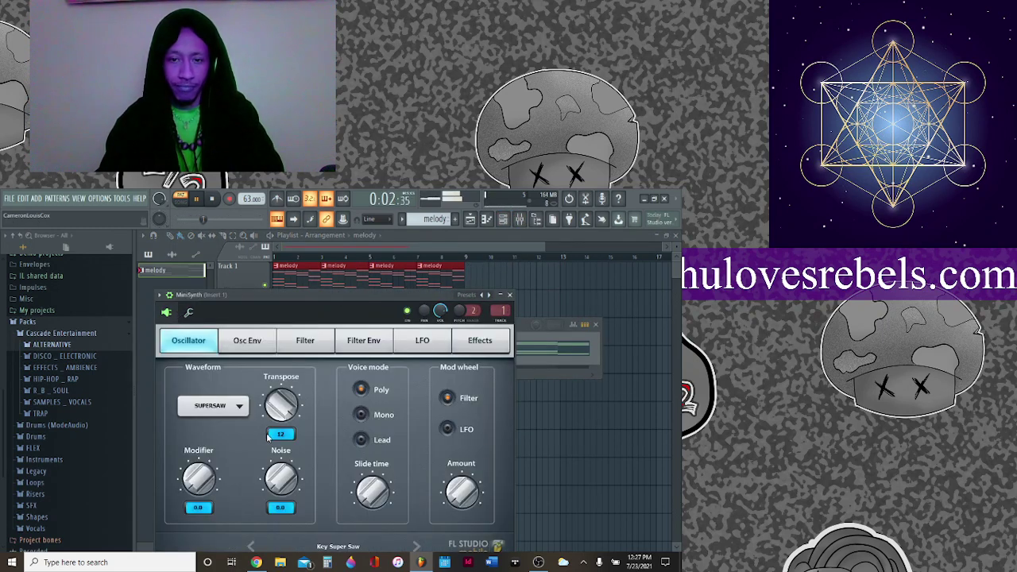
pyautogui.click(188, 312)
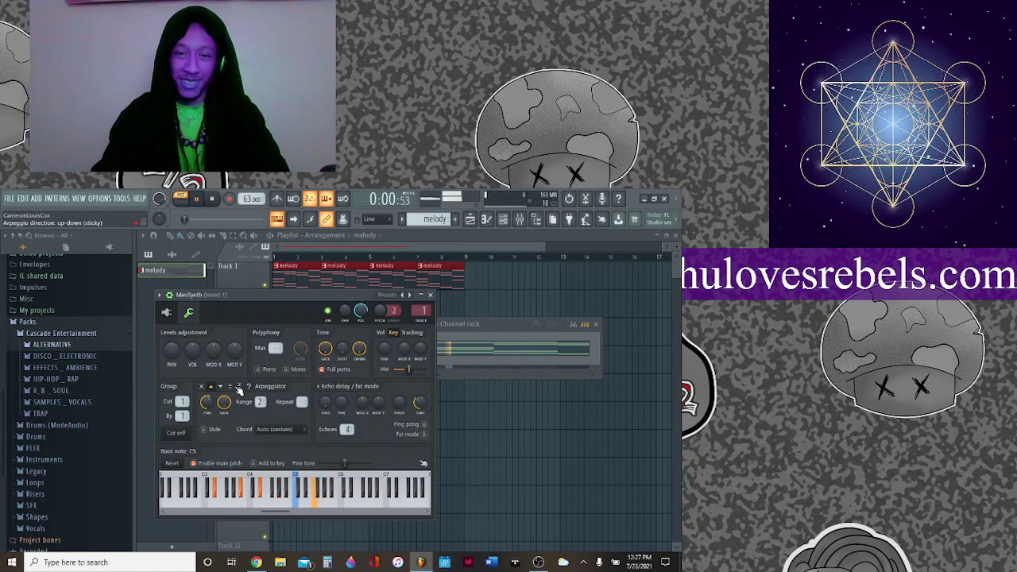
# Load Fruity Reeverb 2 into effect slot 1 of mixer Insert 1.
pyautogui.click(521, 220)
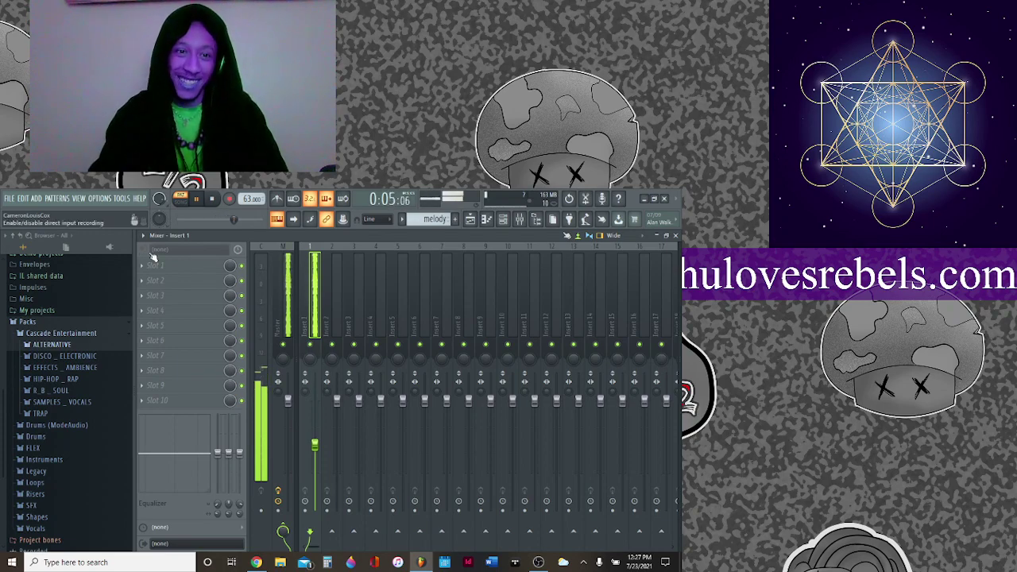
pyautogui.click(158, 284)
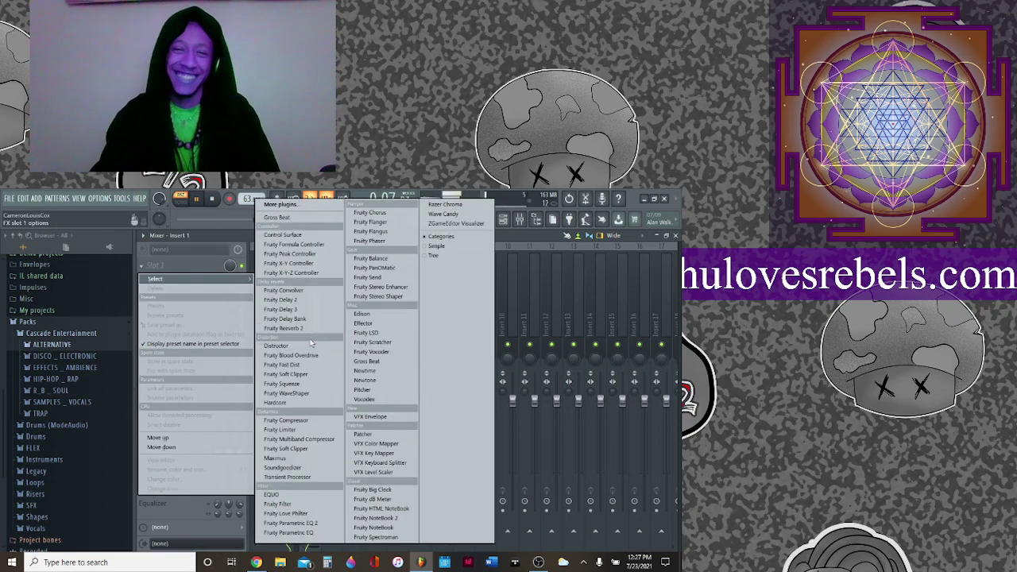
pyautogui.click(254, 334)
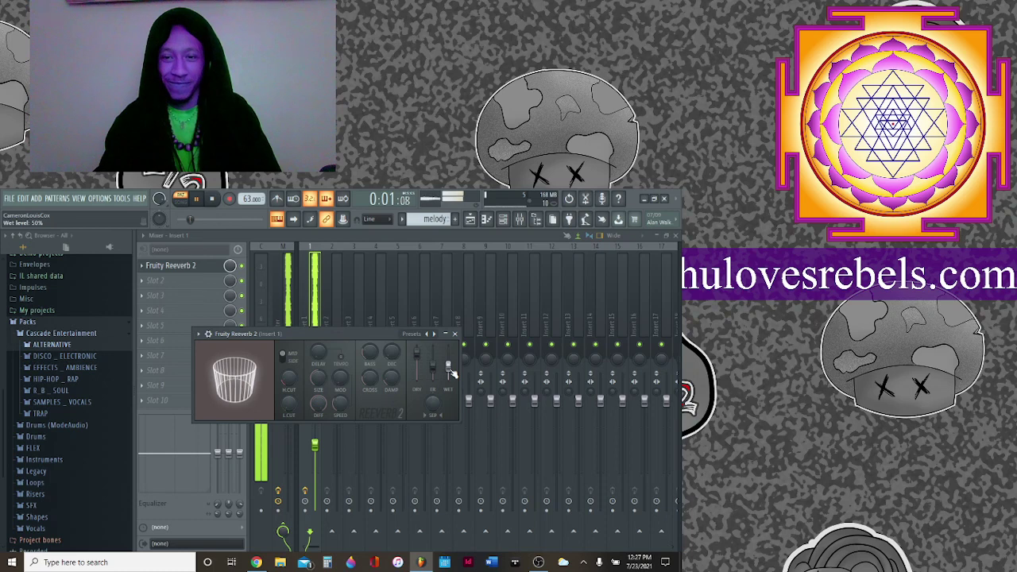
pyautogui.click(455, 334)
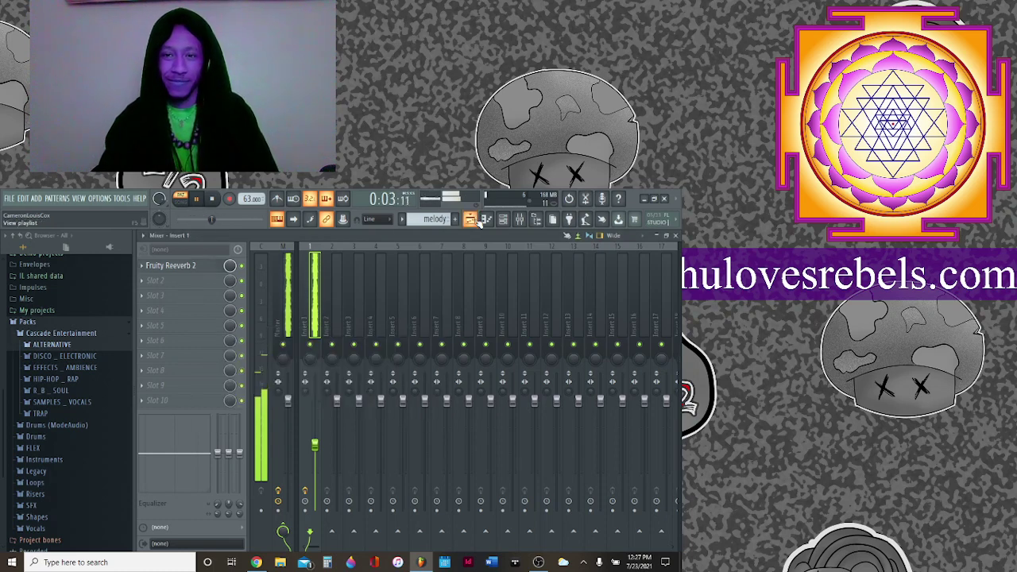
# Return to the playlist and create a new pattern named pianos.
pyautogui.click(472, 220)
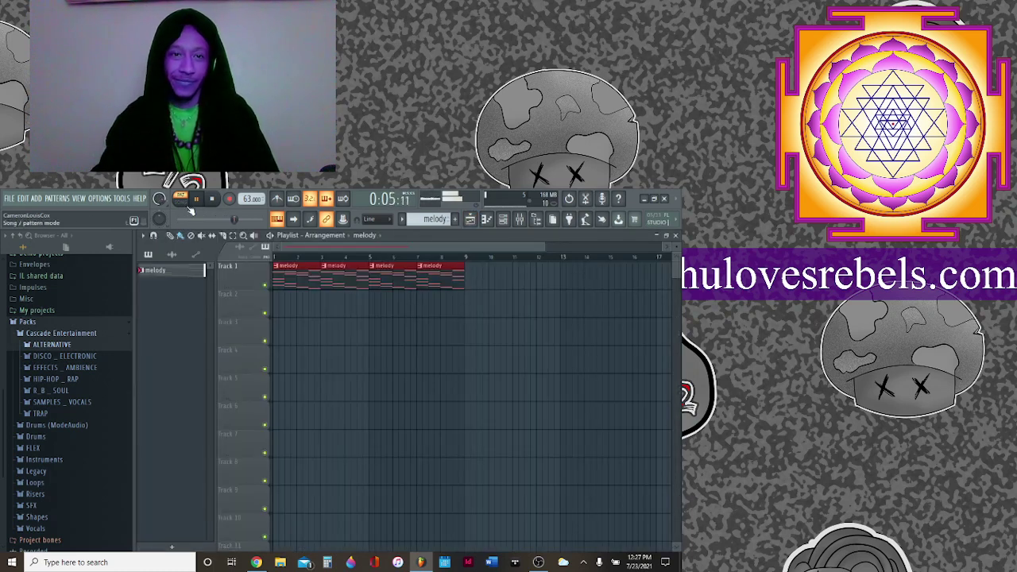
pyautogui.click(455, 222)
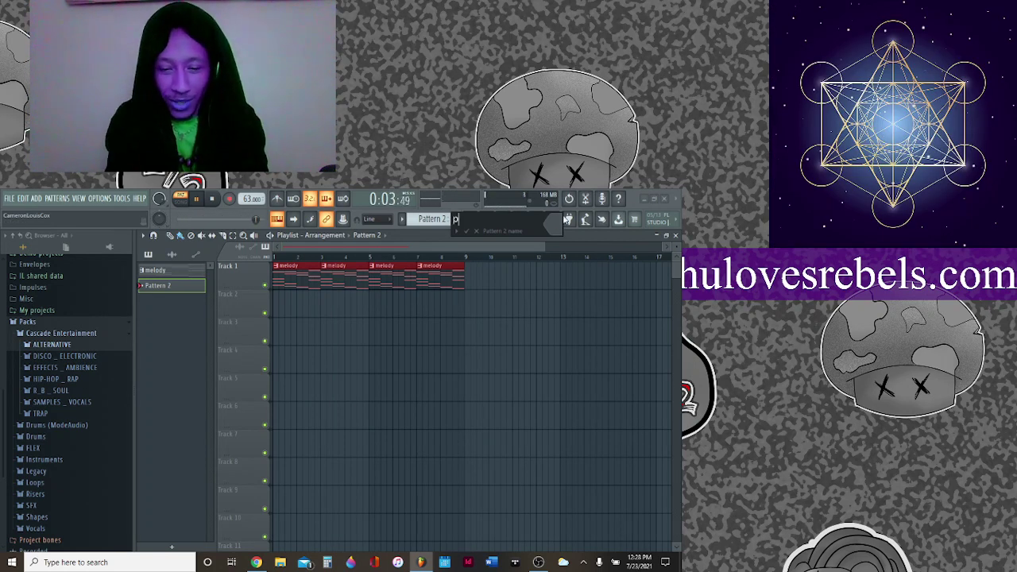
pyautogui.press('Return')
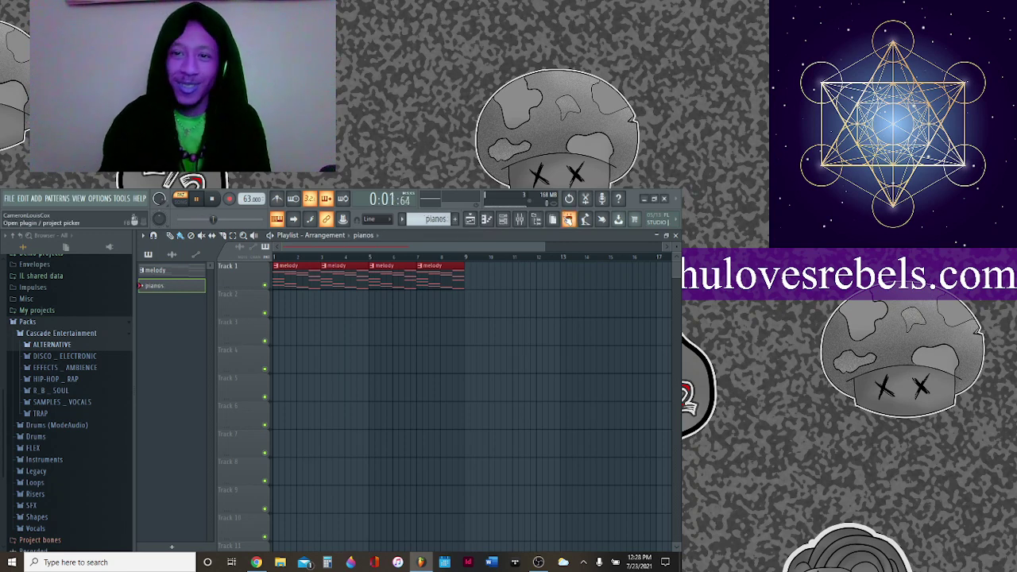
# Add a FLEX channel and load the Steinway D preset from the Essential Pianos pack.
pyautogui.click(503, 219)
pyautogui.click(36, 197)
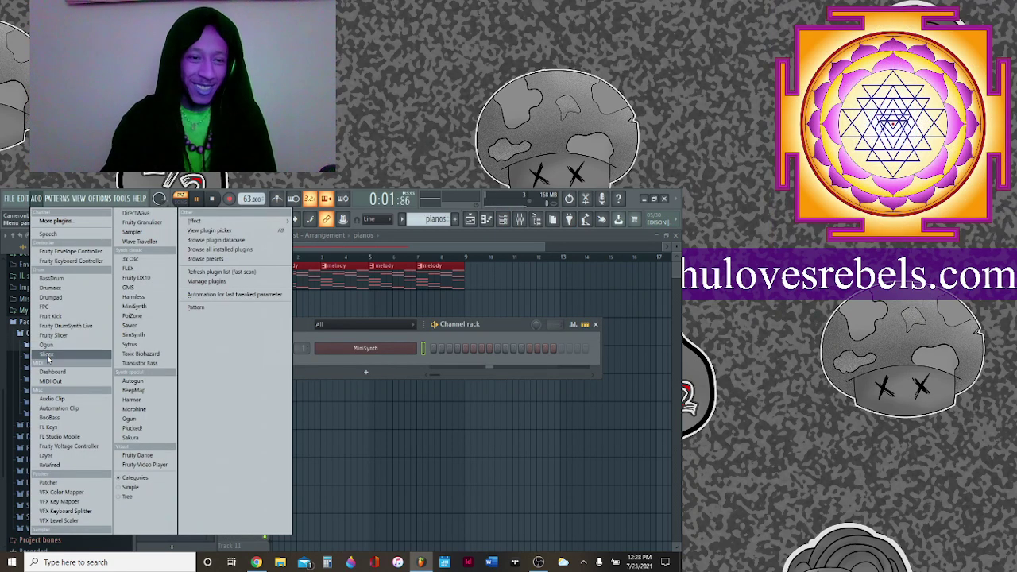
pyautogui.click(127, 268)
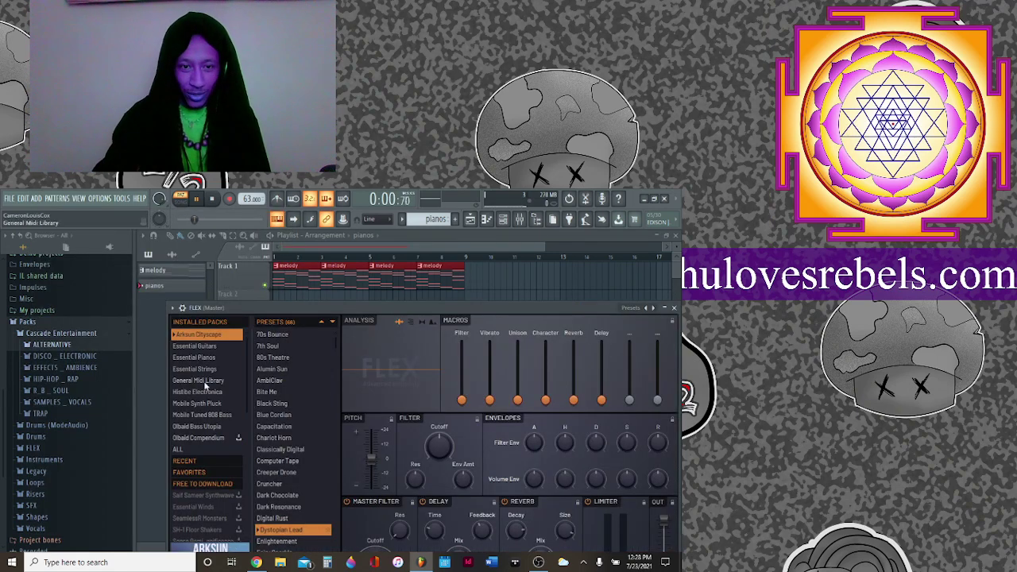
pyautogui.click(211, 359)
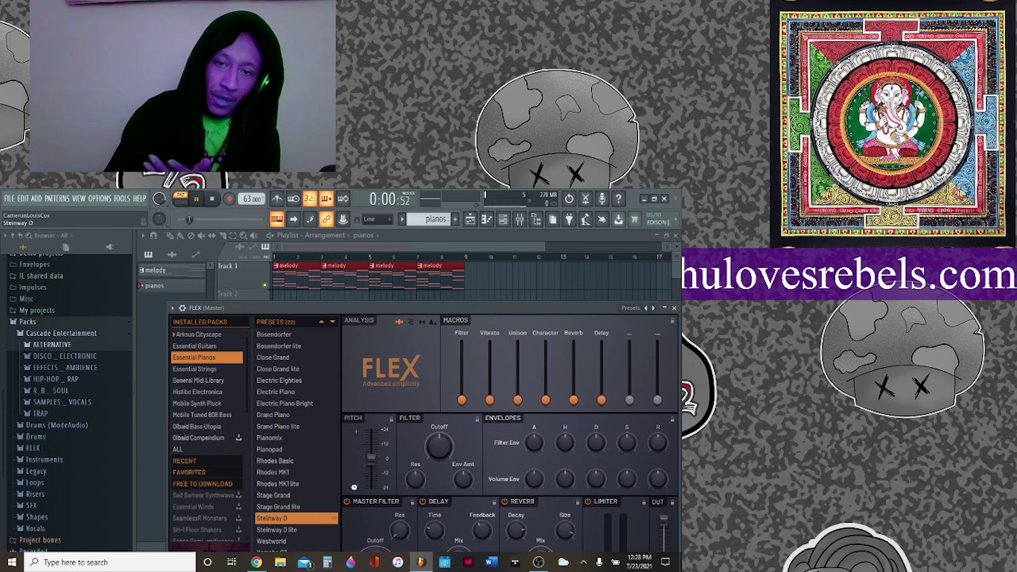
pyautogui.click(315, 437)
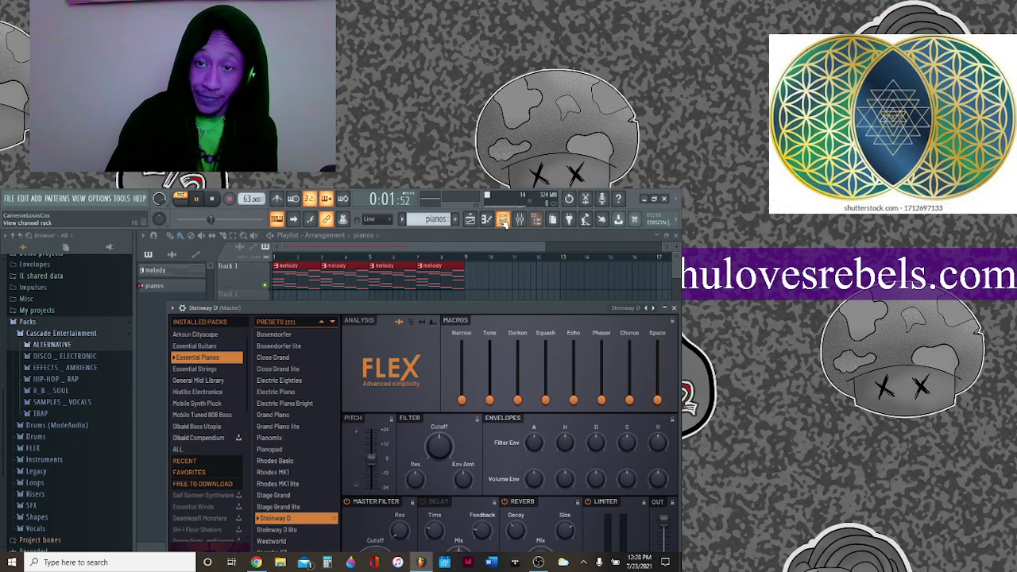
pyautogui.click(410, 248)
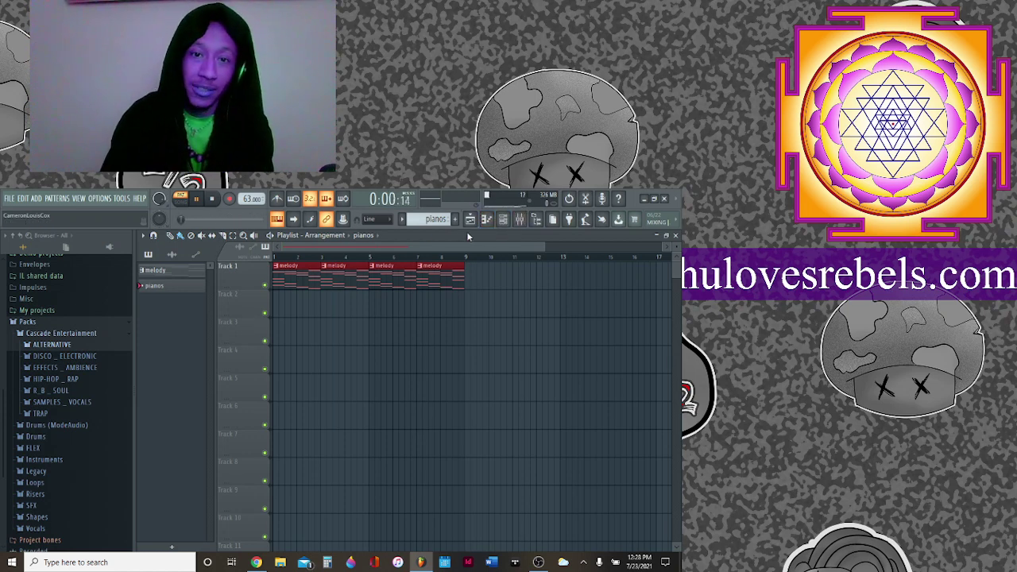
pyautogui.click(503, 220)
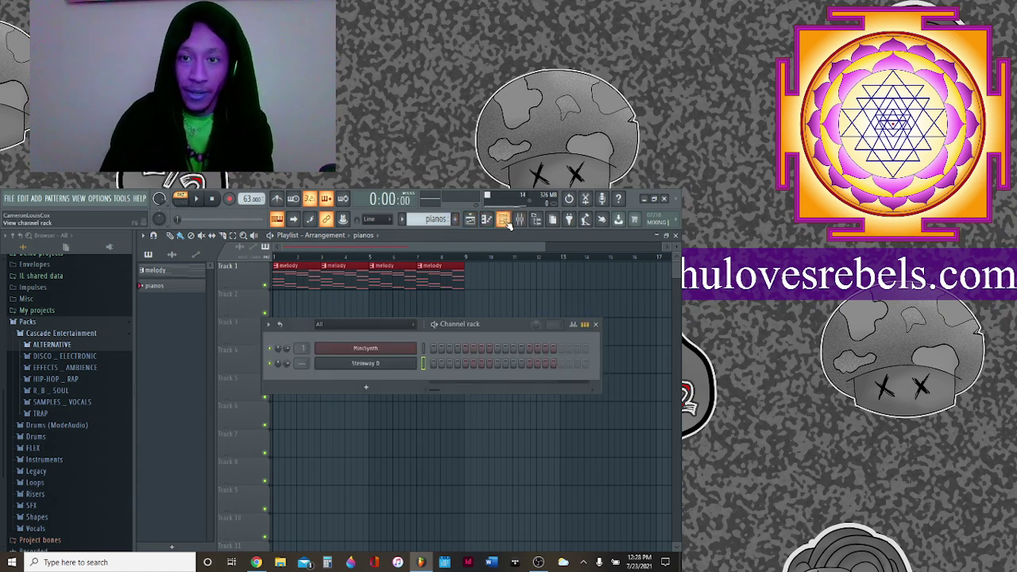
pyautogui.rightClick(366, 363)
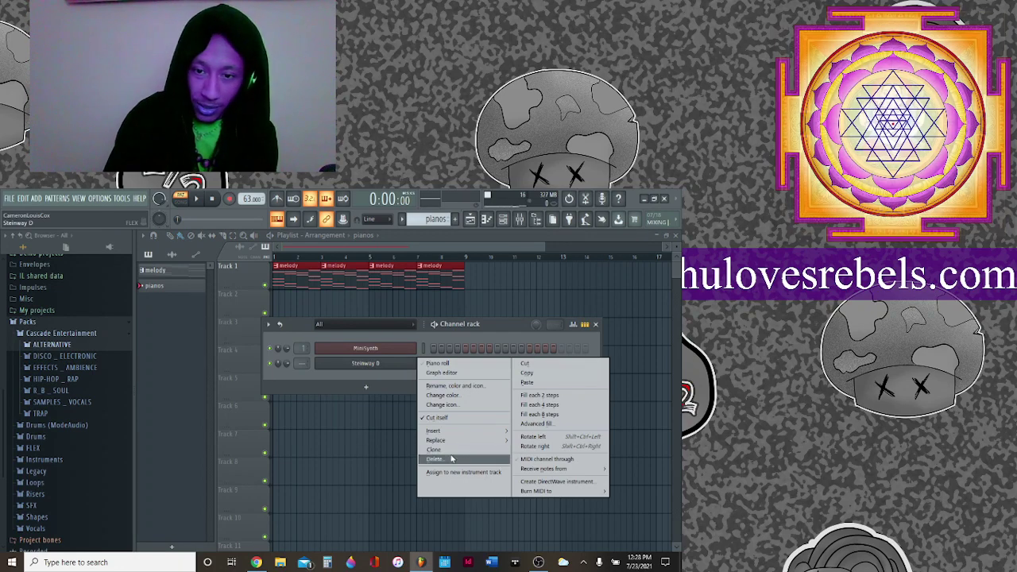
pyautogui.click(277, 280)
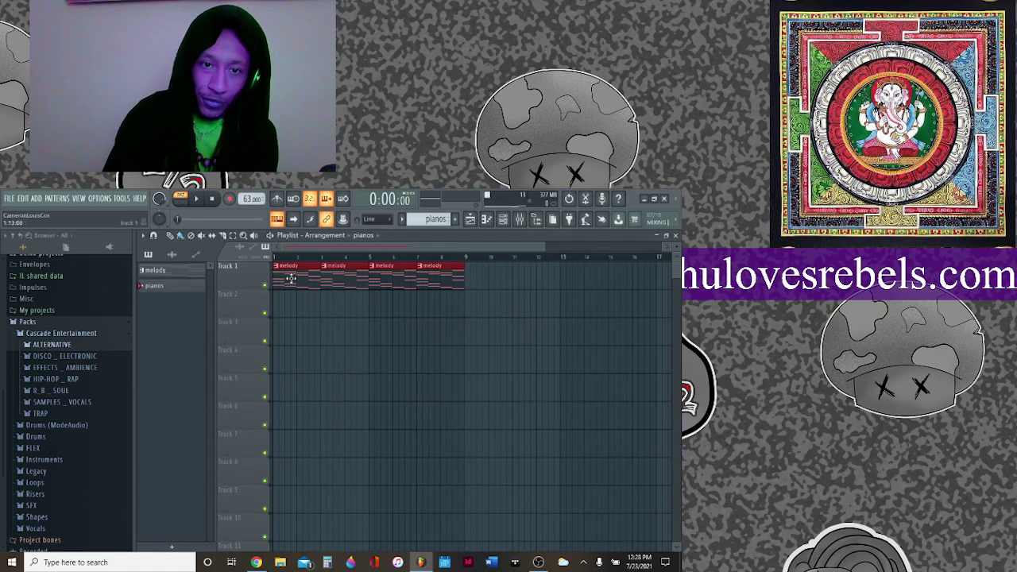
# Open the melody pattern and copy the MiniSynth channel's notes in the channel rack.
pyautogui.doubleClick(291, 277)
pyautogui.click(501, 220)
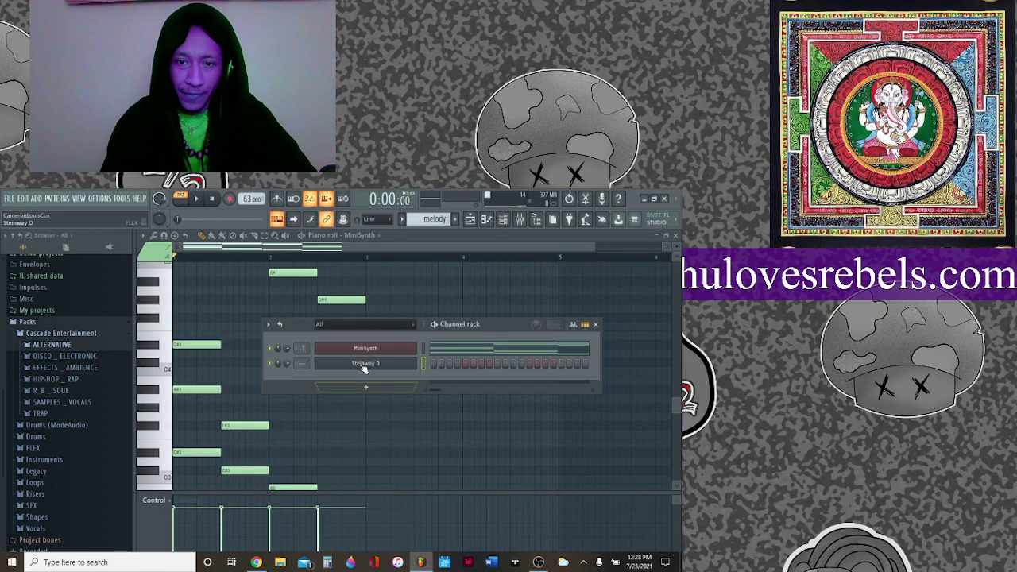
pyautogui.rightClick(363, 350)
pyautogui.click(416, 209)
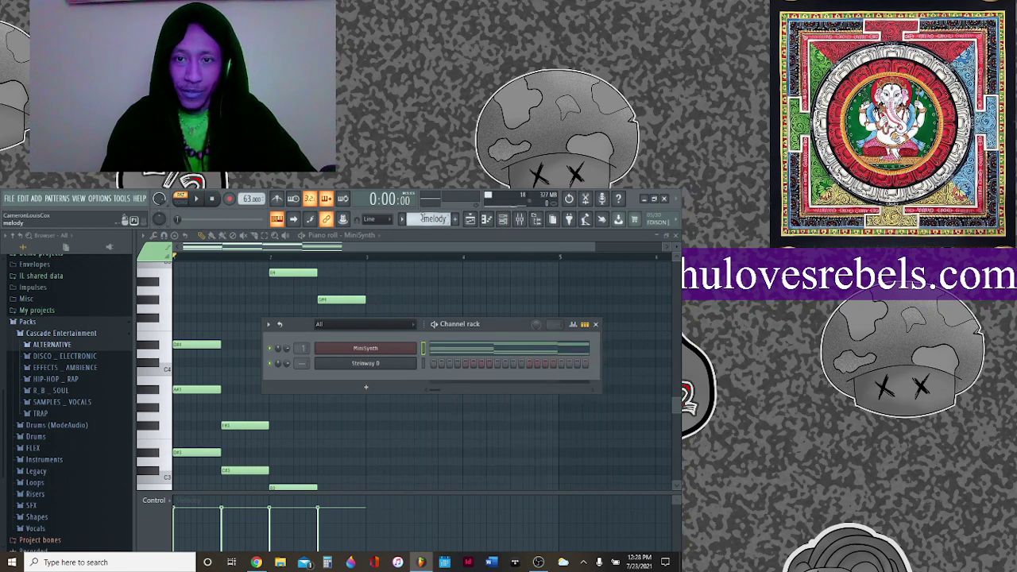
# Switch to the pianos pattern and paste the copied melody notes into the Steinway D channel.
pyautogui.click(439, 220)
pyautogui.click(458, 231)
pyautogui.rightClick(388, 366)
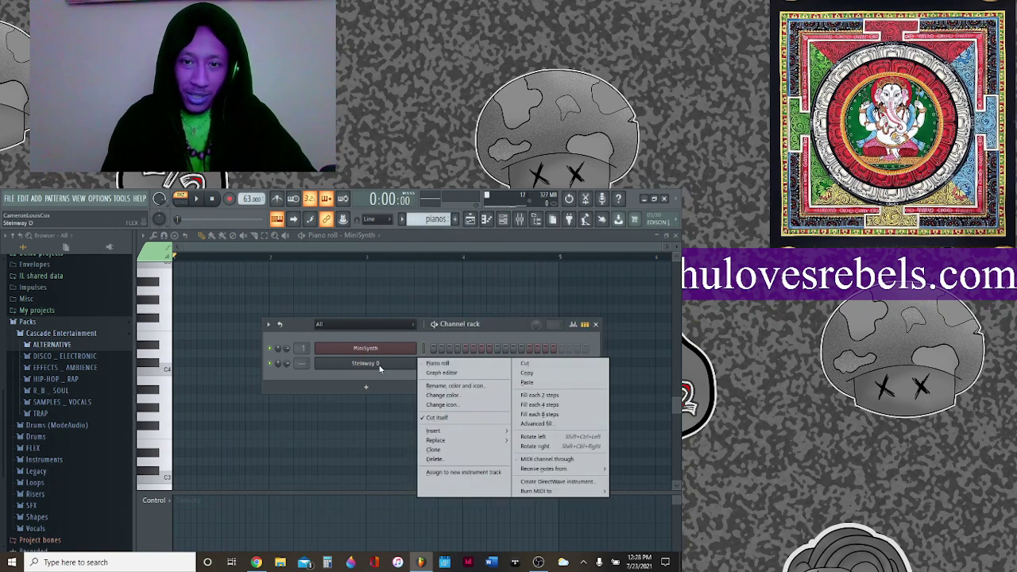
pyautogui.click(434, 417)
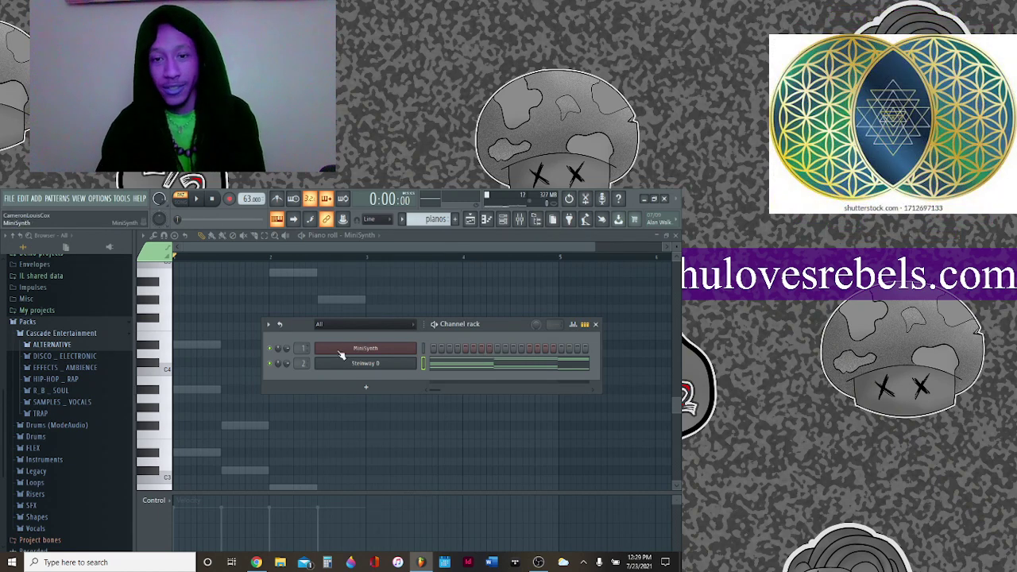
# Play the pianos pattern, check the Steinway D instrument and return to the playlist.
pyautogui.press('space')
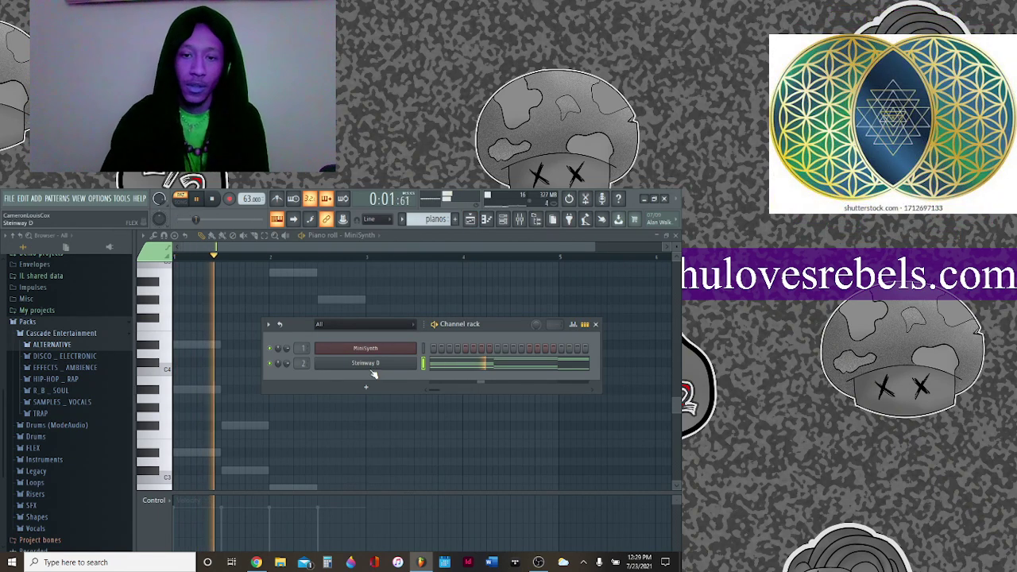
pyautogui.click(371, 367)
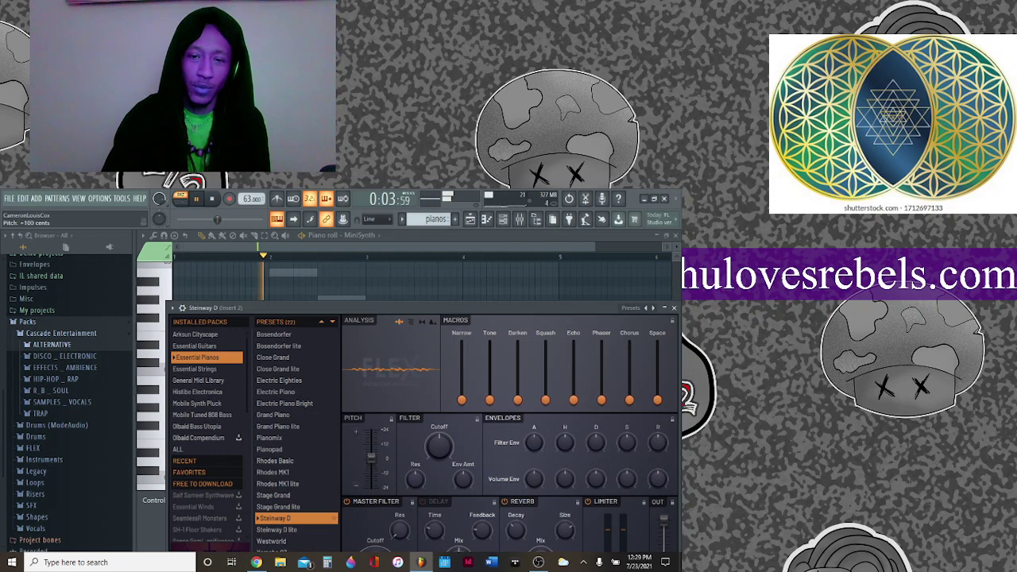
pyautogui.click(315, 253)
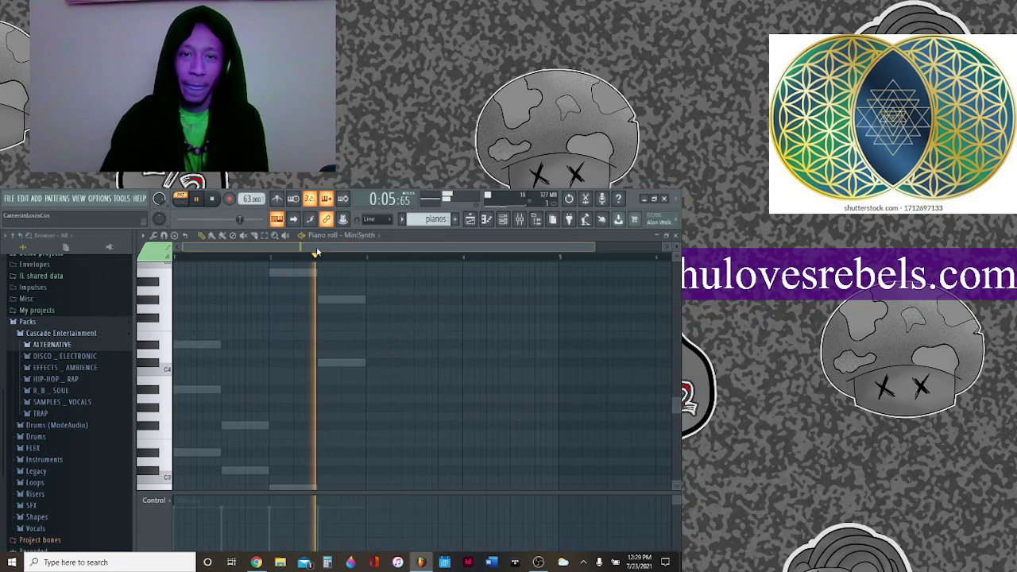
pyautogui.scroll(5, 381, 365)
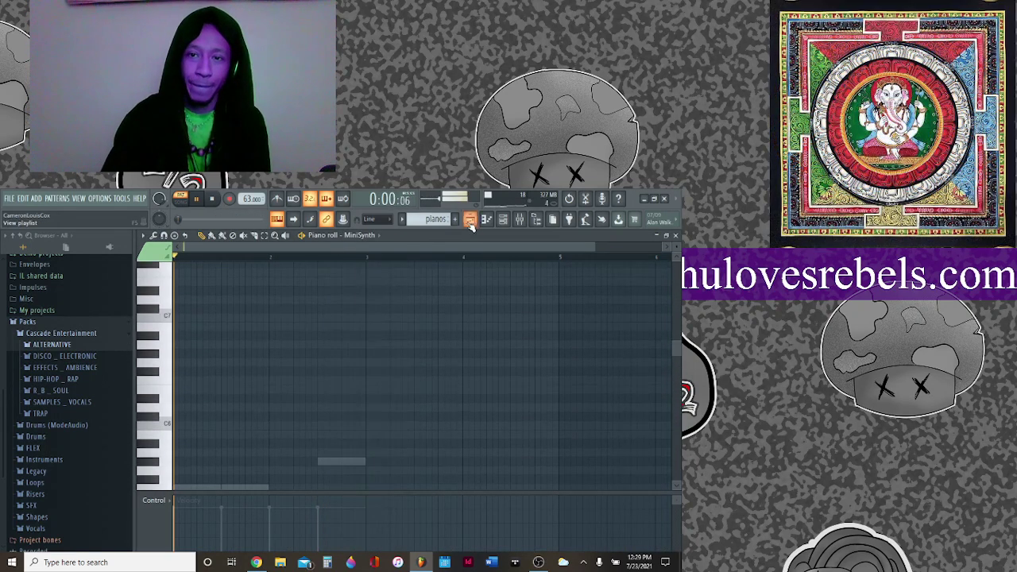
pyautogui.click(469, 221)
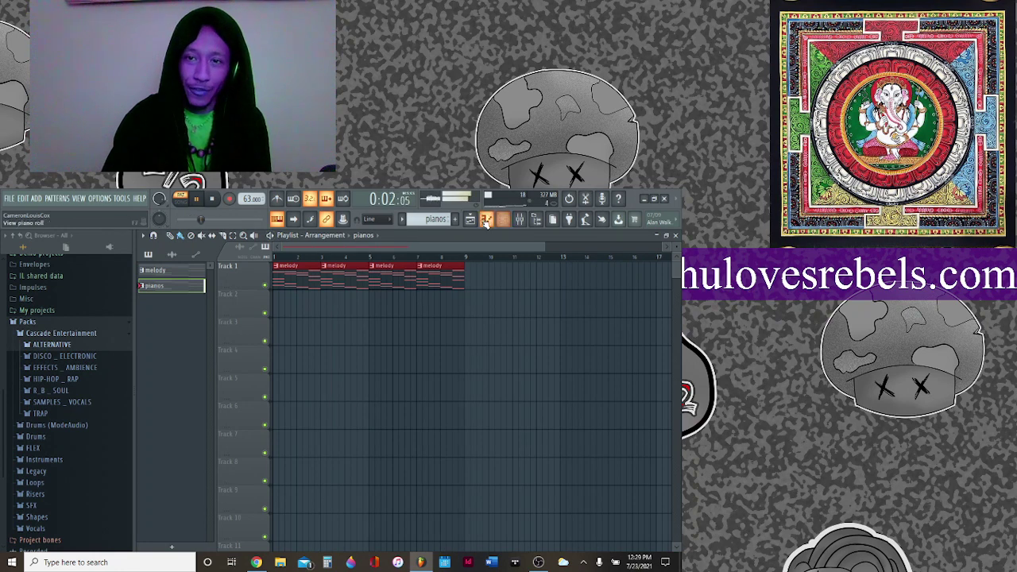
# Place a short A#6 note followed by a G#6 note in the second half of bar 2 in the Steinway D piano roll.
pyautogui.click(487, 220)
pyautogui.scroll(2, 231, 363)
pyautogui.click(309, 355)
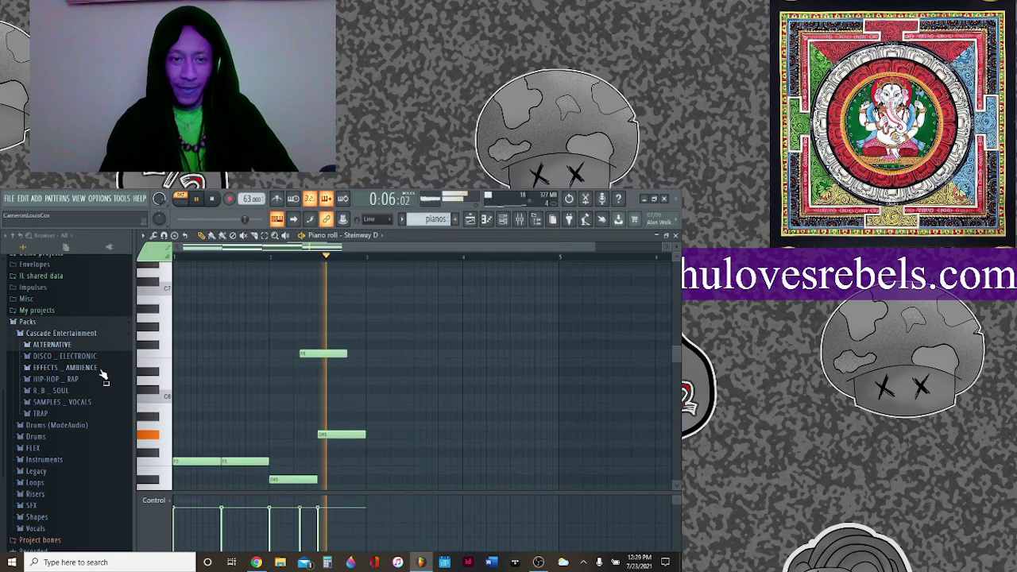
pyautogui.click(151, 309)
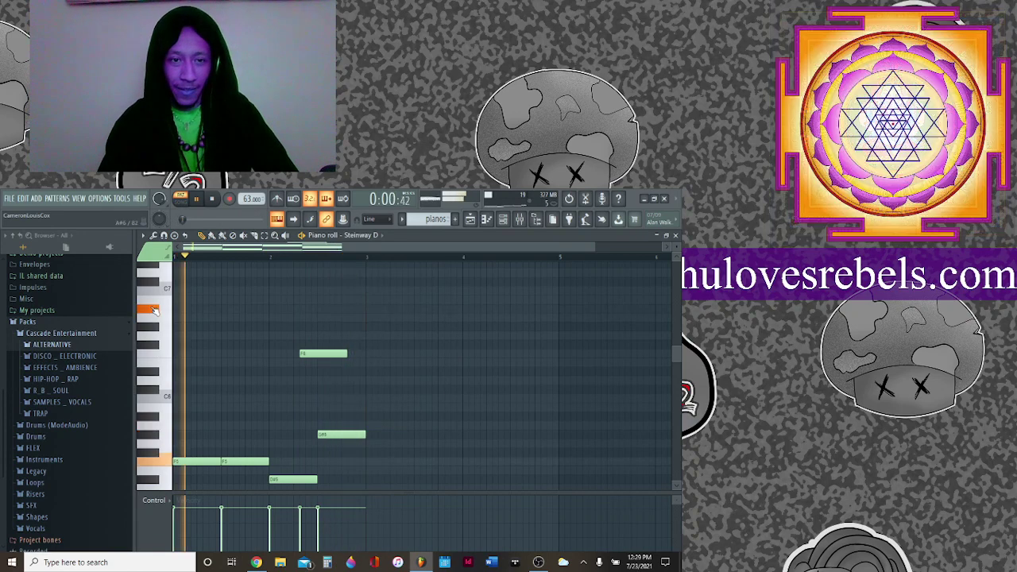
pyautogui.moveTo(321, 354); pyautogui.dragTo(328, 317)
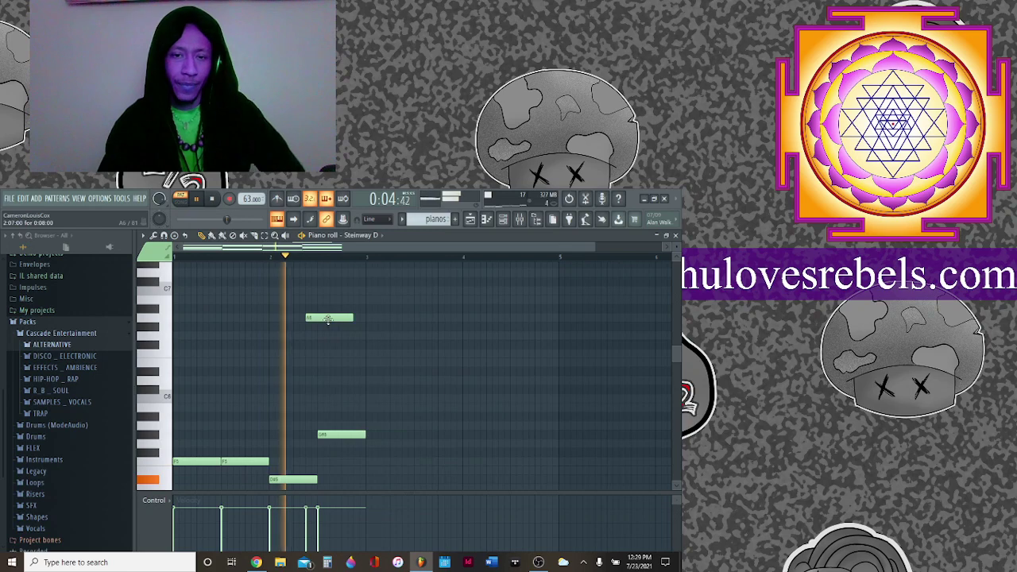
pyautogui.moveTo(328, 320); pyautogui.dragTo(317, 310)
pyautogui.click(320, 326)
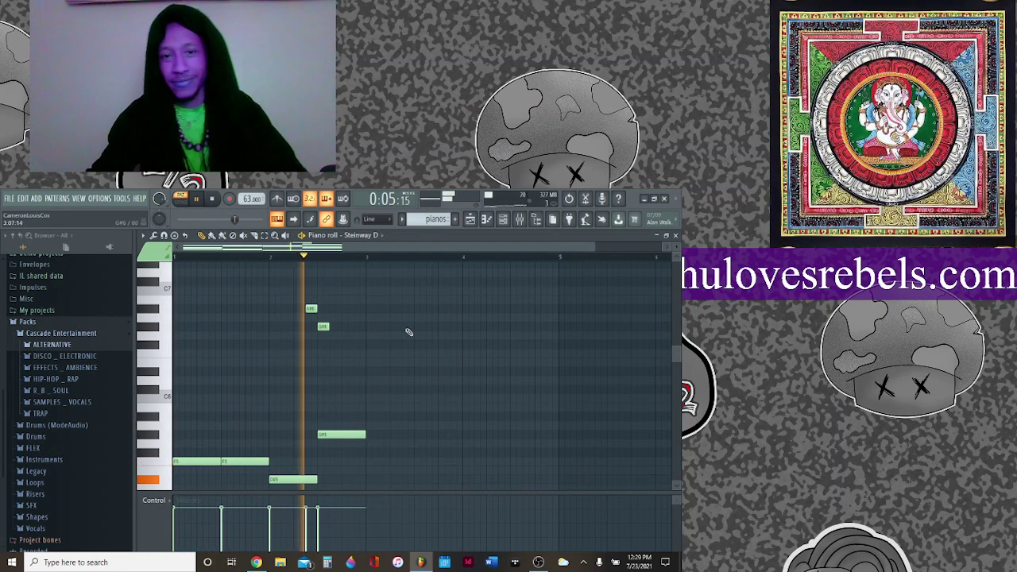
# Add another short A#6 note and a C#7 note at the end of bar 2.
pyautogui.press('space')
pyautogui.moveTo(344, 297); pyautogui.dragTo(343, 311)
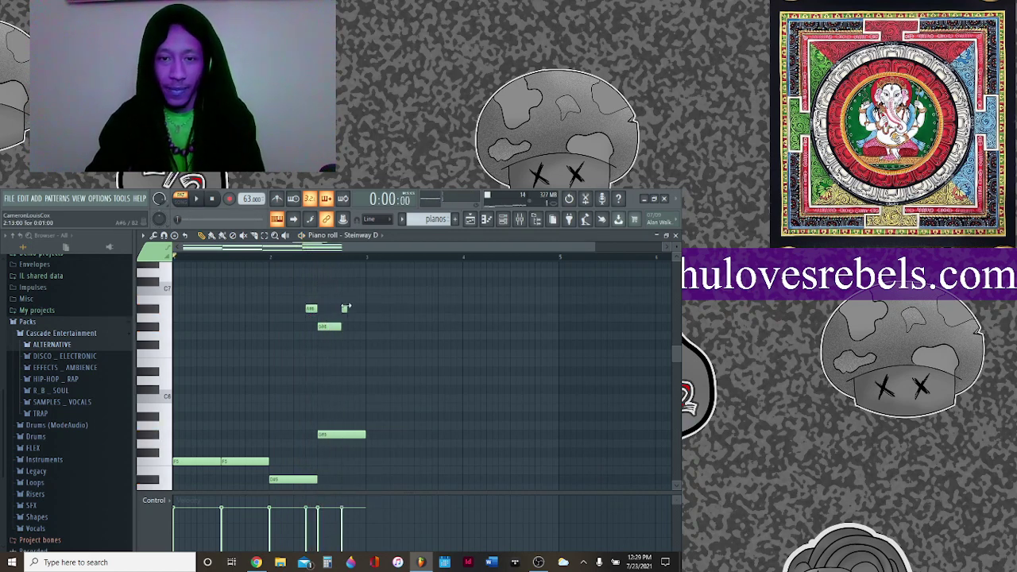
pyautogui.click(355, 284)
# Add an F6 note of six steps at the start of bar 1, followed directly by a G#6 note.
pyautogui.click(177, 353)
pyautogui.press('space')
pyautogui.moveTo(169, 352); pyautogui.dragTo(208, 355)
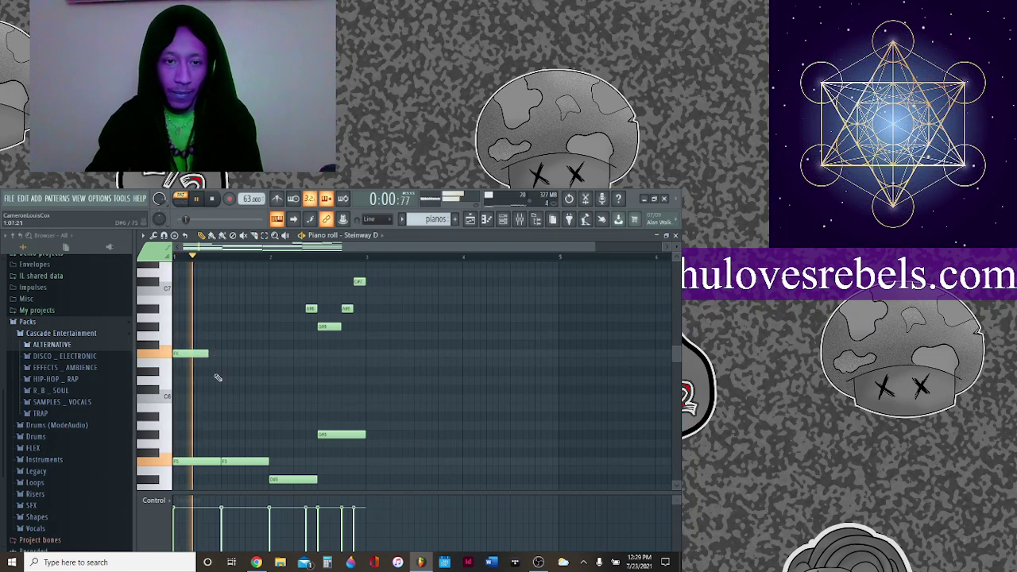
pyautogui.click(207, 326)
pyautogui.press('space')
pyautogui.press('space')
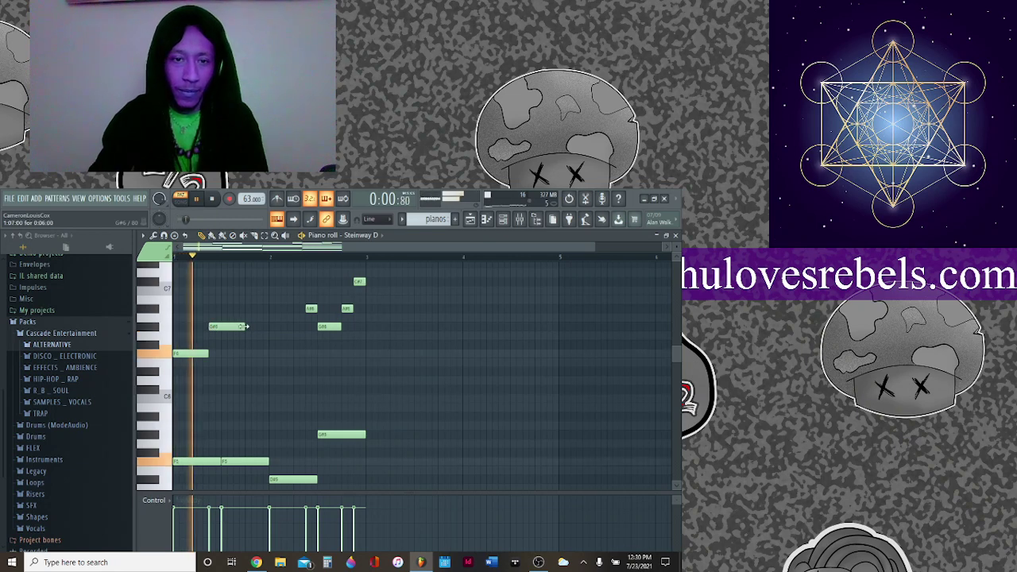
pyautogui.press('space')
# Fill the second half of bar 1 with another F6 note and lower the short G#6 note before it to F#6.
pyautogui.click(226, 354)
pyautogui.press('space')
pyautogui.moveTo(232, 353); pyautogui.dragTo(269, 354)
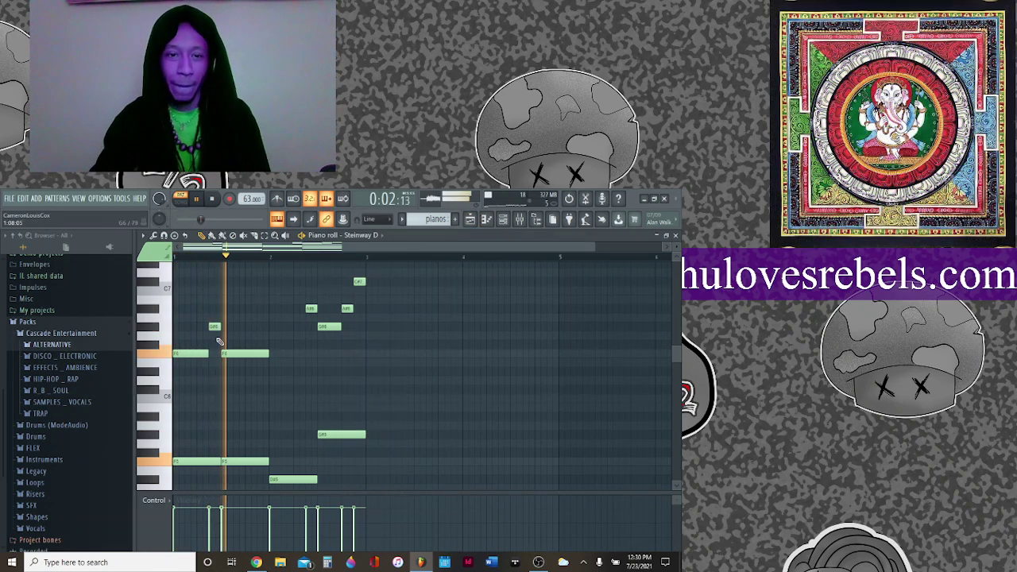
pyautogui.press('space')
pyautogui.click(213, 327)
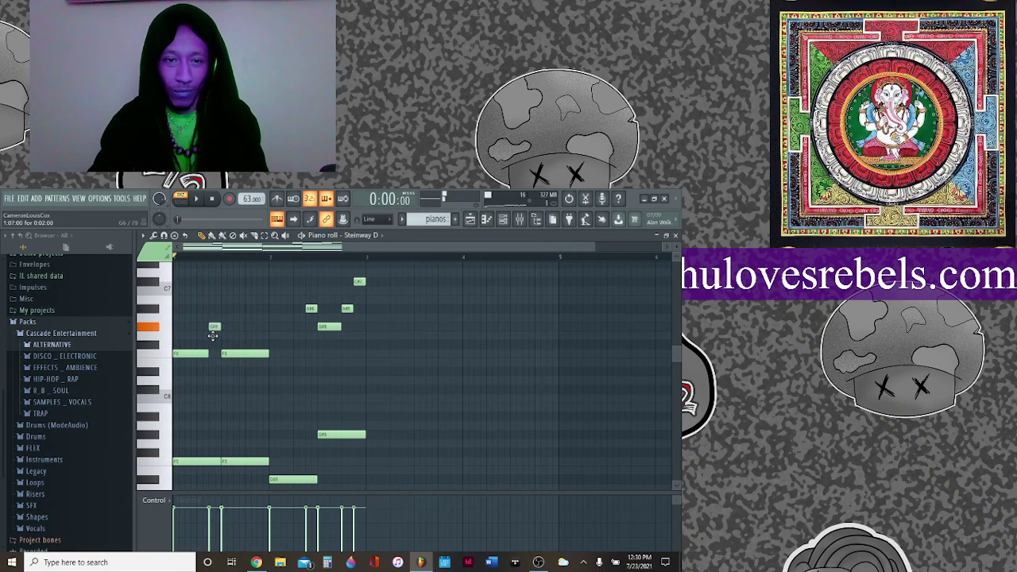
pyautogui.press('space')
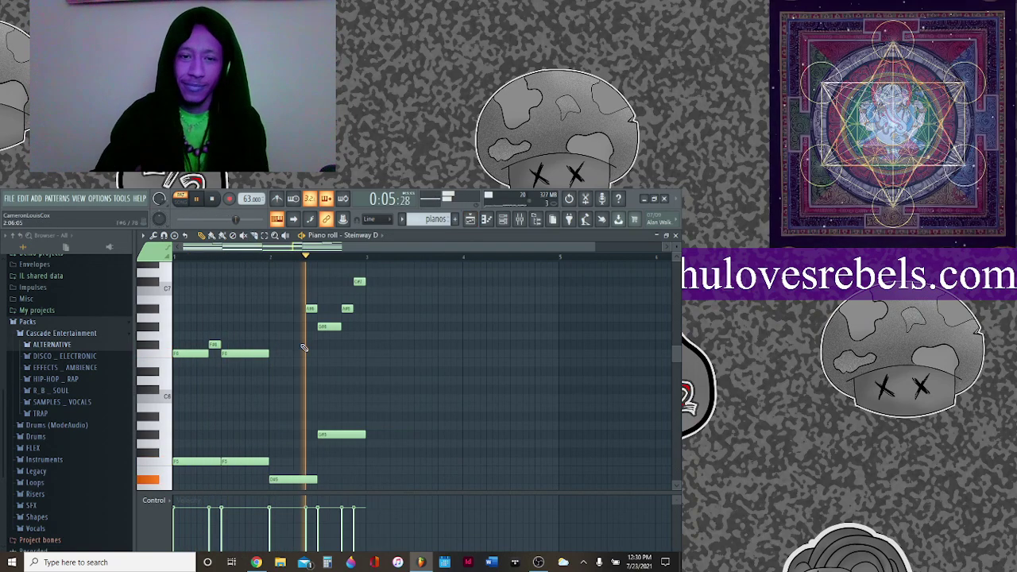
# Add a G#6 note at the start of bar 2 and extend it up to the first A#6 note.
pyautogui.press('space')
pyautogui.moveTo(267, 333); pyautogui.dragTo(267, 326)
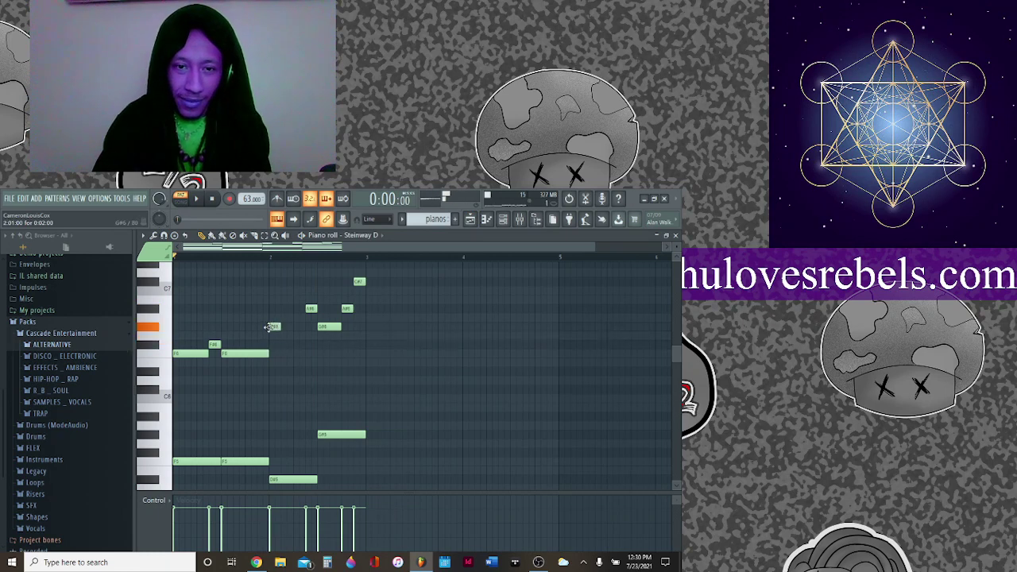
pyautogui.press('space')
pyautogui.moveTo(280, 327); pyautogui.dragTo(305, 327)
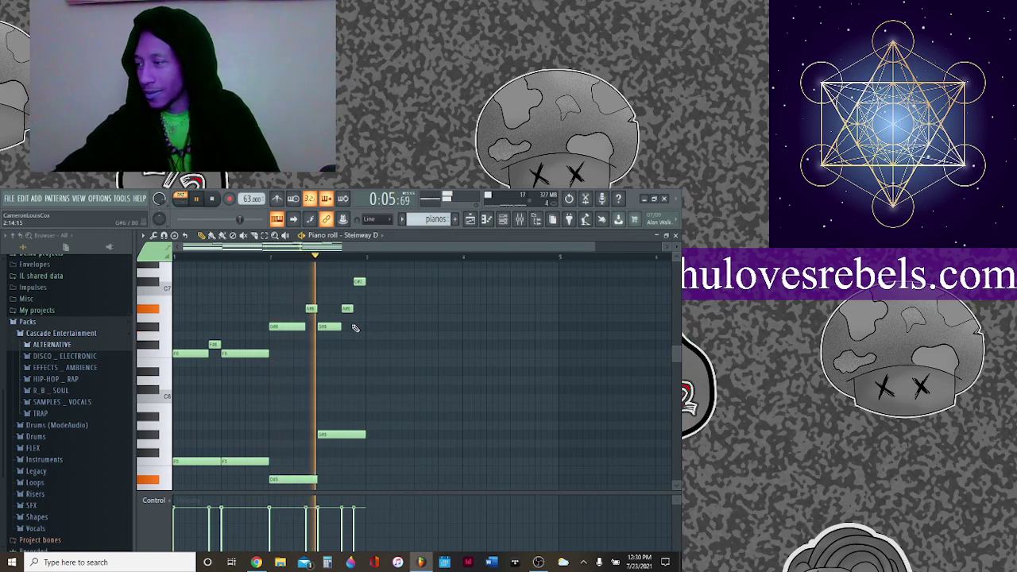
# Lay pianos clips along playlist Track 2 and remove the first two, keeping only those starting at bars 5 and 7.
pyautogui.press('F5')
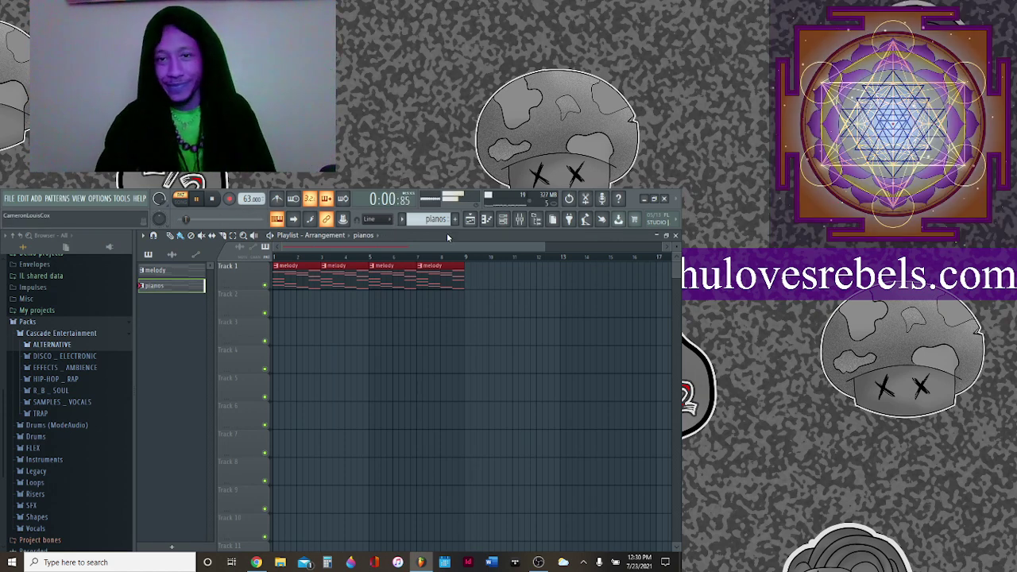
pyautogui.click(279, 305)
pyautogui.moveTo(325, 309); pyautogui.dragTo(435, 316)
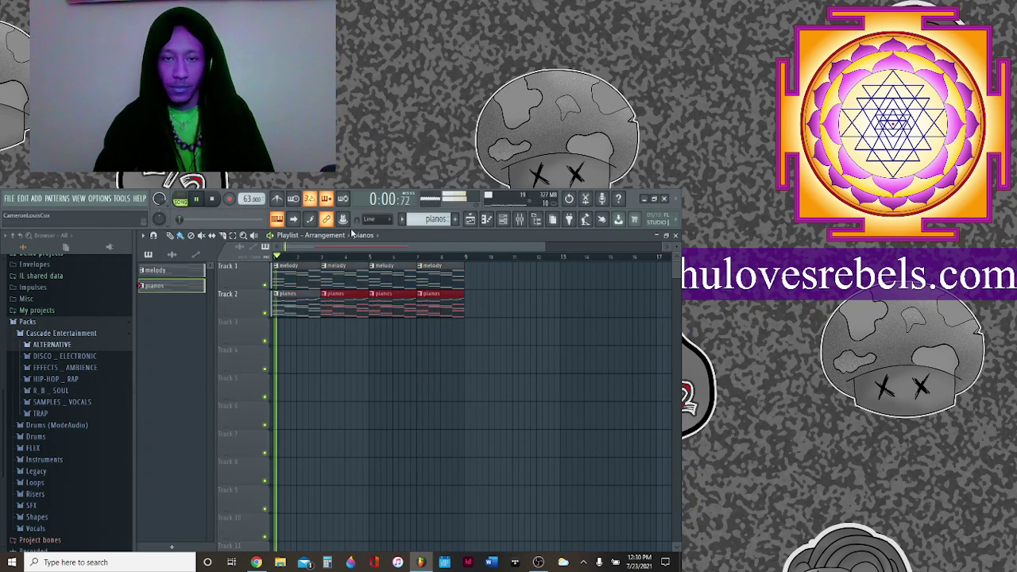
pyautogui.rightClick(293, 303)
pyautogui.rightClick(337, 304)
# Create two new patterns named snare and kick.
pyautogui.click(456, 220)
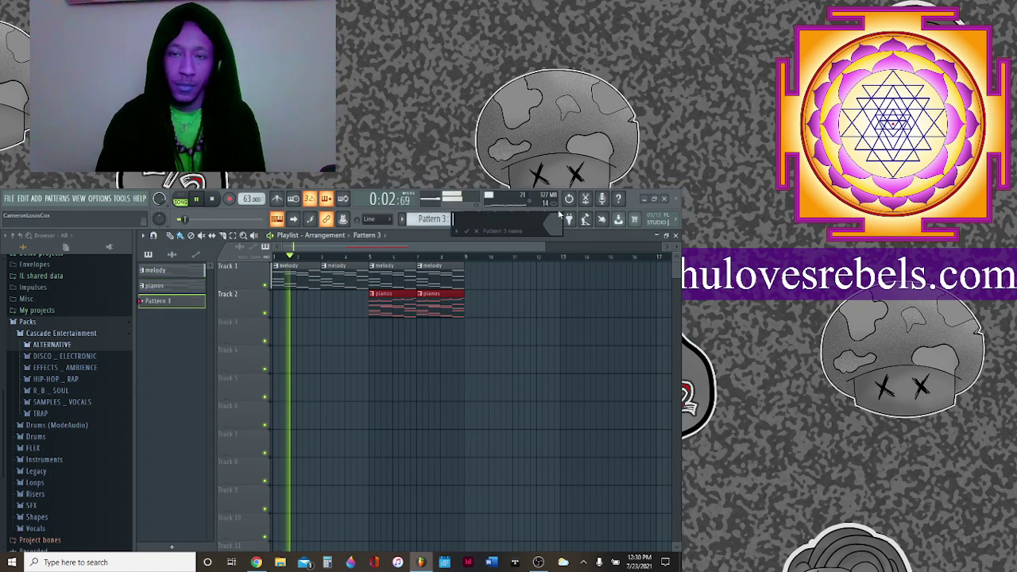
pyautogui.write('snare')
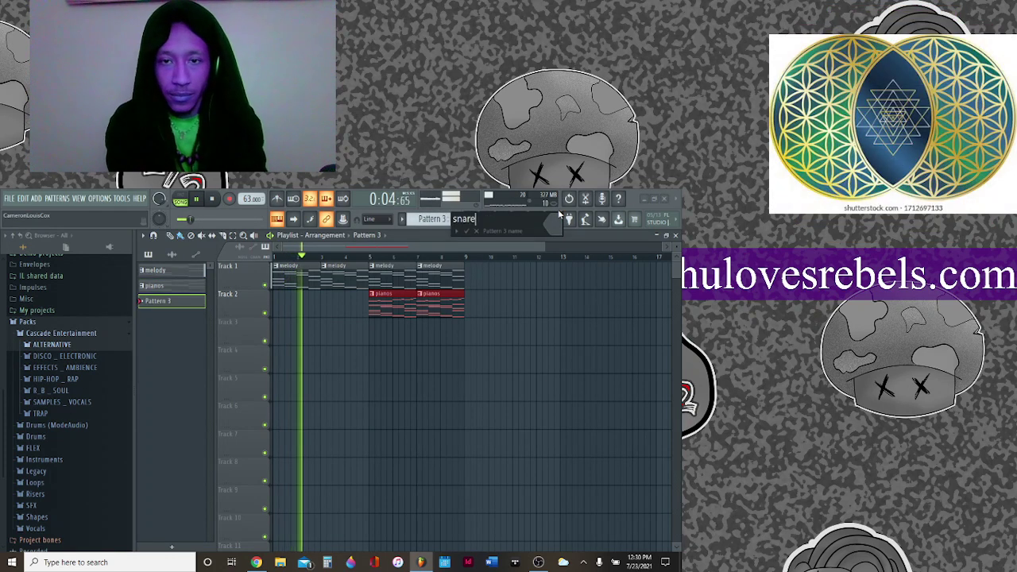
pyautogui.press('Return')
pyautogui.click(457, 221)
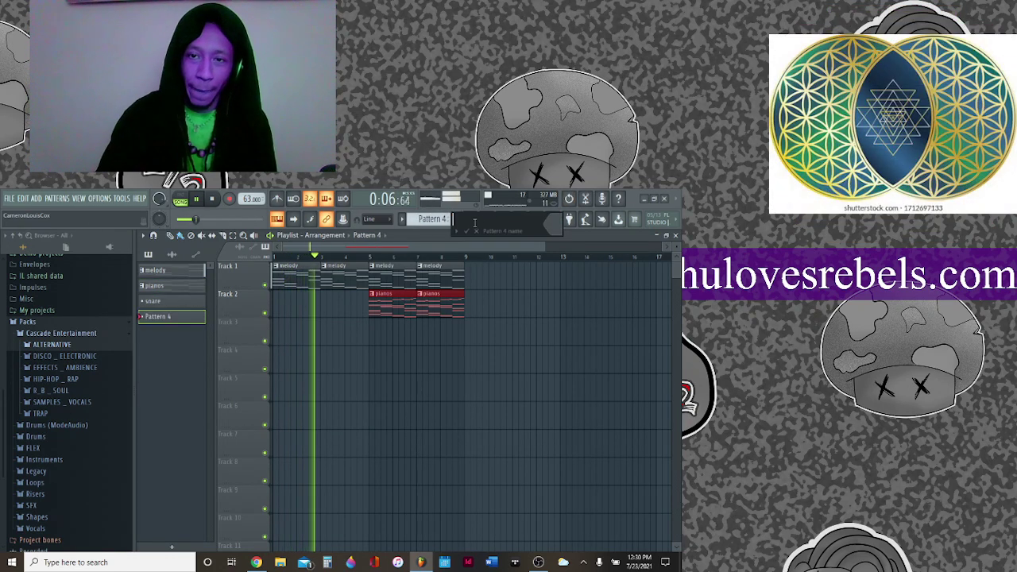
pyautogui.write('kick')
pyautogui.press('Return')
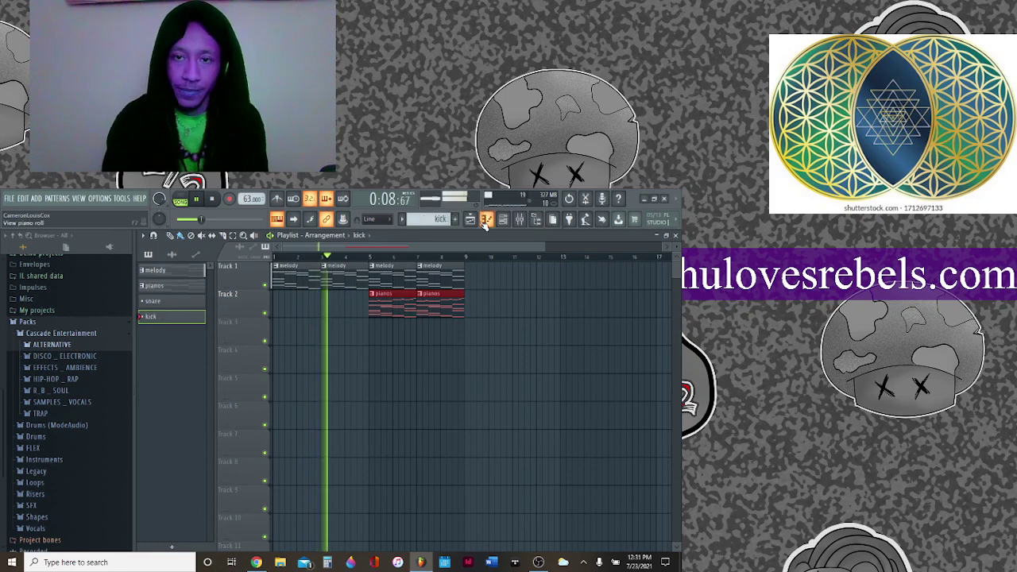
# Create two more patterns named subs and crash.
pyautogui.click(483, 223)
pyautogui.write('subs')
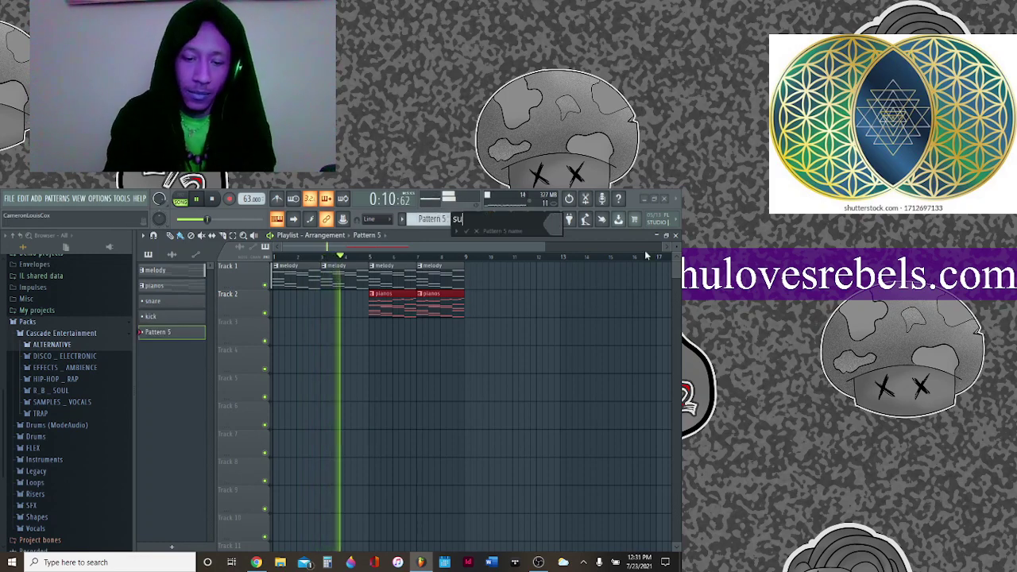
pyautogui.press('Return')
pyautogui.press('F4')
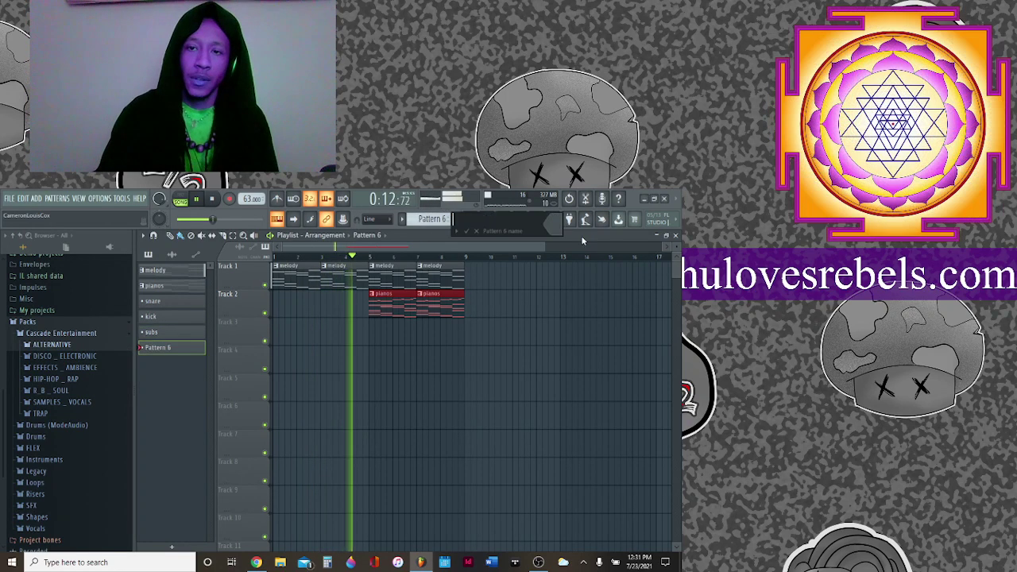
pyautogui.write('crash')
pyautogui.press('Return')
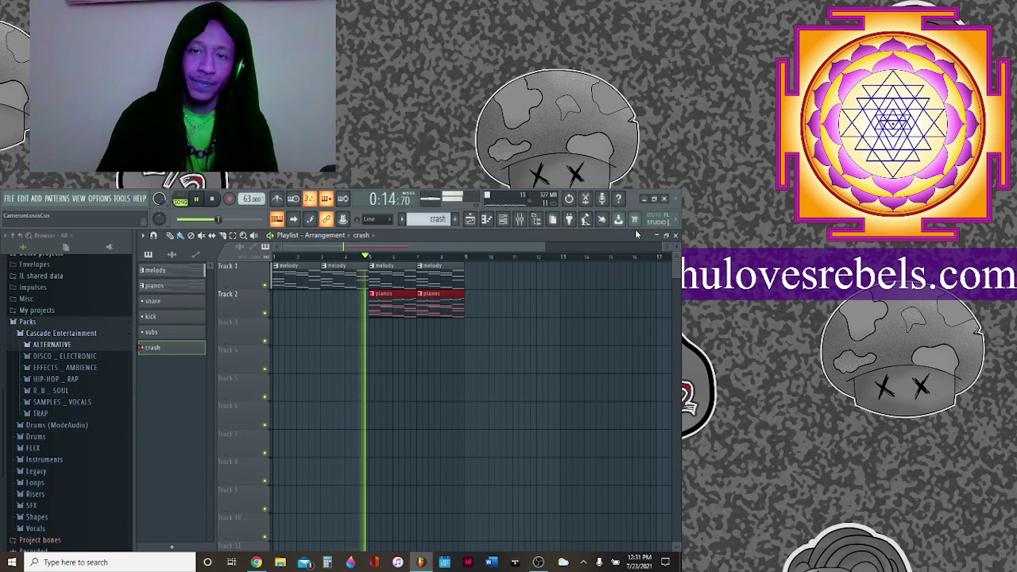
# Create a new pattern named hats.
pyautogui.press('F4')
pyautogui.write('hats')
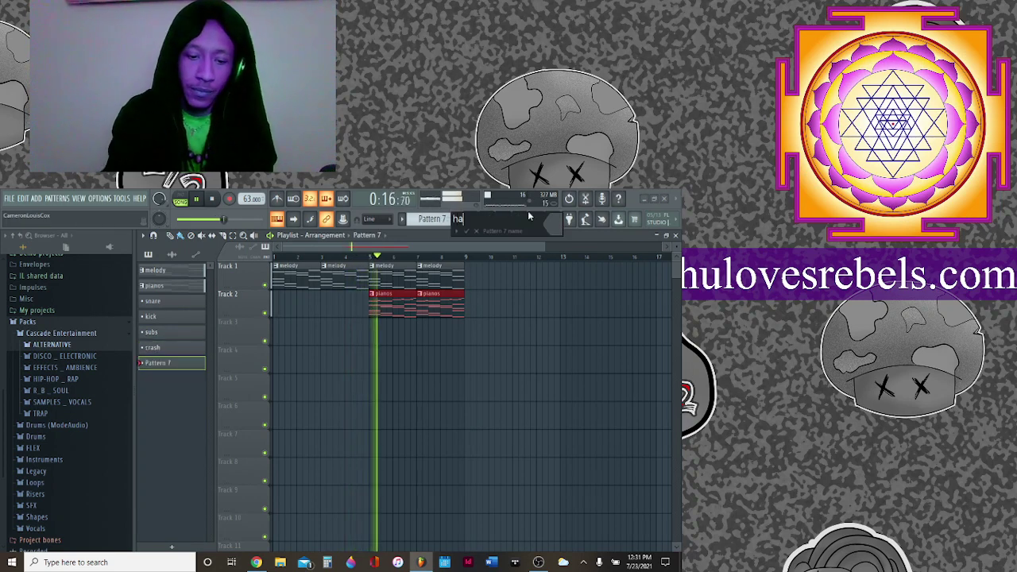
pyautogui.press('Return')
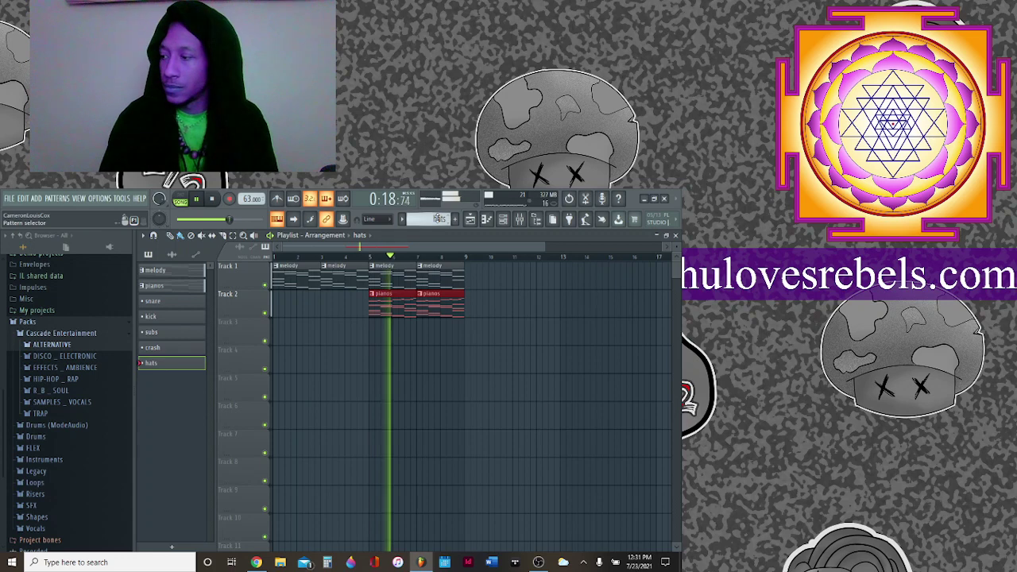
# Create a new pattern named ohats.
pyautogui.press('F4')
pyautogui.write('ohats')
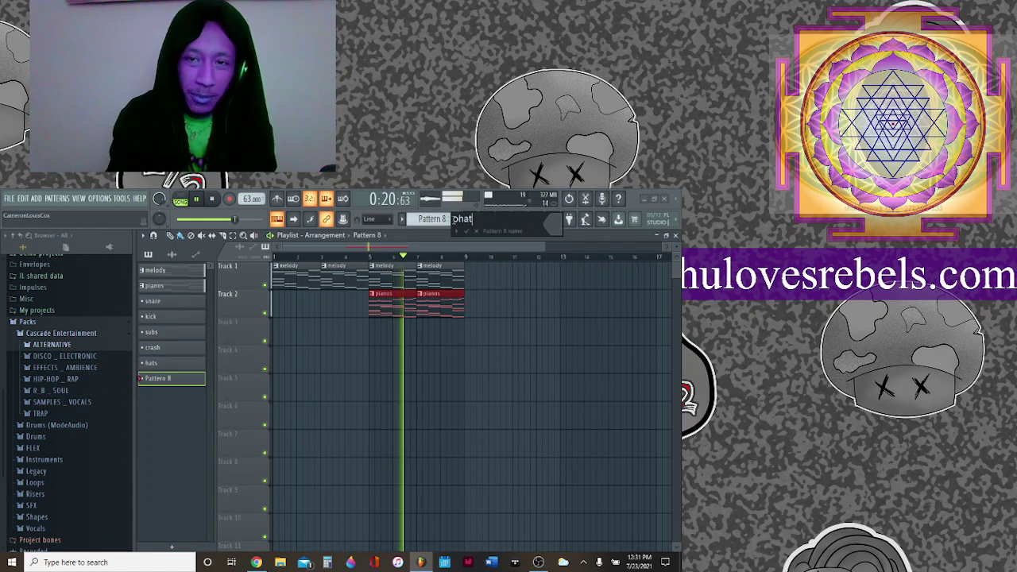
pyautogui.press('Return')
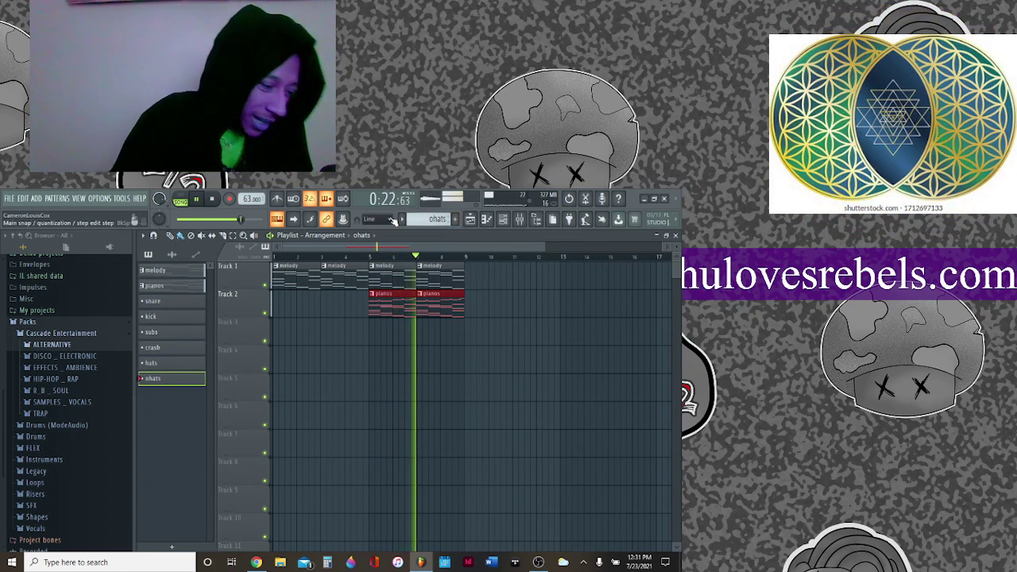
# Check the Twitch stream manager in Chrome and the OBS window, and return to FL Studio.
pyautogui.click(258, 562)
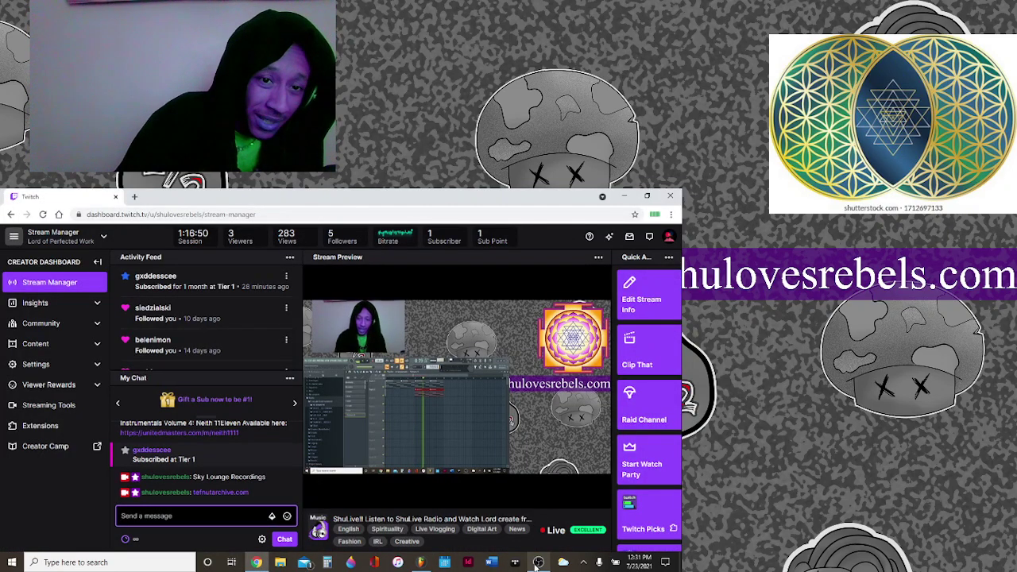
pyautogui.click(538, 563)
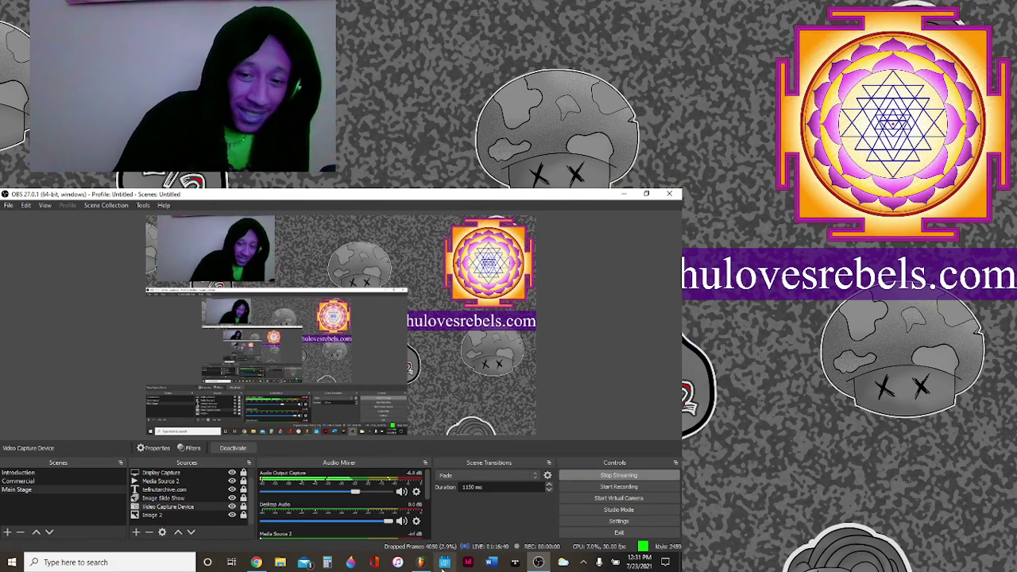
pyautogui.click(421, 562)
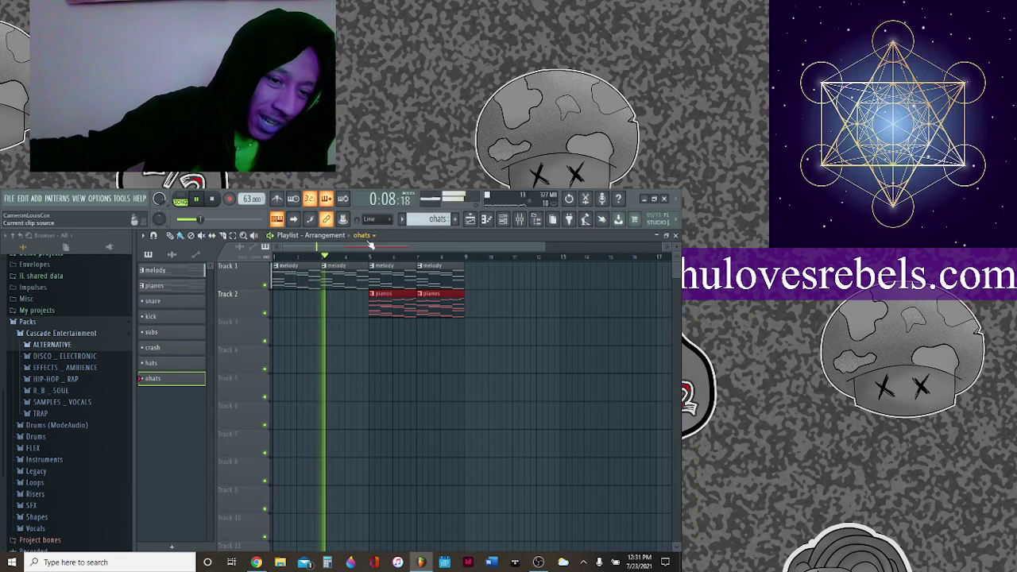
# Select the kick pattern and show the channel rack.
pyautogui.click(441, 218)
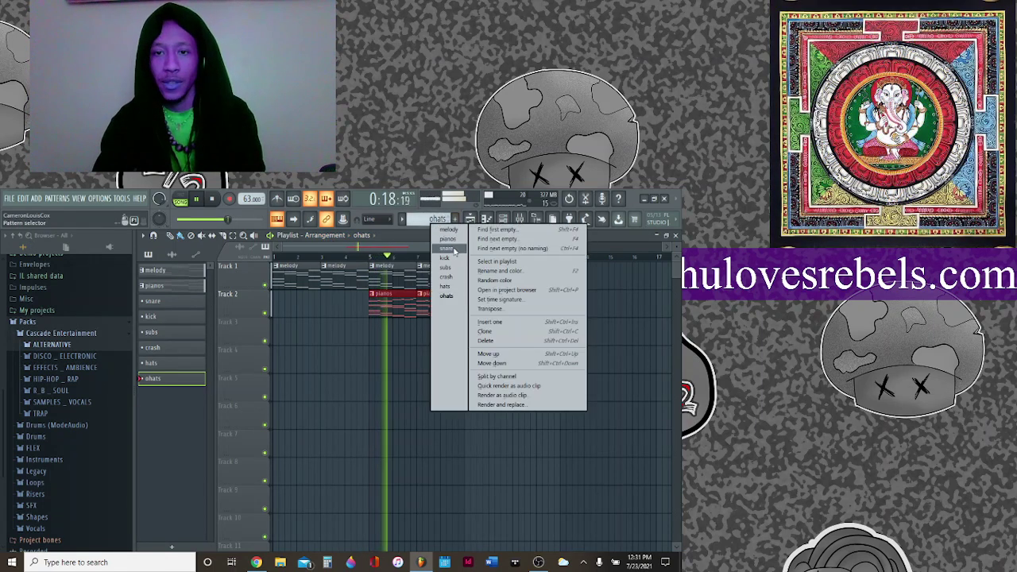
pyautogui.click(449, 255)
pyautogui.click(503, 219)
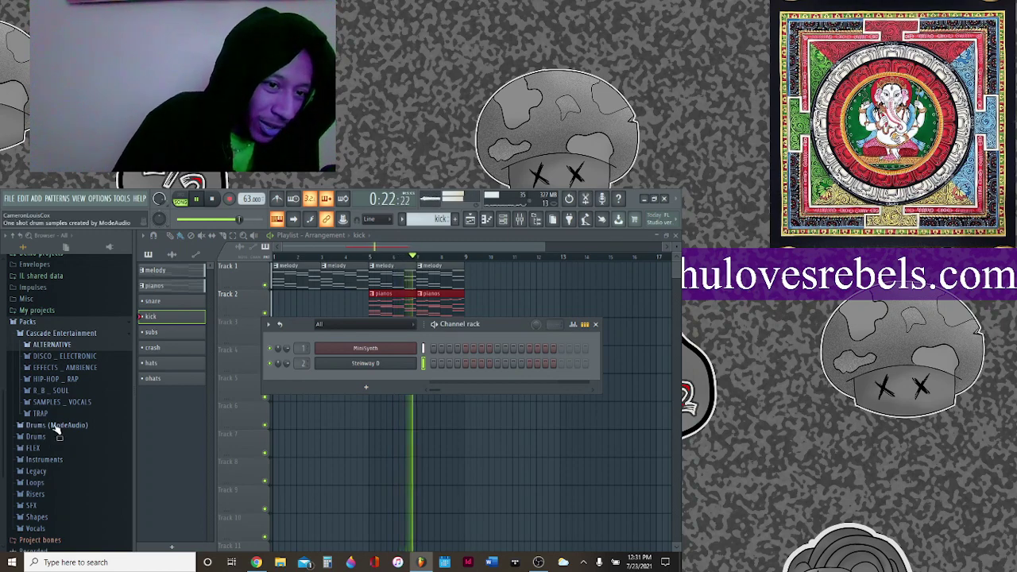
# Browse the HIP-HOP _ RAP sample packs and open the EdTalenti R.I.P. SPEAKERS vol.1 kit.
pyautogui.click(57, 381)
pyautogui.scroll(-5, 75, 401)
pyautogui.scroll(-2, 75, 404)
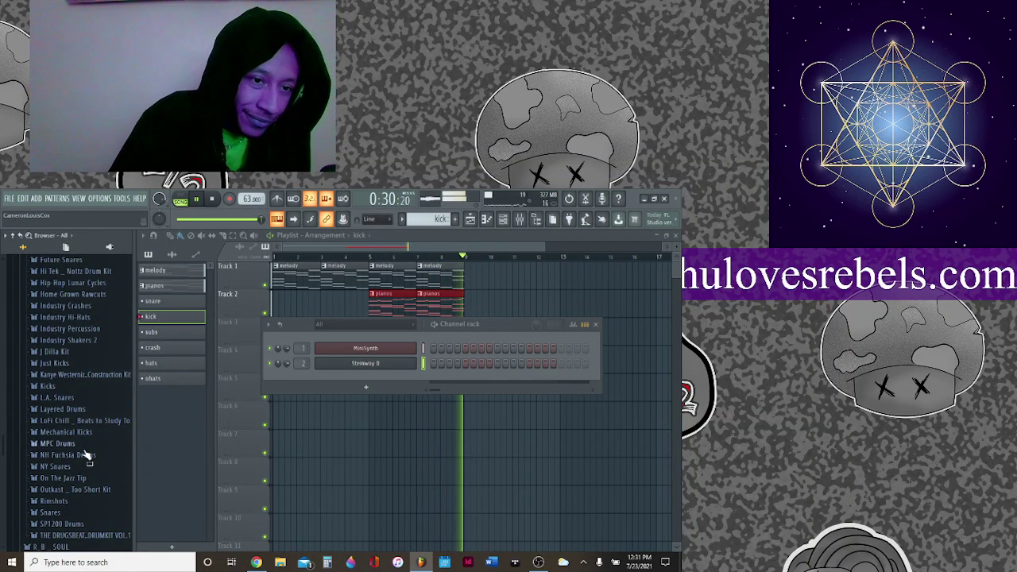
pyautogui.scroll(5, 88, 454)
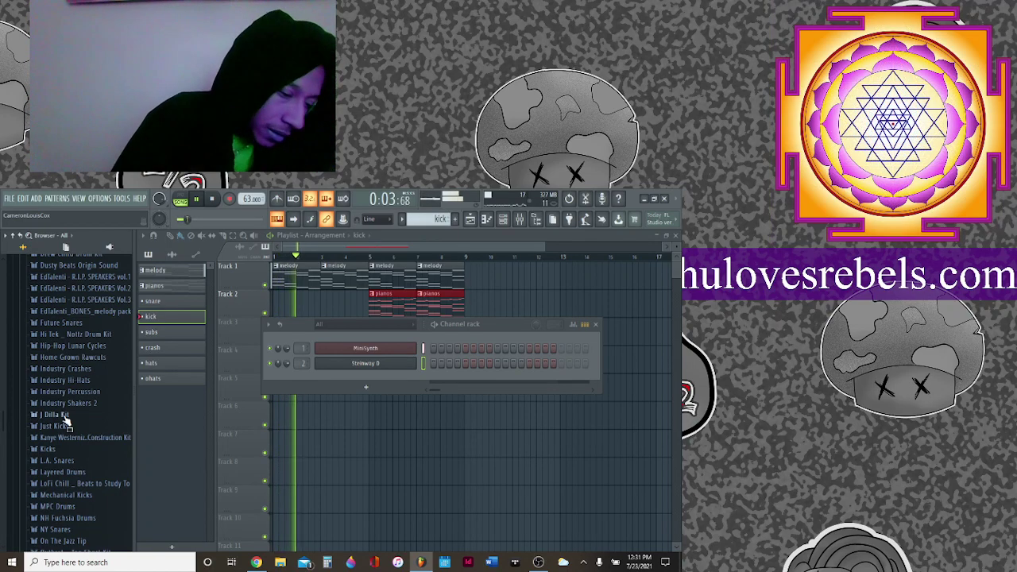
pyautogui.scroll(-5, 84, 457)
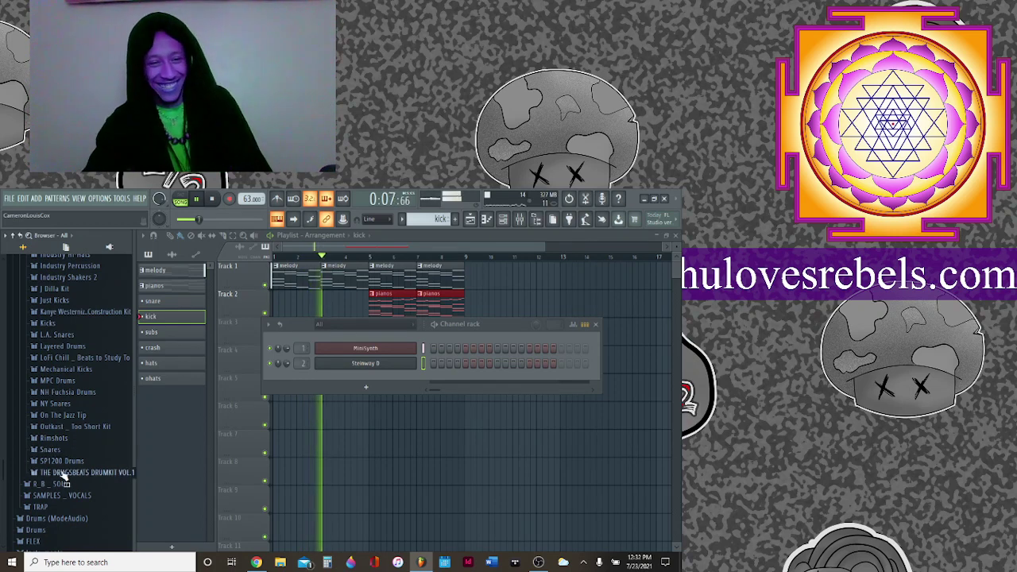
pyautogui.scroll(5, 68, 459)
pyautogui.scroll(3, 87, 397)
pyautogui.click(79, 403)
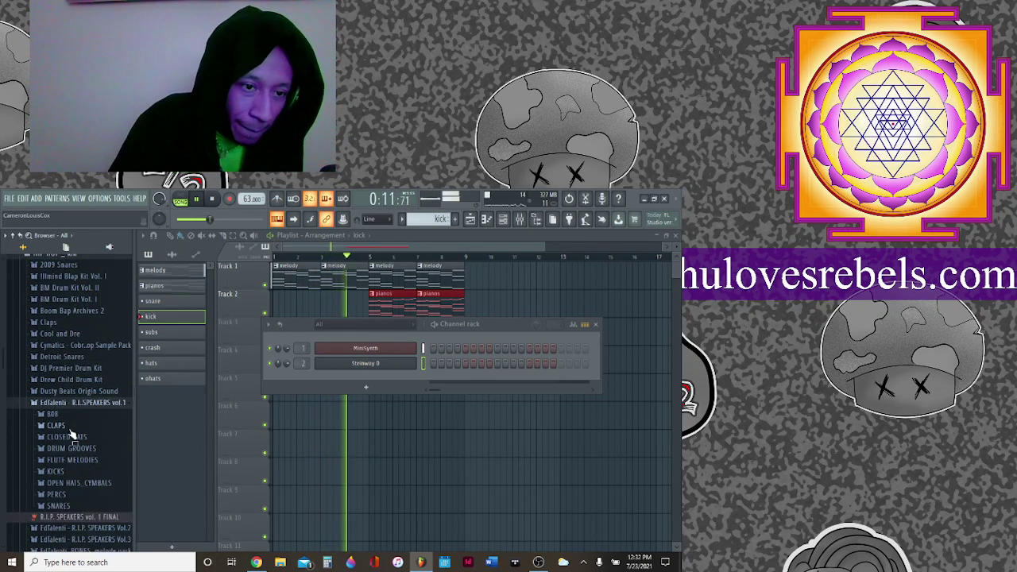
# Audition the EdTalenti_RIPVol1_808 02 sample from the kit's 808 folder.
pyautogui.click(53, 415)
pyautogui.click(60, 436)
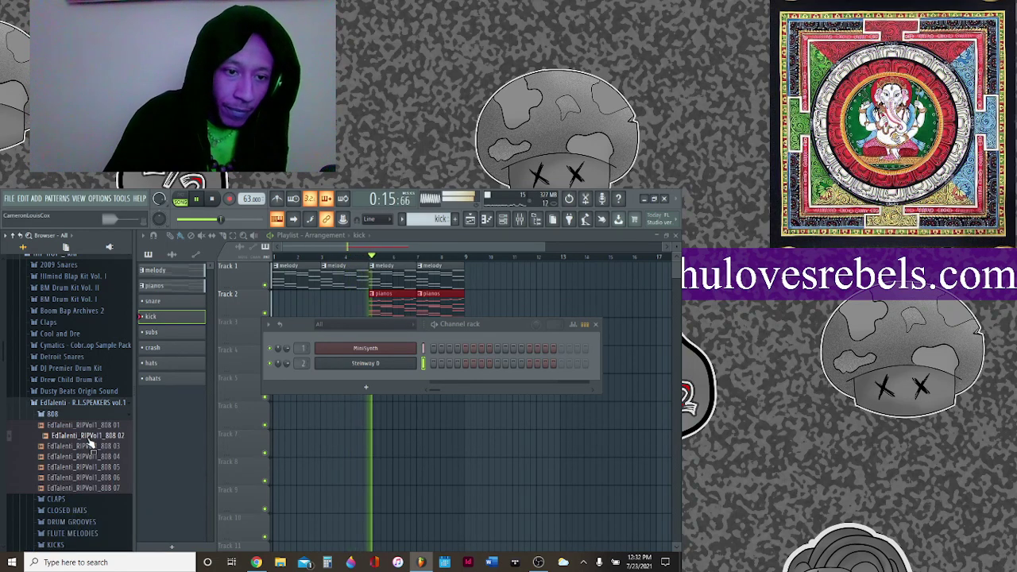
pyautogui.scroll(-2, 77, 477)
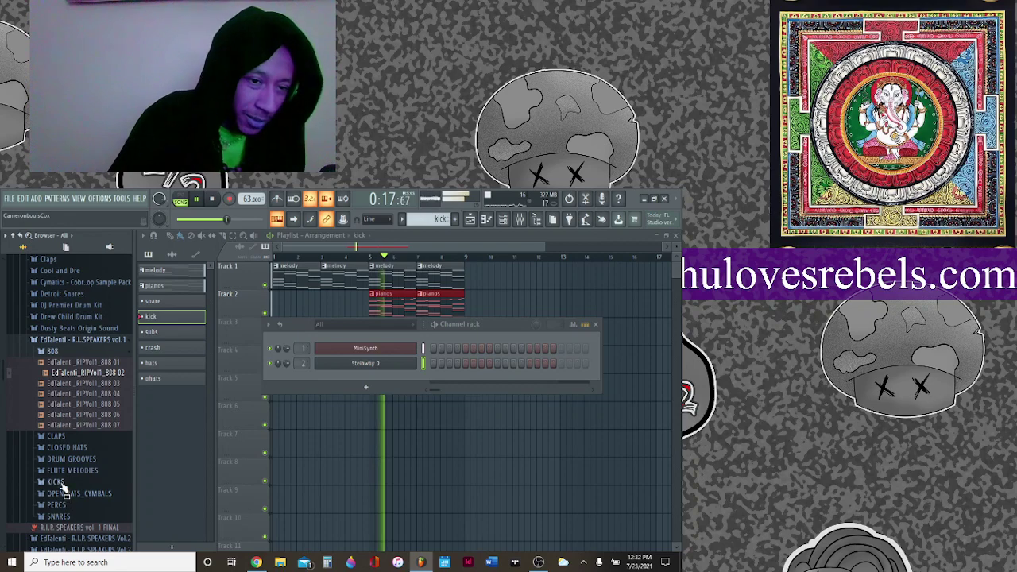
# Audition samples in the kit's KICKS folder and add EdTalenti_RIPVol1_KICK 06 as a new channel routed to mixer track 3.
pyautogui.click(61, 483)
pyautogui.click(83, 515)
pyautogui.scroll(-2, 94, 425)
pyautogui.click(92, 421)
pyautogui.click(97, 411)
pyautogui.moveTo(99, 419); pyautogui.dragTo(373, 375)
pyautogui.scroll(3, 303, 379)
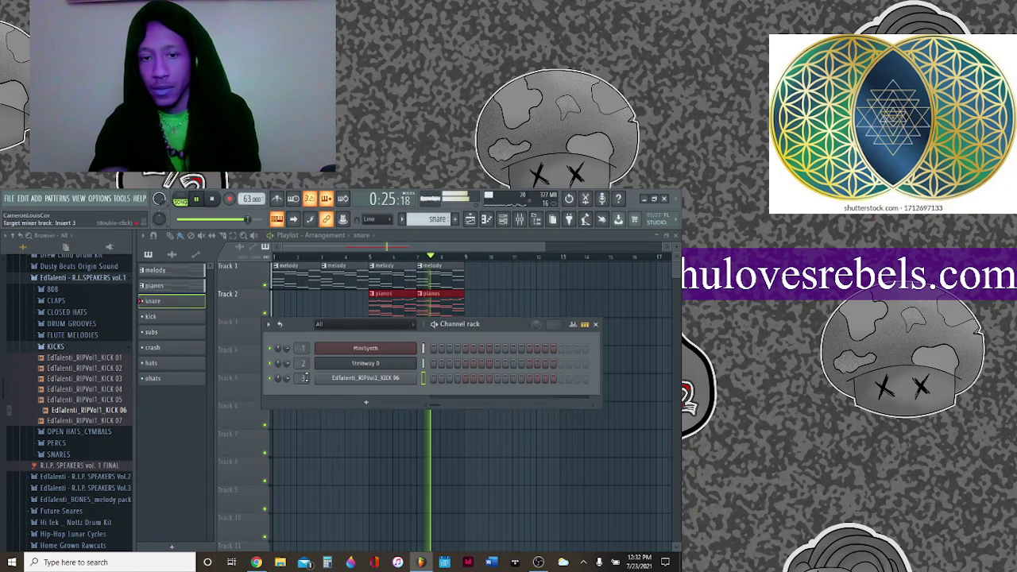
# Delete both pianos clips from playlist Track 2, reselect the kick pattern and show its channels.
pyautogui.click(376, 297)
pyautogui.press('Delete')
pyautogui.click(437, 220)
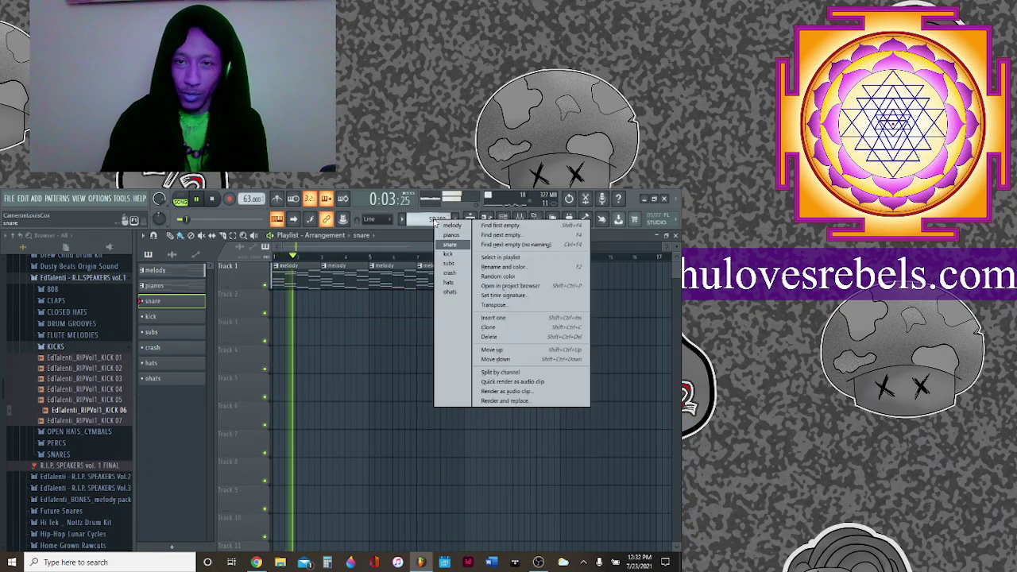
pyautogui.click(449, 254)
pyautogui.click(502, 220)
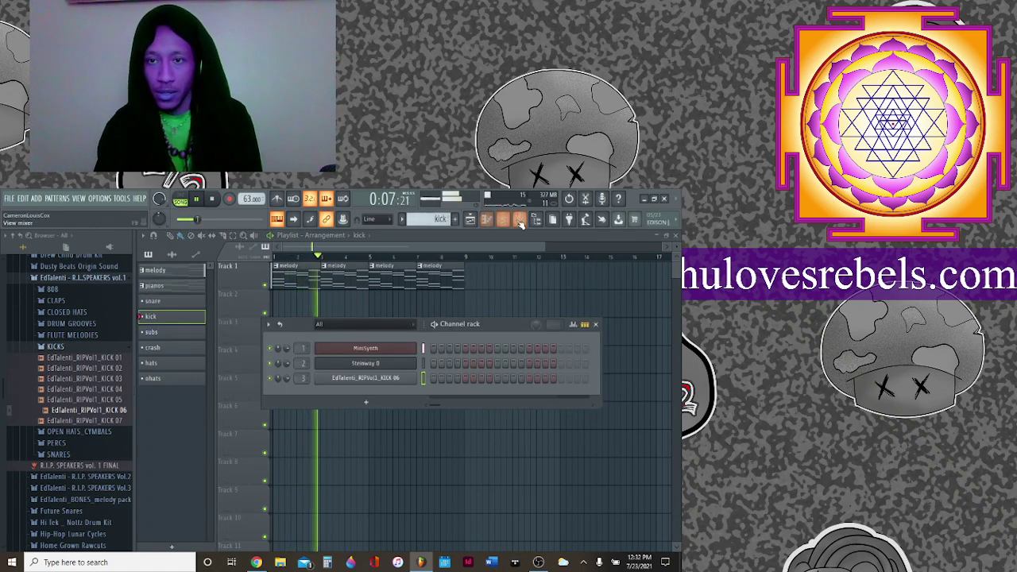
# Lower the mixer volumes of Insert 2 and Insert 3 to about the level of Insert 1, and return to the channel rack.
pyautogui.click(521, 222)
pyautogui.moveTo(337, 402); pyautogui.dragTo(337, 414)
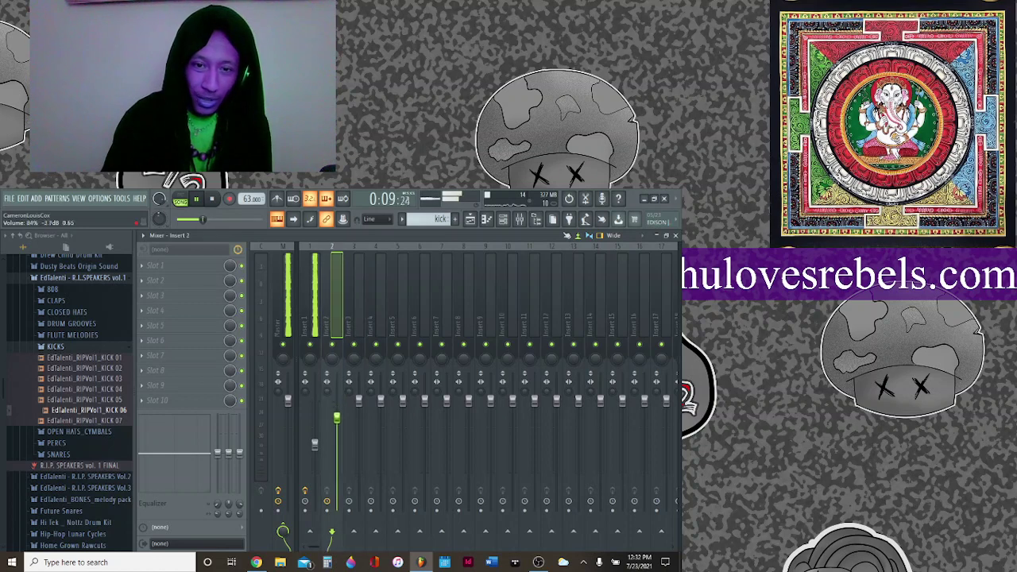
pyautogui.moveTo(358, 401); pyautogui.dragTo(358, 436)
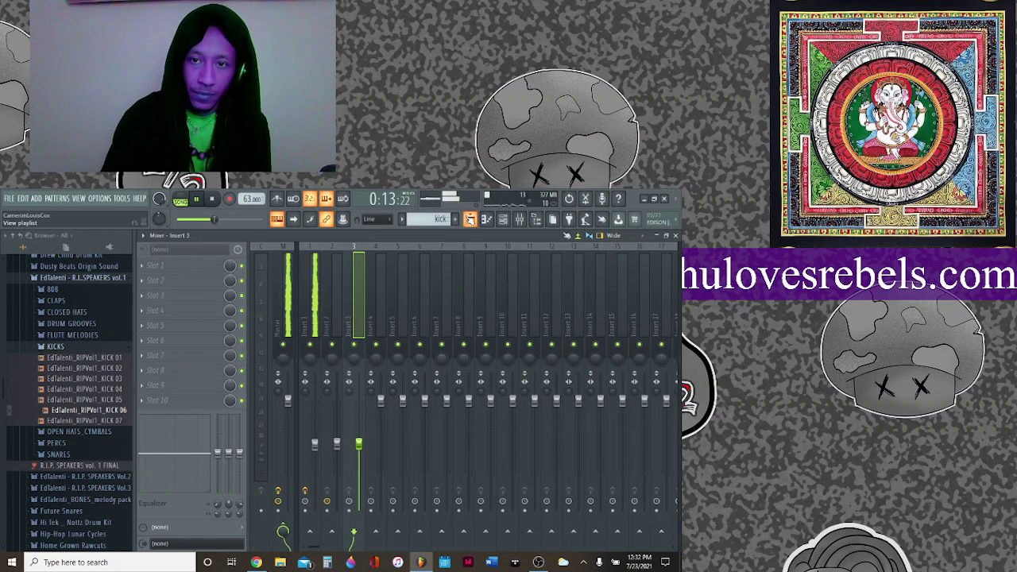
pyautogui.press('F9')
pyautogui.press('F6')
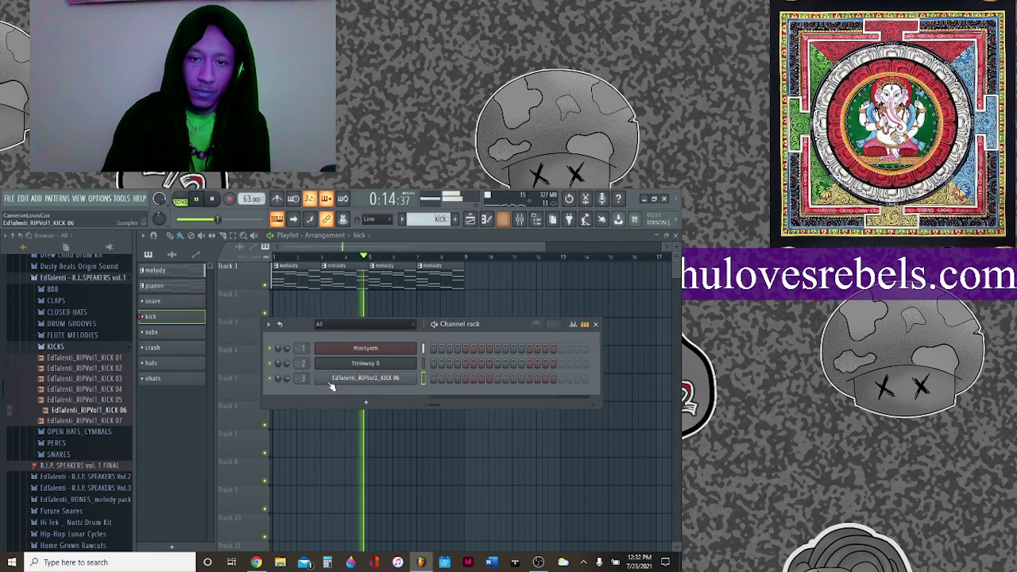
# Set the MiniSynth's voice mode to Lead and close its plugin window.
pyautogui.click(349, 348)
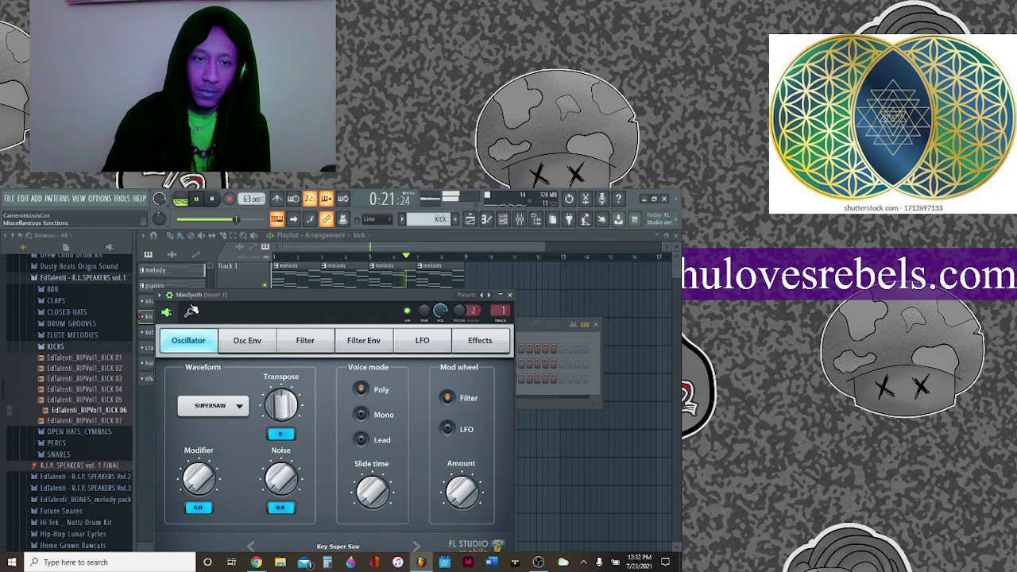
pyautogui.click(189, 312)
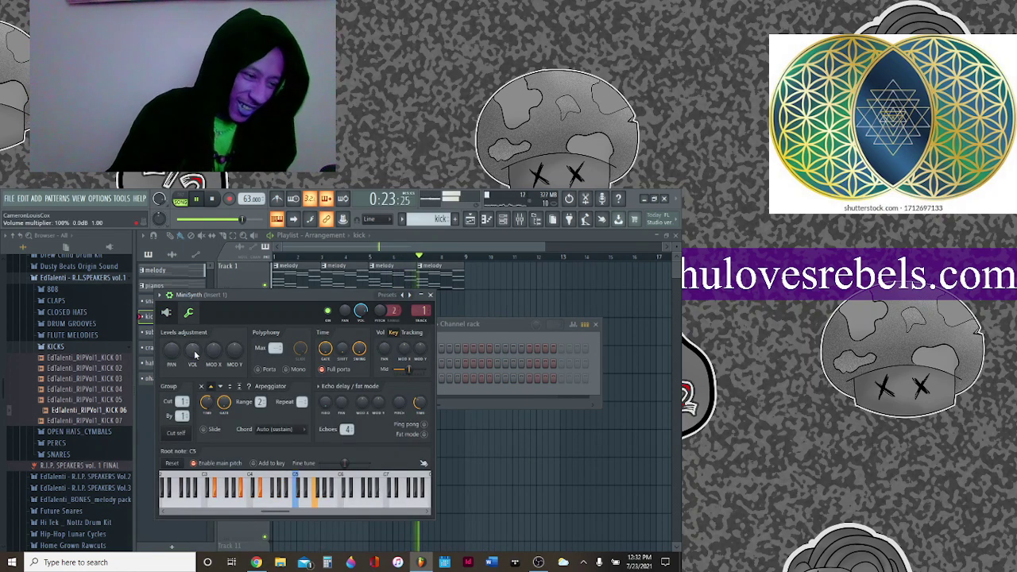
pyautogui.click(189, 312)
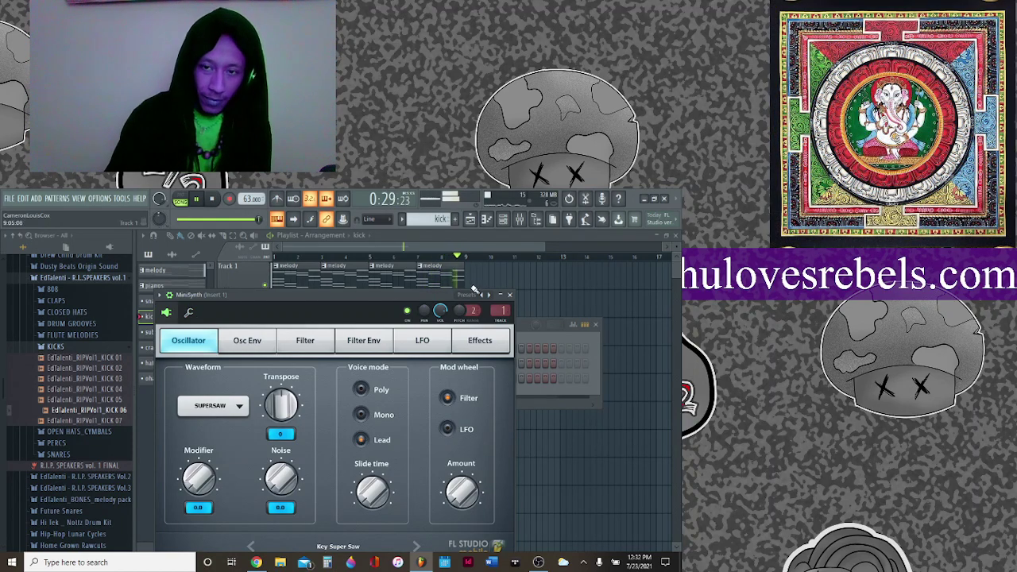
pyautogui.click(510, 295)
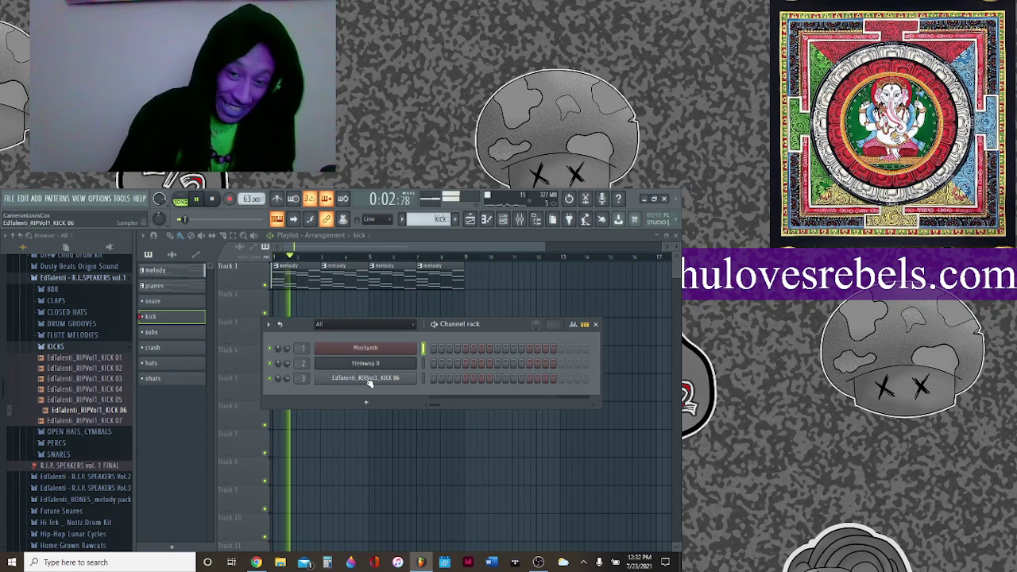
# Open the kick sample's piano roll and place a C5 note about one and a half beats long at the start.
pyautogui.click(492, 220)
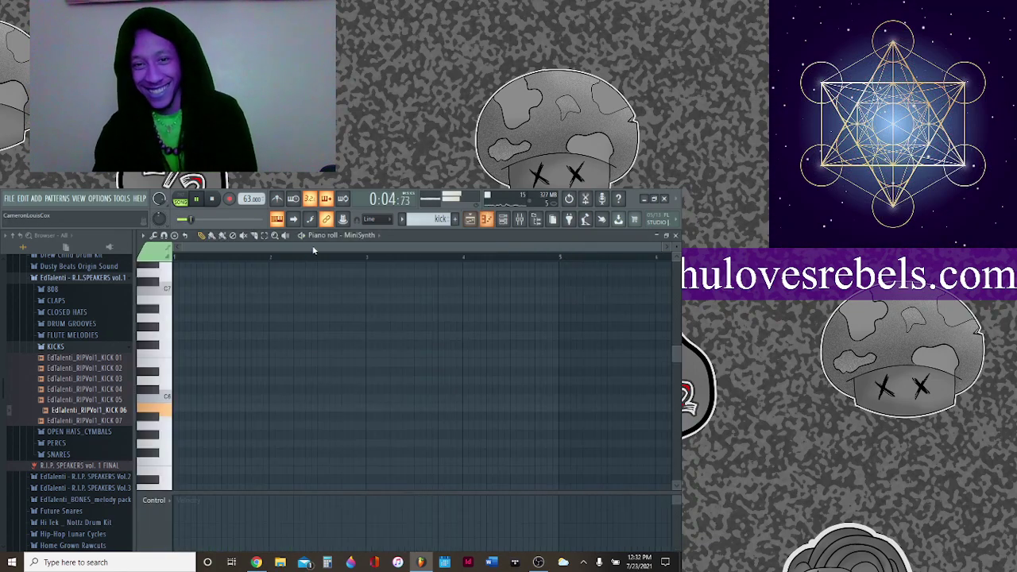
pyautogui.click(357, 236)
pyautogui.click(371, 274)
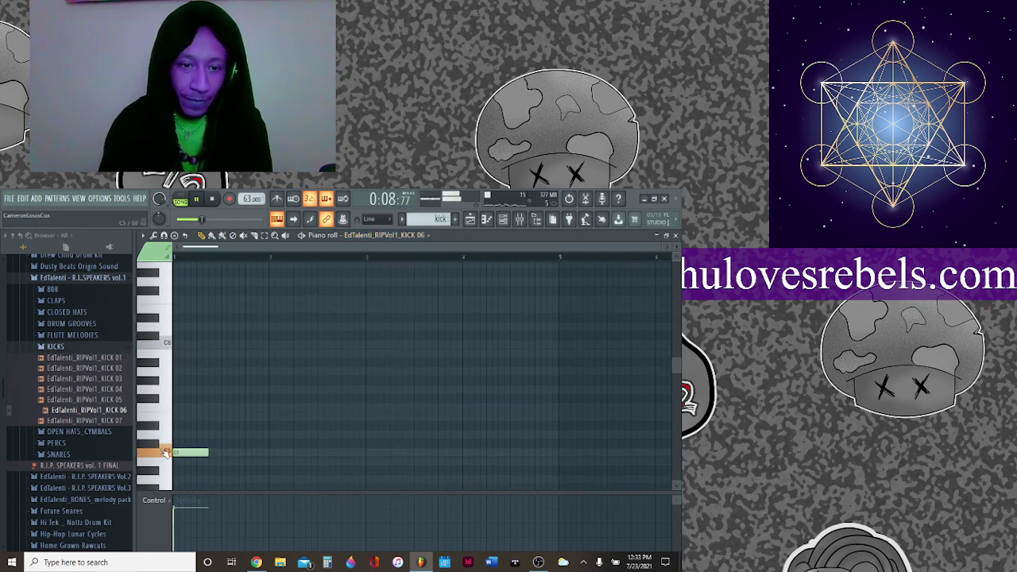
# Examine the miscellaneous functions in the KICK 06 channel settings.
pyautogui.click(512, 220)
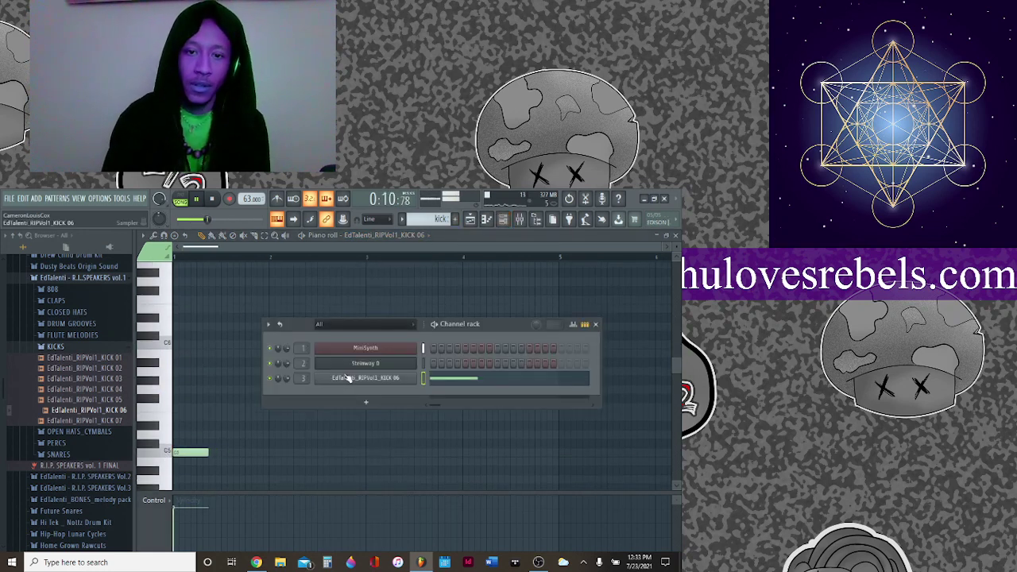
pyautogui.click(346, 378)
pyautogui.click(236, 339)
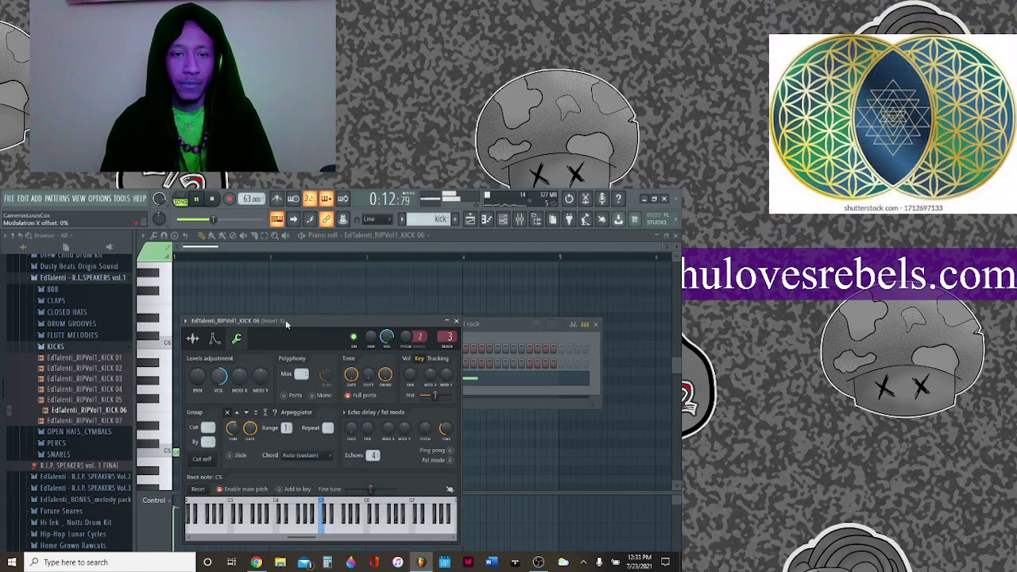
# Place kick clips on playlist Track 2 at bars 1, 3, 5 and 7.
pyautogui.click(486, 220)
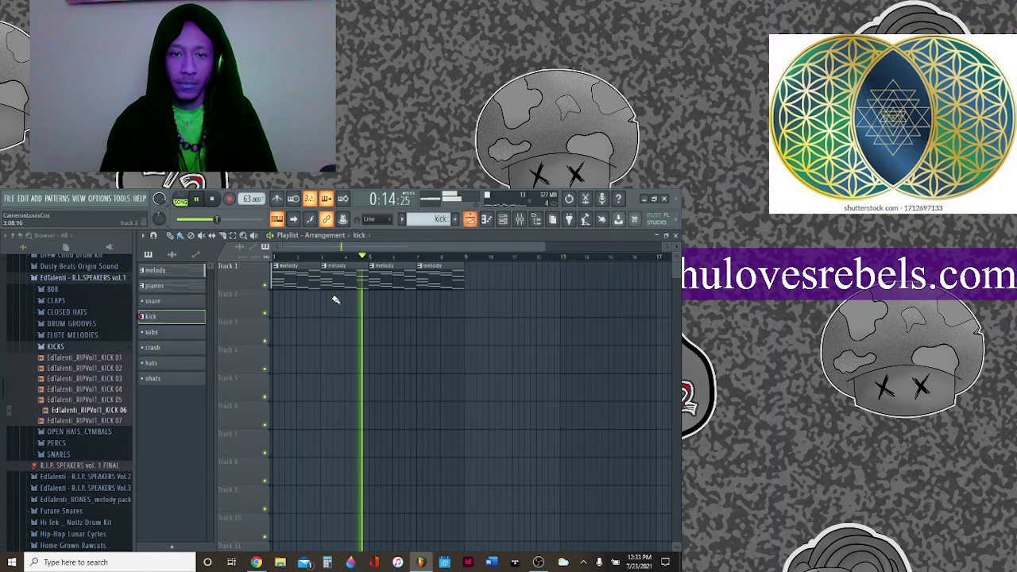
pyautogui.click(419, 308)
pyautogui.click(276, 305)
pyautogui.click(324, 305)
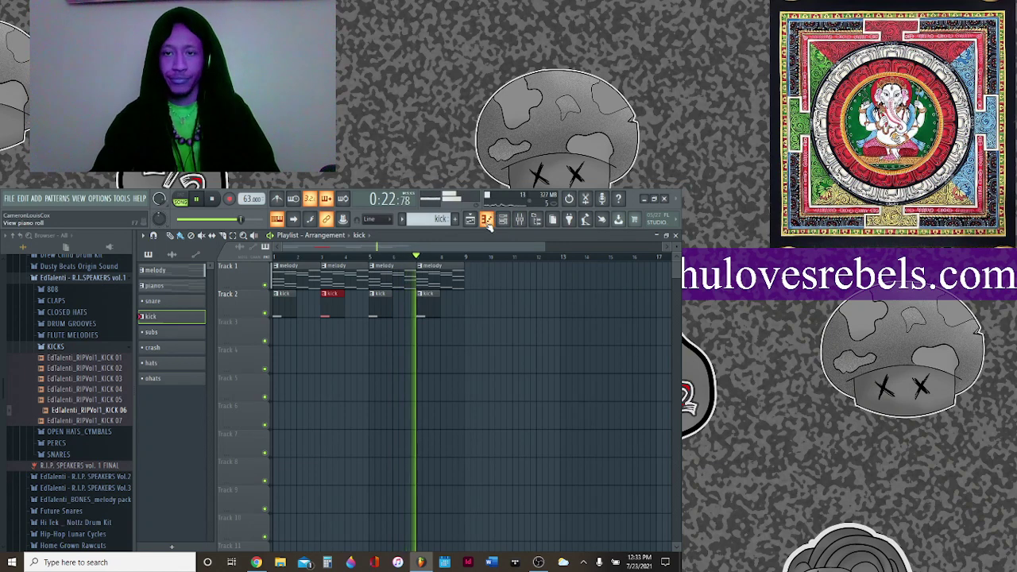
# Add short C5 kick notes at bar 1 step 11 and at bar 2 steps 1, 7, 11 and 16.
pyautogui.click(496, 221)
pyautogui.click(236, 452)
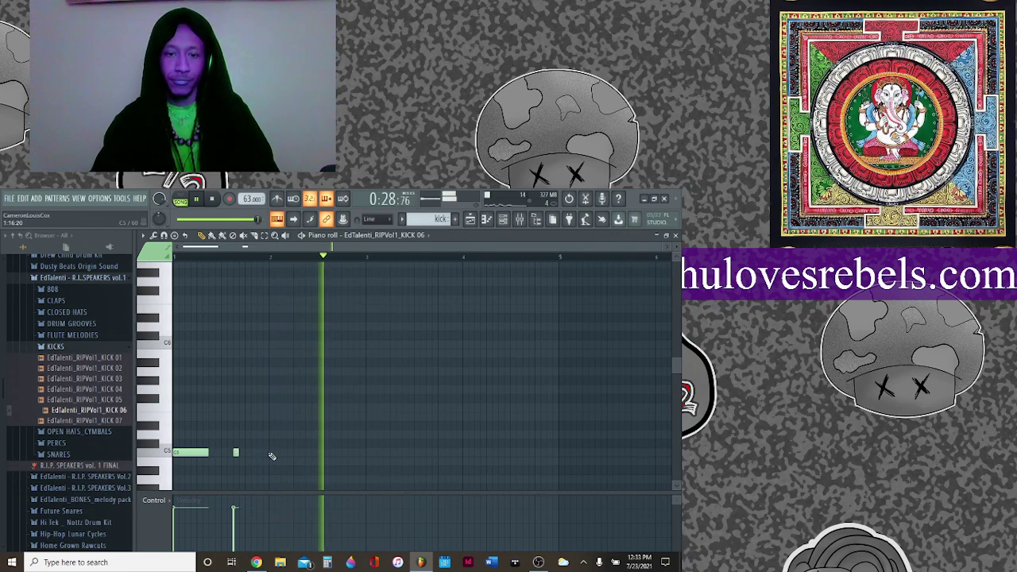
pyautogui.click(272, 452)
pyautogui.click(332, 452)
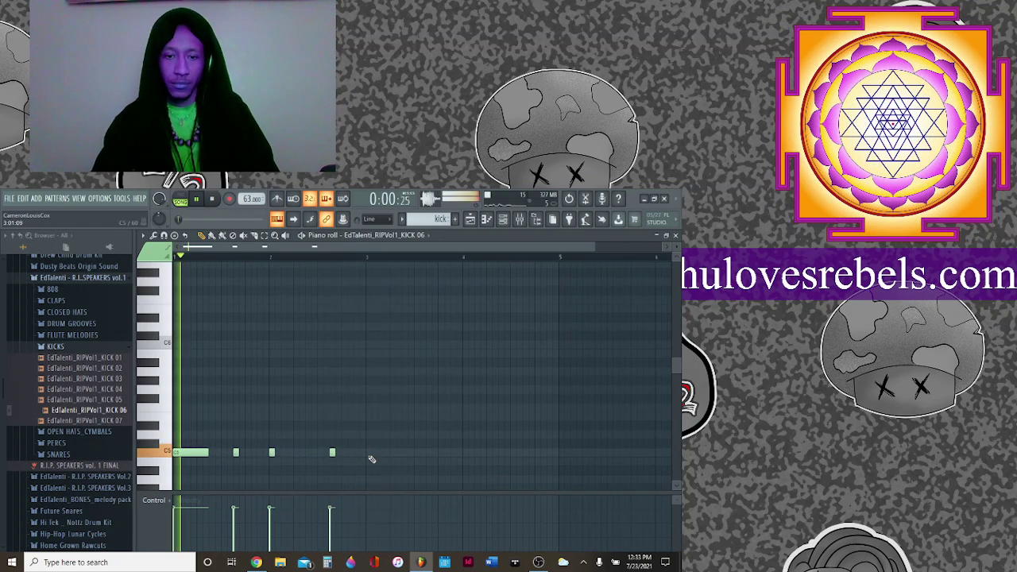
pyautogui.click(307, 452)
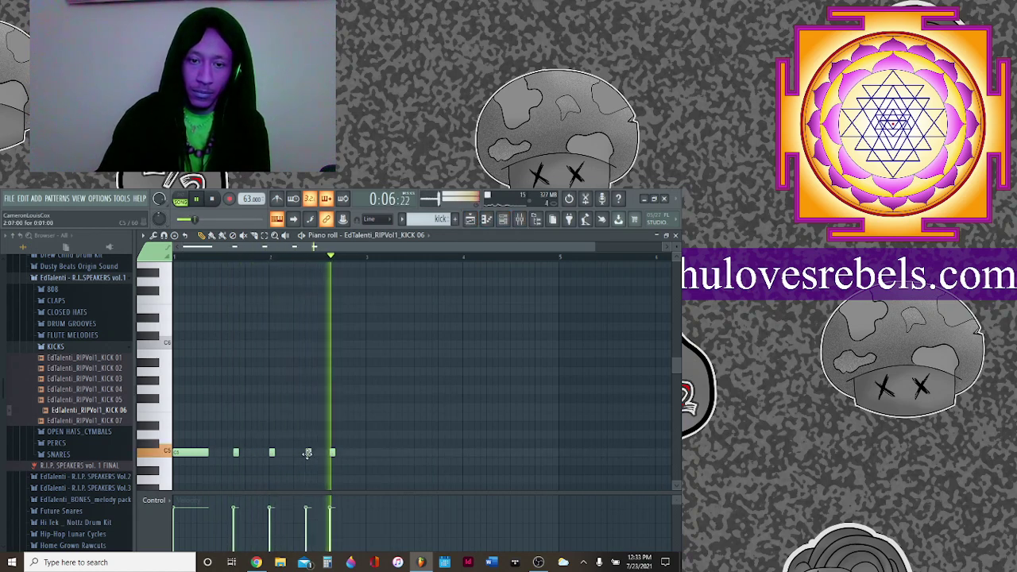
pyautogui.click(361, 452)
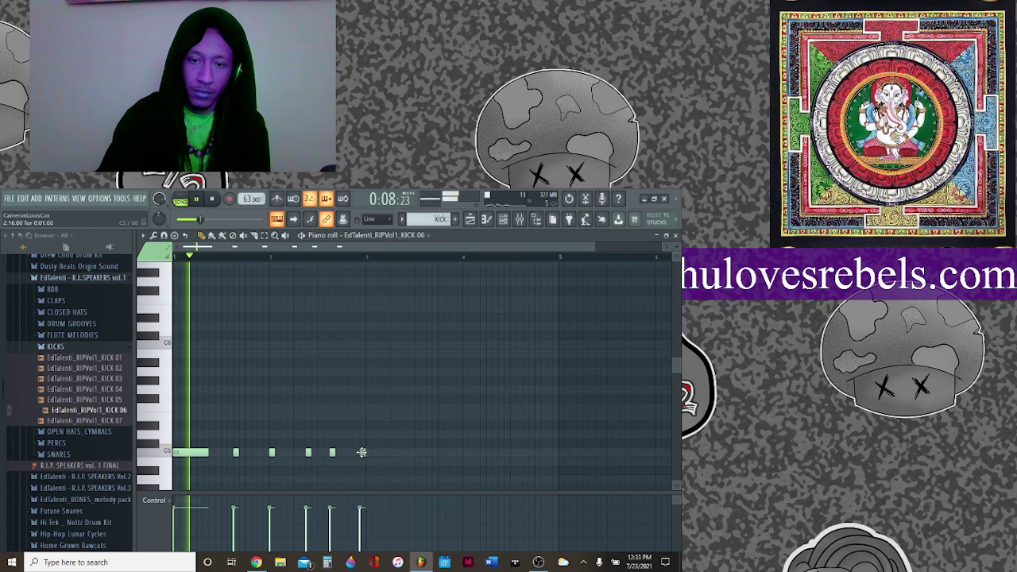
# Audition the samples in the PERCS folder and add EdTalenti_RIPVol1_Perc 07 to the channel rack.
pyautogui.press('F6')
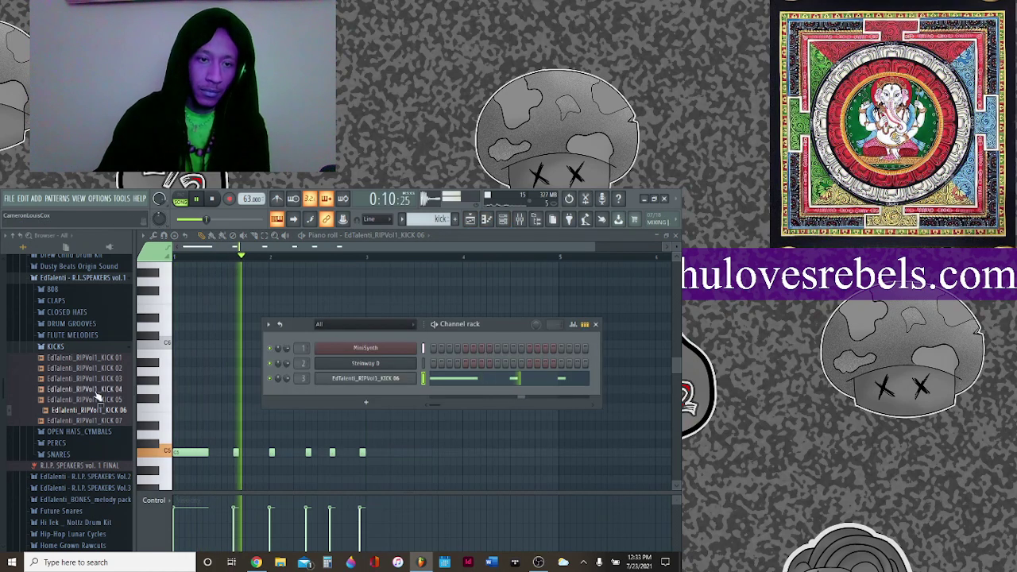
pyautogui.click(57, 347)
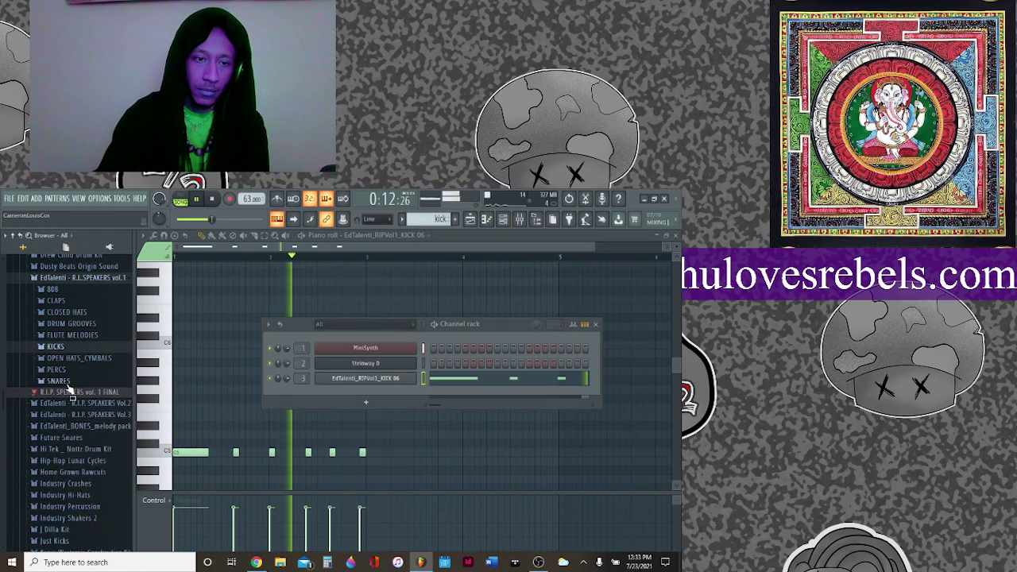
pyautogui.click(55, 369)
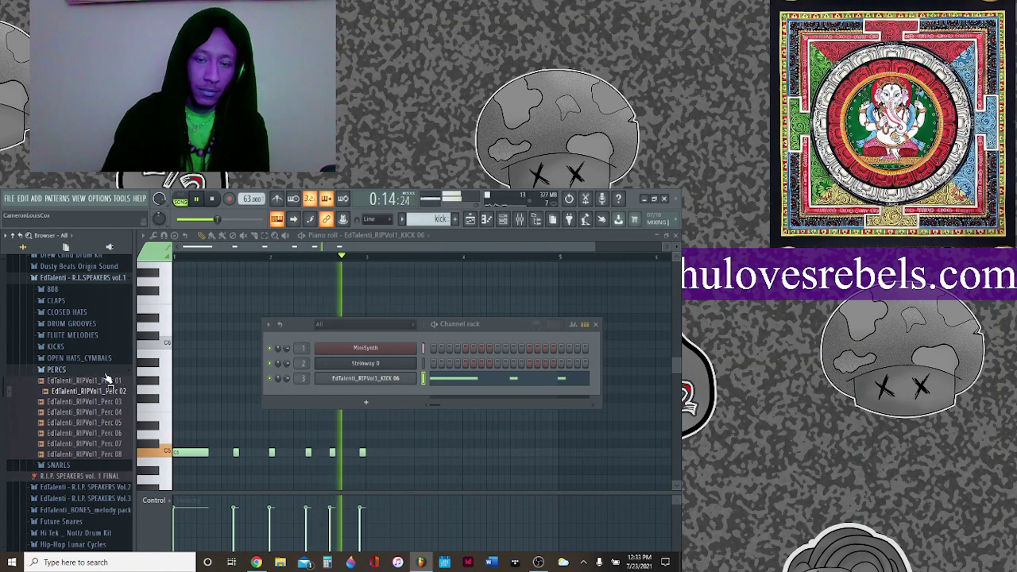
pyautogui.press('Down')
pyautogui.press('Down')
pyautogui.press('Down')
pyautogui.press('Down')
pyautogui.press('Down')
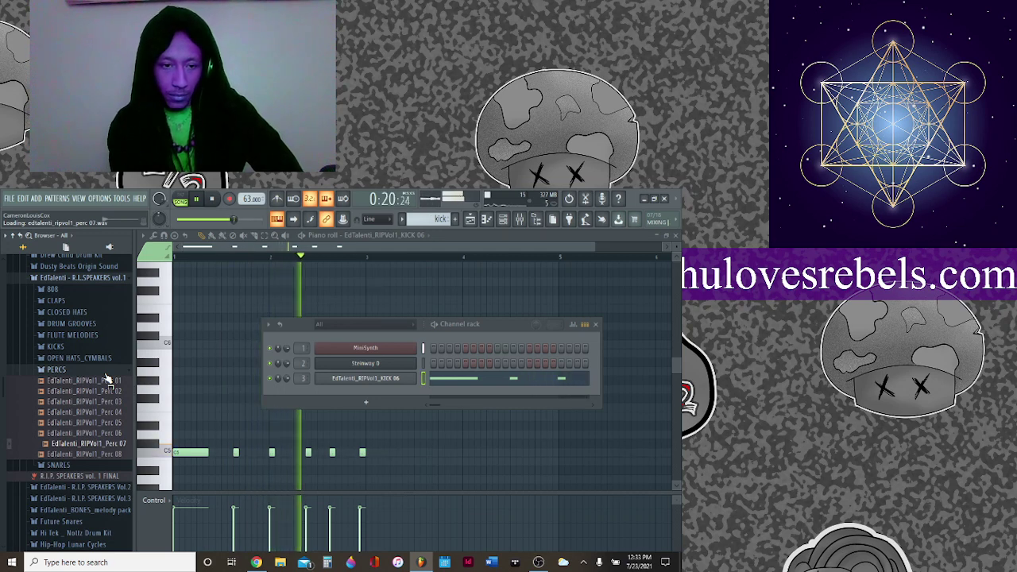
pyautogui.moveTo(87, 443); pyautogui.dragTo(349, 396)
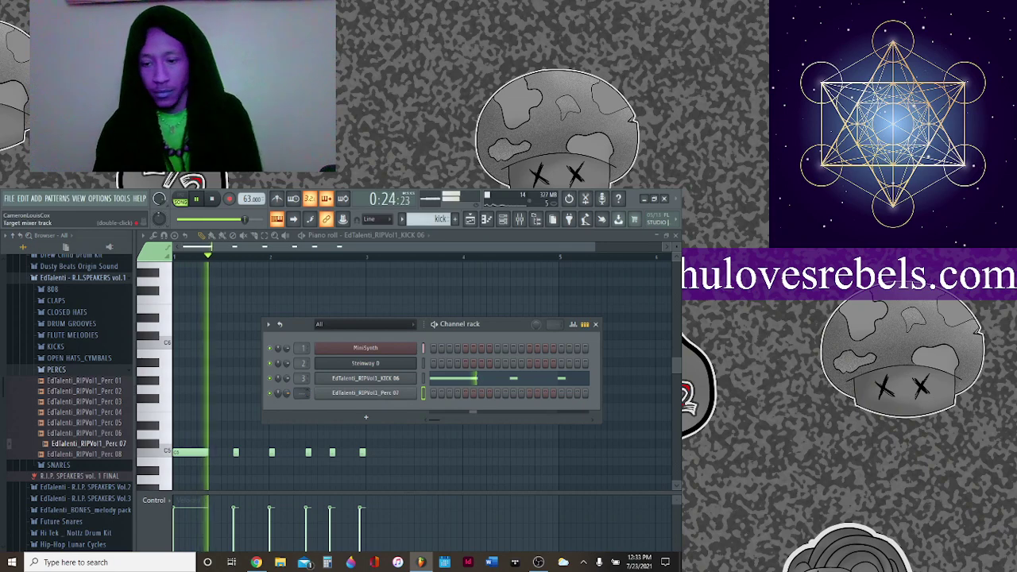
# Route Perc 07 to mixer insert 4 and load Fruity Delay Bank in its first effect slot.
pyautogui.press('F9')
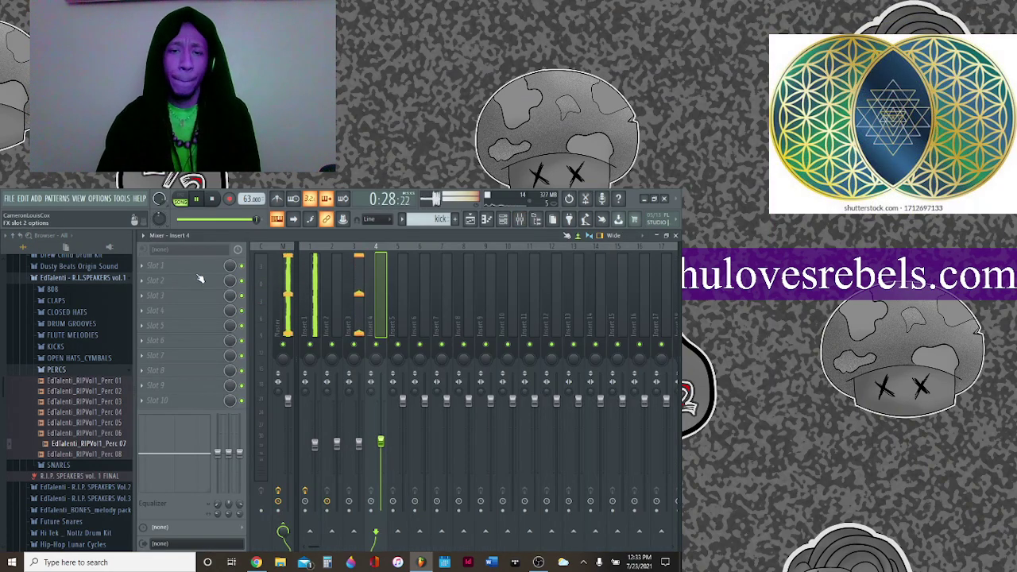
pyautogui.click(143, 267)
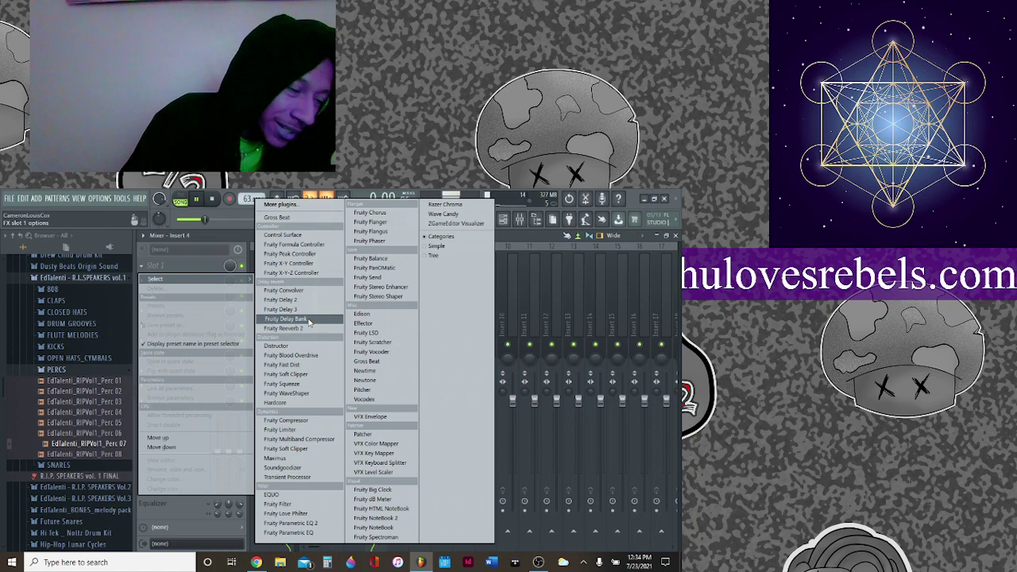
pyautogui.click(308, 320)
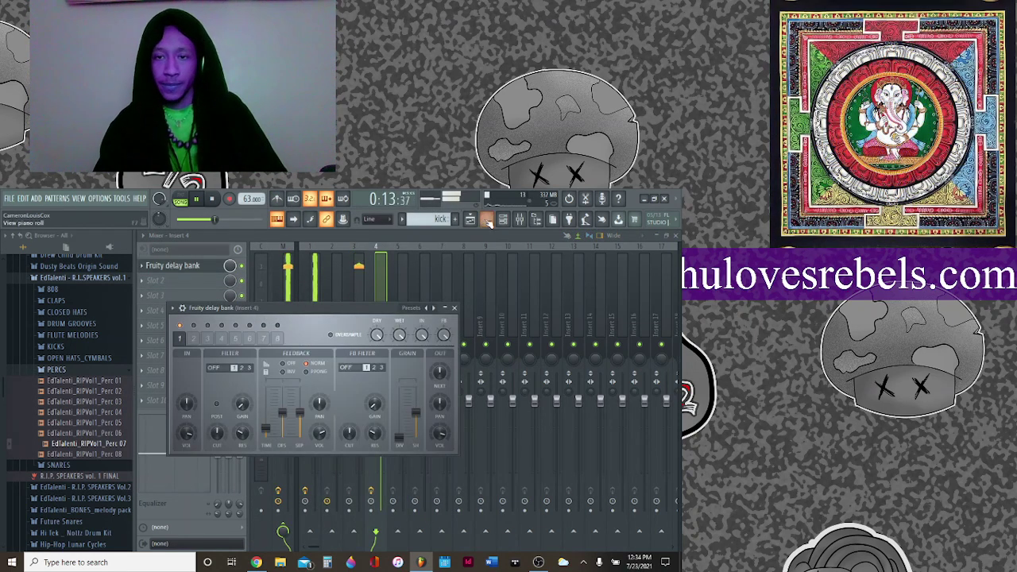
# Create a new empty pattern named percussion.
pyautogui.click(470, 219)
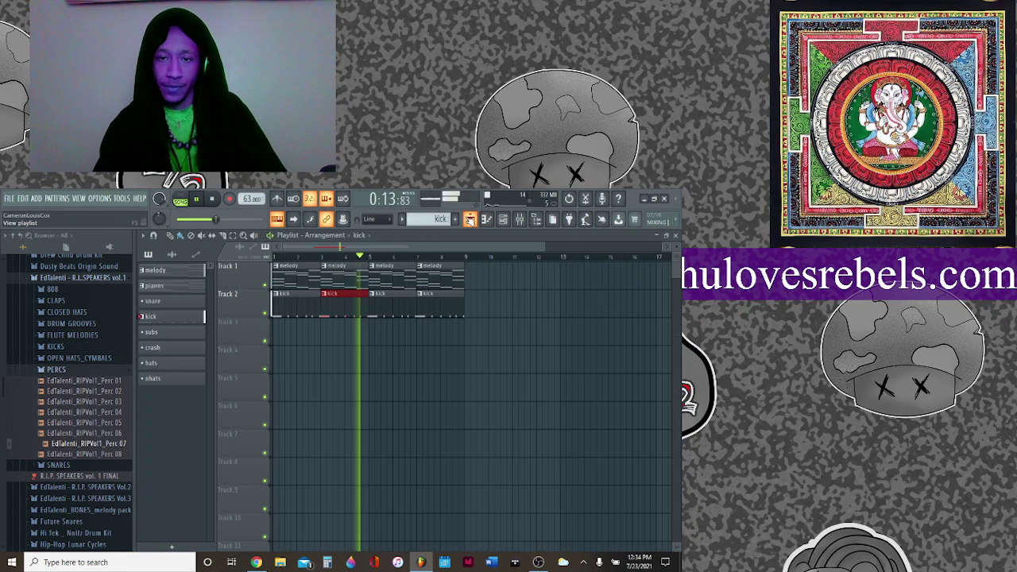
pyautogui.doubleClick(384, 301)
pyautogui.press('F4')
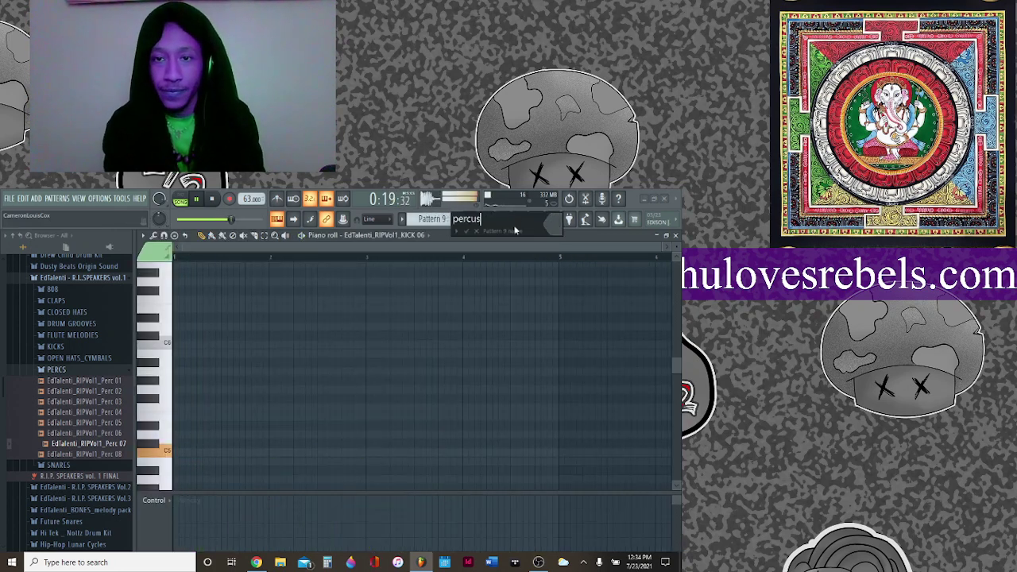
pyautogui.write('percussion')
pyautogui.press('Return')
# Add a short C5 note at the start of the KICK 06 piano roll and place a percussion clip on playlist Track 3 at bar 1.
pyautogui.click(175, 452)
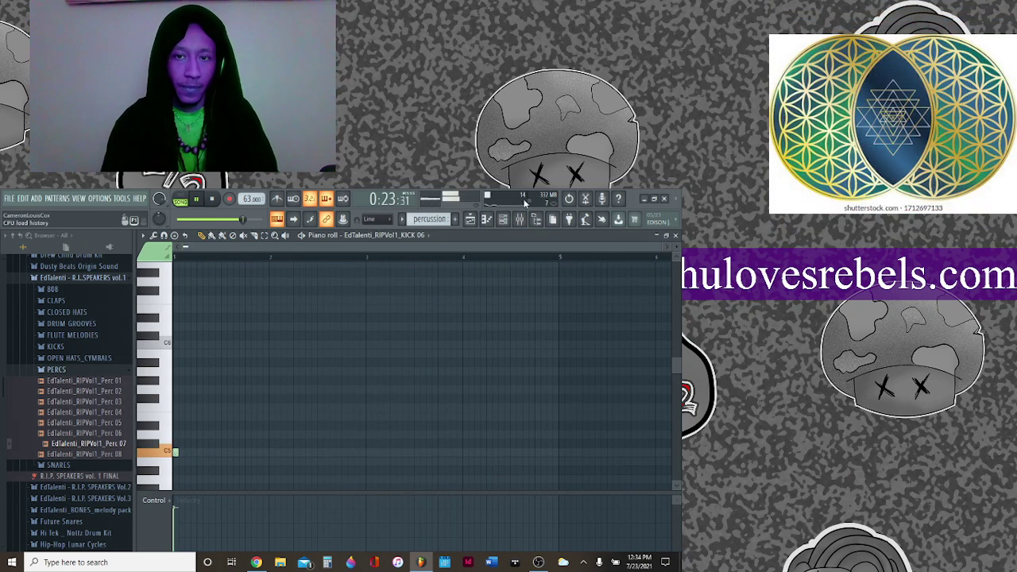
pyautogui.click(473, 223)
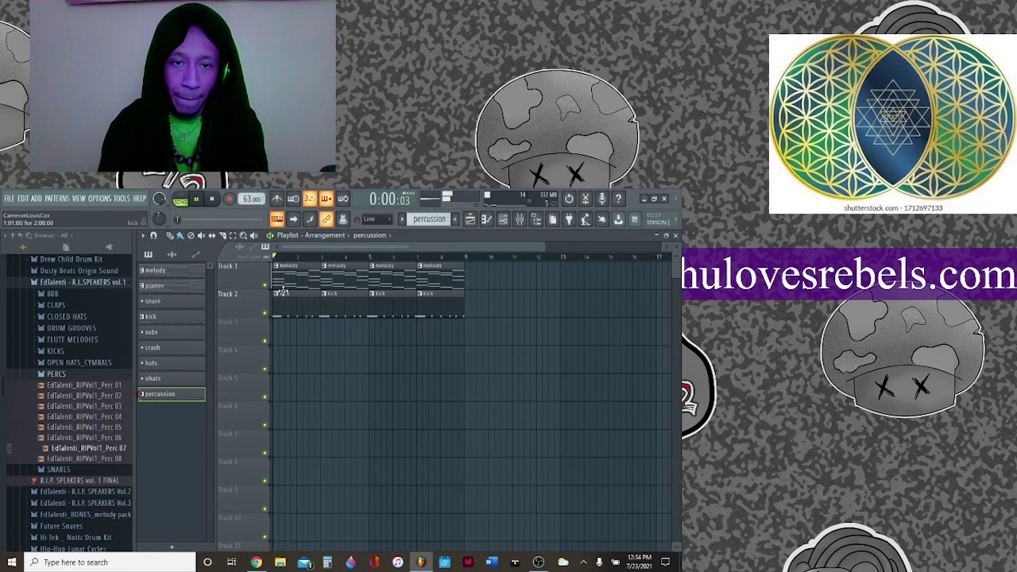
pyautogui.click(286, 322)
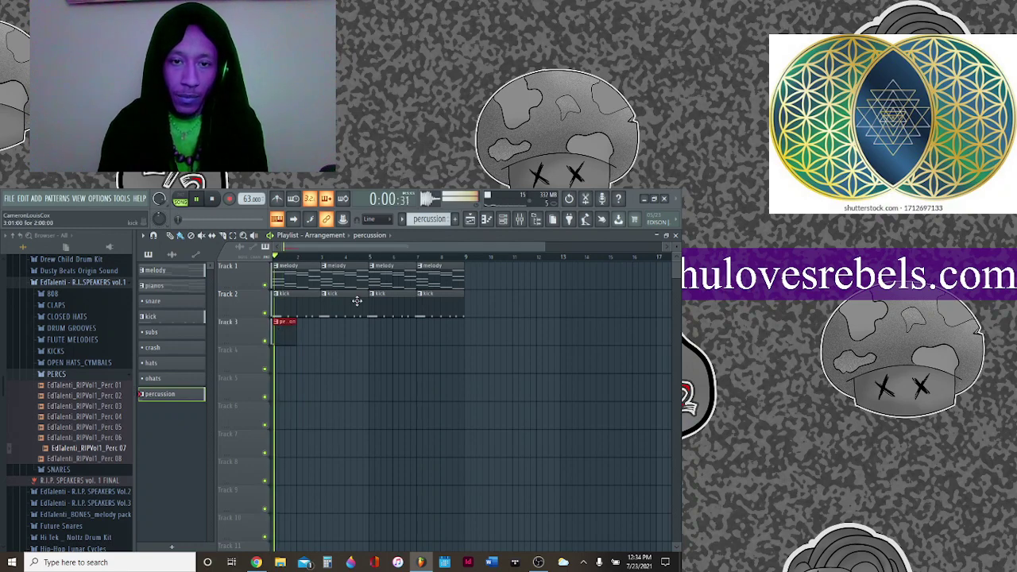
# Normalize the Perc 07 sample and raise its channel volume multiplier to 181%.
pyautogui.click(503, 219)
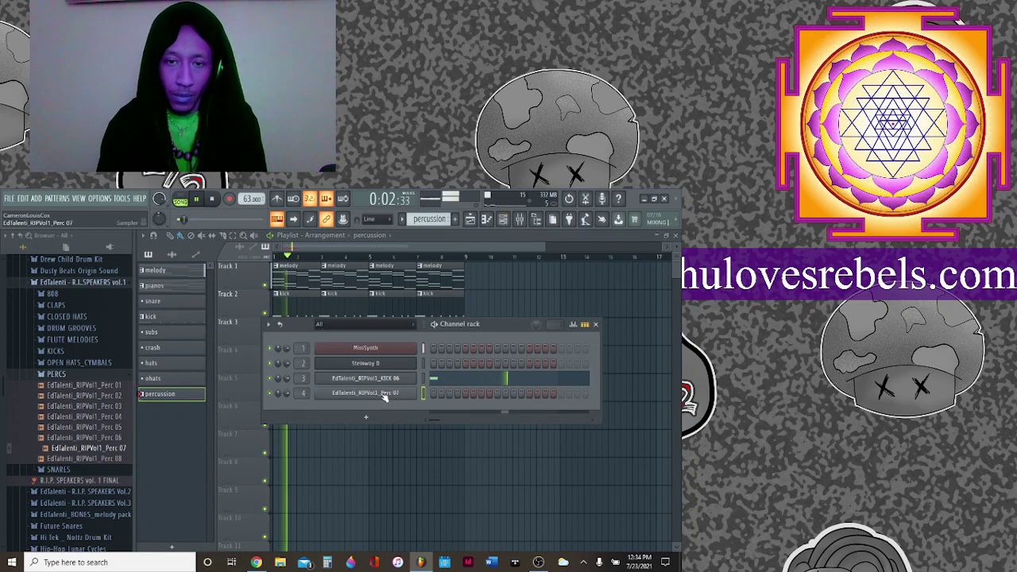
pyautogui.click(382, 398)
pyautogui.click(367, 437)
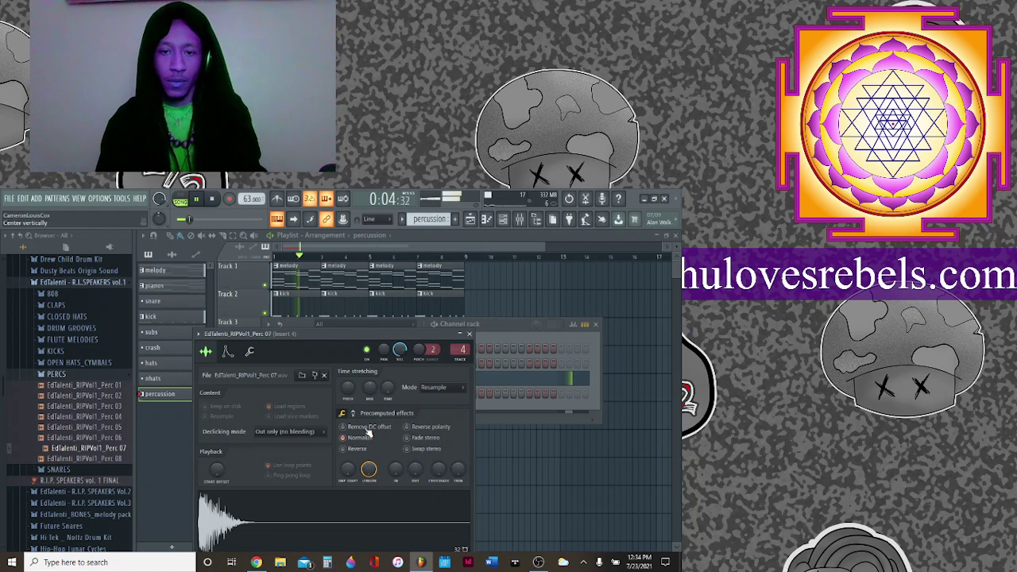
pyautogui.click(249, 352)
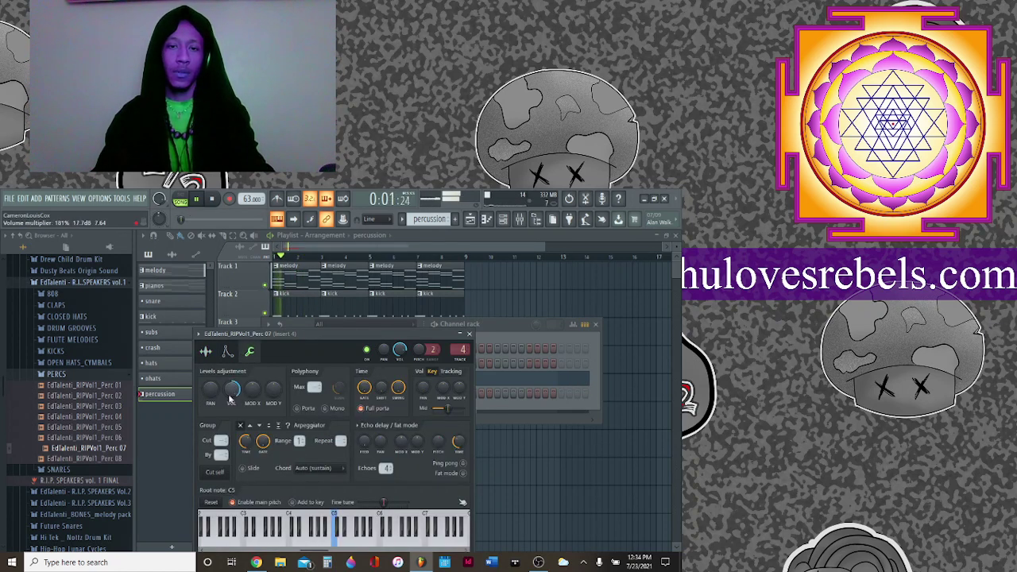
# Remove the C5 note from the KICK 06 piano roll in the percussion pattern.
pyautogui.click(503, 222)
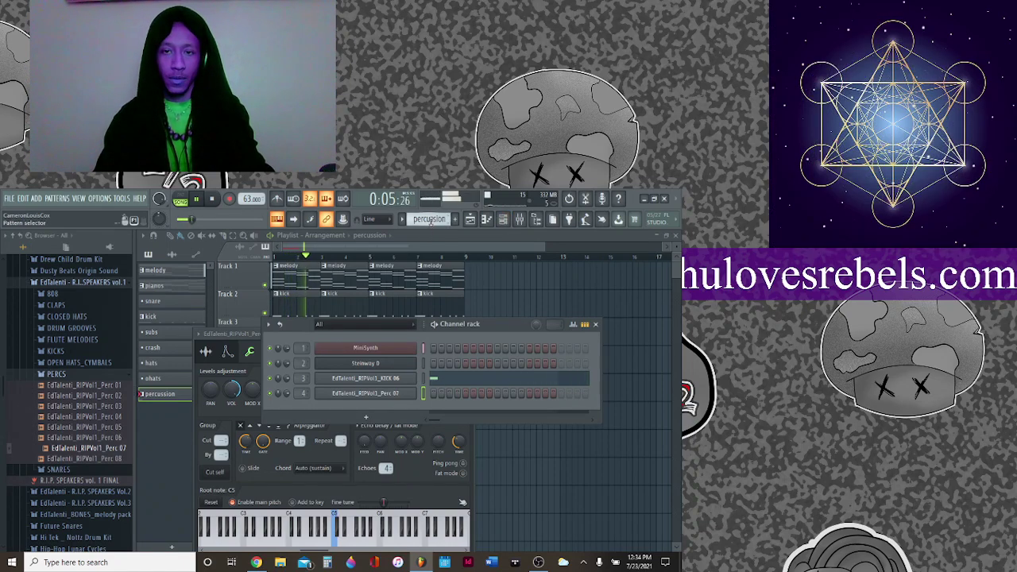
pyautogui.click(411, 249)
pyautogui.press('F7')
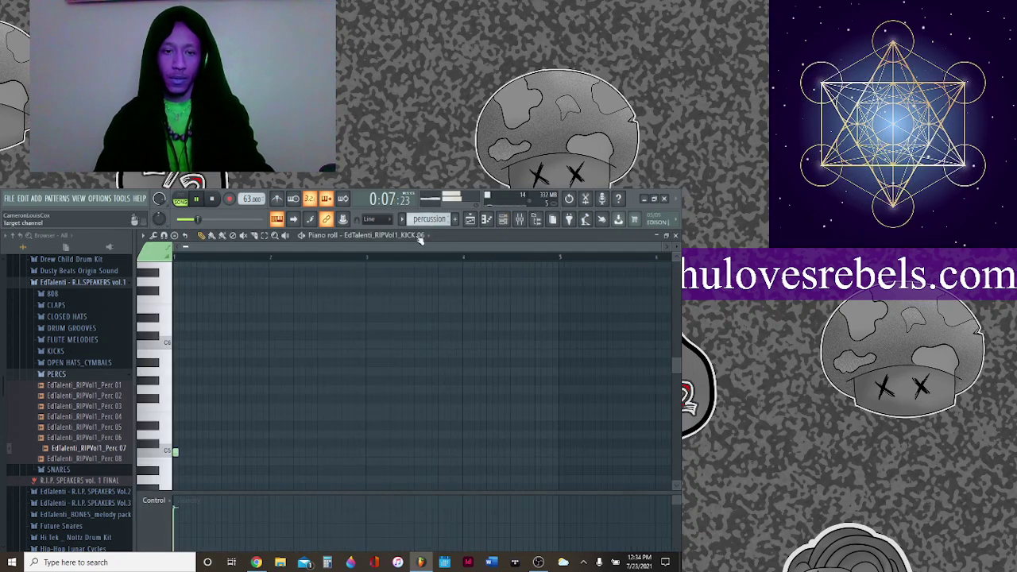
pyautogui.click(165, 451)
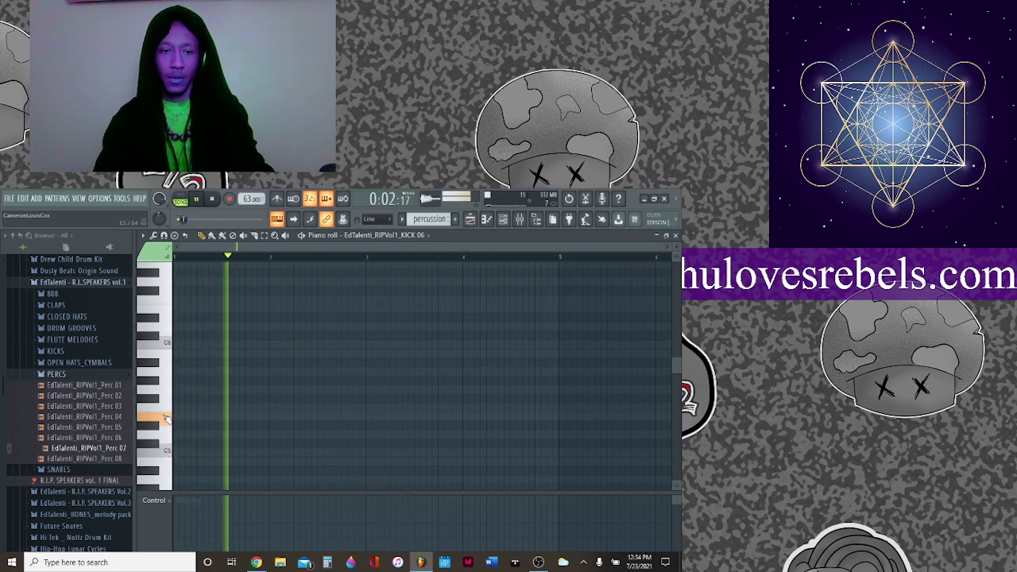
# Switch the piano roll to Perc 07 and add short C5 notes at step 5 of bars 1 and 2.
pyautogui.click(393, 235)
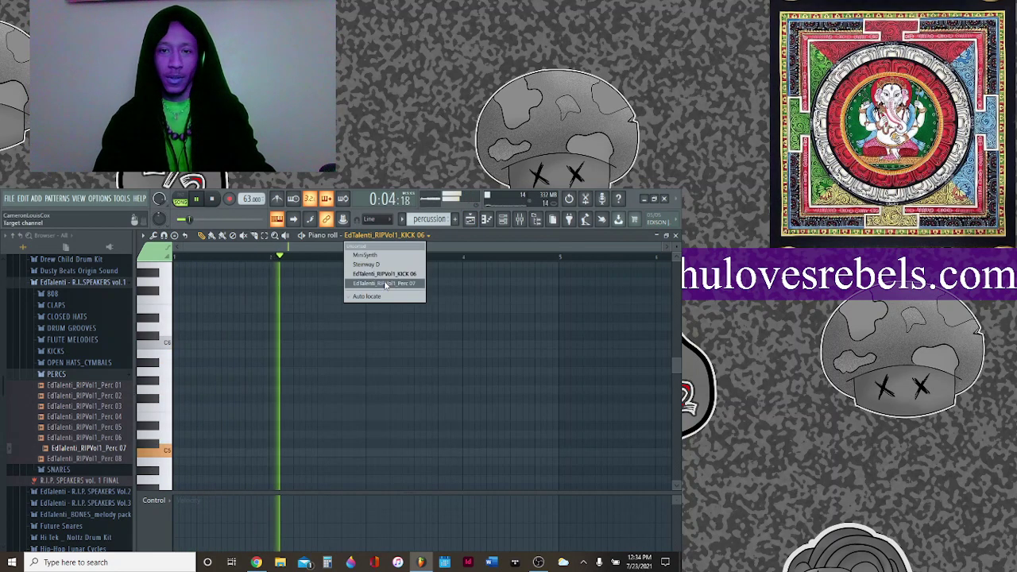
pyautogui.click(384, 283)
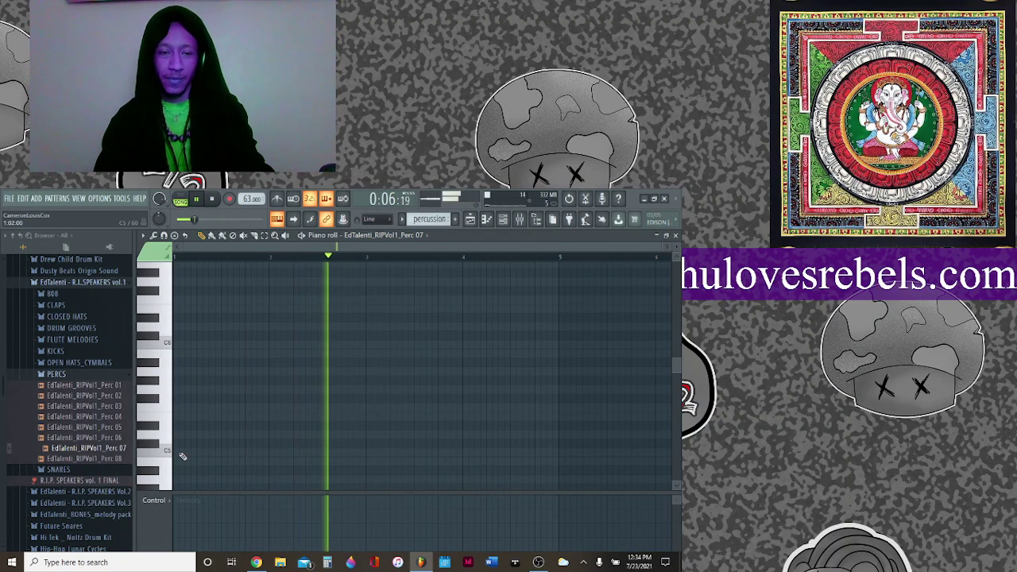
pyautogui.press('space')
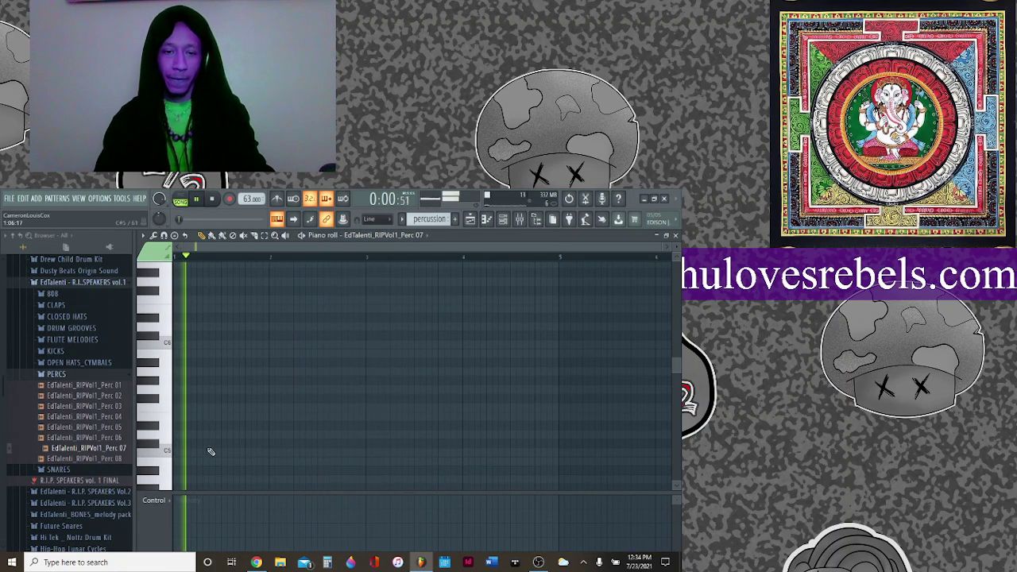
pyautogui.click(199, 452)
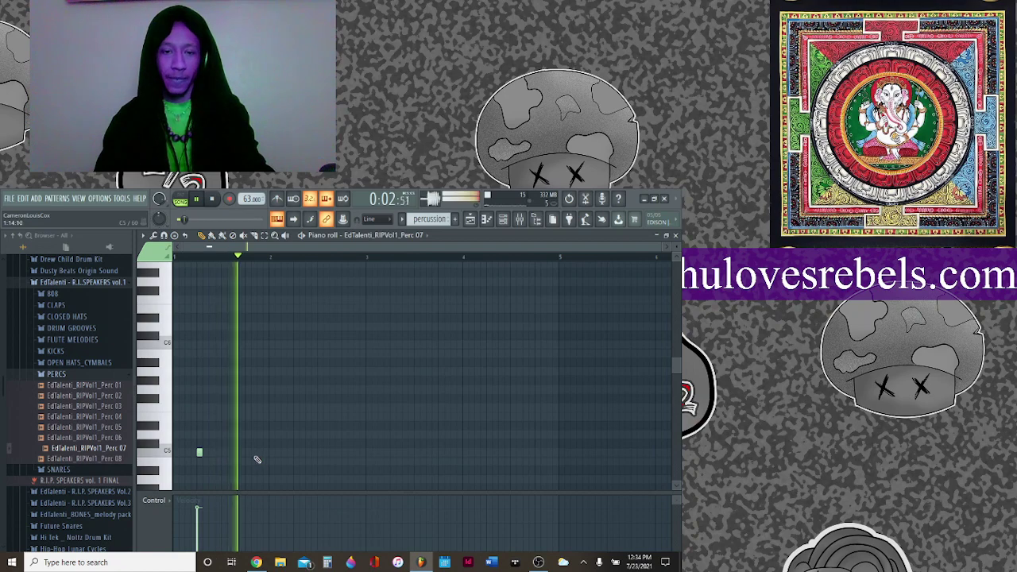
pyautogui.click(296, 452)
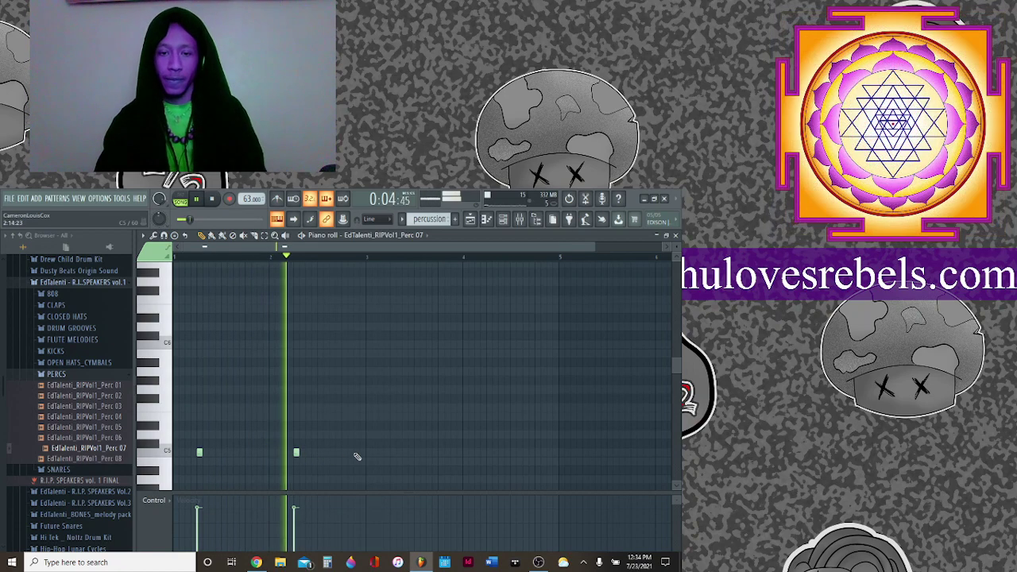
# Set the Perc 07 channel's volume multiplier to 176% and close its settings.
pyautogui.click(519, 219)
pyautogui.click(334, 394)
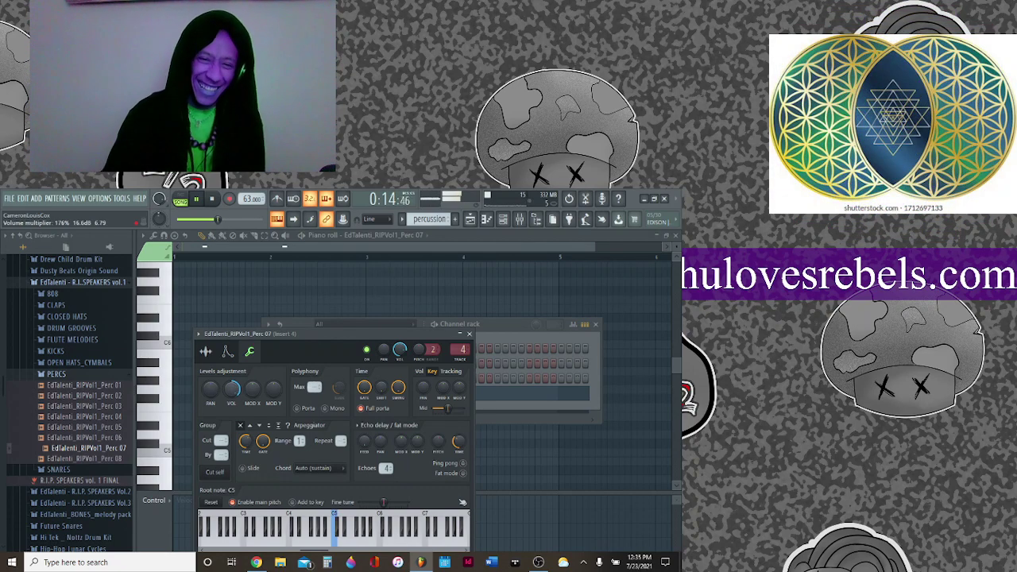
pyautogui.click(470, 334)
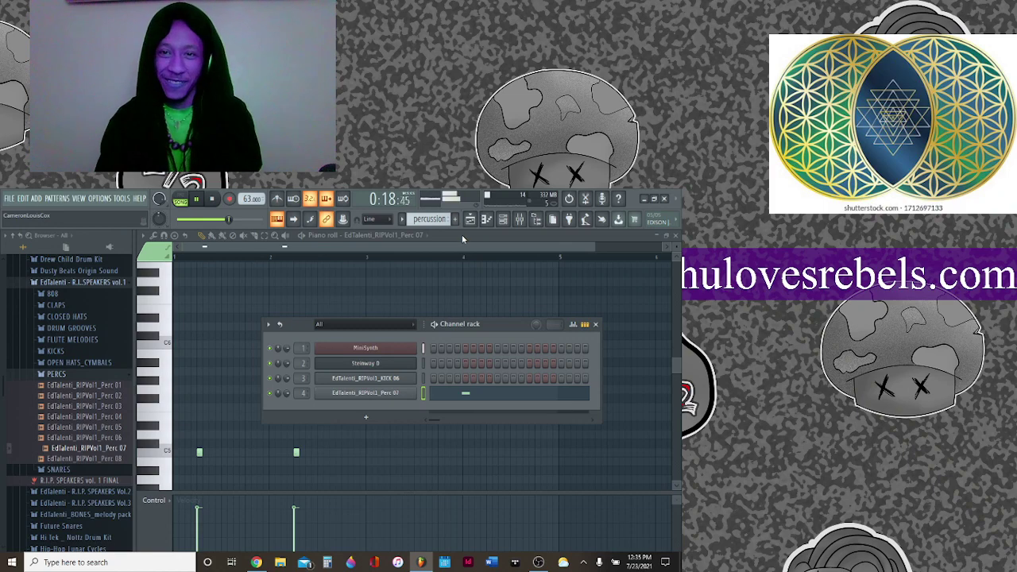
# Switch to the snare pattern and add EdTalenti_RIPVol1_SNARE 01 from the SNARES folder to the channel rack.
pyautogui.click(436, 220)
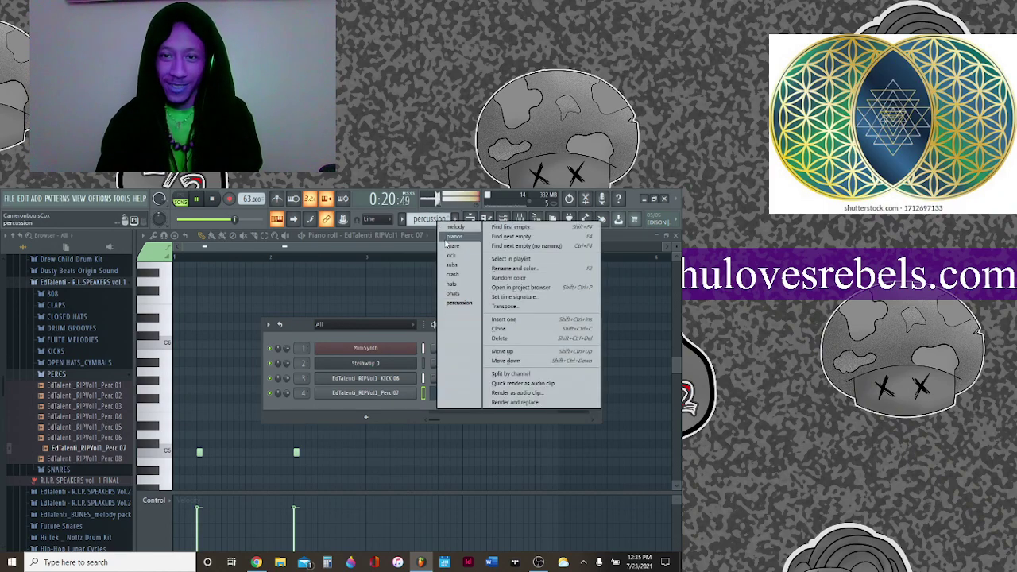
pyautogui.click(453, 245)
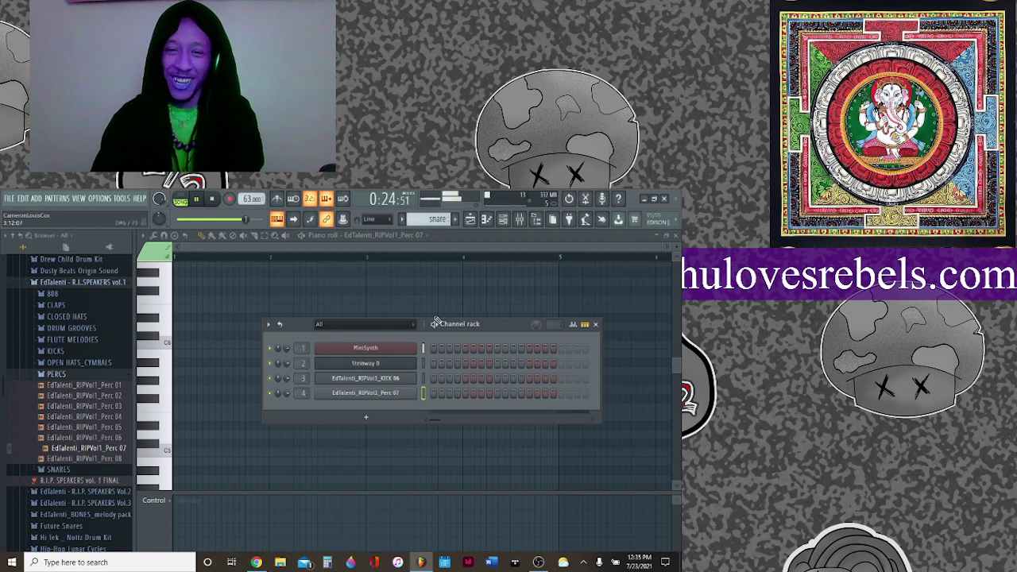
pyautogui.click(502, 223)
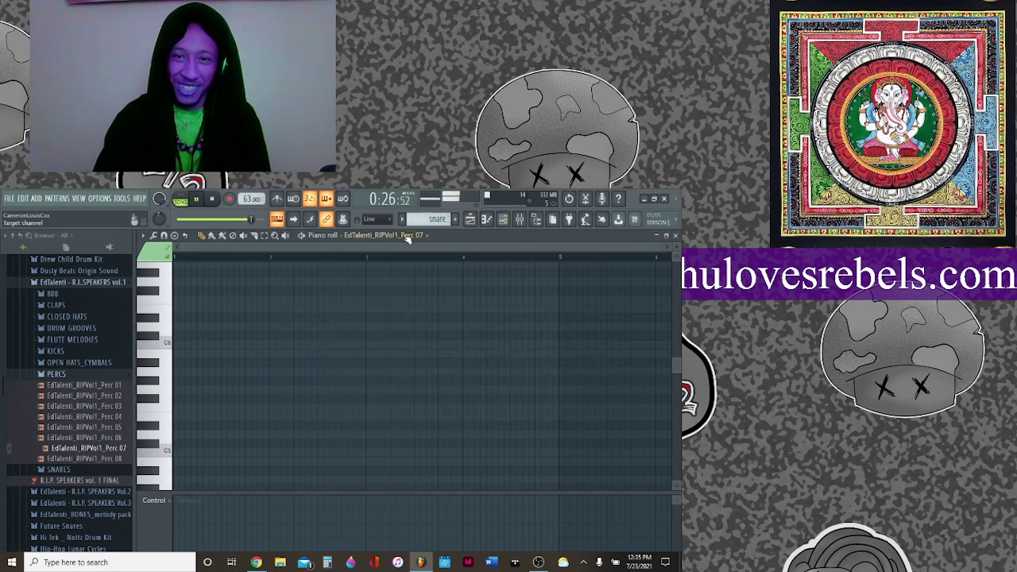
pyautogui.click(407, 237)
pyautogui.click(502, 221)
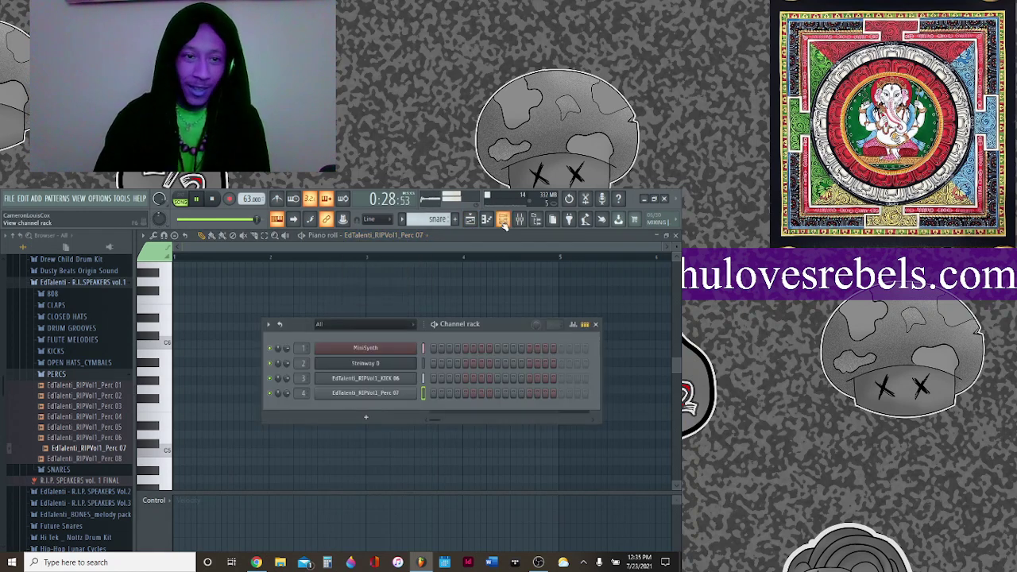
pyautogui.click(58, 373)
pyautogui.click(58, 386)
pyautogui.click(87, 395)
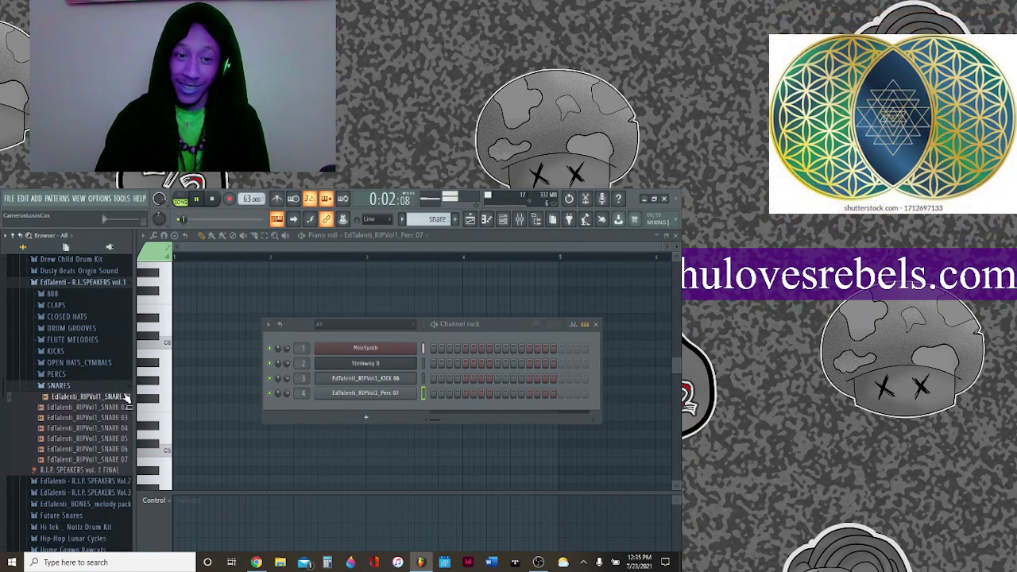
pyautogui.moveTo(401, 415); pyautogui.dragTo(386, 423)
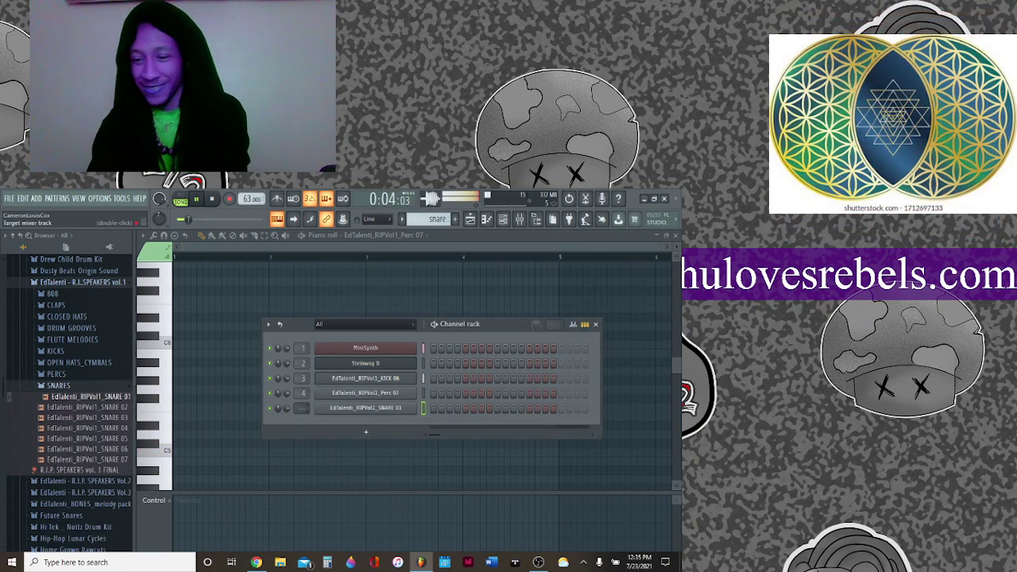
# Switch to the snare pattern with the SNARE 01 piano roll and add a short C5 note at step 9 of bar 1.
pyautogui.click(393, 236)
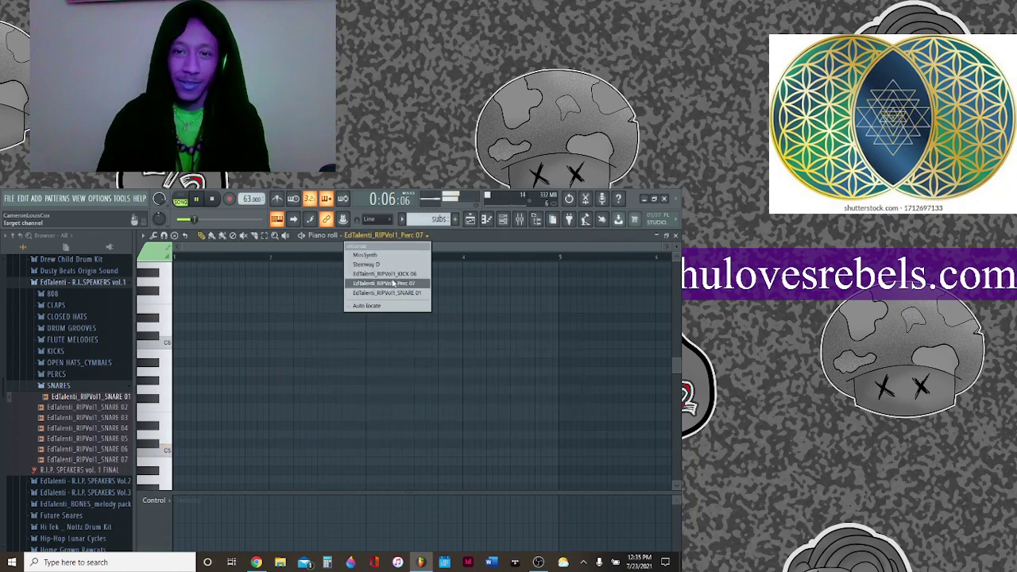
pyautogui.click(381, 294)
pyautogui.click(223, 453)
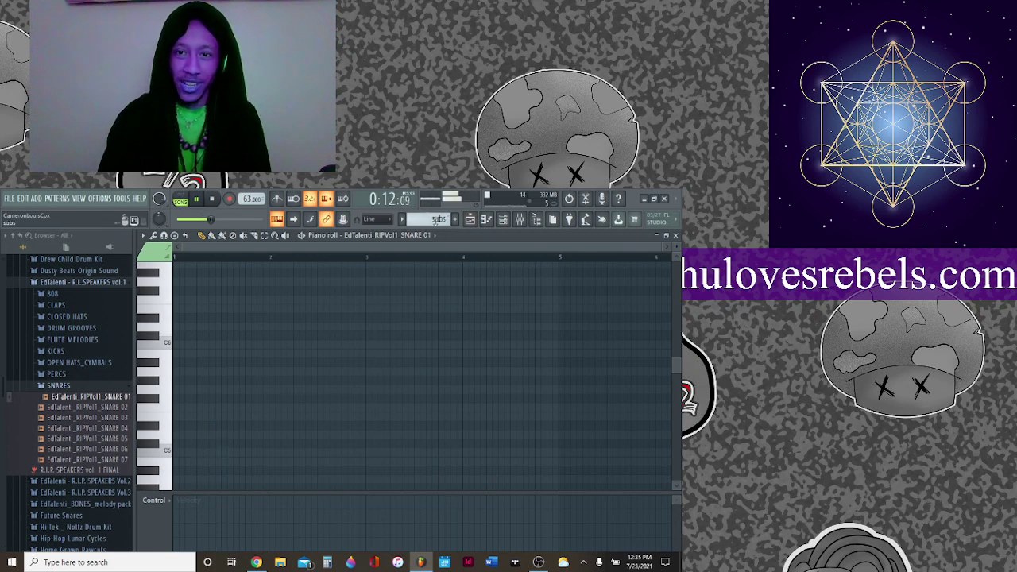
pyautogui.click(440, 221)
pyautogui.click(444, 247)
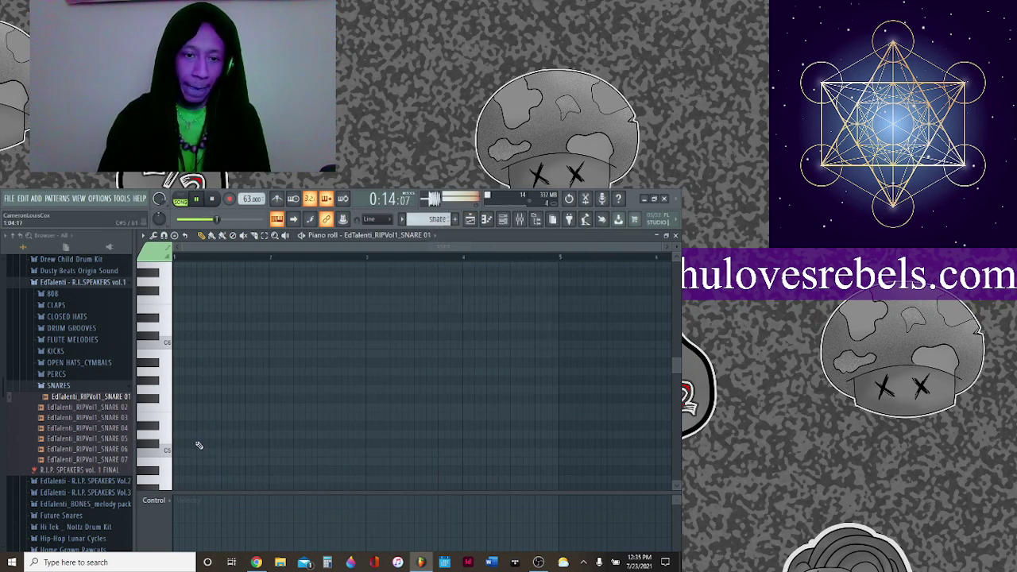
# Place percussion pattern clips on Track 3 of the playlist, filling bars 1 to 8.
pyautogui.click(471, 220)
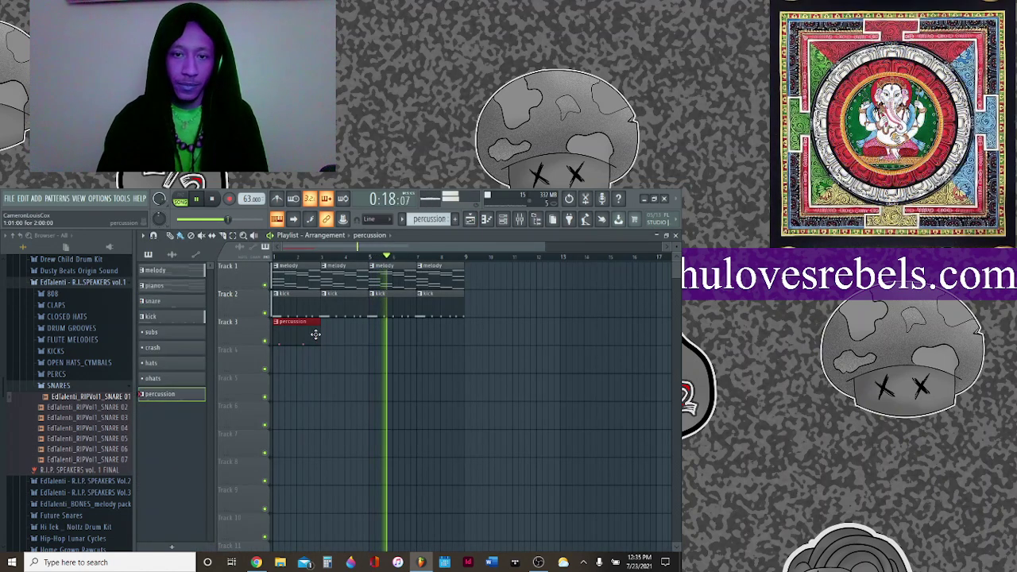
pyautogui.moveTo(322, 334); pyautogui.dragTo(438, 336)
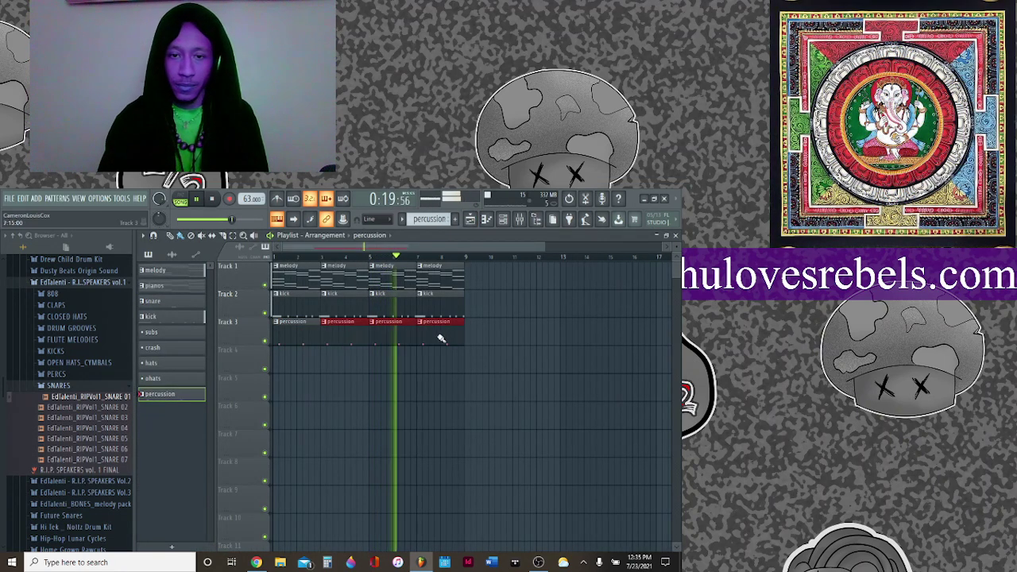
# Set the Perc 07 channel's volume multiplier to 137% and add a short C5 note at step 4 of bar 2.
pyautogui.click(503, 219)
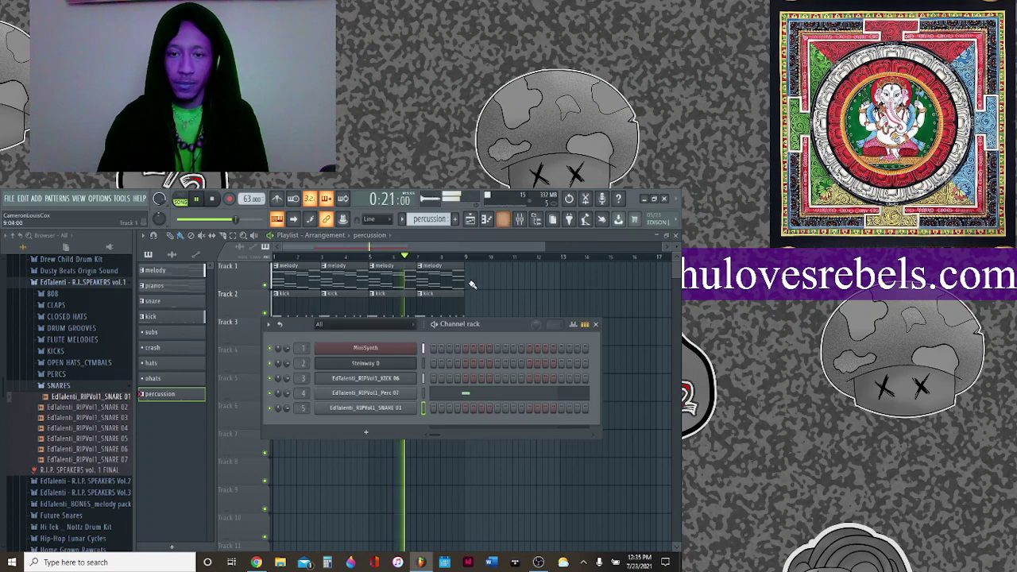
pyautogui.click(356, 395)
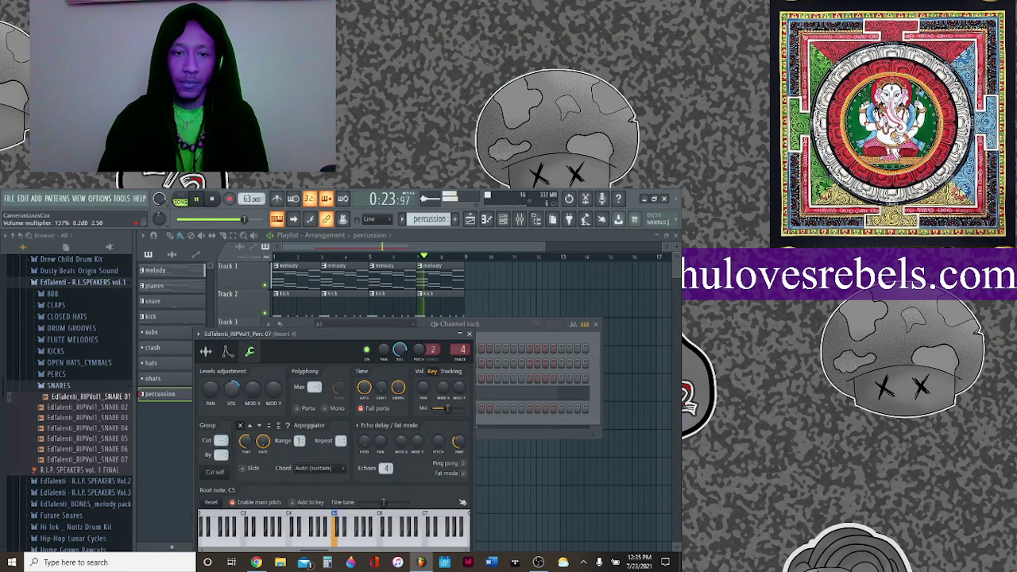
pyautogui.press('F7')
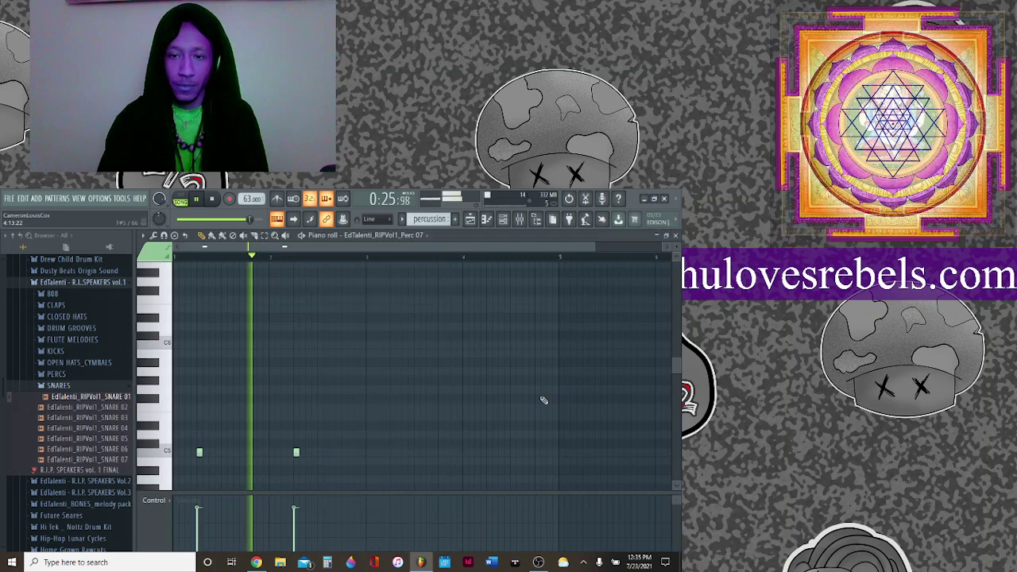
pyautogui.moveTo(284, 452); pyautogui.dragTo(290, 453)
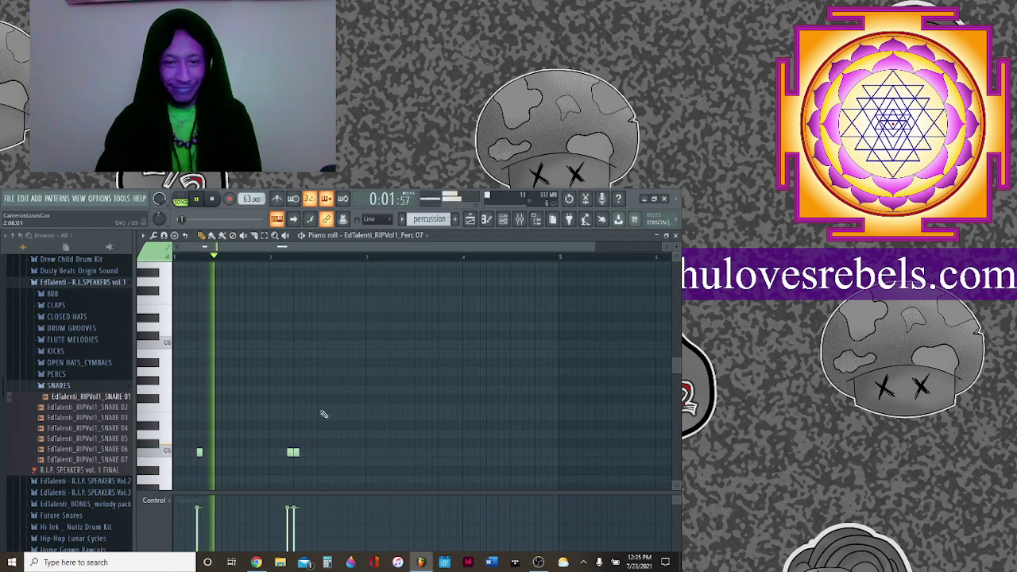
# Return to the snare pattern and, in the SNARE 01 piano roll, place short C5 notes at step 9 of each bar.
pyautogui.click(436, 219)
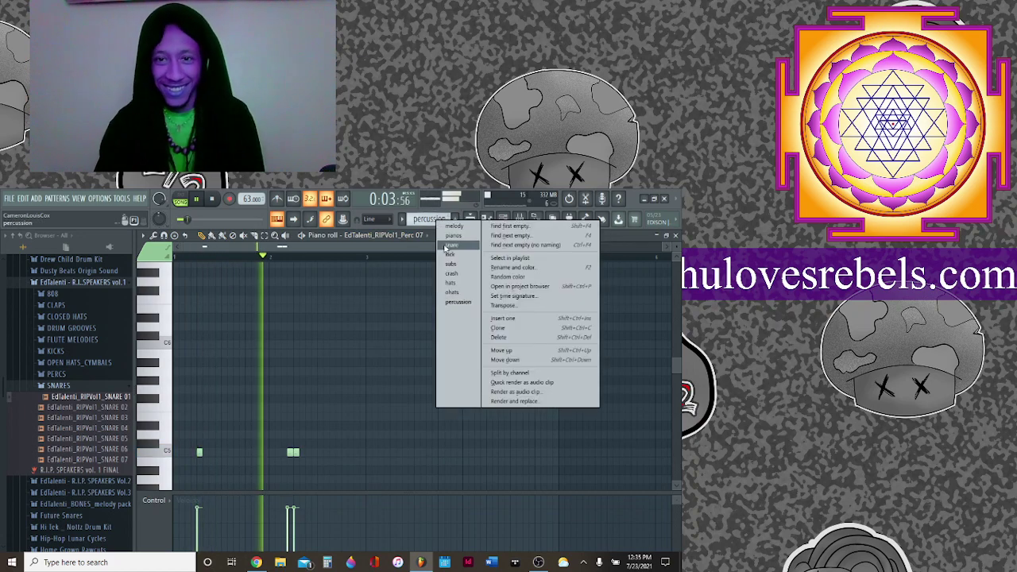
pyautogui.click(453, 235)
pyautogui.click(394, 236)
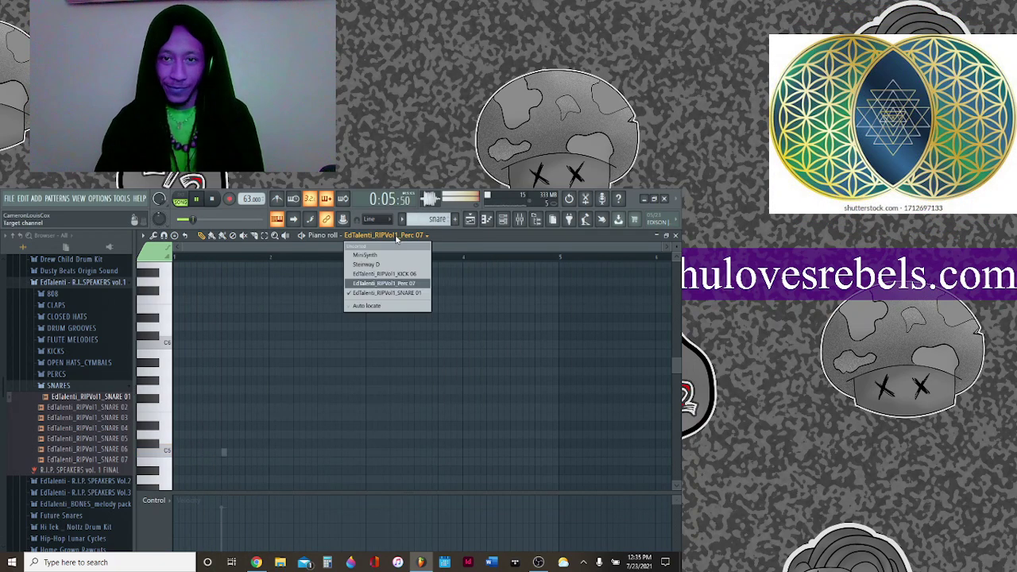
pyautogui.click(389, 292)
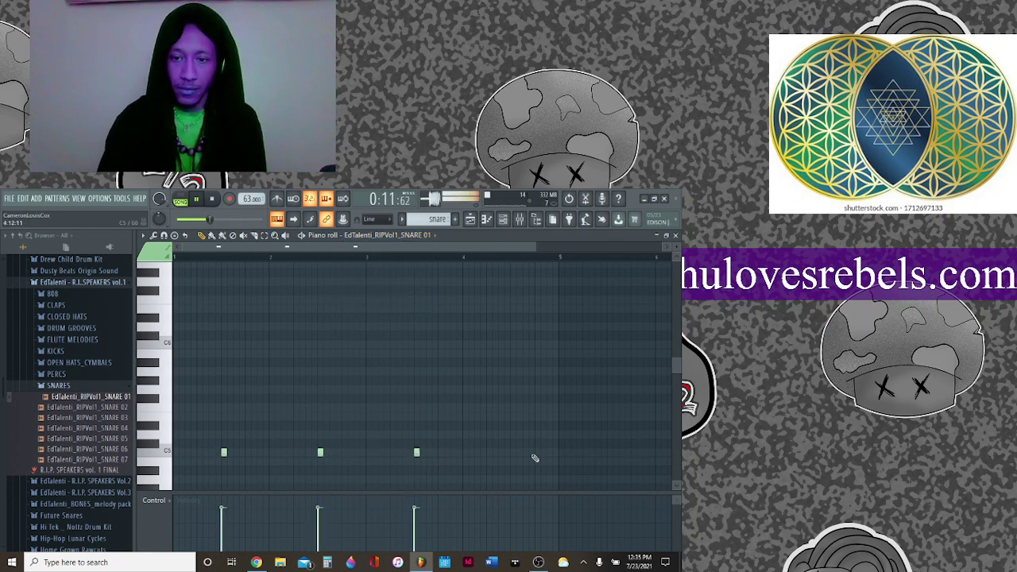
# Place two snare pattern clips on Track 4 of the playlist, covering bars 1 to 8.
pyautogui.press('F5')
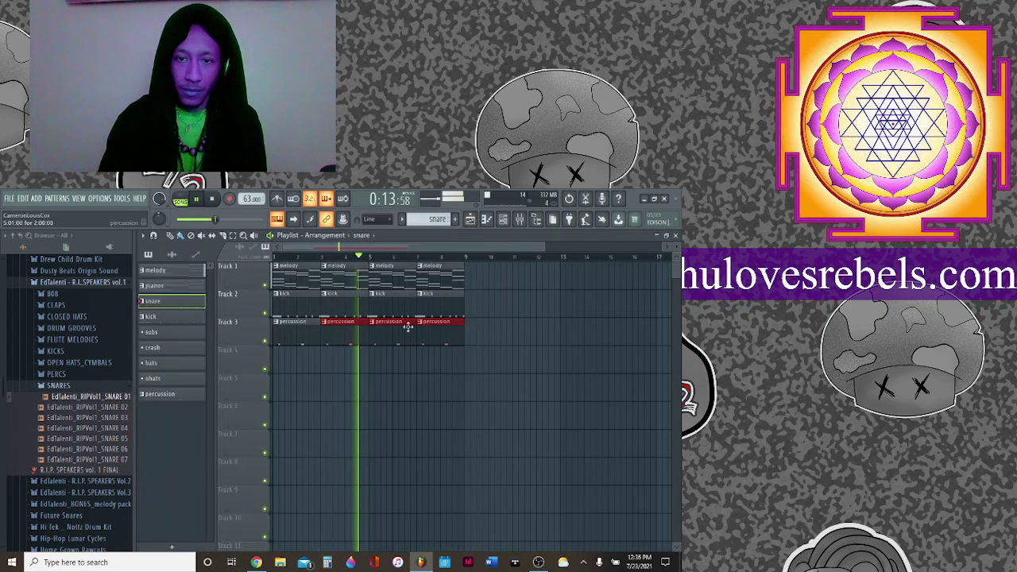
pyautogui.moveTo(276, 349); pyautogui.dragTo(438, 355)
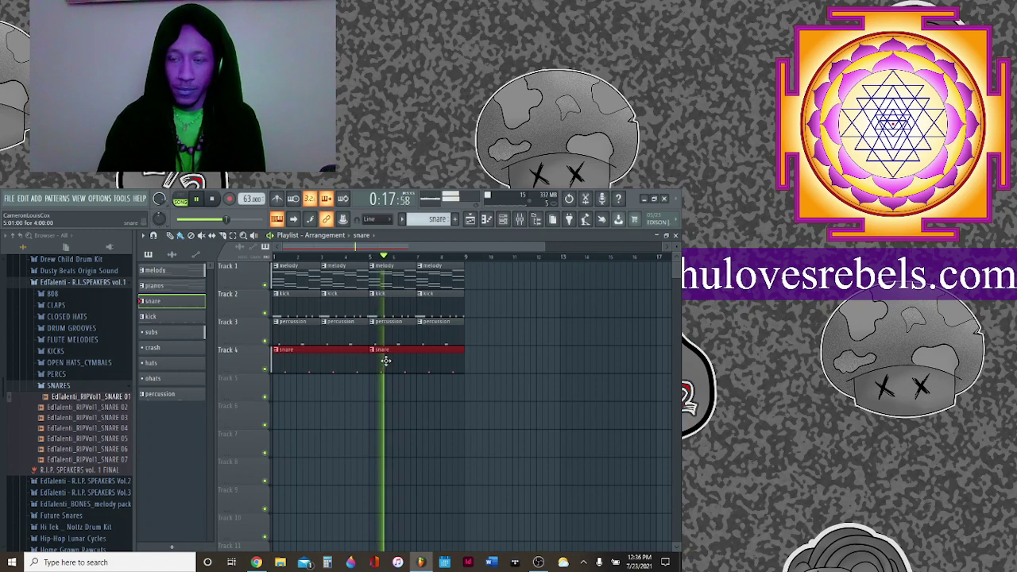
# Replace the four SNARE 01 notes with short C5 notes at steps 5 and 13 of bars 1 and 2.
pyautogui.press('F7')
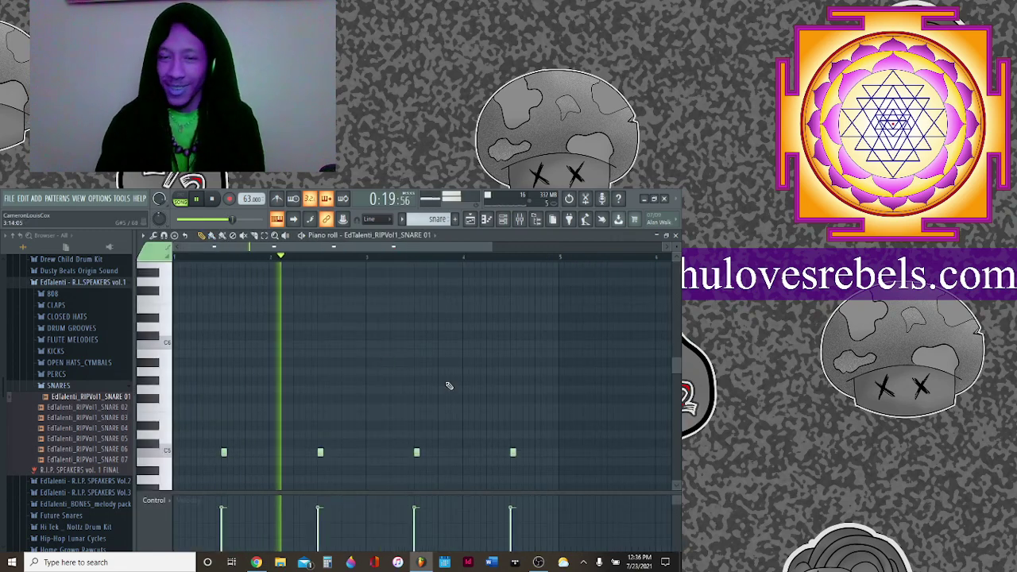
pyautogui.rightClick(416, 452)
pyautogui.rightClick(320, 452)
pyautogui.rightClick(224, 452)
pyautogui.rightClick(513, 453)
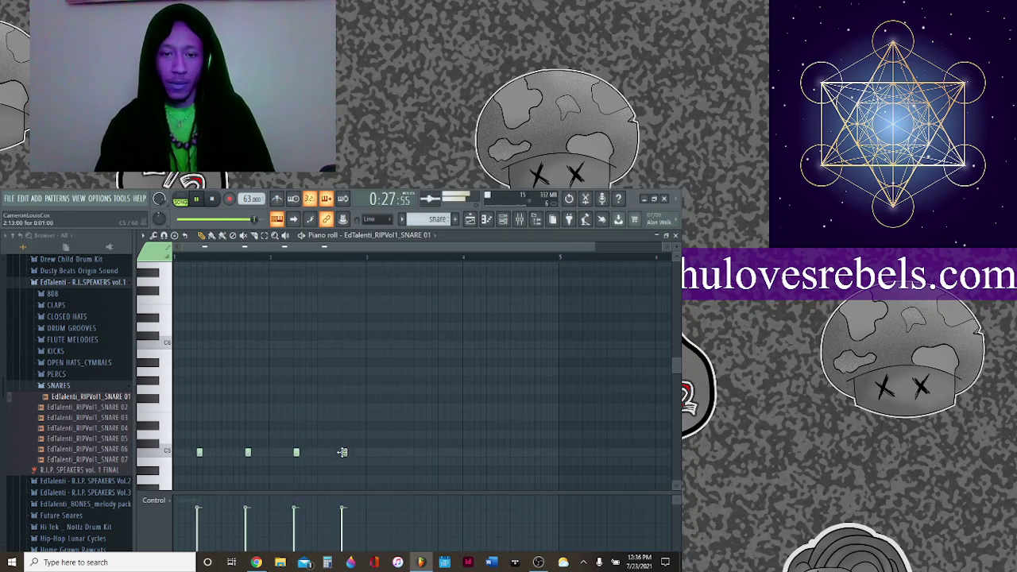
# Raise the tempo to 70 BPM and add short C5 snare notes at steps 5 and 13 of bars 3 and 4.
pyautogui.scroll(3, 251, 199)
pyautogui.scroll(2, 251, 198)
pyautogui.scroll(1, 251, 198)
pyautogui.click(442, 452)
pyautogui.click(489, 452)
pyautogui.click(537, 452)
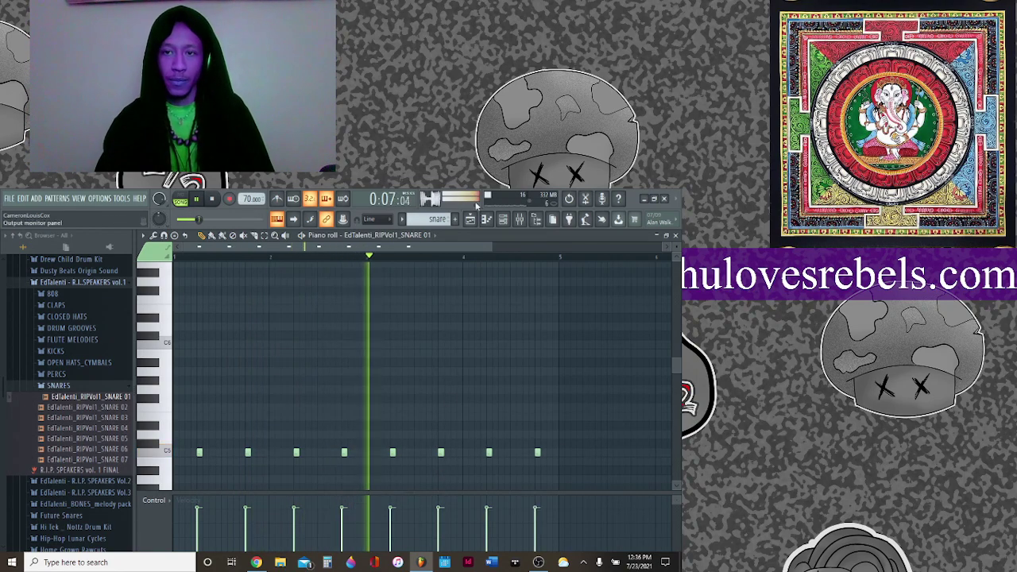
# Raise the SNARE 01 channel's volume multiplier and add an extra short C5 note at step 10 of bar 3.
pyautogui.press('F6')
pyautogui.click(373, 347)
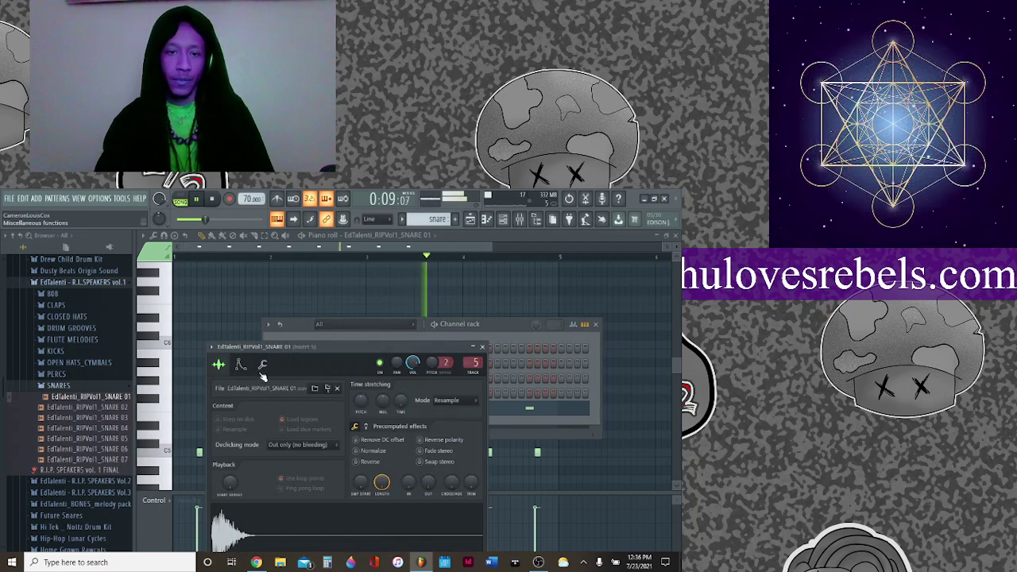
pyautogui.click(263, 364)
pyautogui.scroll(3, 247, 407)
pyautogui.scroll(3, 247, 406)
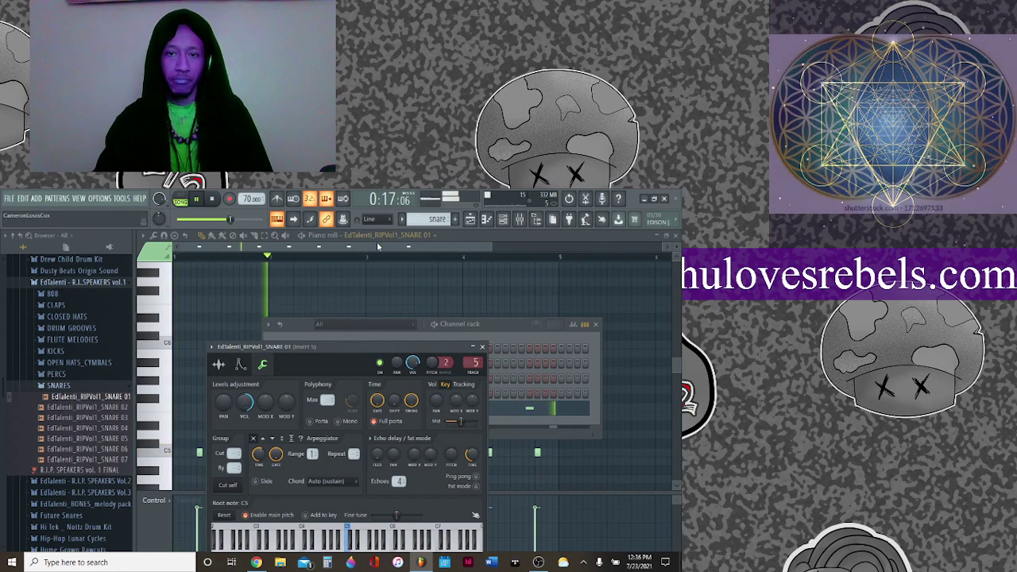
pyautogui.click(371, 458)
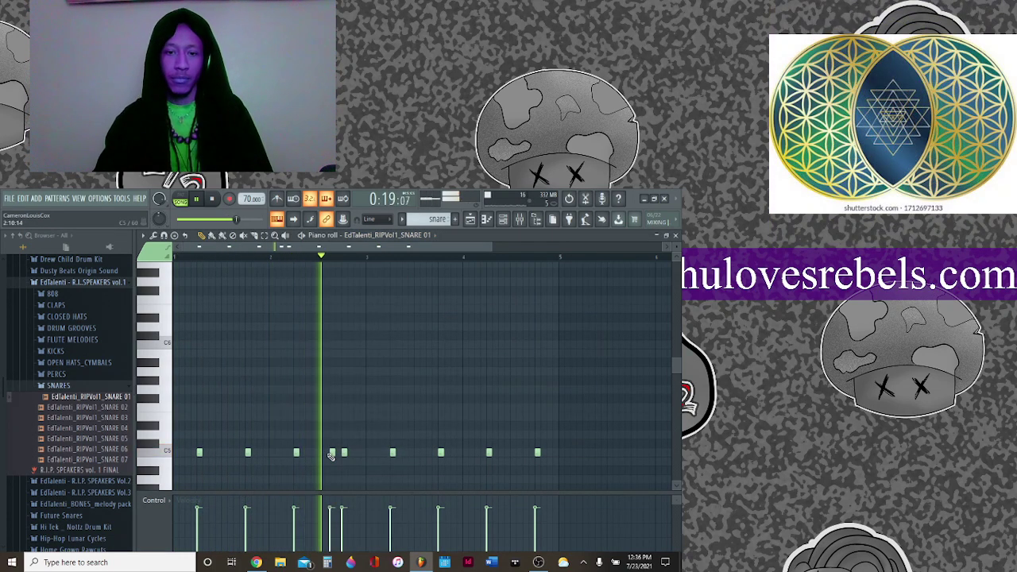
pyautogui.click(422, 452)
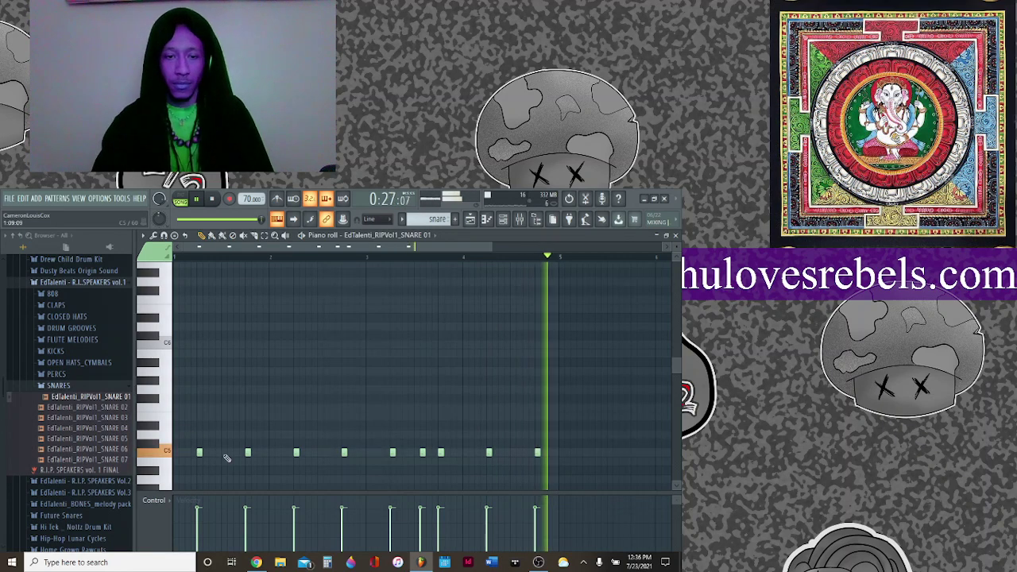
# Place pianos pattern clips on Track 5 of the playlist from bar 3 through bar 8 and mute the melody on Track 1.
pyautogui.click(470, 219)
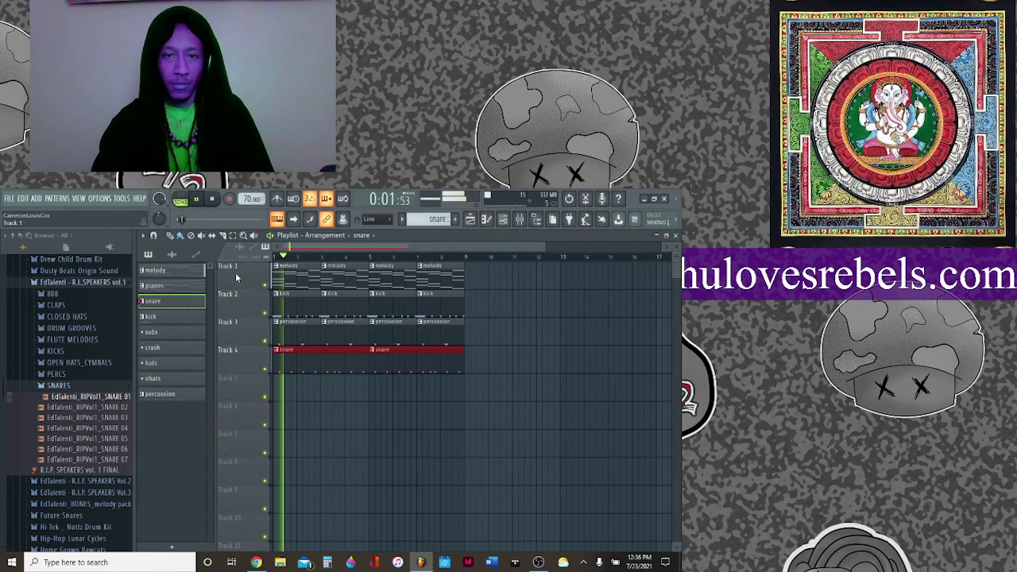
pyautogui.click(362, 235)
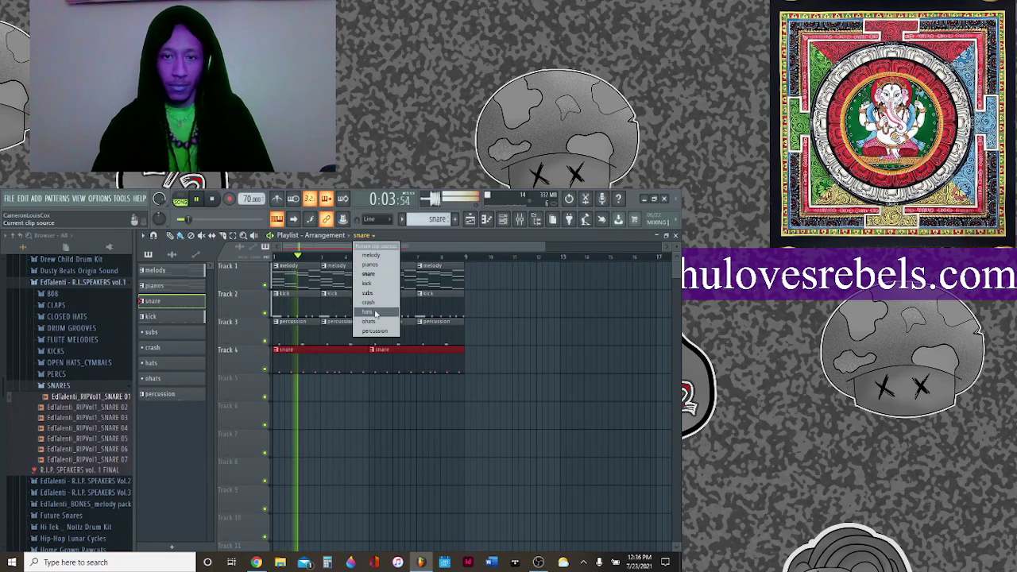
pyautogui.click(372, 265)
pyautogui.moveTo(325, 388); pyautogui.dragTo(420, 387)
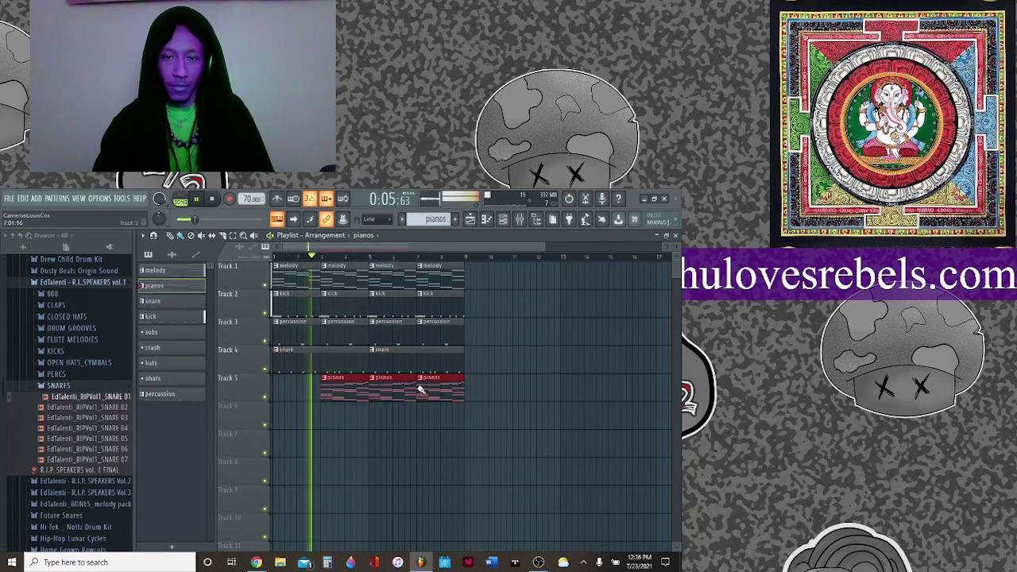
pyautogui.click(265, 285)
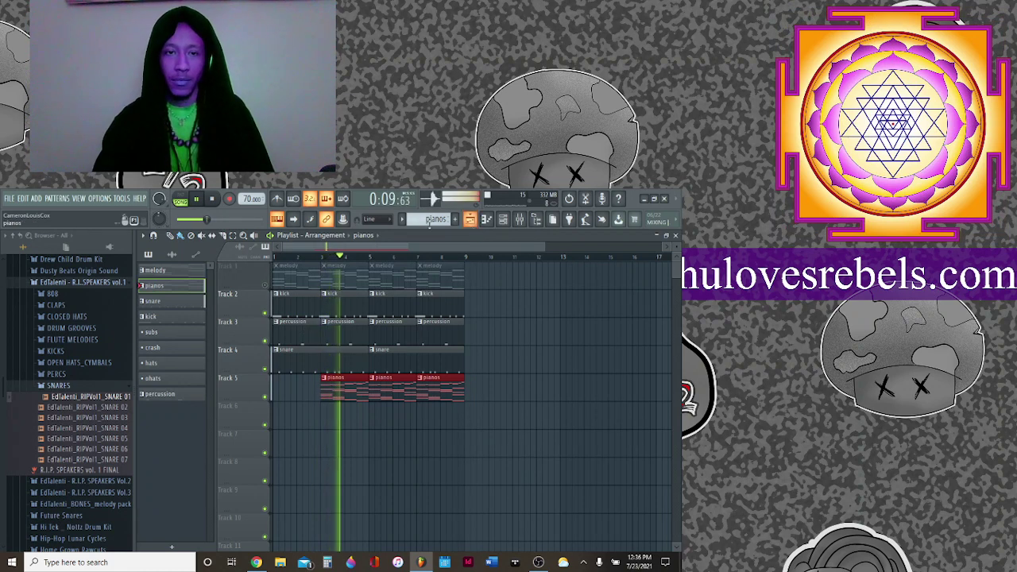
# Raise the Steinway D channel's volume multiplier in its detailed settings and close the instrument window.
pyautogui.click(520, 220)
pyautogui.click(518, 220)
pyautogui.click(505, 220)
pyautogui.click(367, 343)
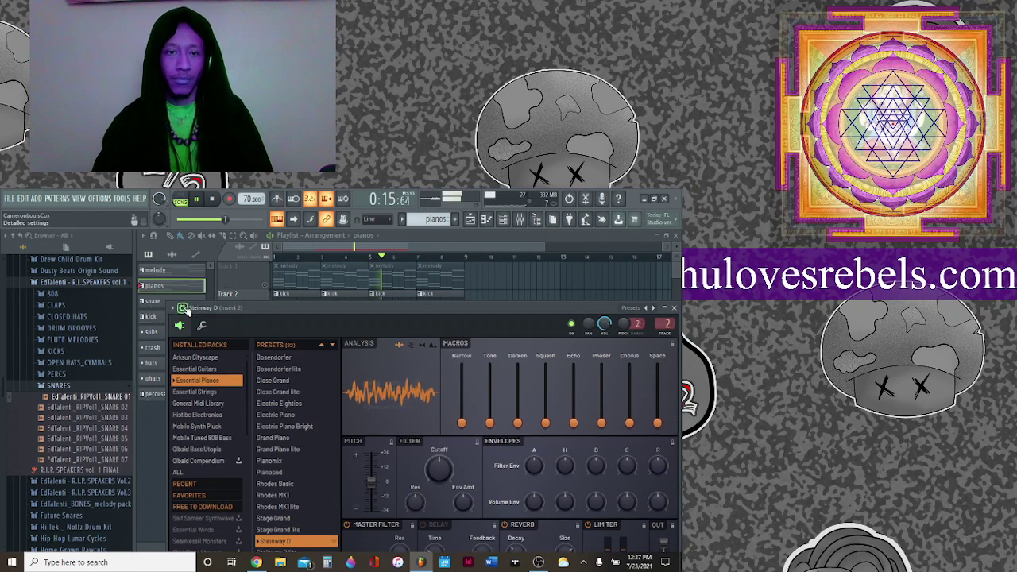
pyautogui.click(183, 307)
pyautogui.moveTo(205, 361); pyautogui.dragTo(206, 350)
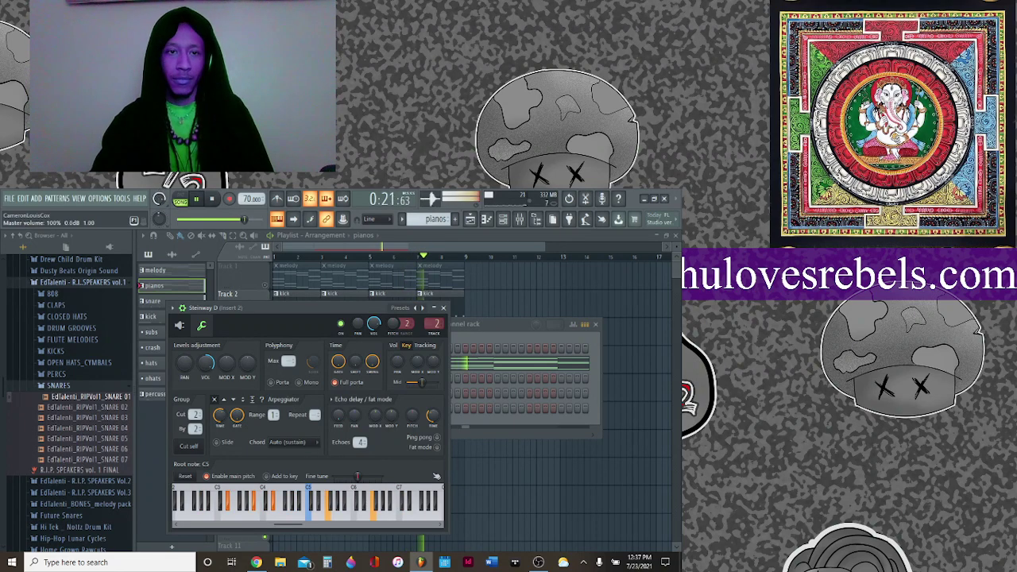
pyautogui.click(445, 308)
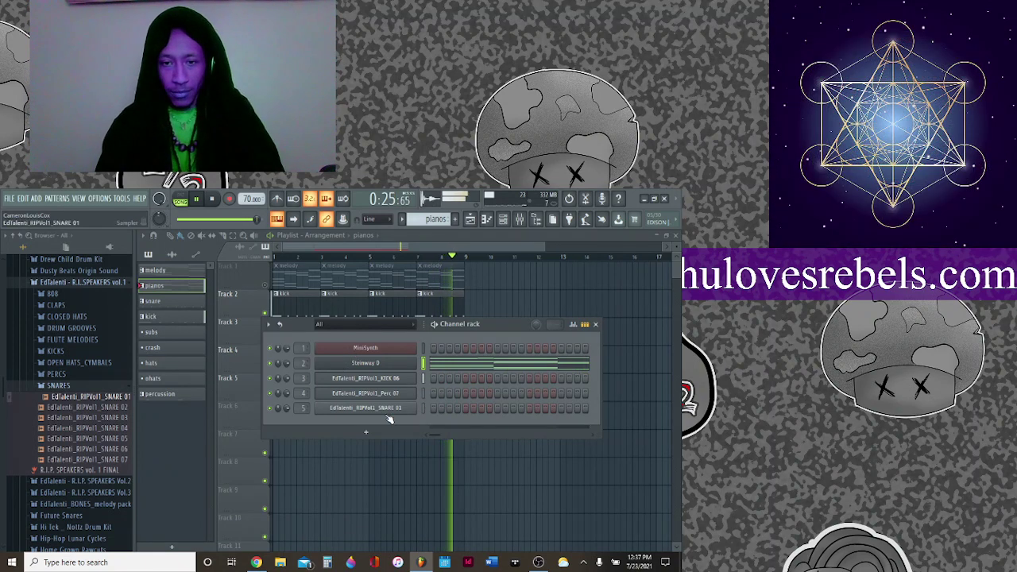
# Collapse the SNARES folder and add a pianos clip at bar 1 of Track 5 in the playlist.
pyautogui.click(66, 386)
pyautogui.press('F6')
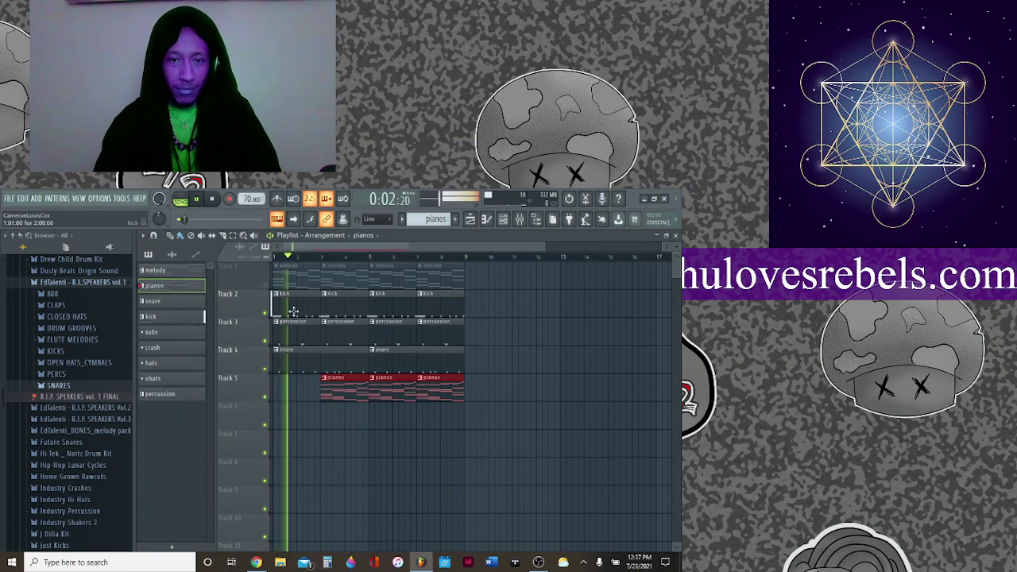
pyautogui.click(271, 395)
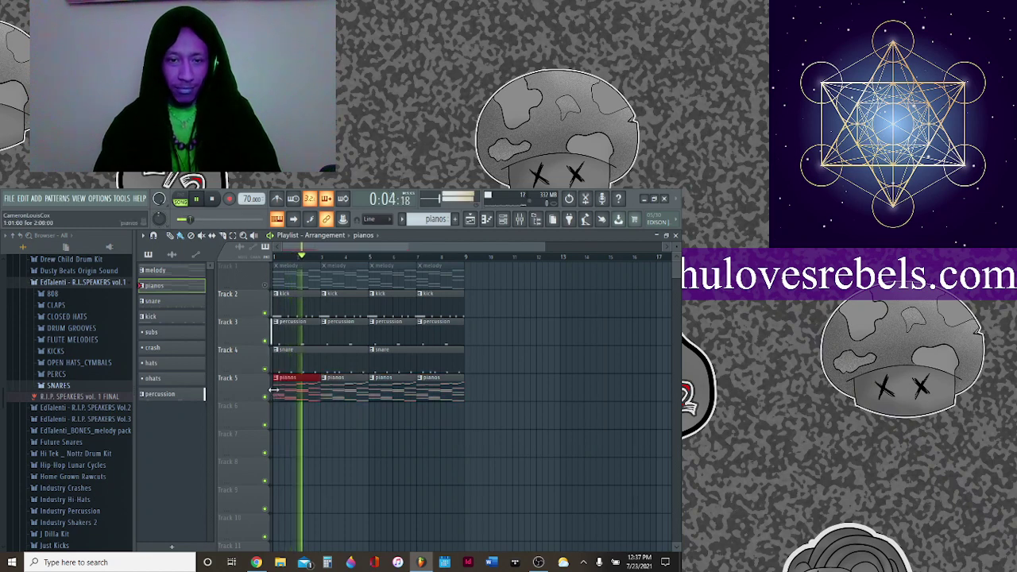
# Add EdTalenti_RIPVol1_Clap 02 from the CLAPS folder to the channel rack as a new channel.
pyautogui.press('F6')
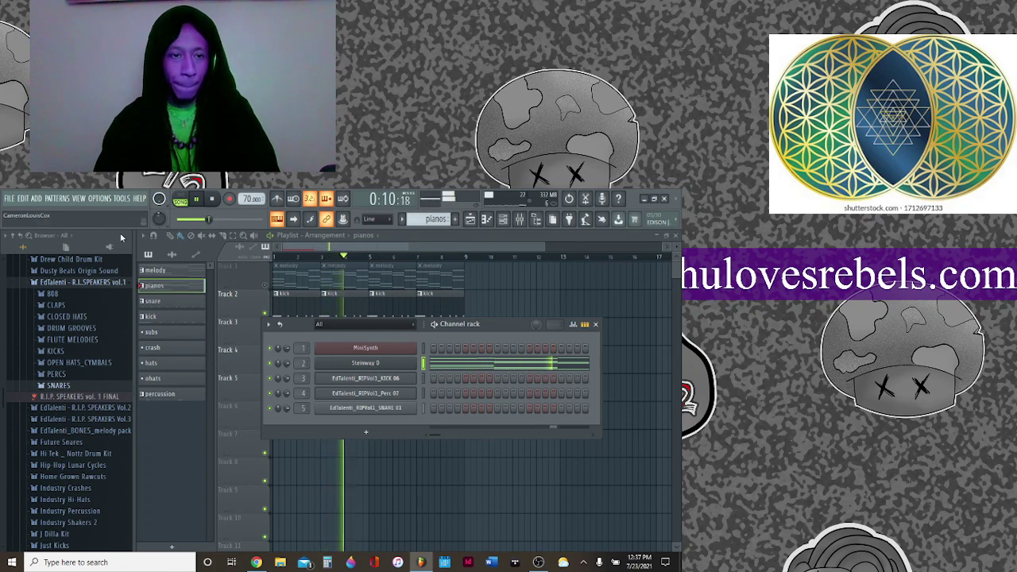
pyautogui.click(58, 305)
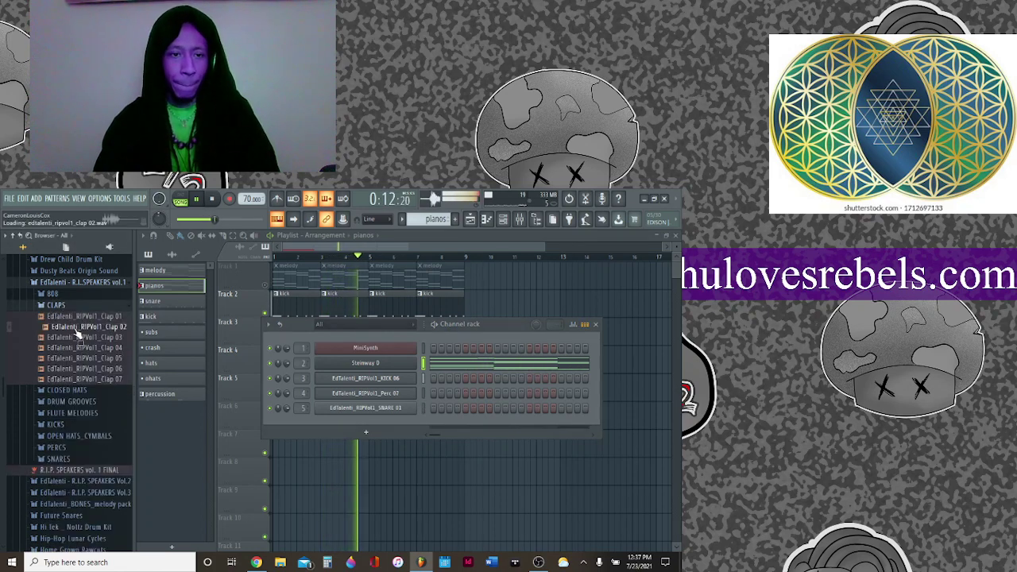
pyautogui.moveTo(94, 332); pyautogui.dragTo(369, 422)
# Create a new empty pattern and name it claps.
pyautogui.scroll(6, 302, 423)
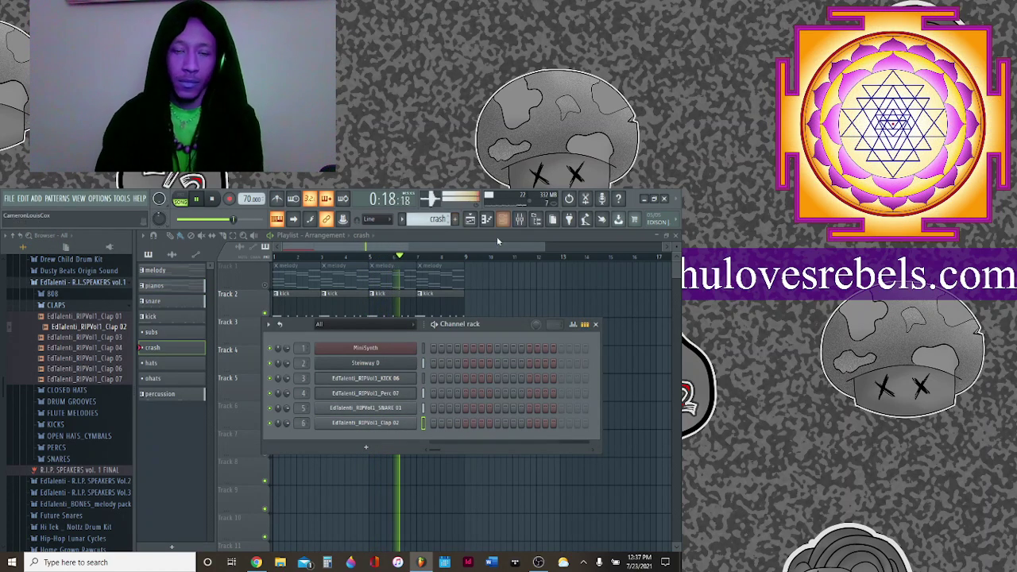
pyautogui.click(455, 220)
pyautogui.write('c')
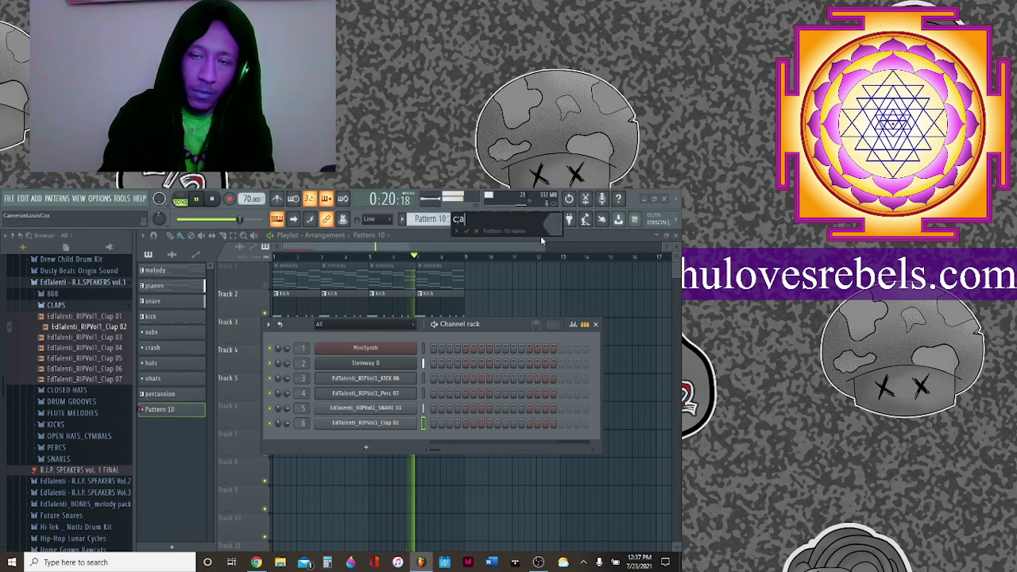
pyautogui.write('lap')
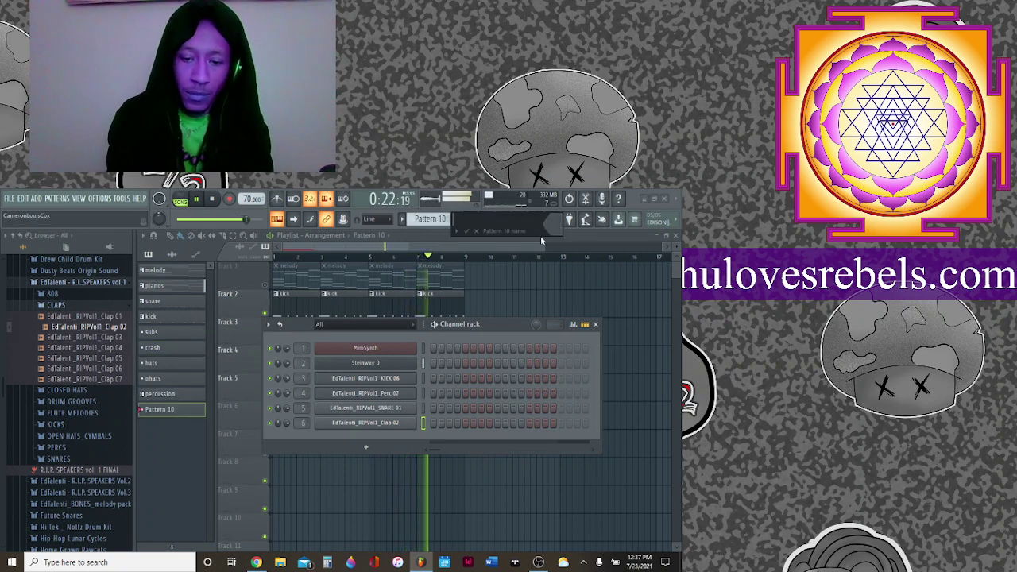
pyautogui.write('s')
pyautogui.press('Return')
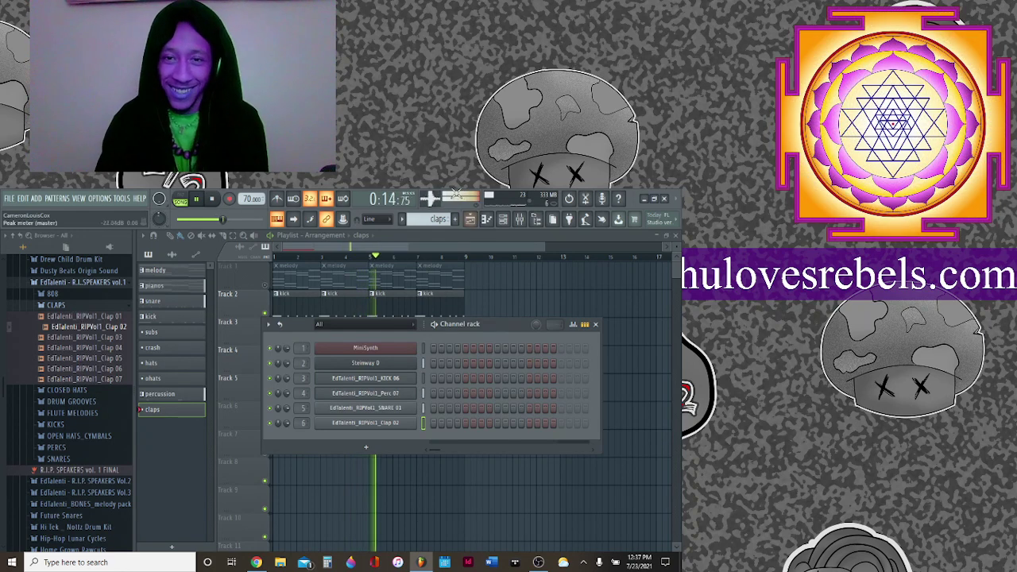
# Enter C5 clap notes on beats 2 and 4 of bars 1 to 4 in the Clap 02 piano roll.
pyautogui.click(486, 219)
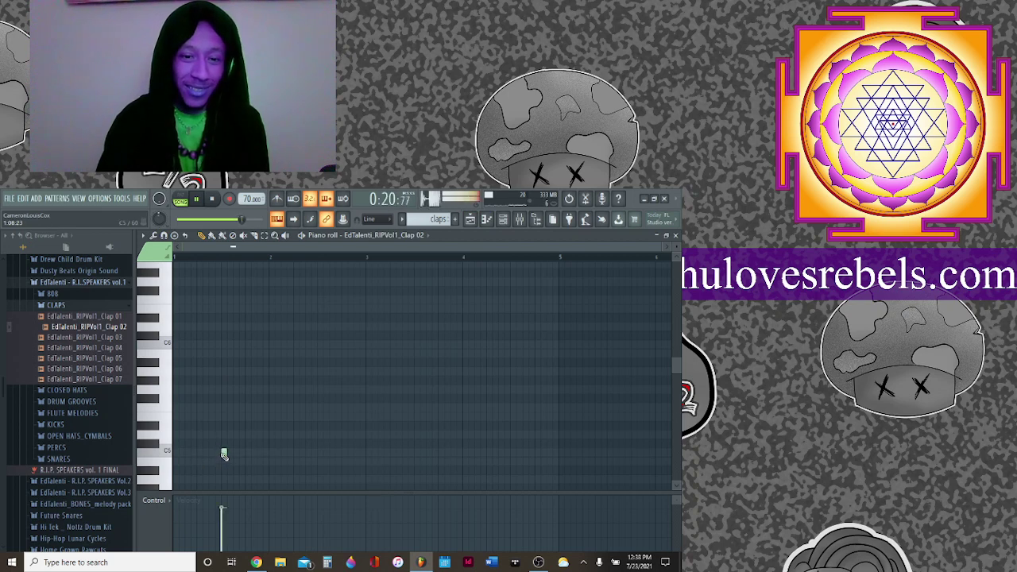
pyautogui.click(199, 454)
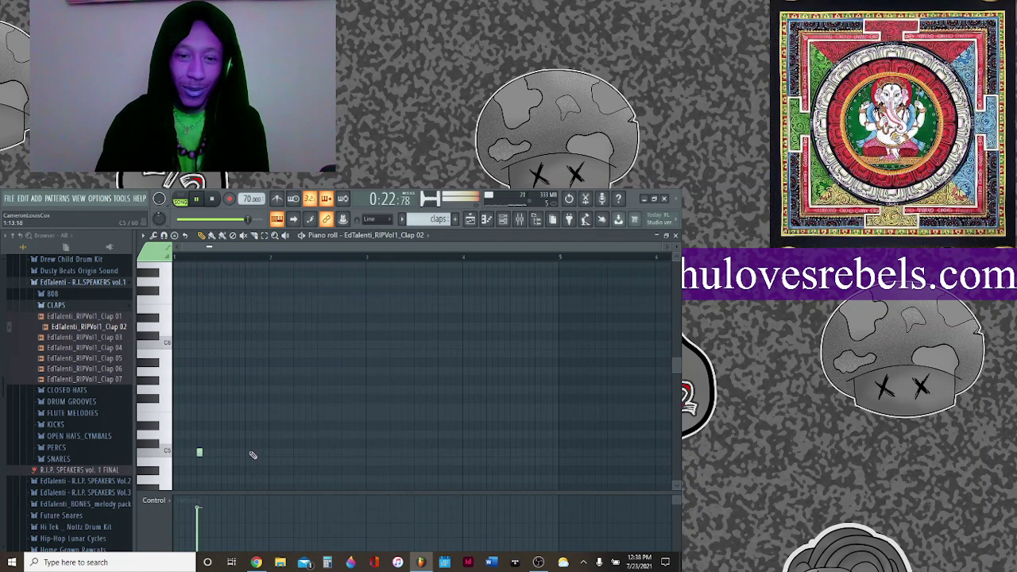
pyautogui.click(248, 453)
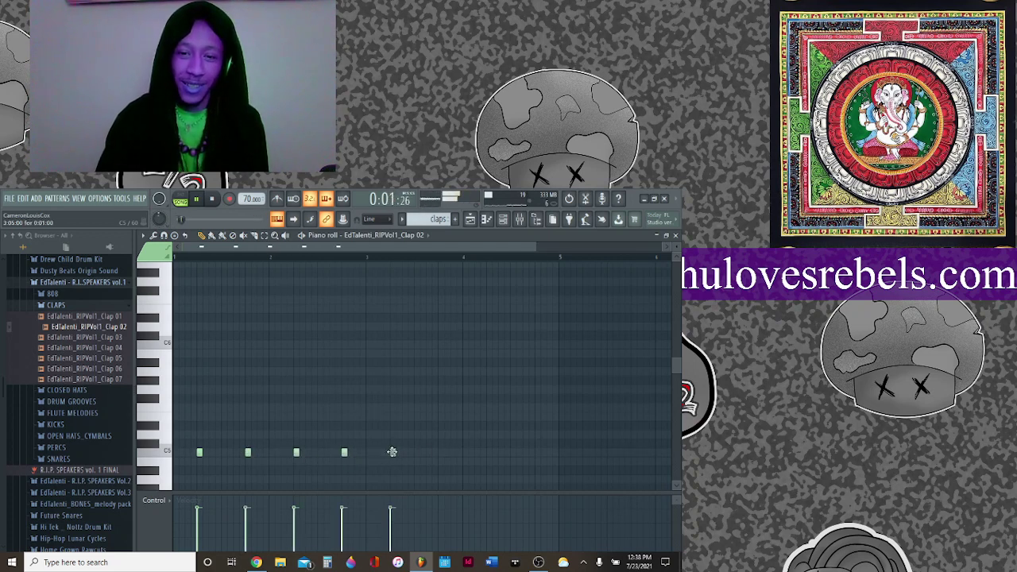
pyautogui.click(489, 453)
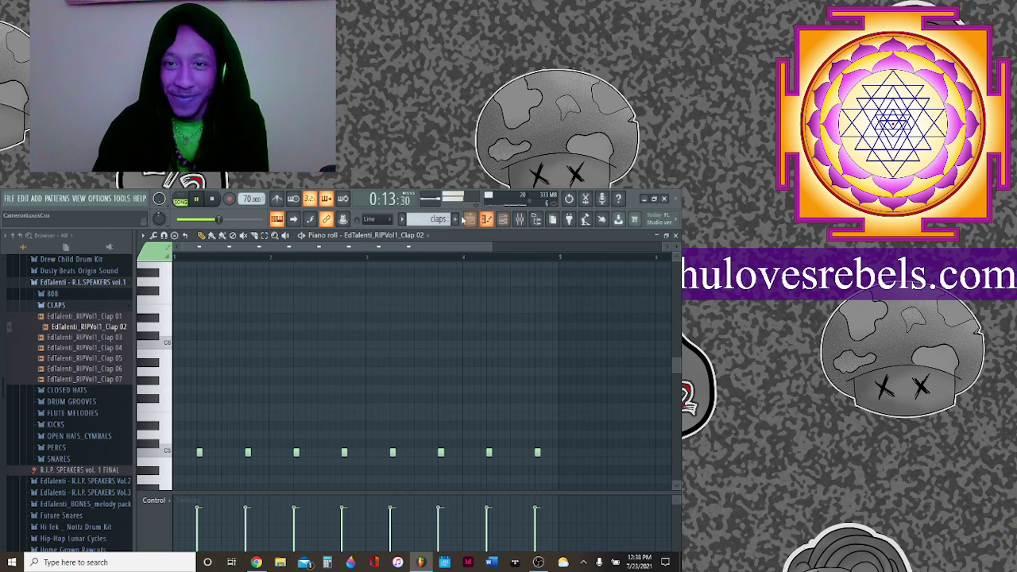
# Place claps clips on Track 6 from bar 1 through bar 8, then unmute the melody track and mute the snare track.
pyautogui.click(470, 220)
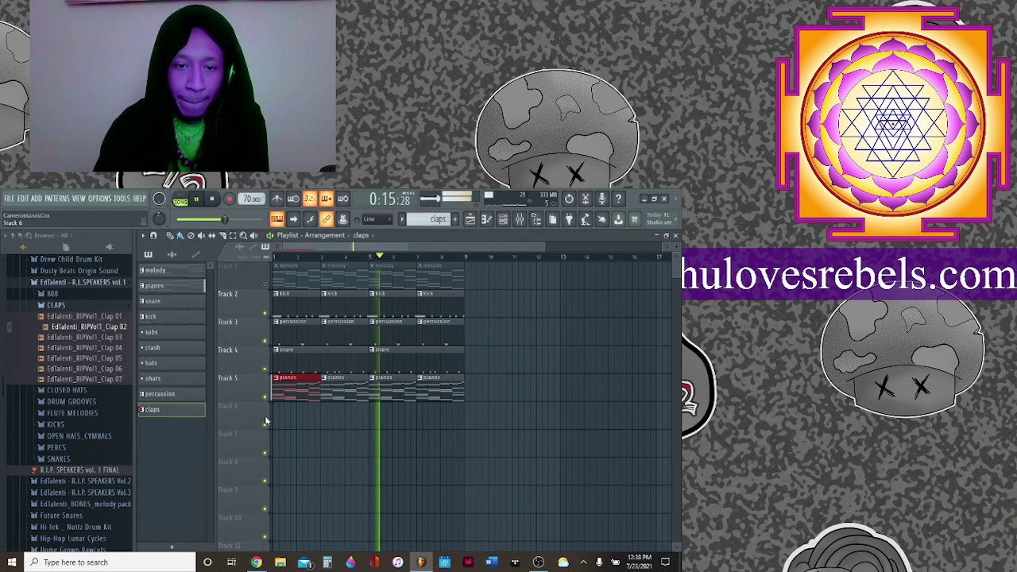
pyautogui.hotkey('ctrl', 'b')
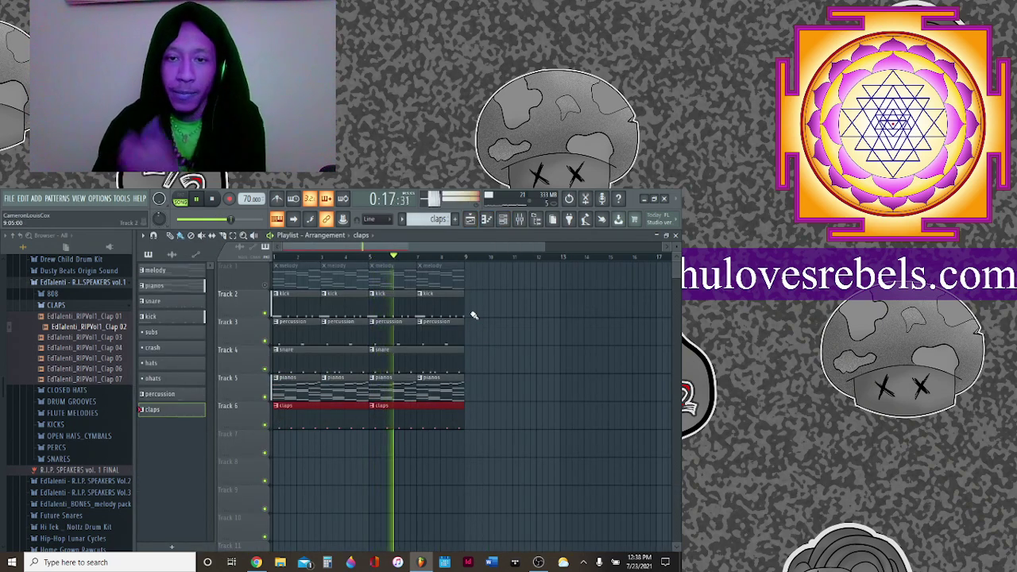
pyautogui.click(265, 284)
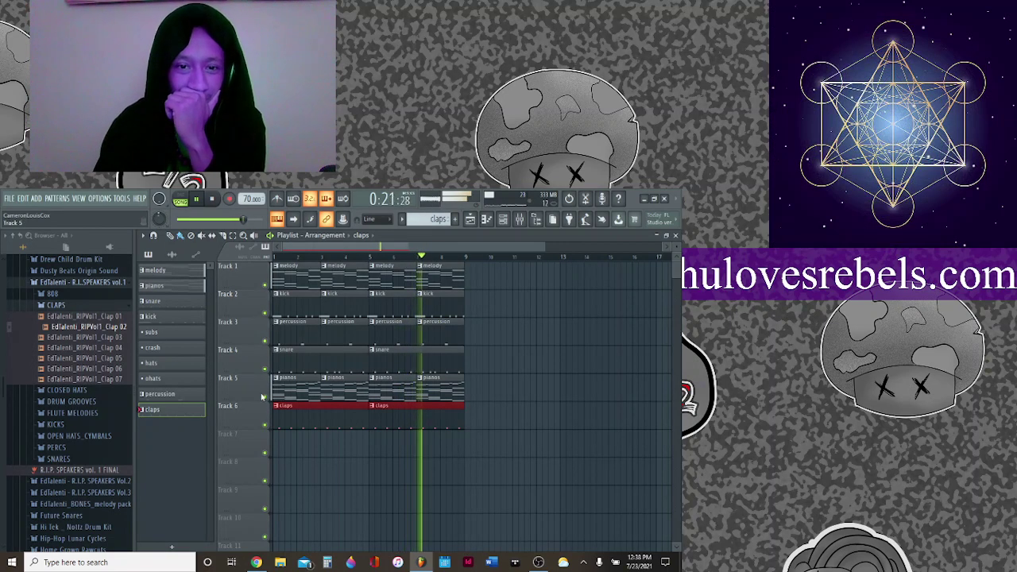
pyautogui.click(265, 369)
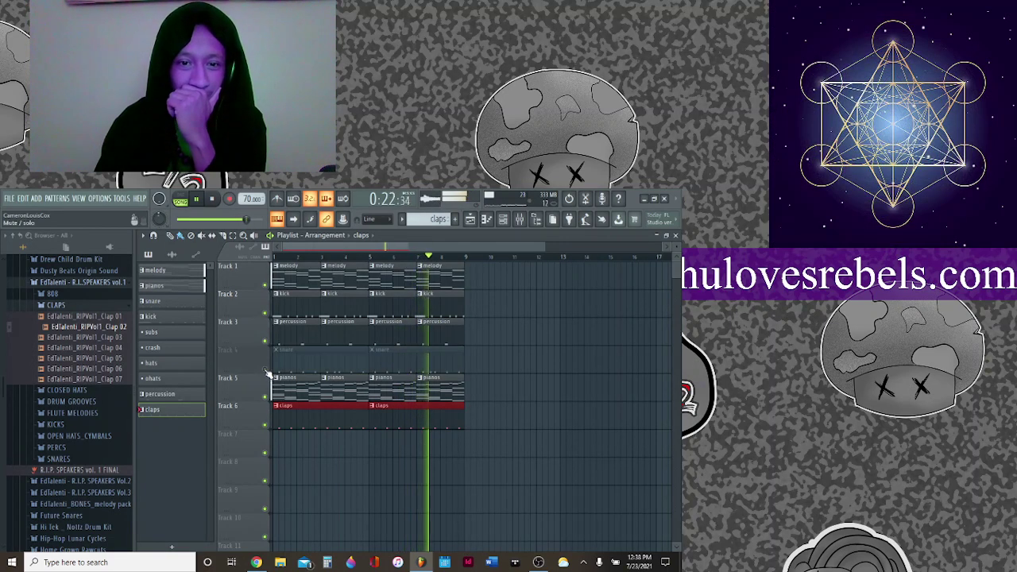
# Route the Clap 02 channel to mixer insert 6 and lower that insert's fader to about 73%.
pyautogui.click(502, 218)
pyautogui.click(355, 424)
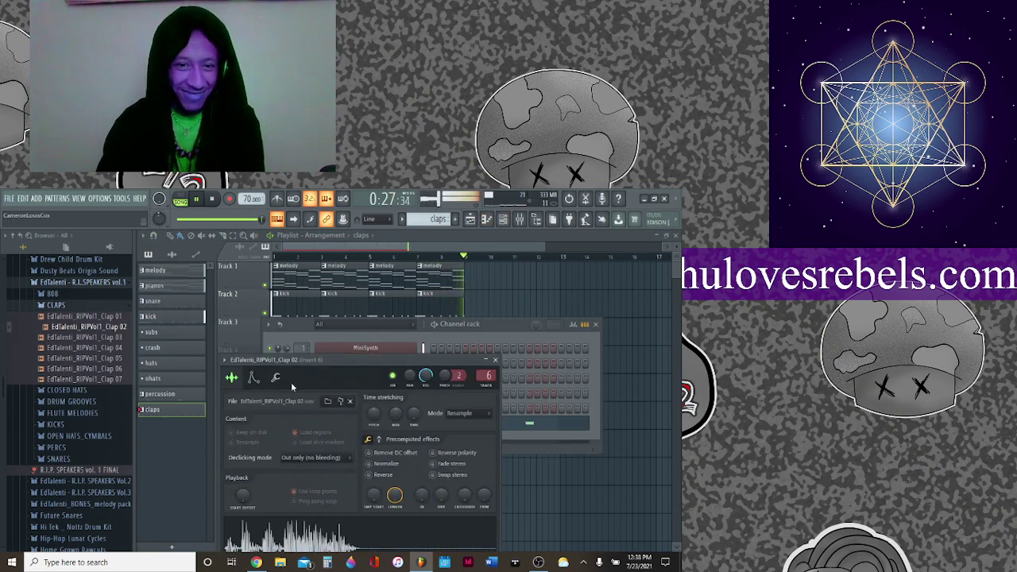
pyautogui.click(521, 220)
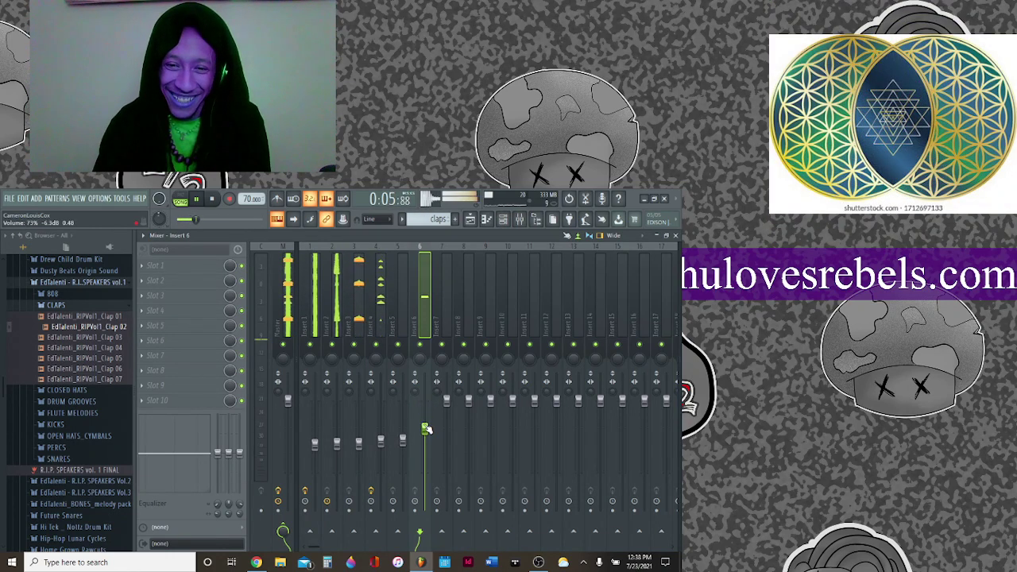
# Raise the Clap 02 channel's volume multiplier in its detailed settings and close the sampler window.
pyautogui.click(503, 219)
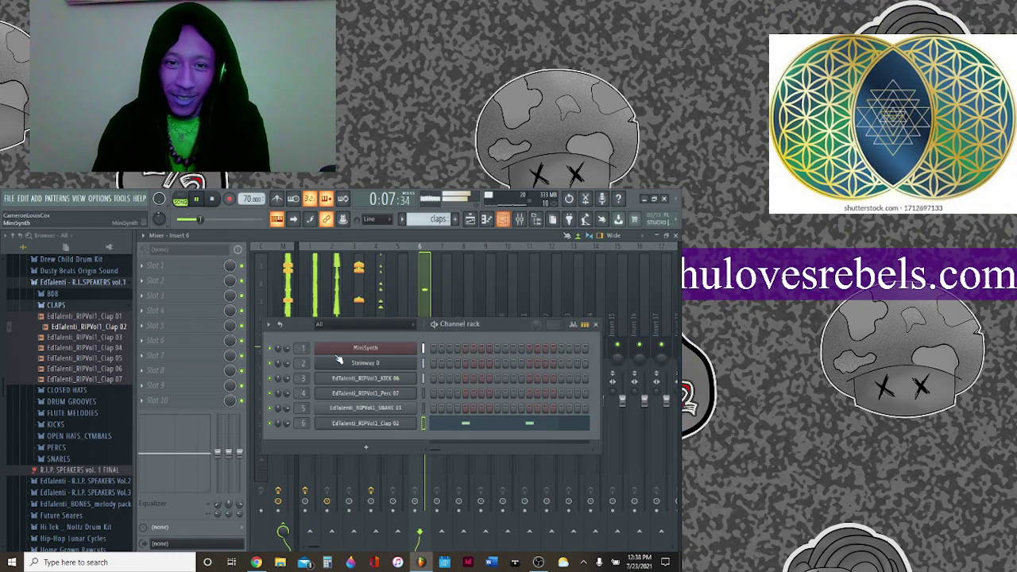
pyautogui.click(375, 427)
pyautogui.moveTo(258, 414); pyautogui.dragTo(257, 403)
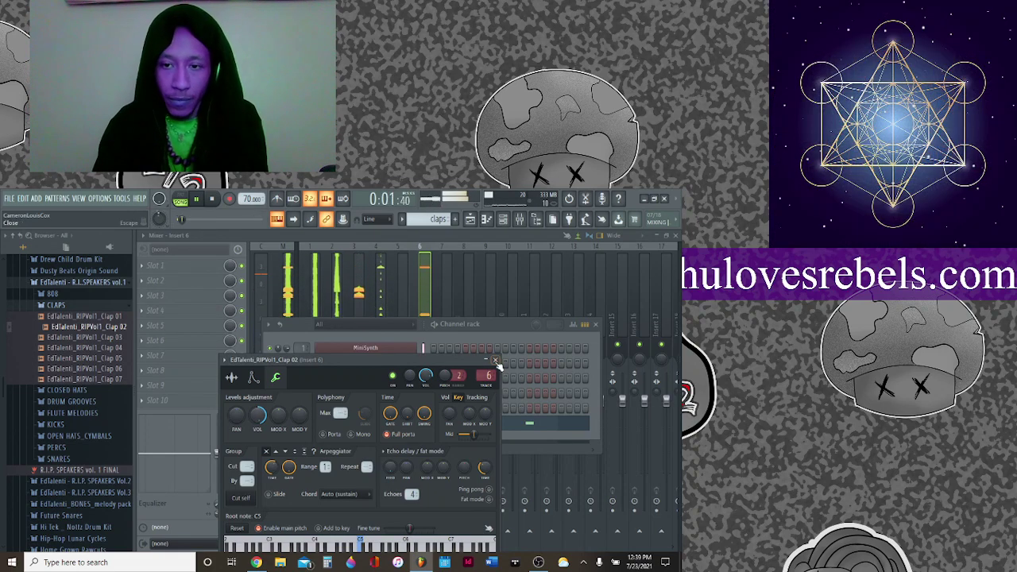
pyautogui.click(497, 363)
# Solo and unsolo the melody track in the playlist so all tracks play, and mute the melody on Track 1.
pyautogui.click(469, 219)
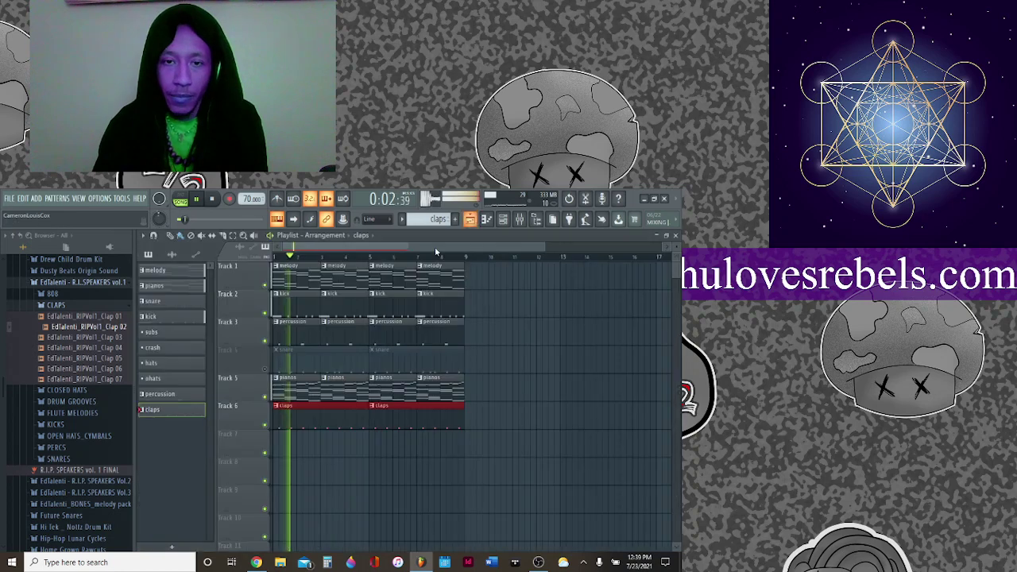
pyautogui.rightClick(266, 286)
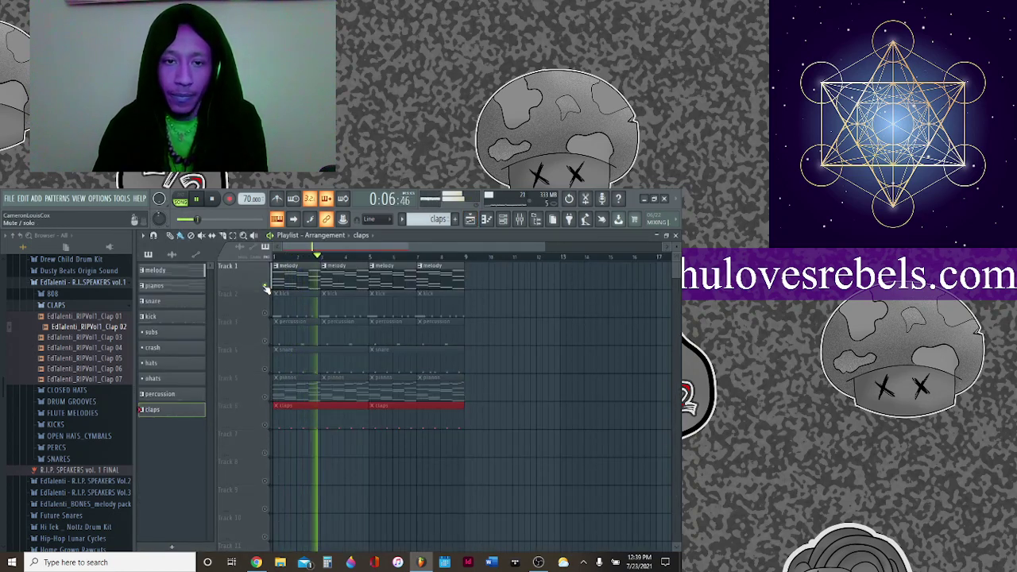
pyautogui.rightClick(265, 287)
pyautogui.click(266, 286)
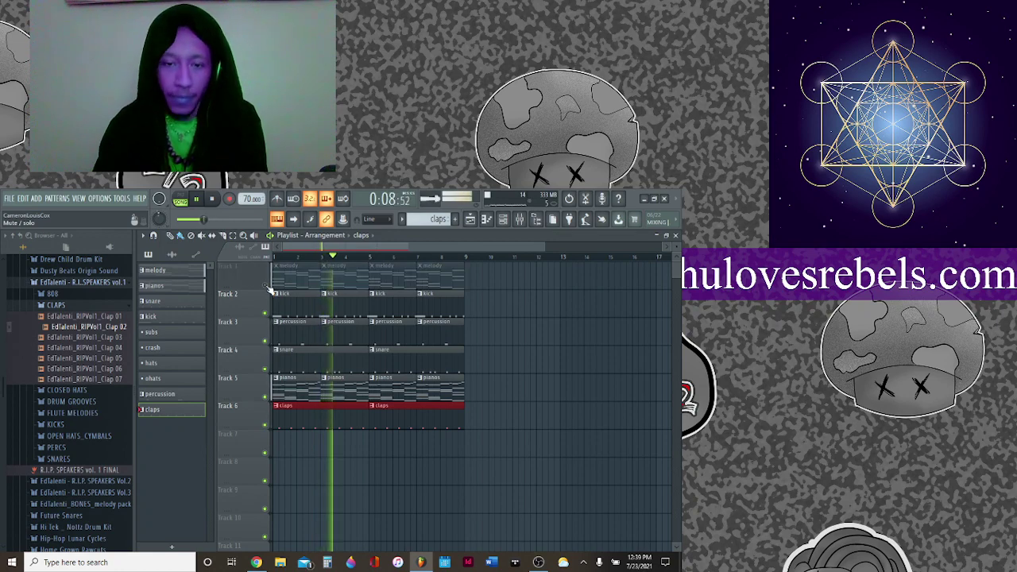
pyautogui.click(505, 219)
pyautogui.click(505, 220)
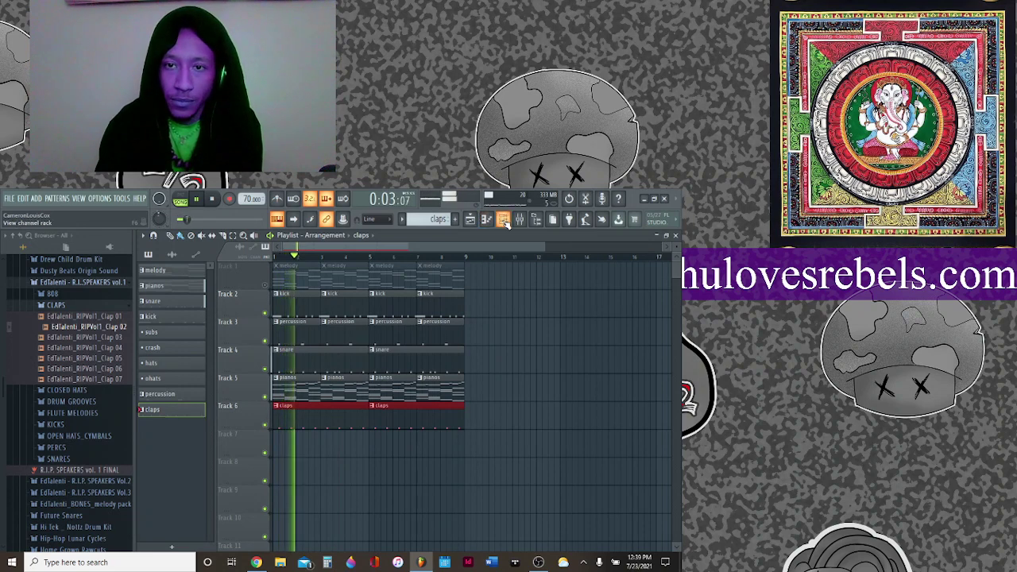
# Add EdTalenti_RIPVol1_CLHAT 07 from the CLOSED HATS folder to the channel rack as a new channel and switch to the hats pattern.
pyautogui.click(435, 219)
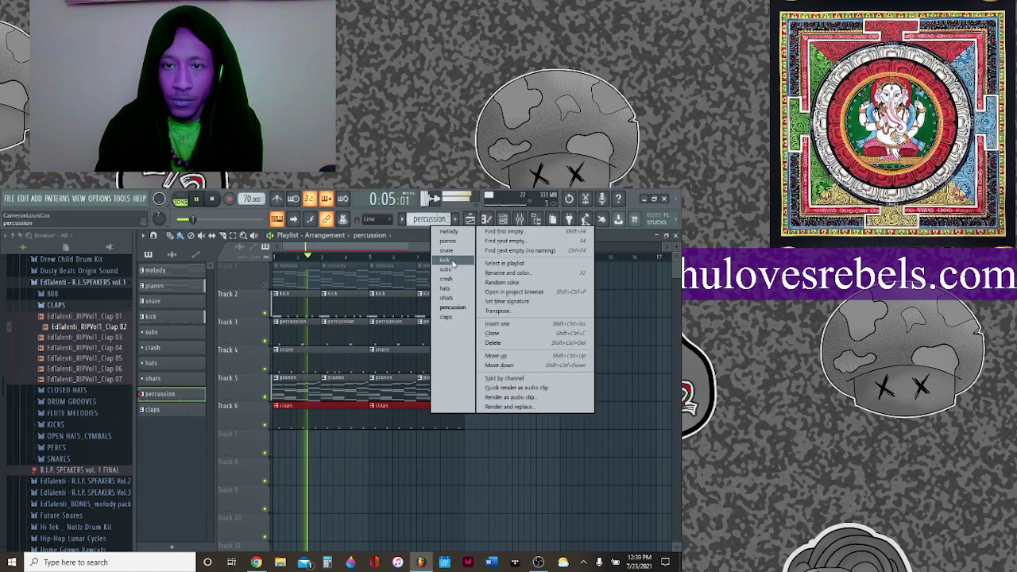
pyautogui.click(446, 278)
pyautogui.click(503, 219)
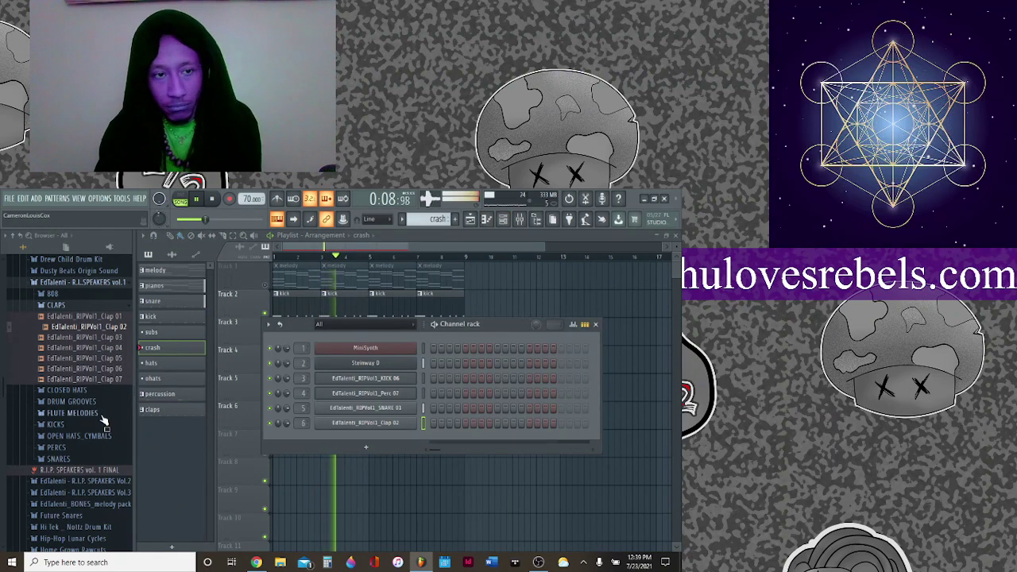
pyautogui.click(79, 391)
pyautogui.click(88, 432)
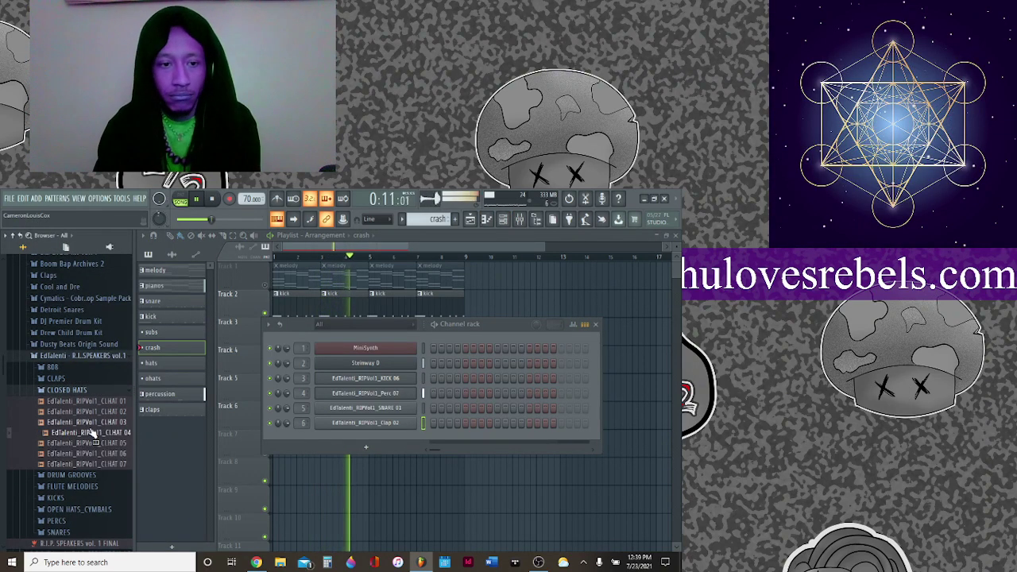
pyautogui.moveTo(89, 463); pyautogui.dragTo(296, 440)
pyautogui.press('KP_Add')
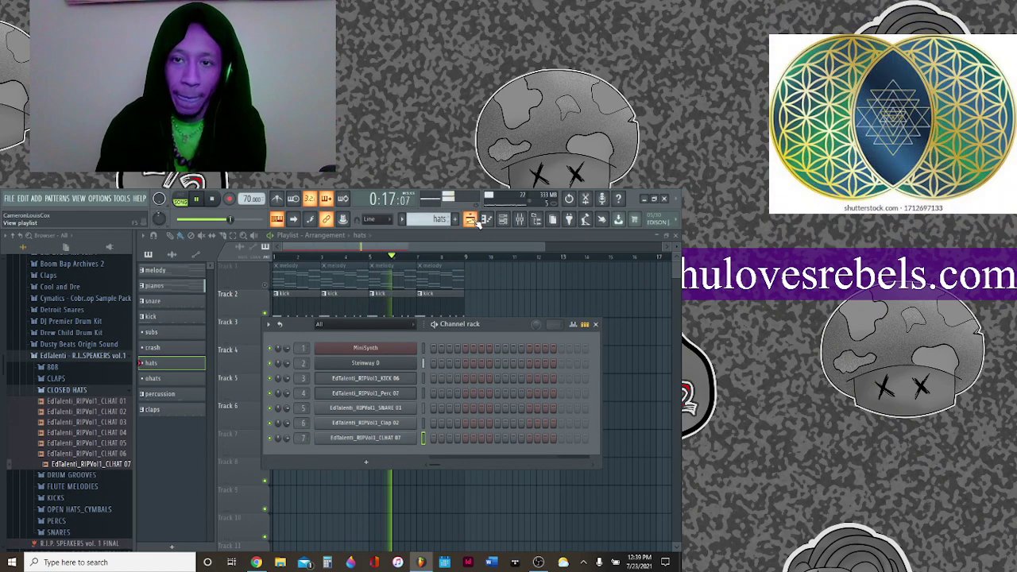
# Place a hats clip at bar 1 of Track 7 and enter the first two C5 sixteenth notes in the CLHAT 07 piano roll.
pyautogui.click(435, 234)
pyautogui.click(278, 441)
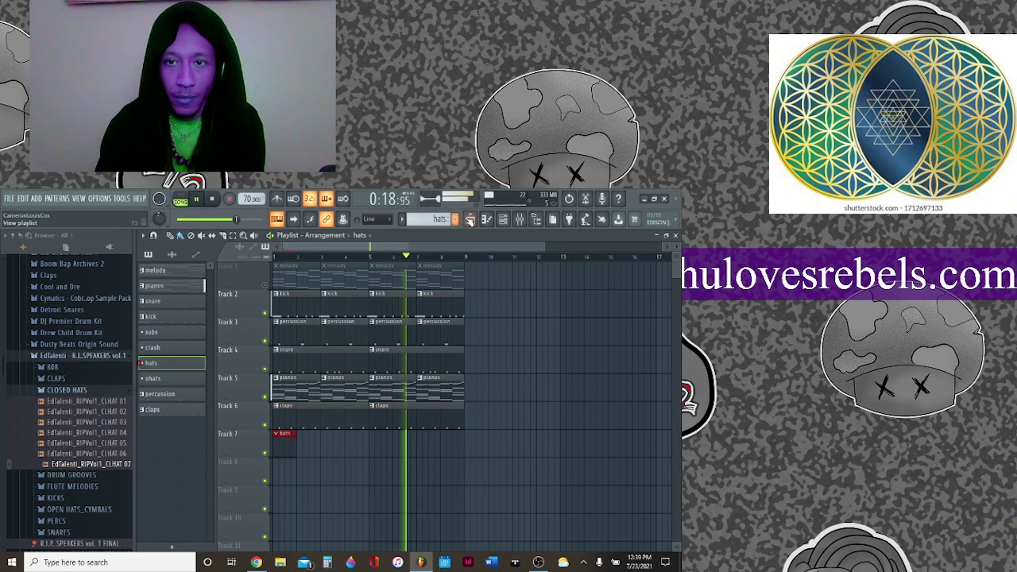
pyautogui.click(501, 220)
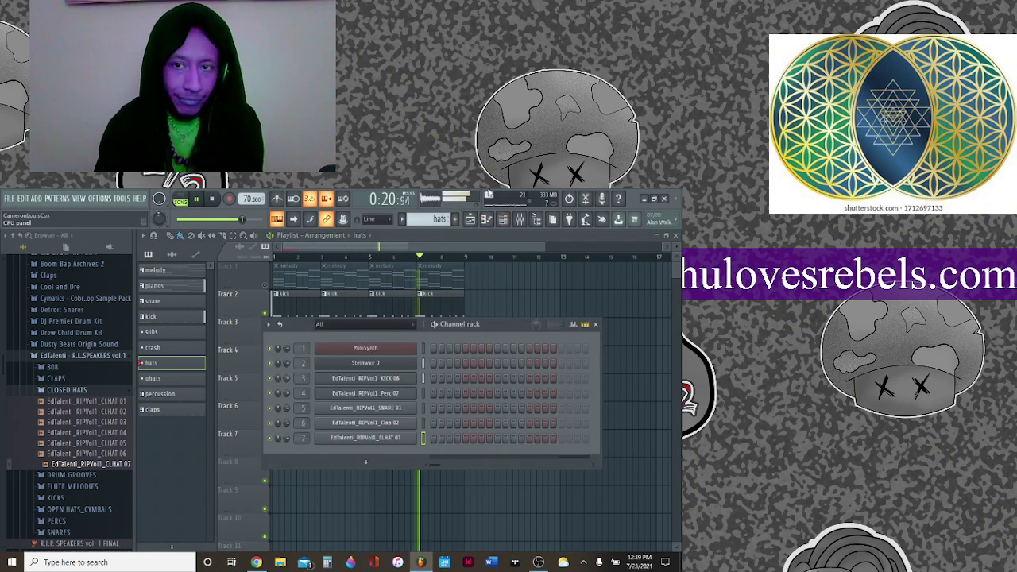
pyautogui.click(487, 220)
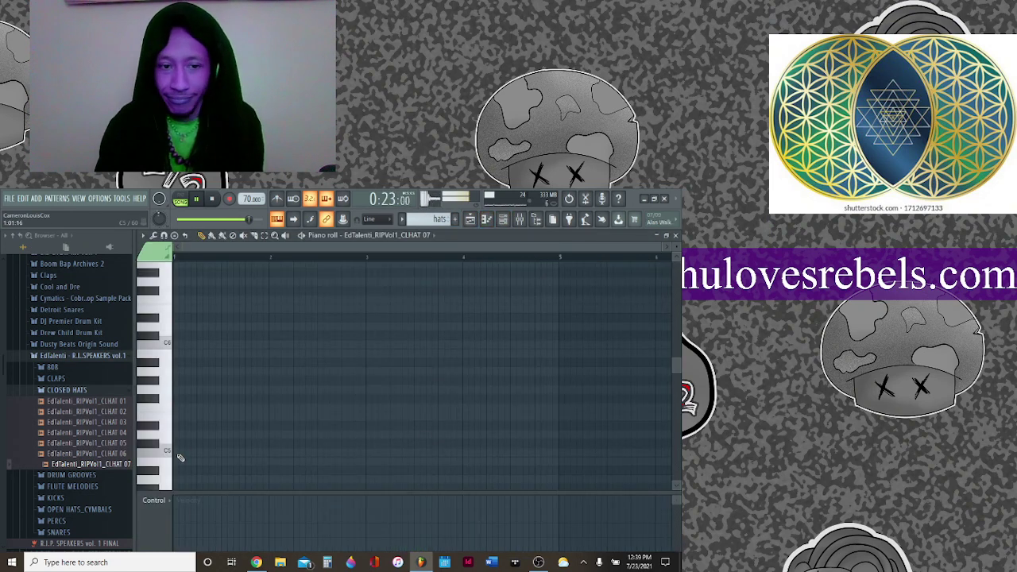
pyautogui.press('space')
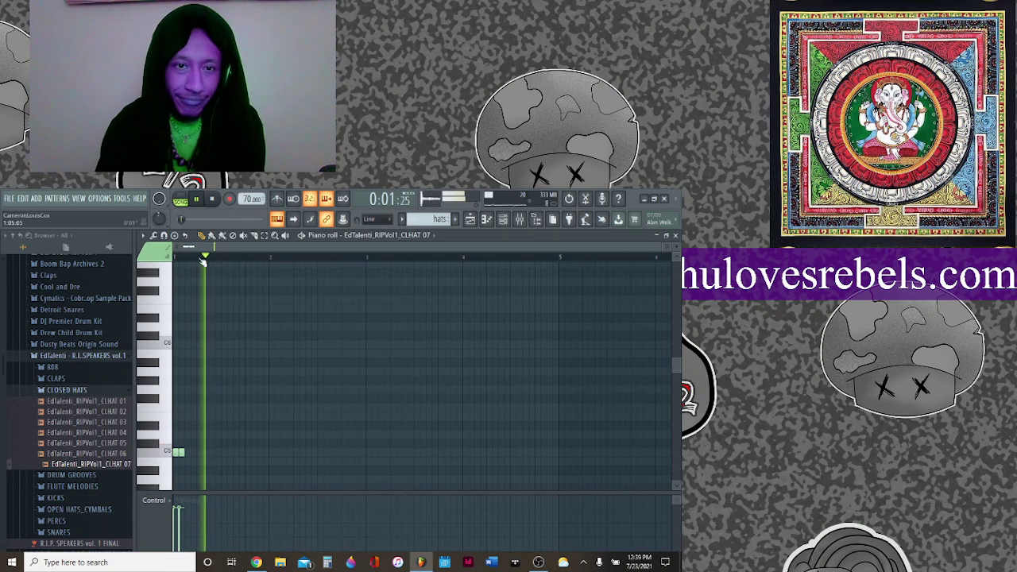
# Mute the Perc 07 channel and fill bars 1 to 4 of the CLHAT 07 piano roll with continuous C5 sixteenth notes.
pyautogui.click(503, 220)
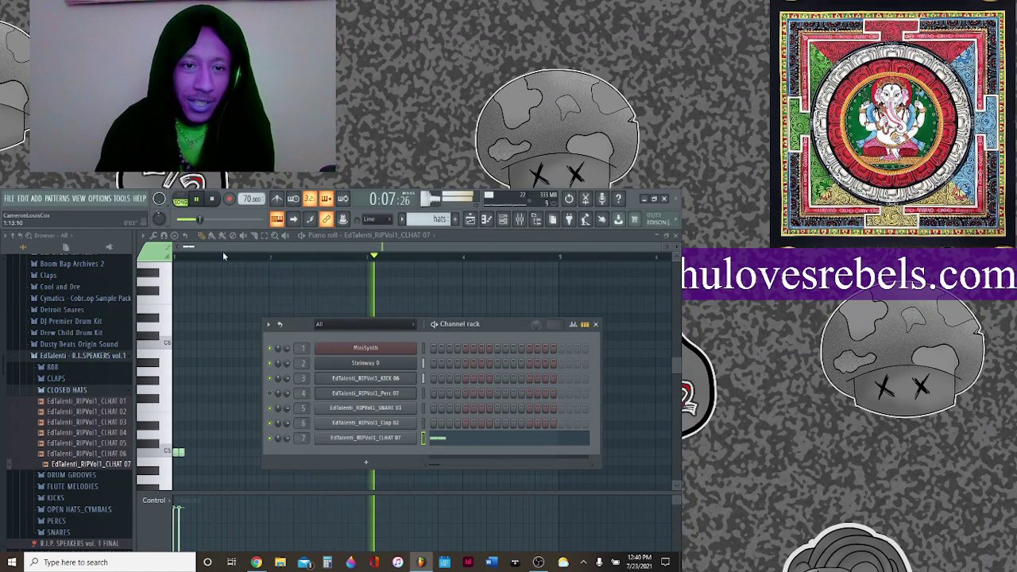
pyautogui.click(180, 452)
pyautogui.click(186, 452)
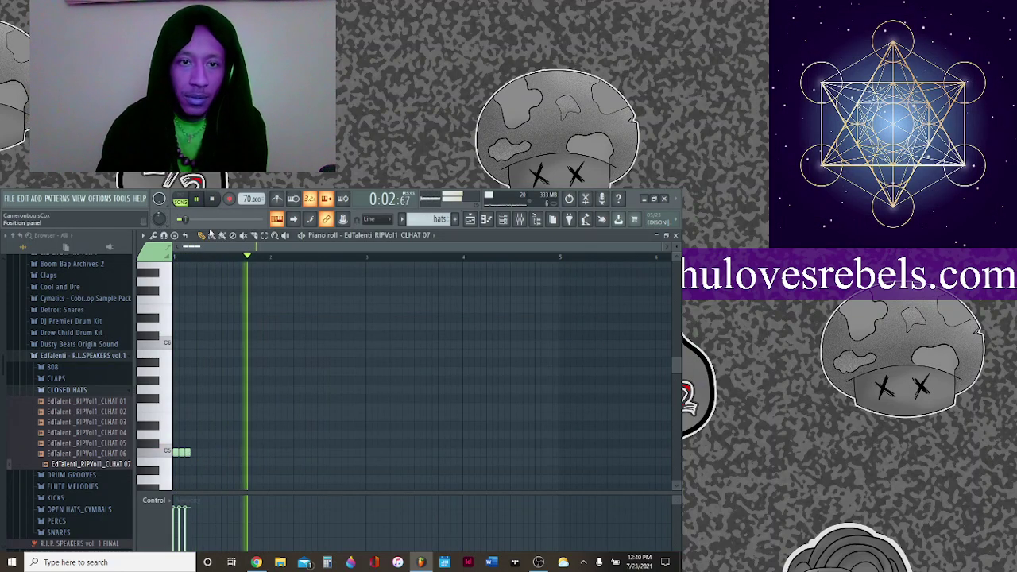
pyautogui.moveTo(185, 452); pyautogui.dragTo(555, 452)
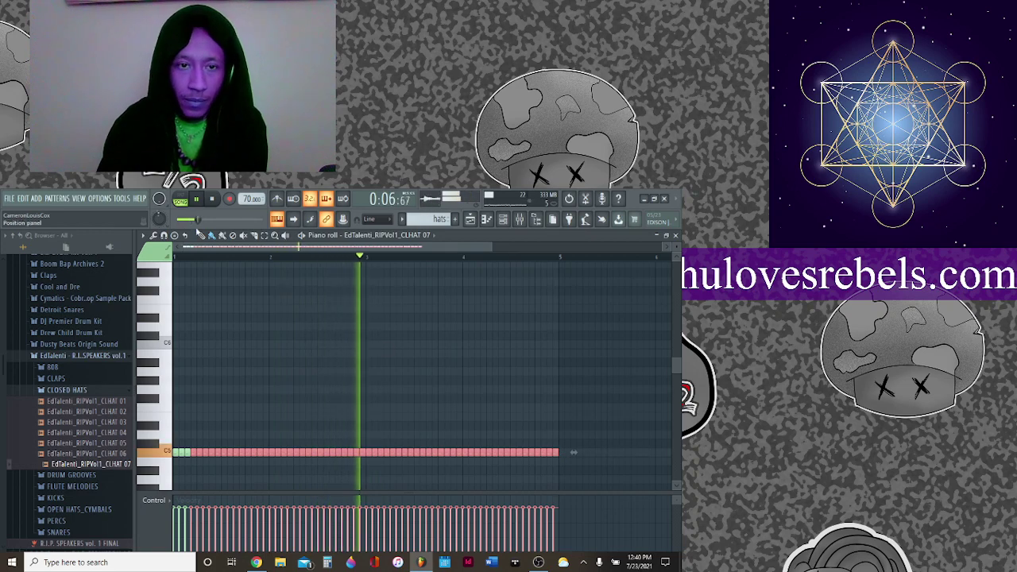
pyautogui.moveTo(487, 248); pyautogui.dragTo(379, 248)
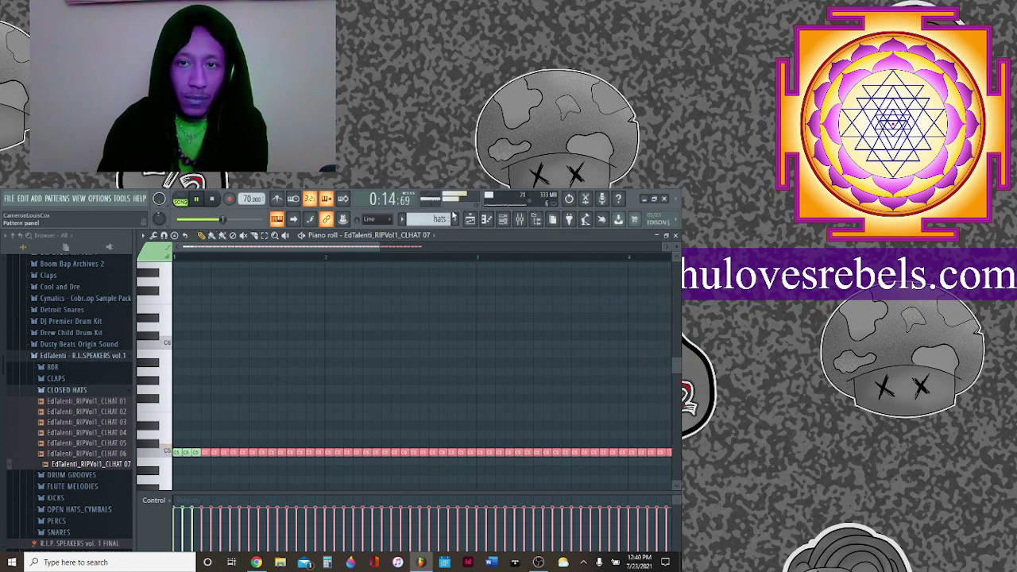
# Add a second hats clip at bar 5 of Track 7 and reopen the CLHAT 07 piano roll.
pyautogui.click(470, 219)
pyautogui.click(385, 433)
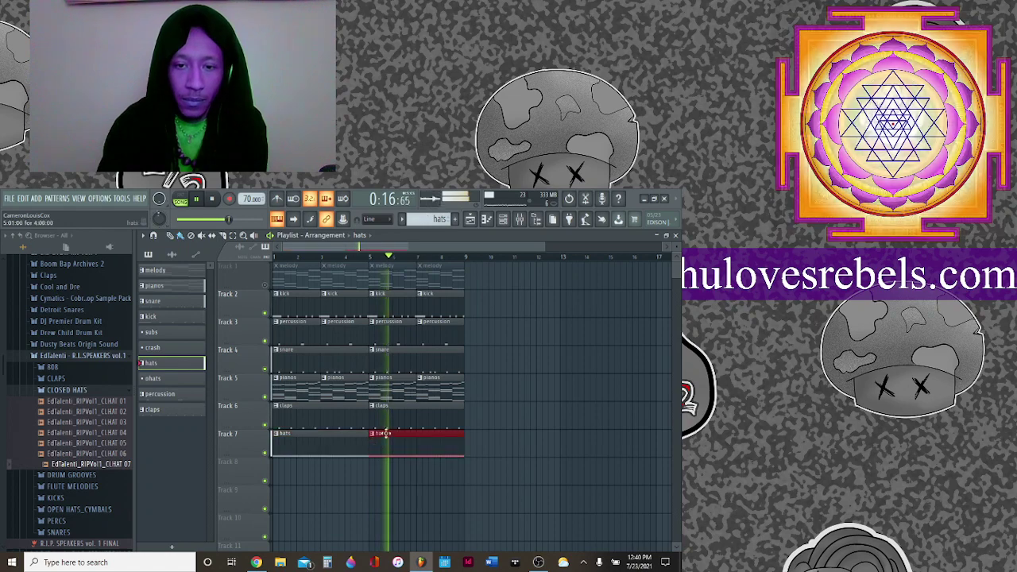
pyautogui.press('F6')
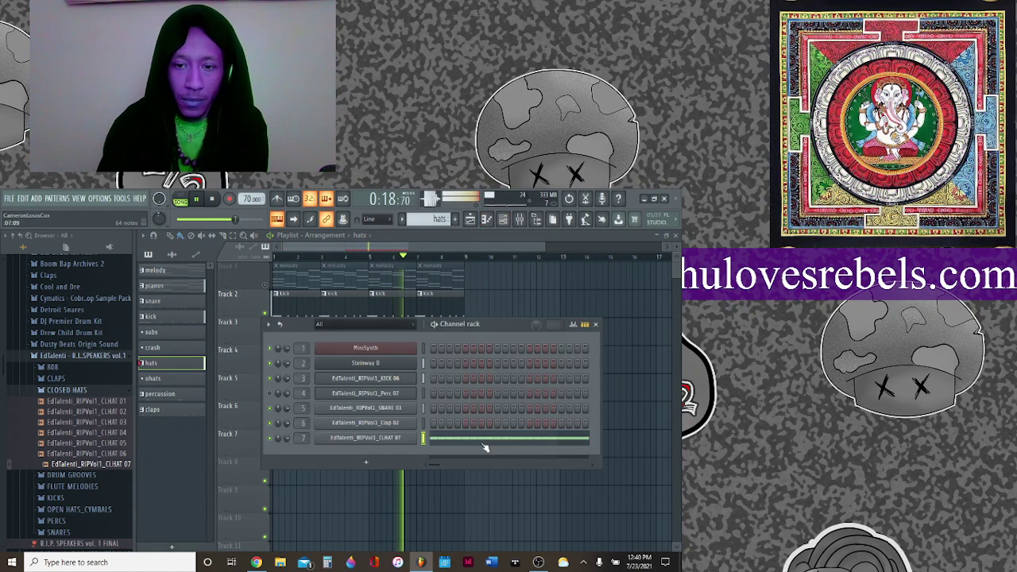
pyautogui.click(484, 447)
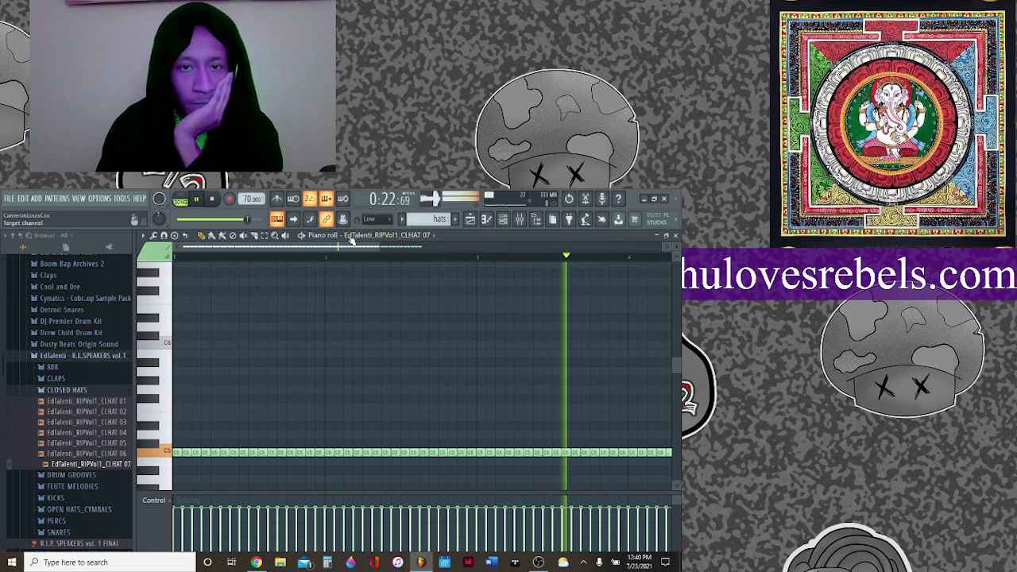
# Set the snap to (none) and add a short roll of D5 notes in the second half of beat 1, bar 1.
pyautogui.click(369, 219)
pyautogui.click(377, 270)
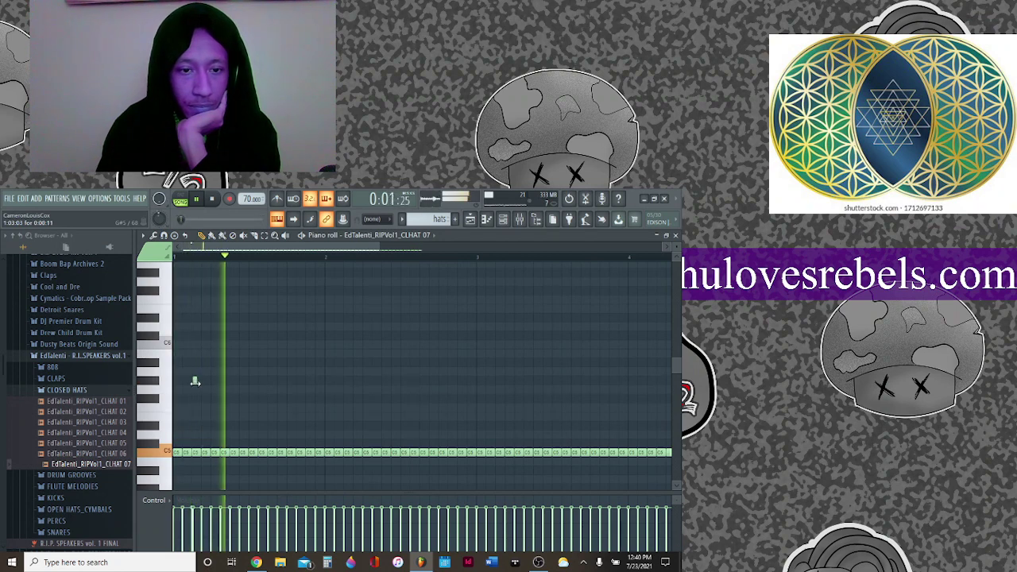
pyautogui.click(193, 416)
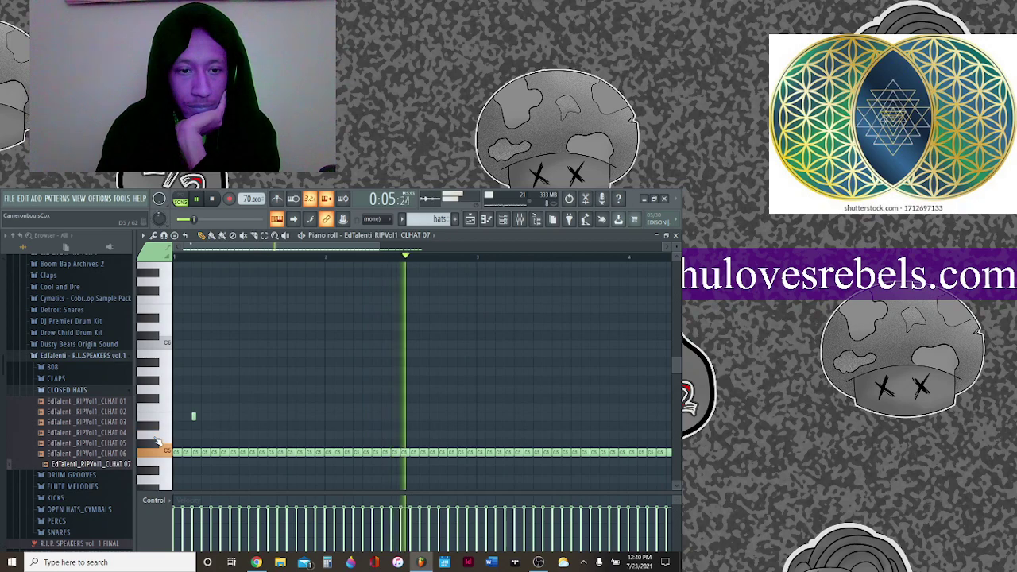
pyautogui.moveTo(193, 416); pyautogui.dragTo(192, 439)
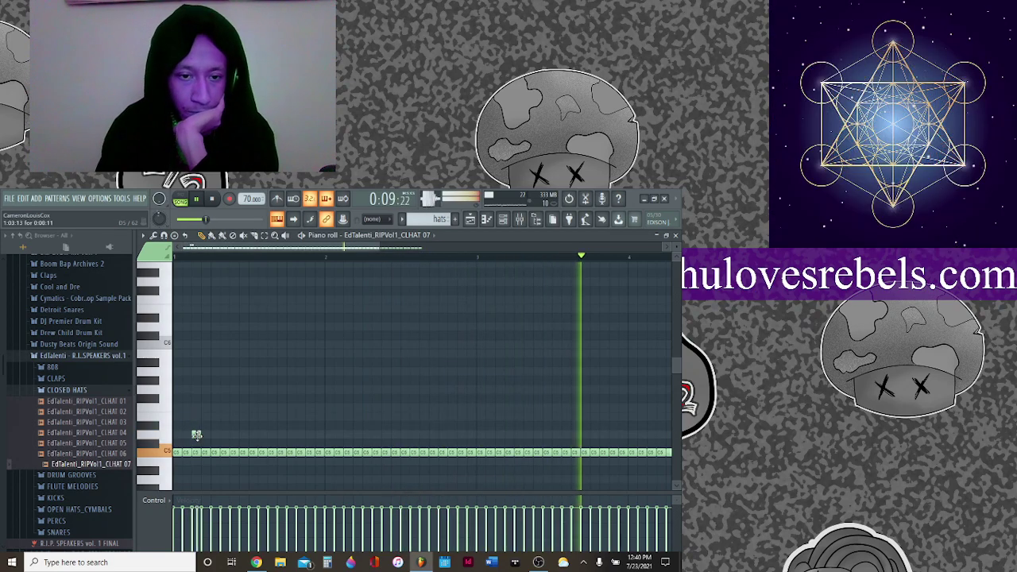
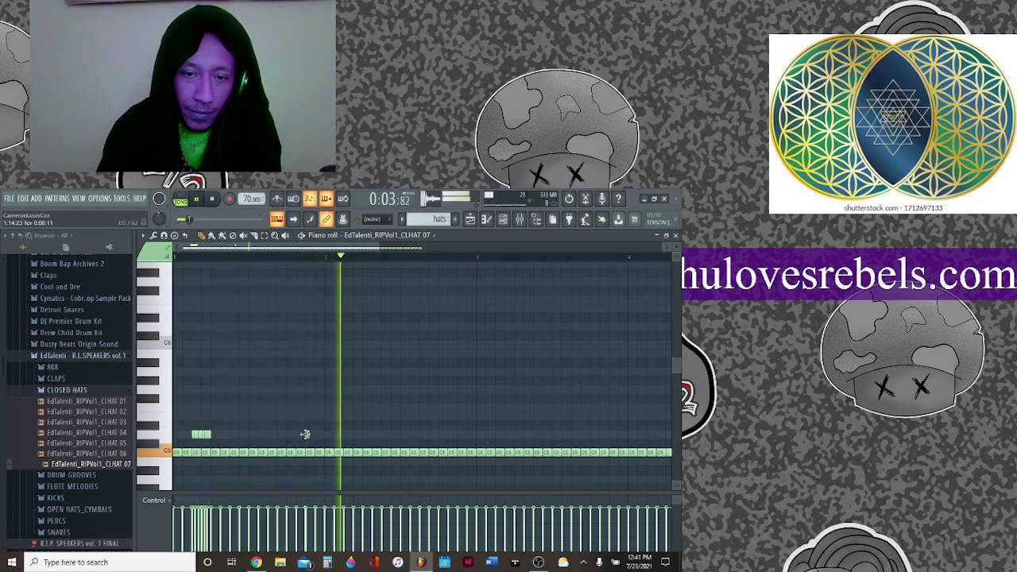
# Duplicate the D5 hat roll and move the copy to the end of bar 1.
pyautogui.click(268, 239)
pyautogui.click(202, 434)
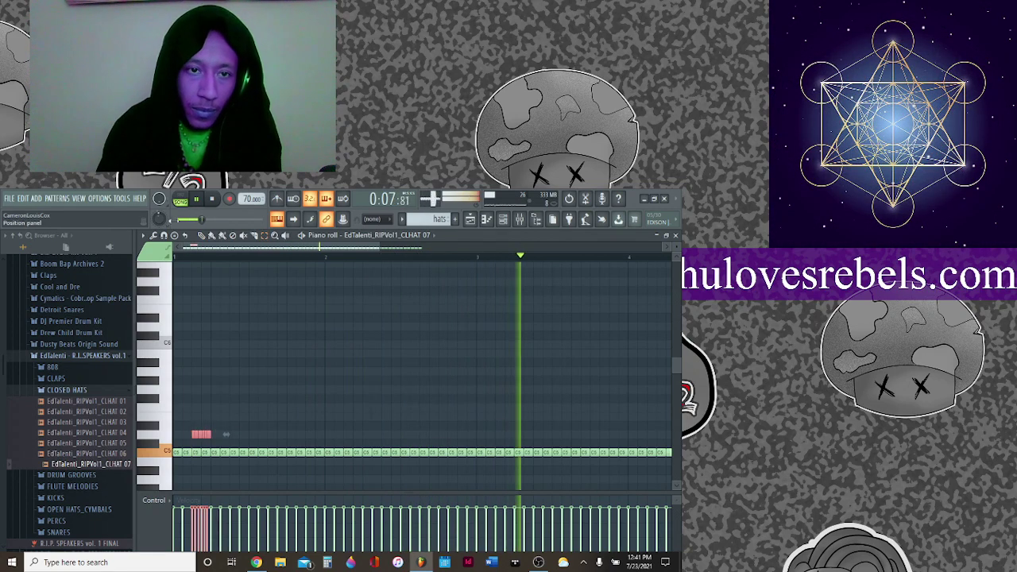
pyautogui.click(143, 235)
pyautogui.moveTo(169, 259)
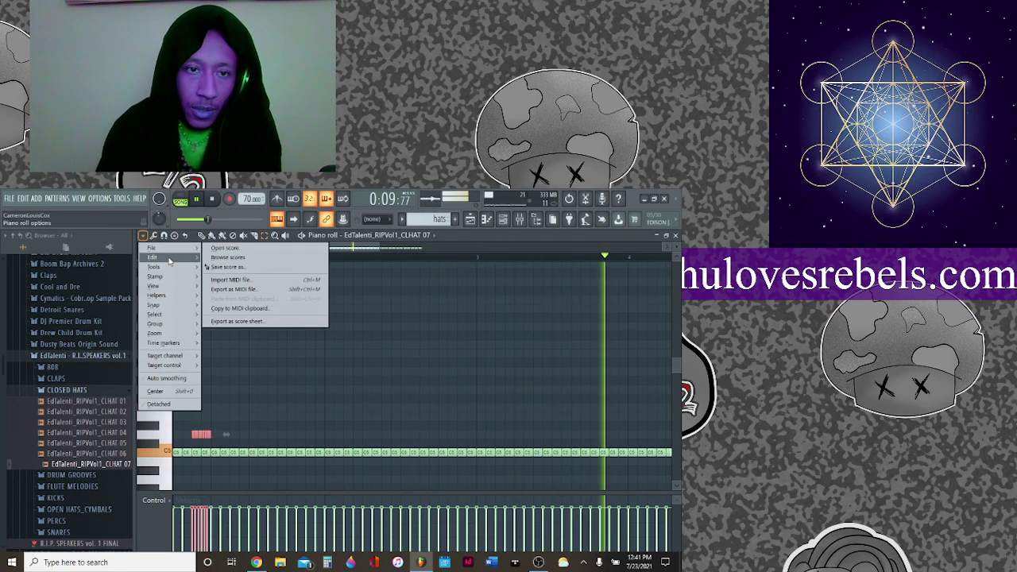
pyautogui.click(238, 286)
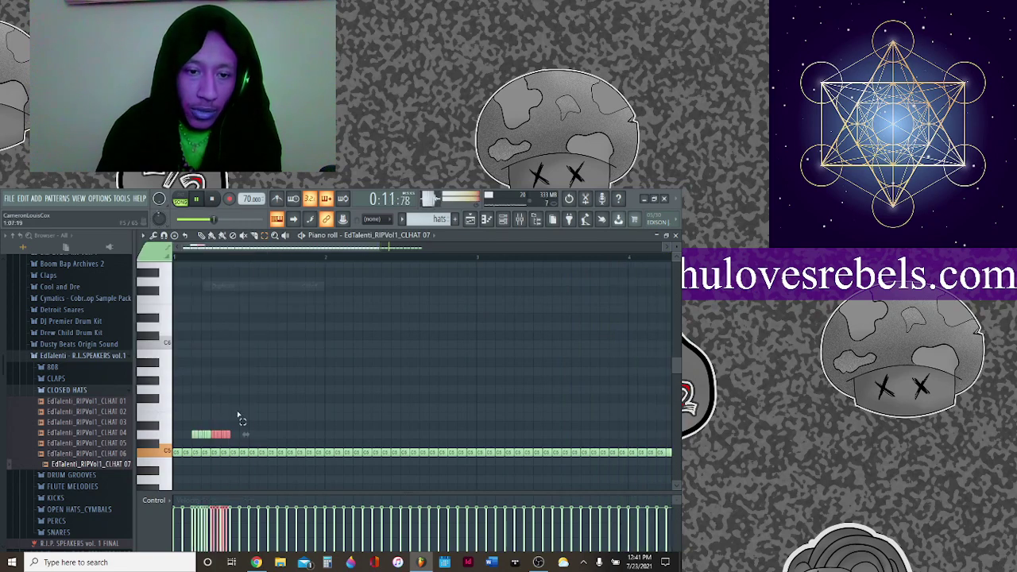
pyautogui.moveTo(223, 434); pyautogui.dragTo(315, 433)
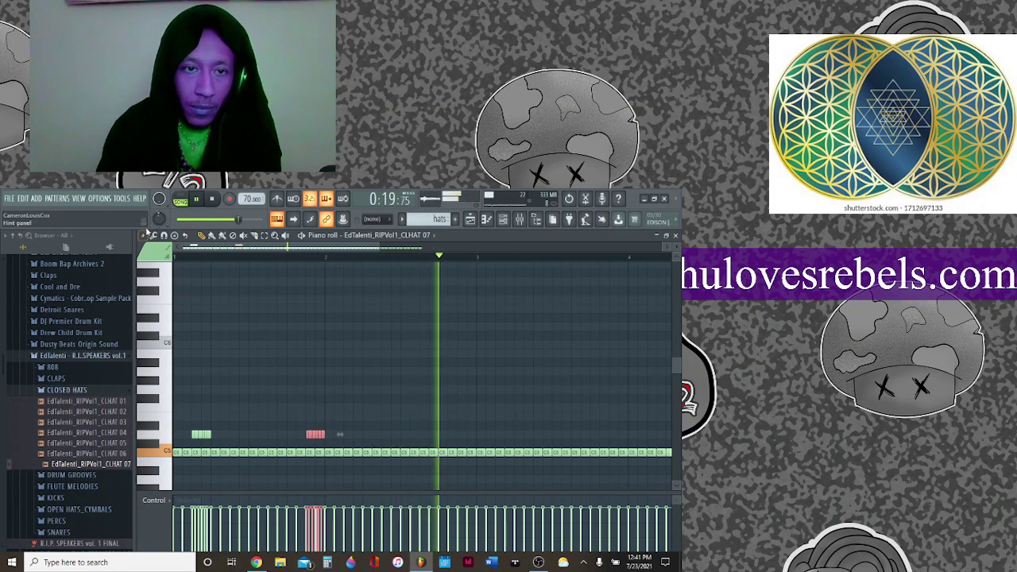
# Add two separate short D5 hat notes near the end of bar 2.
pyautogui.click(459, 434)
pyautogui.click(459, 434)
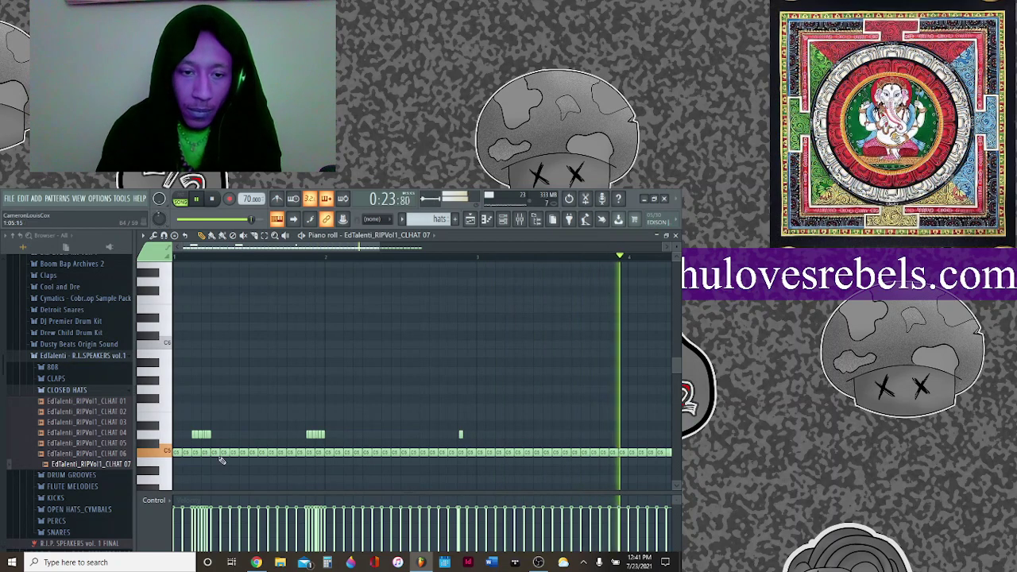
pyautogui.rightClick(459, 434)
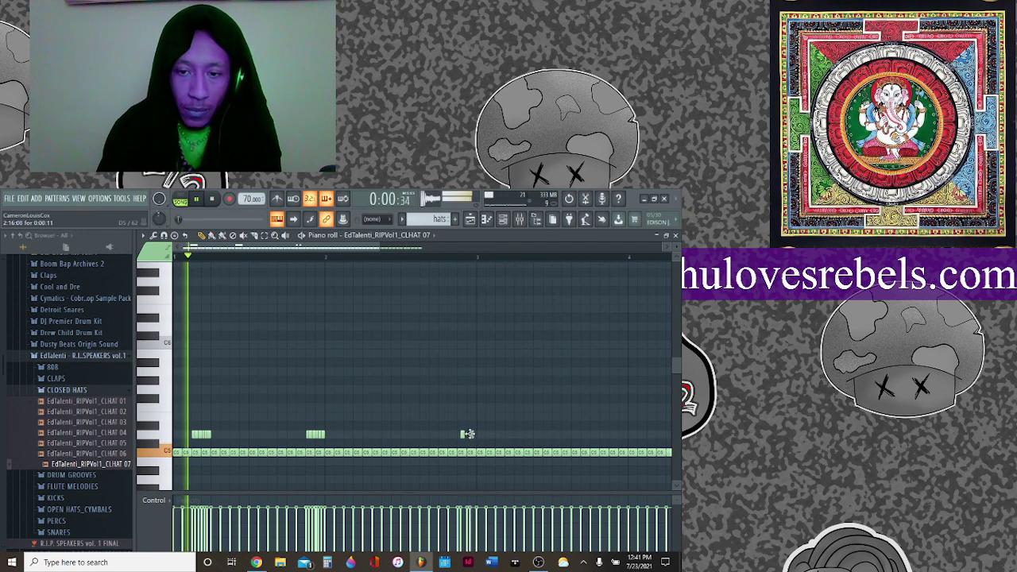
pyautogui.click(471, 435)
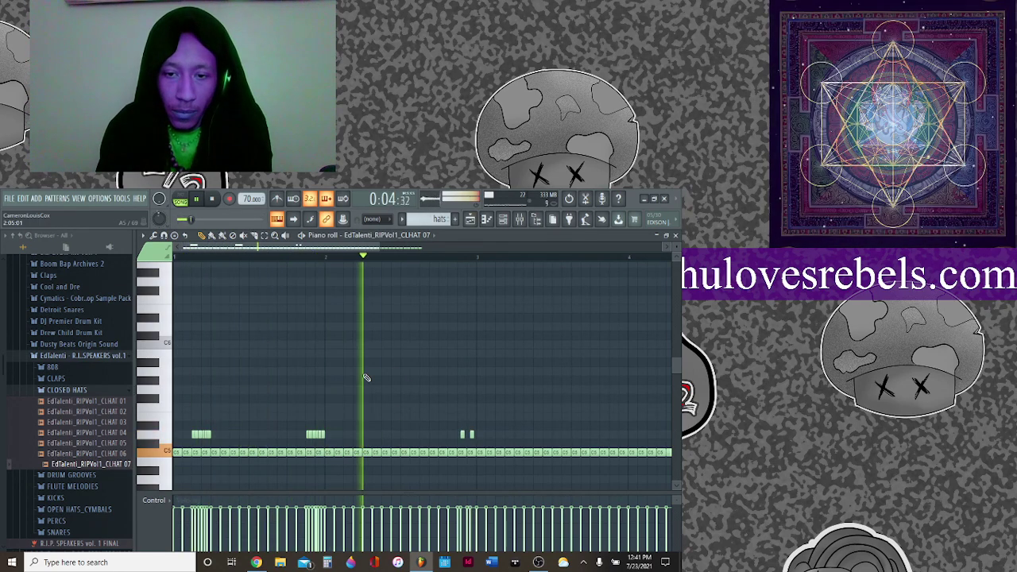
pyautogui.moveTo(388, 252); pyautogui.dragTo(408, 422)
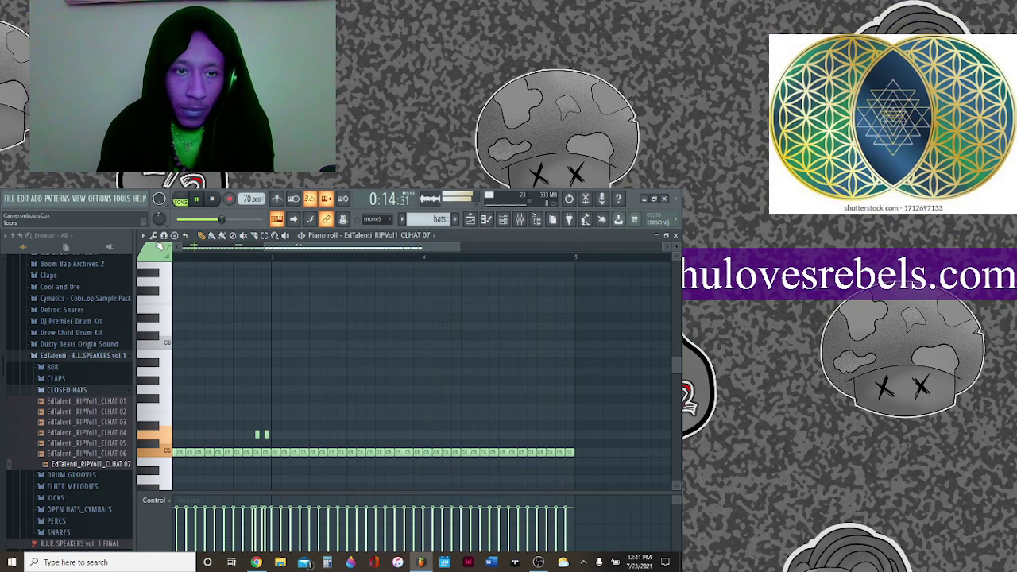
pyautogui.click(143, 235)
pyautogui.moveTo(157, 261)
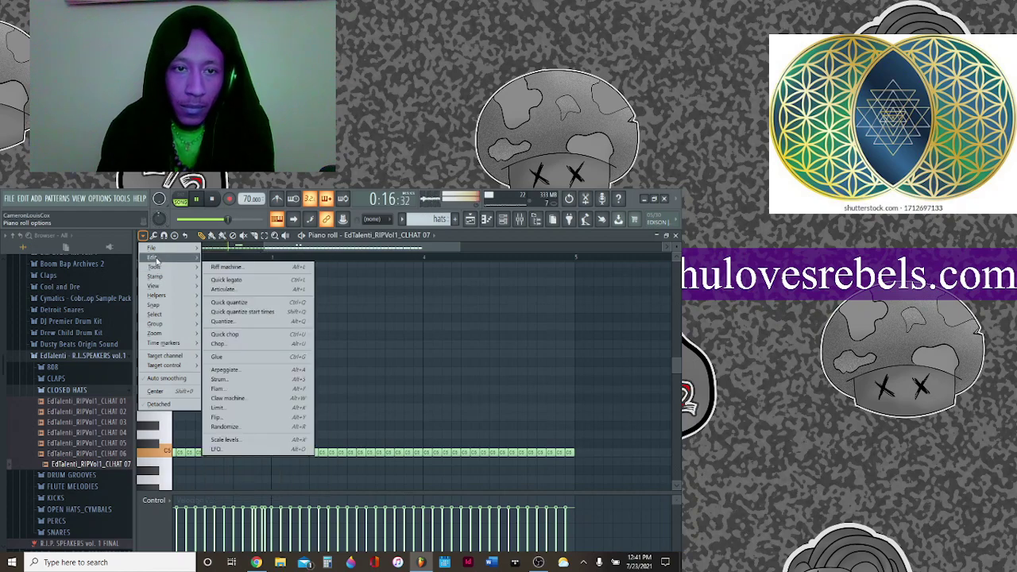
pyautogui.click(230, 286)
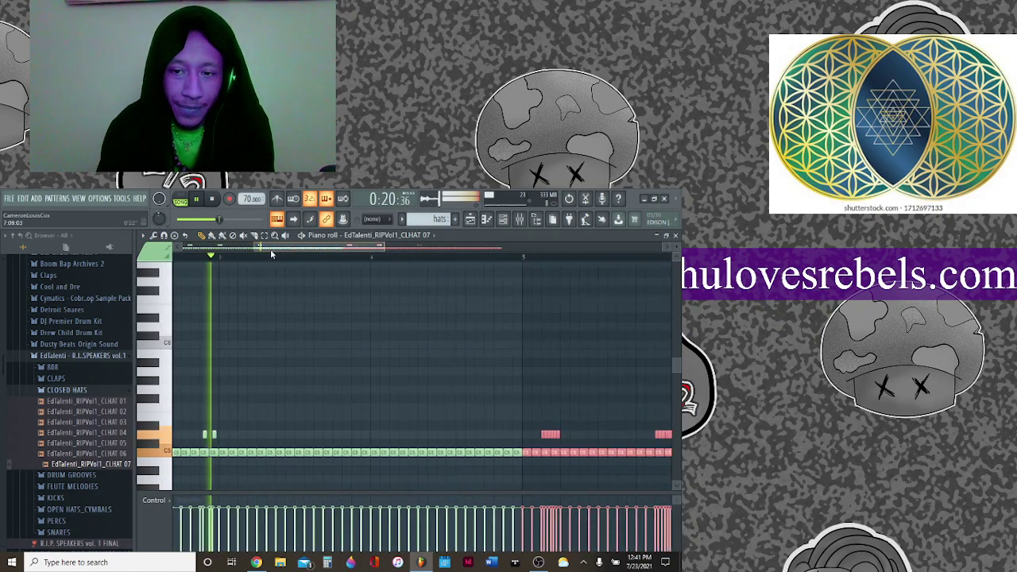
pyautogui.press('Delete')
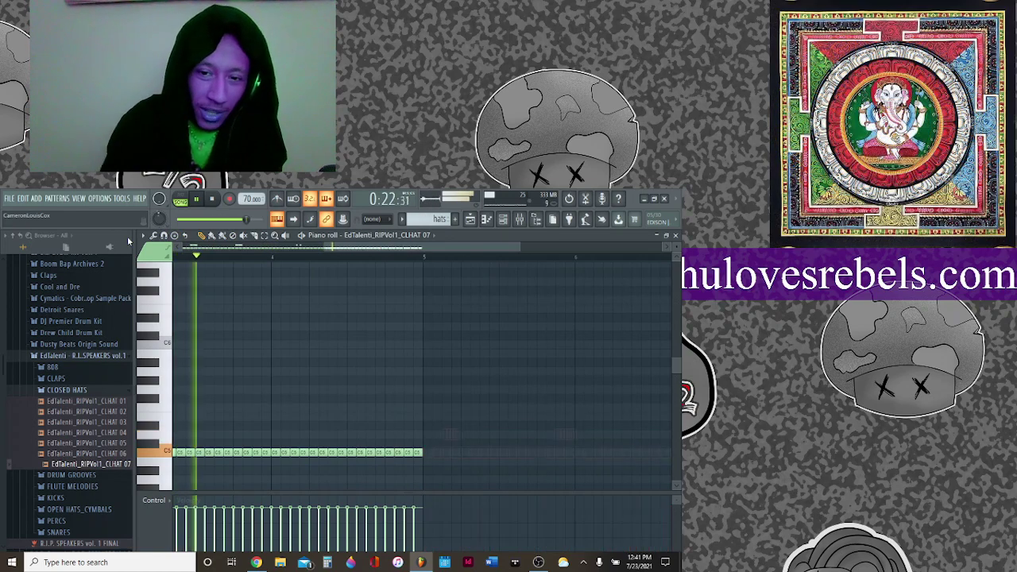
pyautogui.scroll(4, 281, 247)
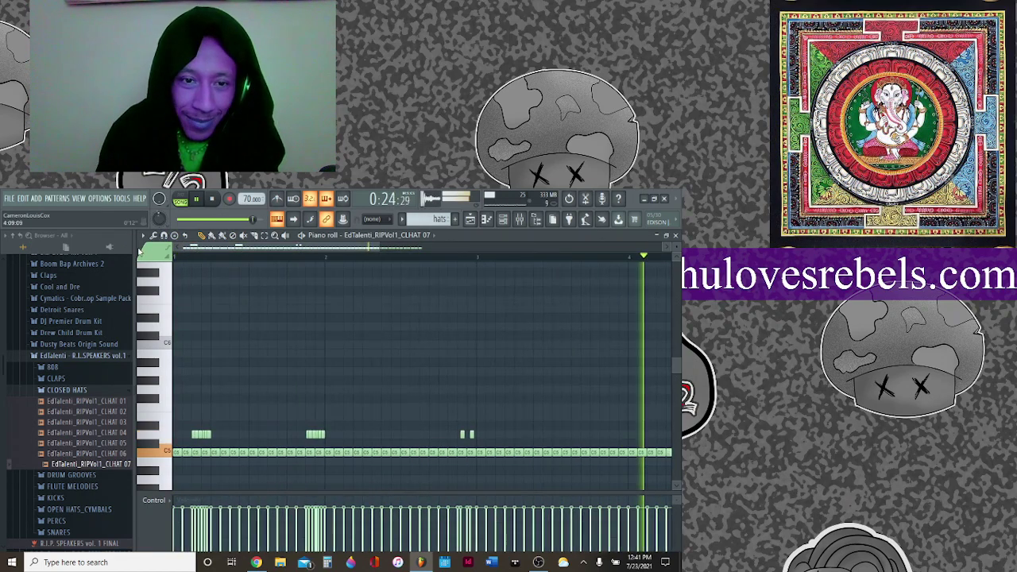
# Mute the pianos on Track 5 in the playlist and unmute the Perc 07 channel in the channel rack.
pyautogui.click(471, 220)
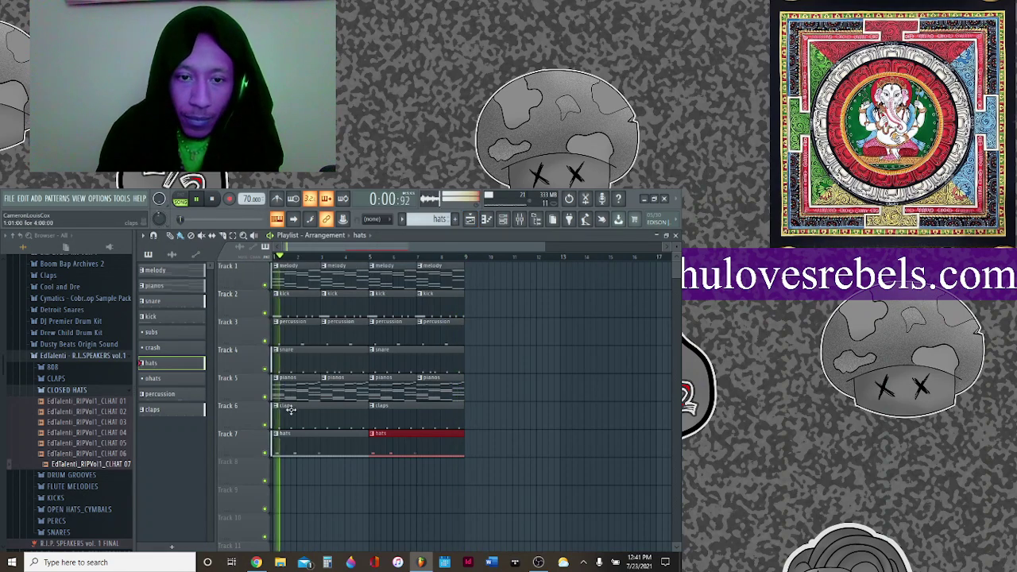
pyautogui.click(266, 397)
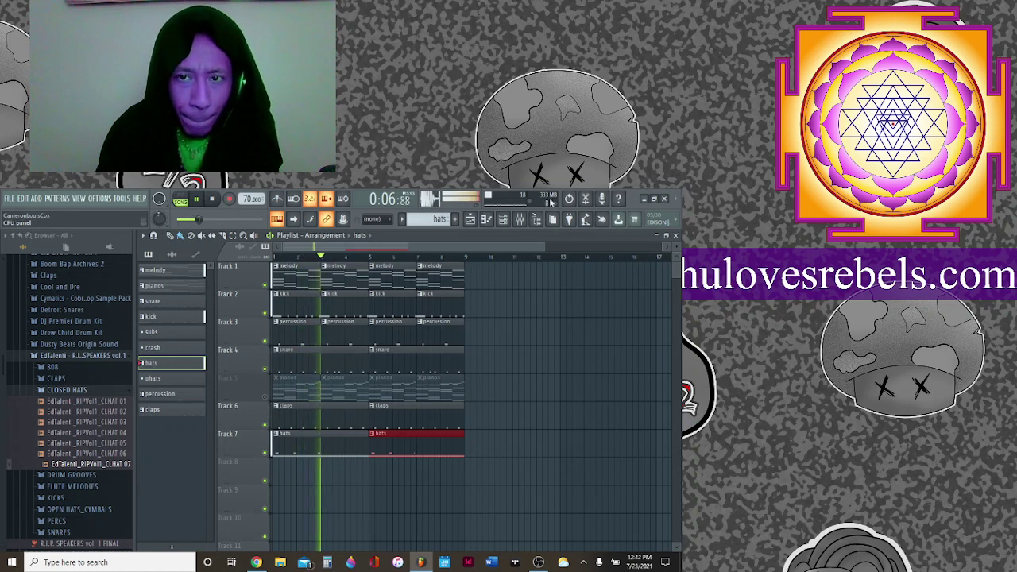
pyautogui.click(503, 219)
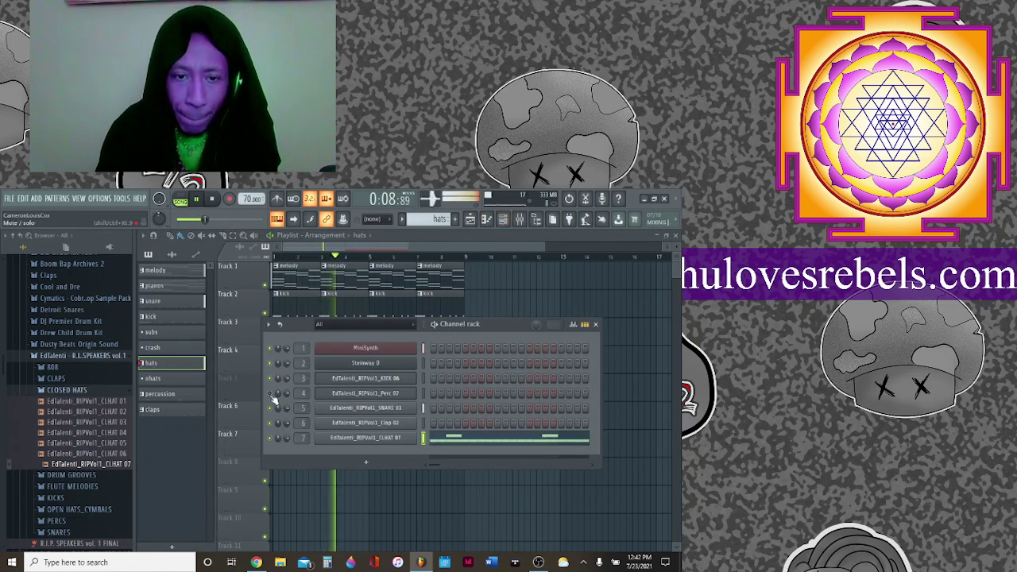
pyautogui.click(348, 251)
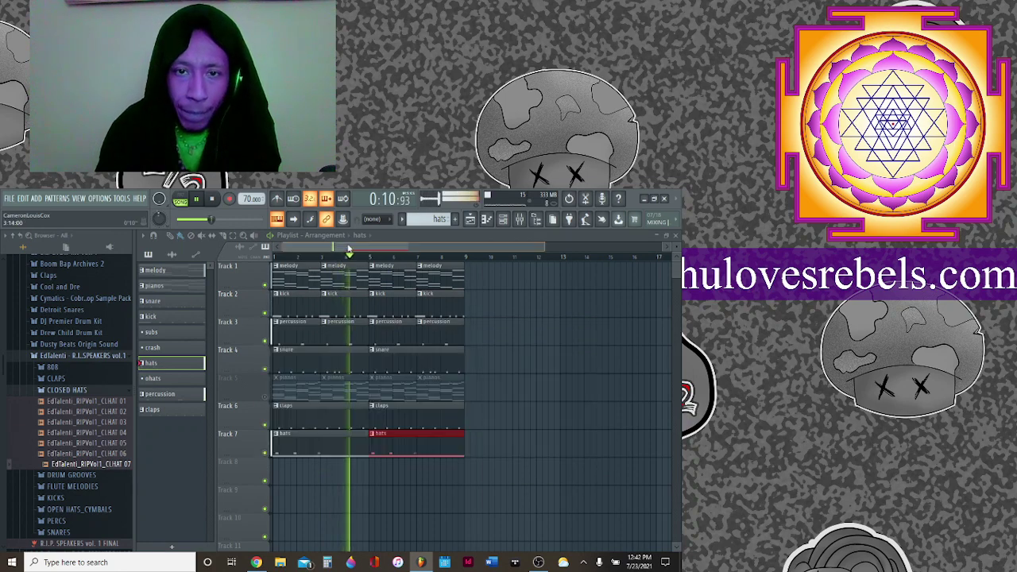
pyautogui.click(503, 221)
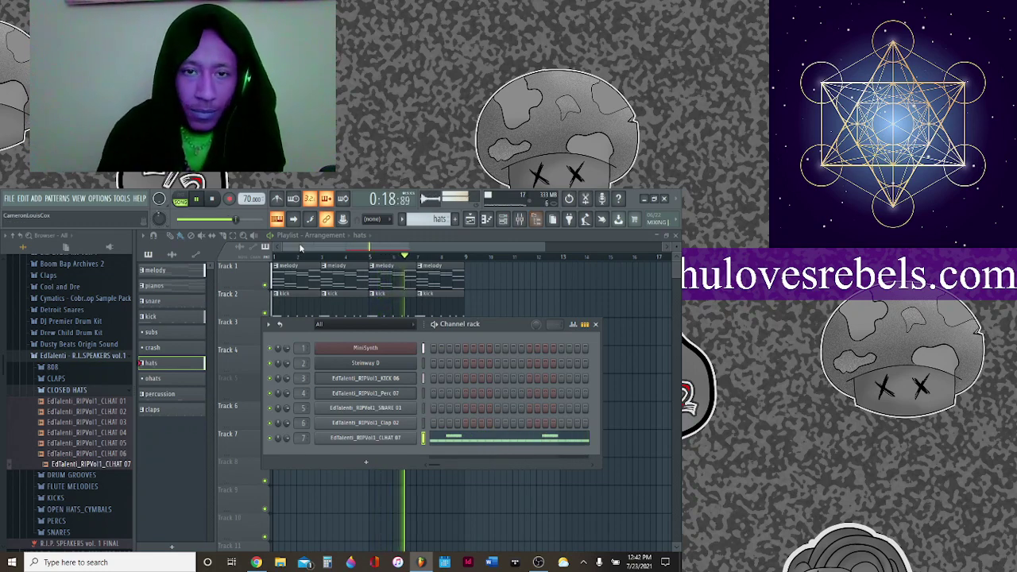
pyautogui.press('F6')
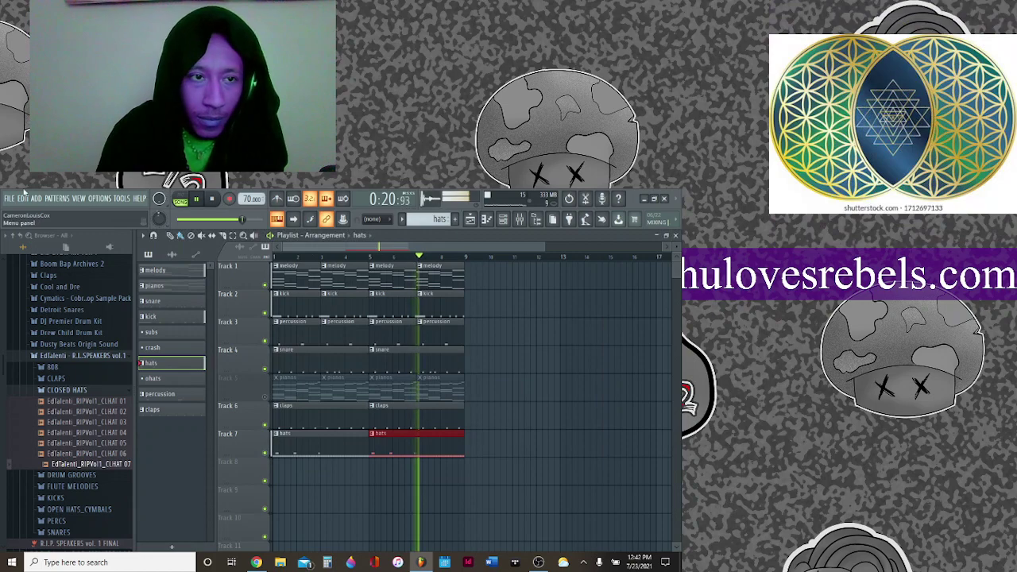
# Save the project as Beat14 in the DialChill folder and stop playback.
pyautogui.click(9, 198)
pyautogui.click(21, 244)
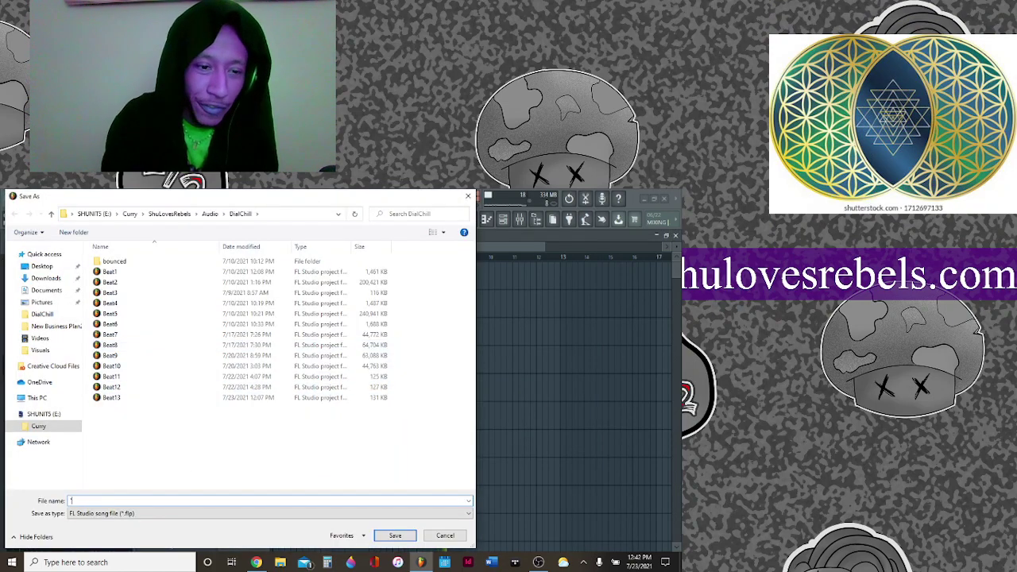
pyautogui.write('Beat14')
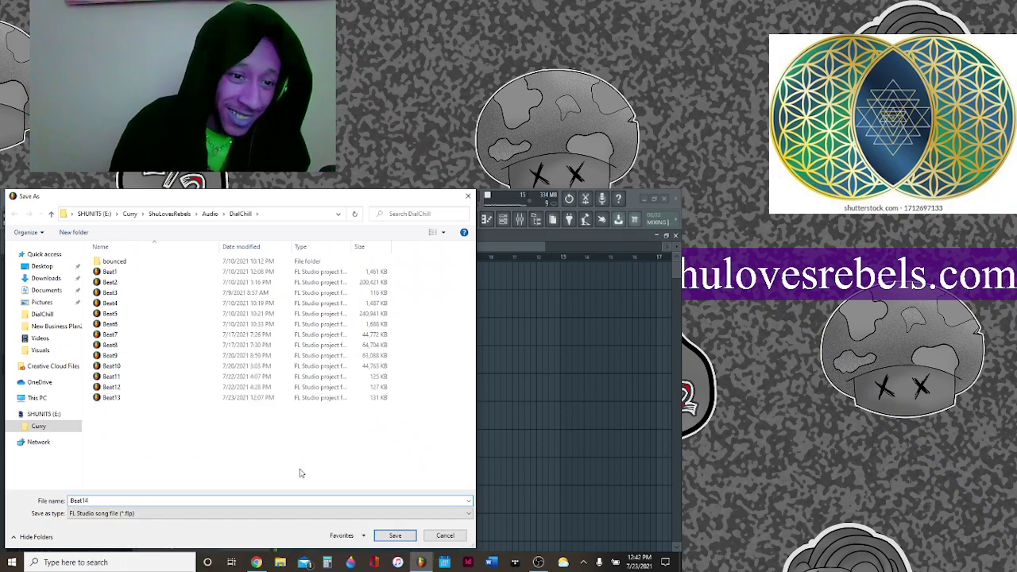
pyautogui.press('Return')
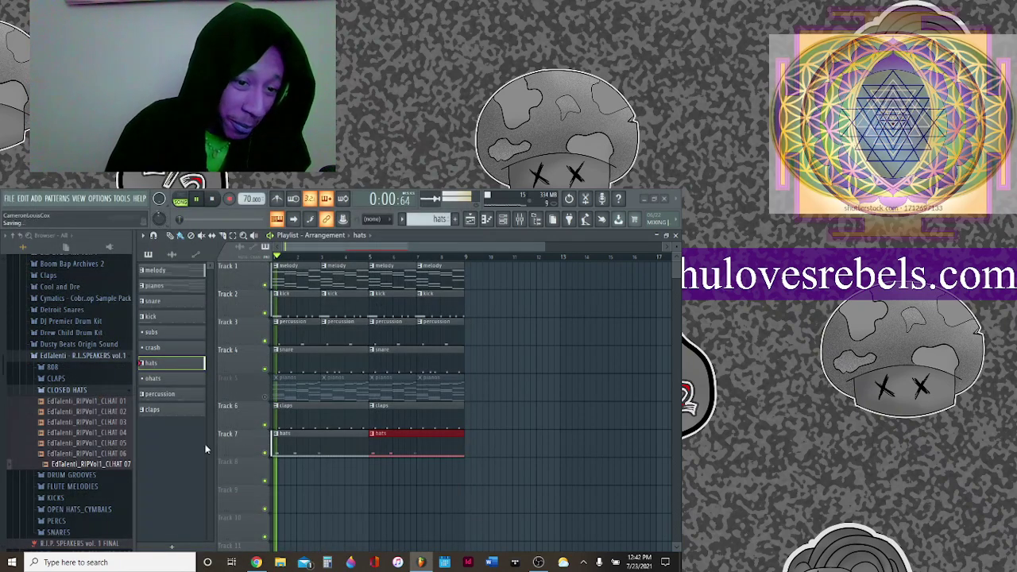
pyautogui.click(215, 201)
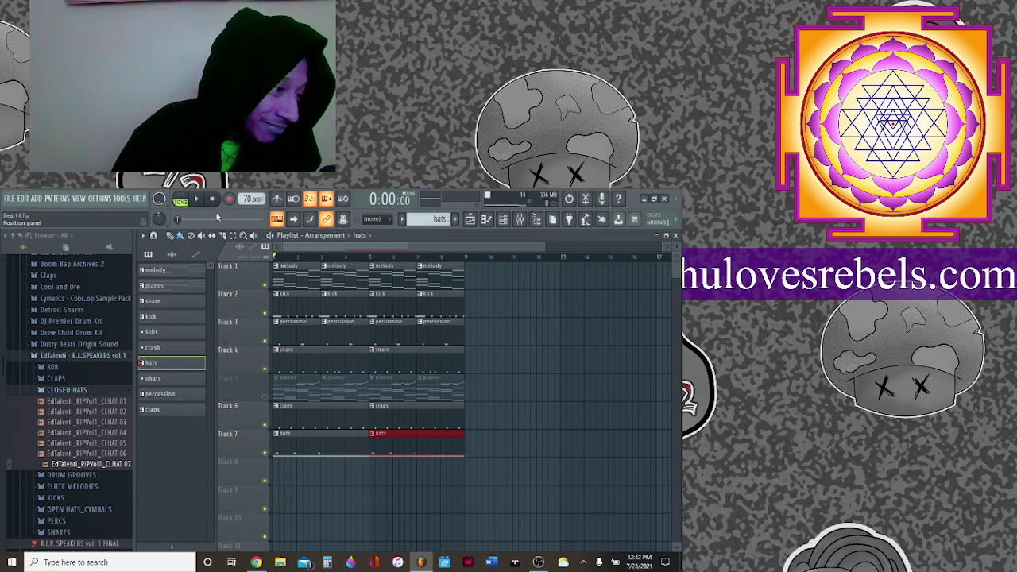
pyautogui.click(10, 198)
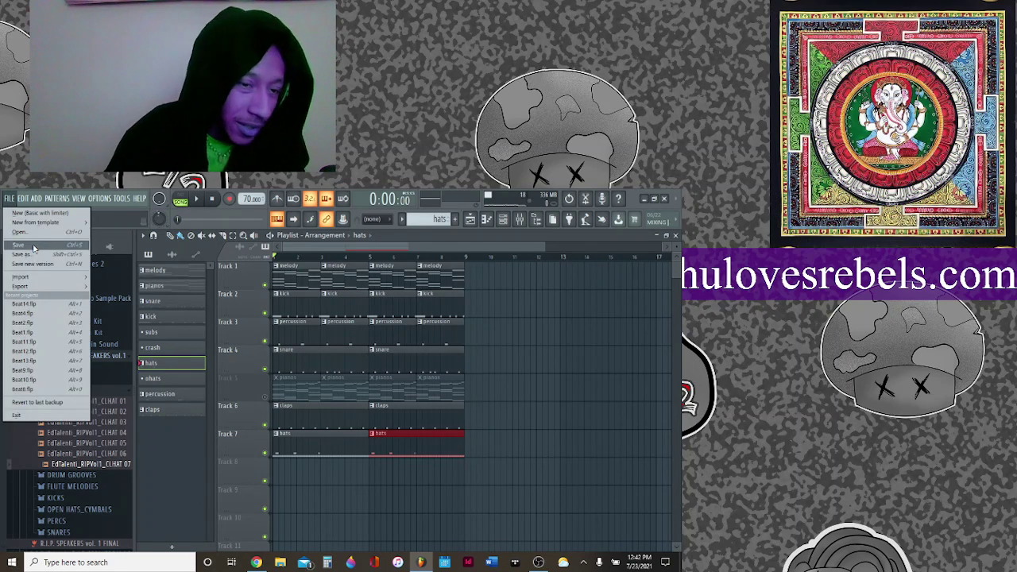
pyautogui.moveTo(26, 223)
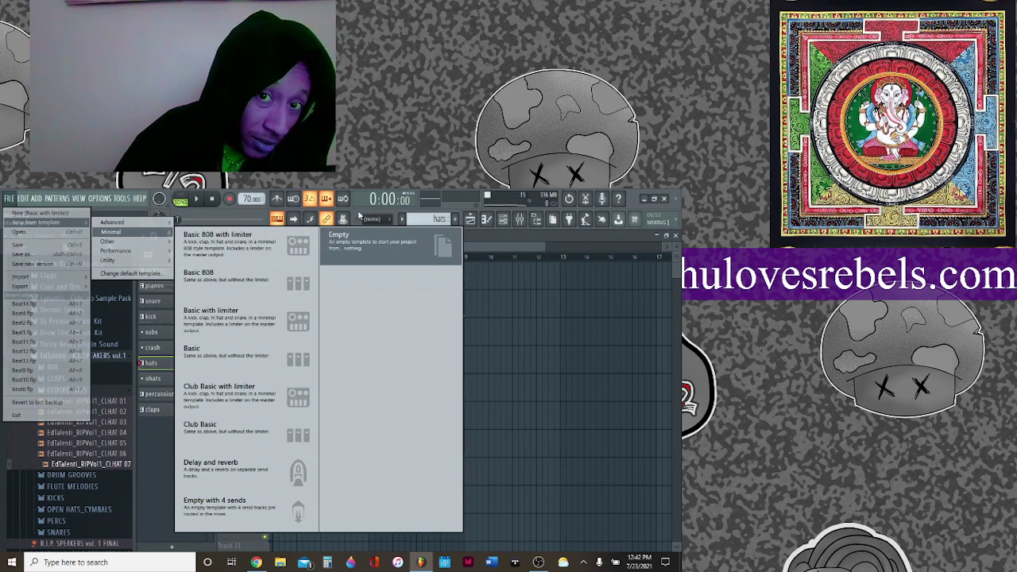
pyautogui.click(359, 214)
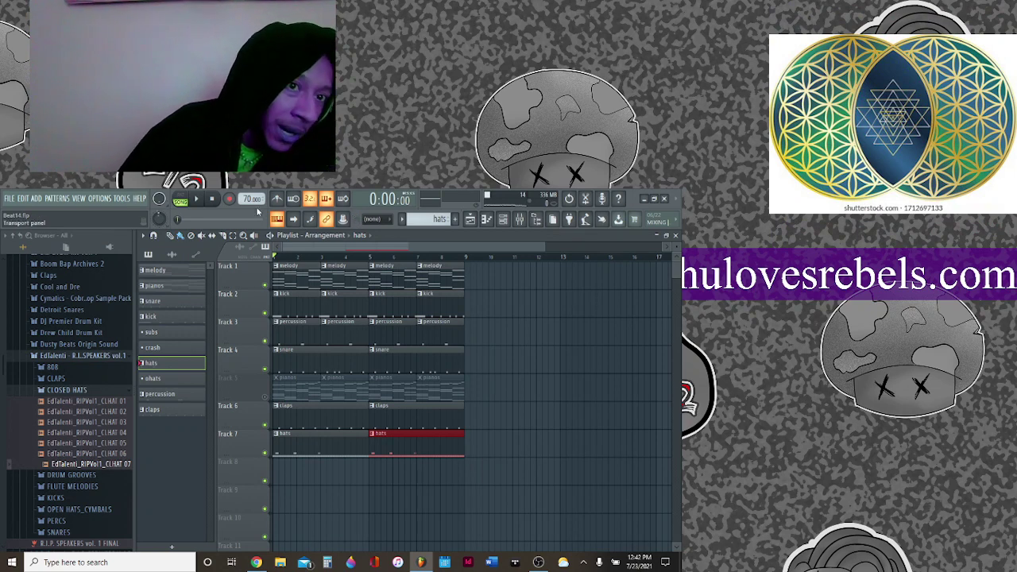
# Bring up the minimal templates for starting a new project.
pyautogui.click(10, 198)
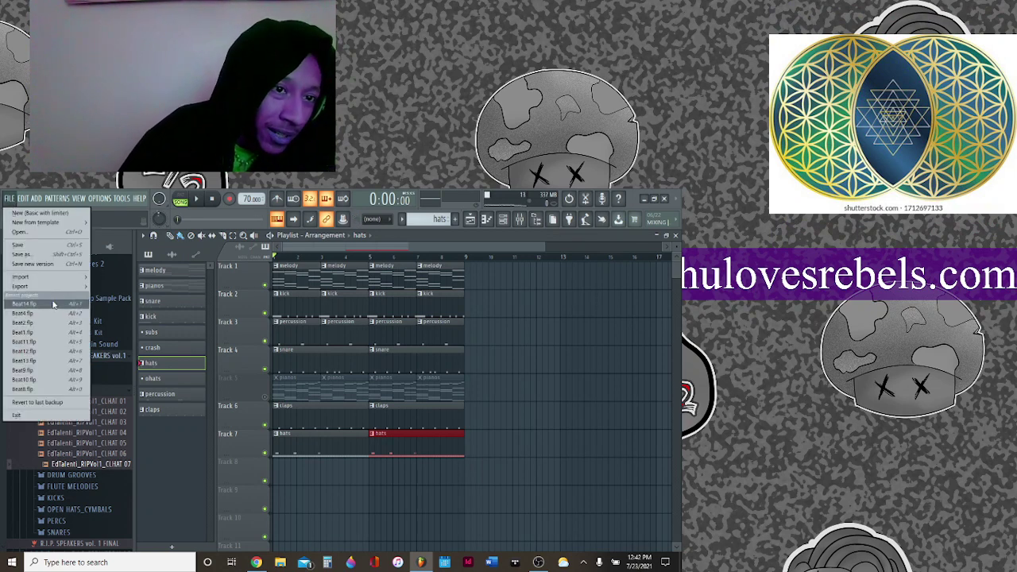
pyautogui.moveTo(39, 223)
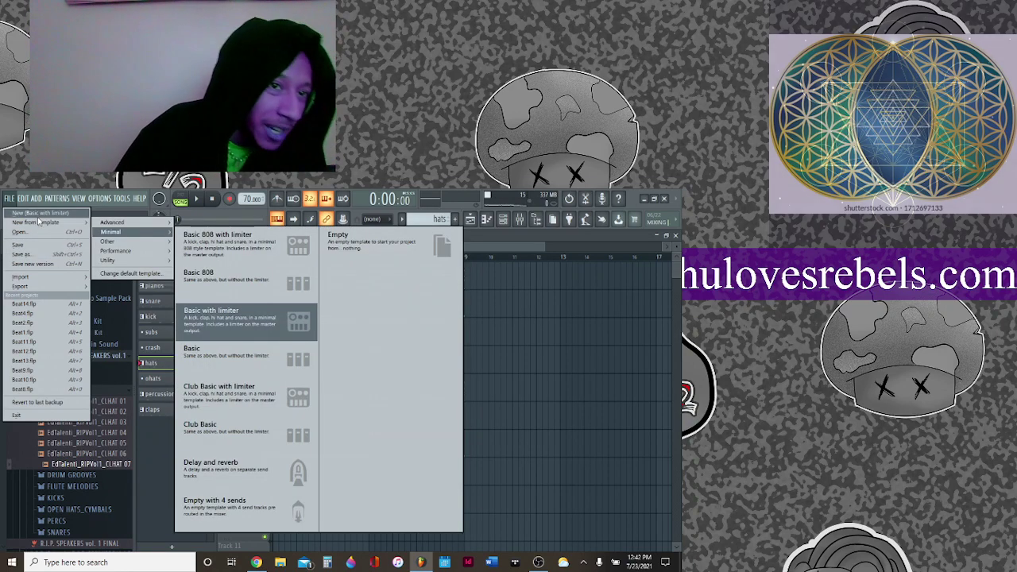
# Start a new project from the Basic with limiter template and delete its Kick, Clap, Hat and Snare channels.
pyautogui.click(202, 266)
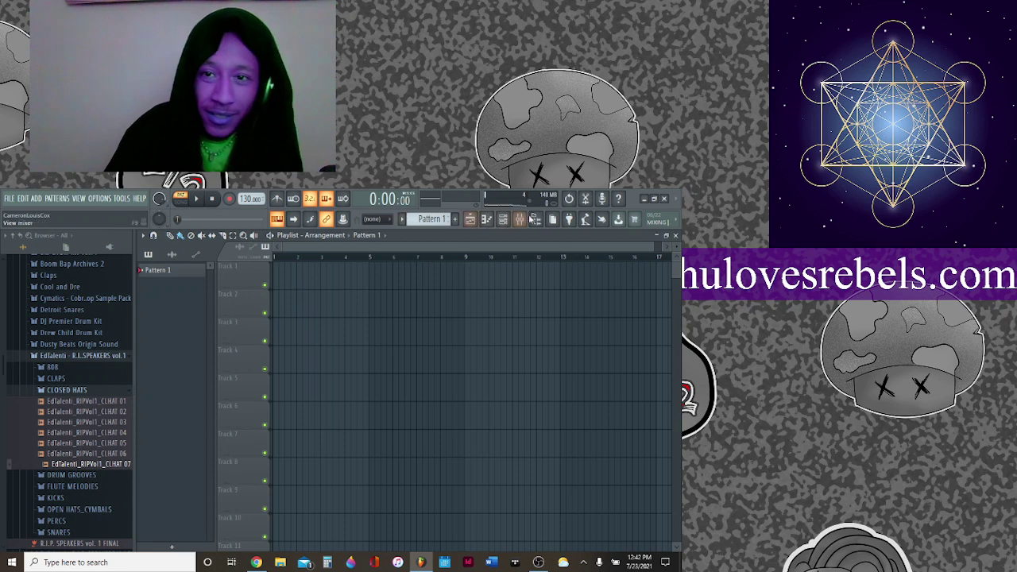
pyautogui.click(503, 221)
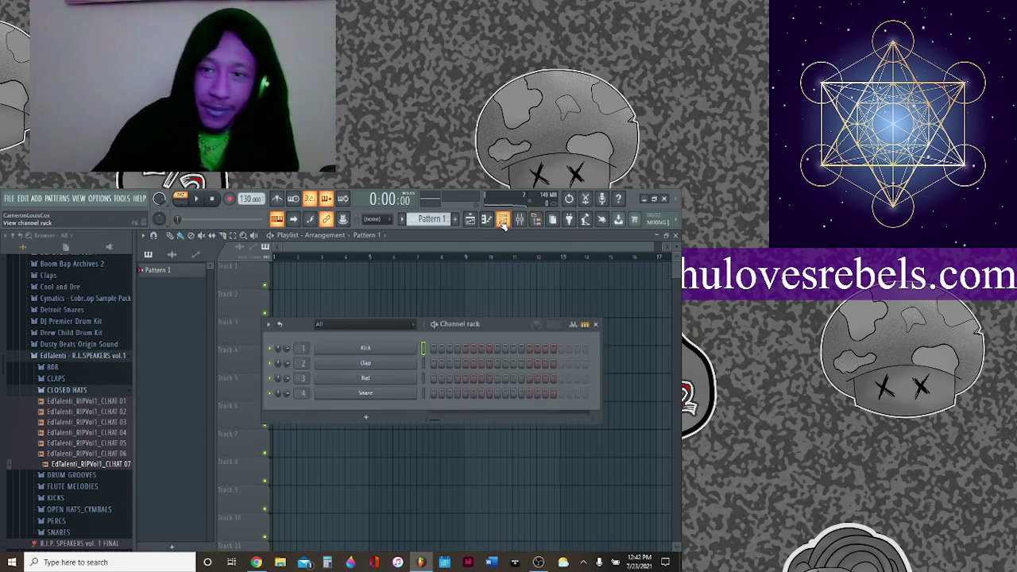
pyautogui.rightClick(354, 349)
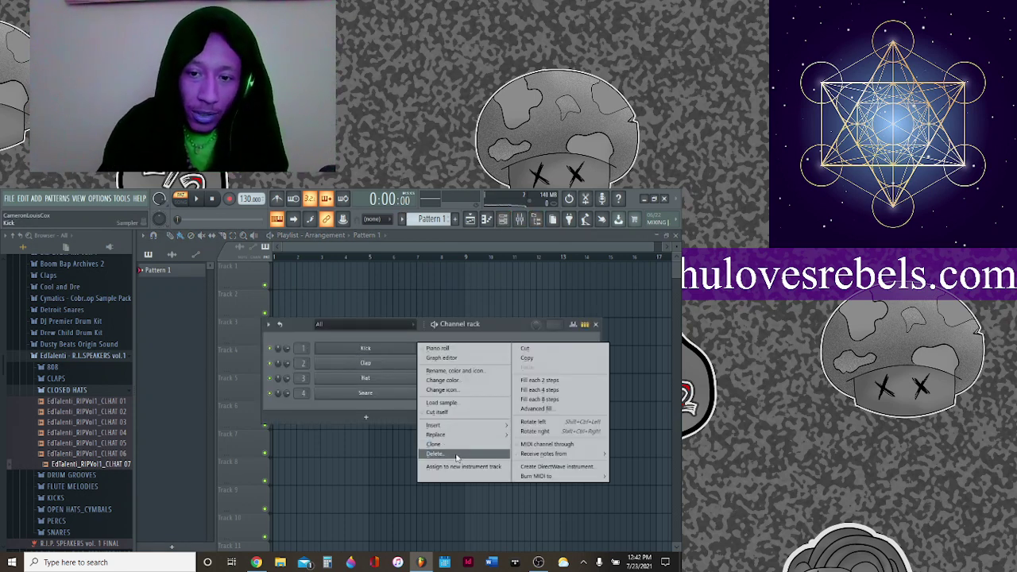
pyautogui.click(455, 455)
pyautogui.rightClick(340, 350)
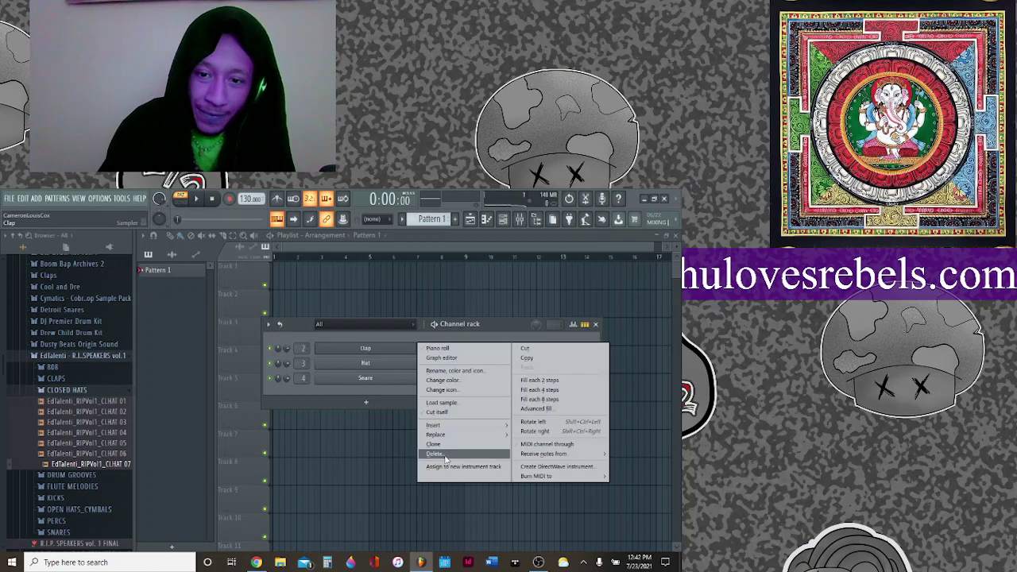
pyautogui.click(444, 455)
pyautogui.rightClick(346, 350)
pyautogui.click(444, 455)
pyautogui.rightClick(363, 350)
pyautogui.click(439, 456)
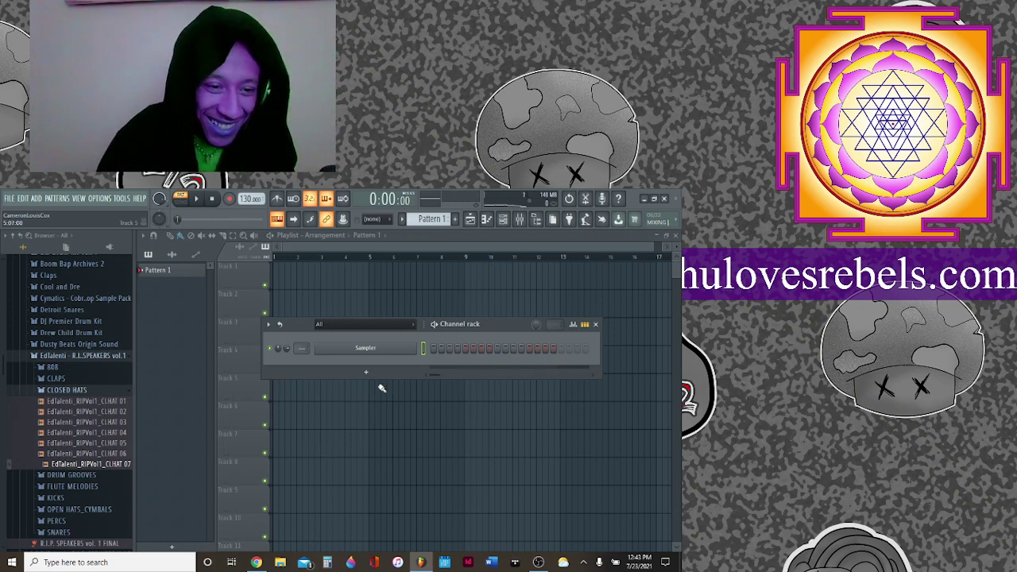
# Place EdTalenti_GALAXY_116bpm_Dmin from the EdTalenti_BONES_melody pack folder at the start of playlist Track 1 and play it.
pyautogui.scroll(-5, 93, 456)
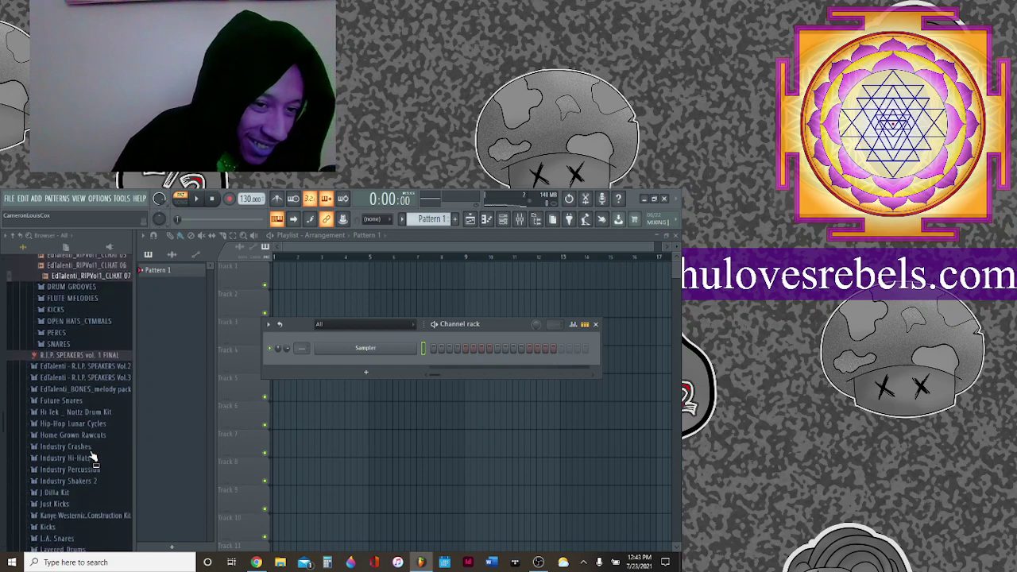
pyautogui.click(93, 389)
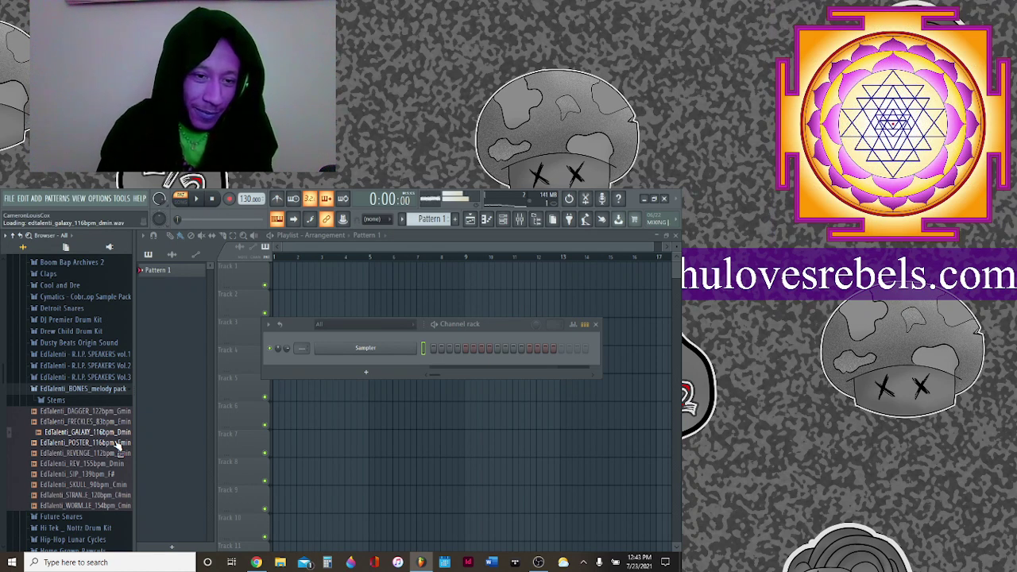
pyautogui.moveTo(116, 435); pyautogui.dragTo(280, 274)
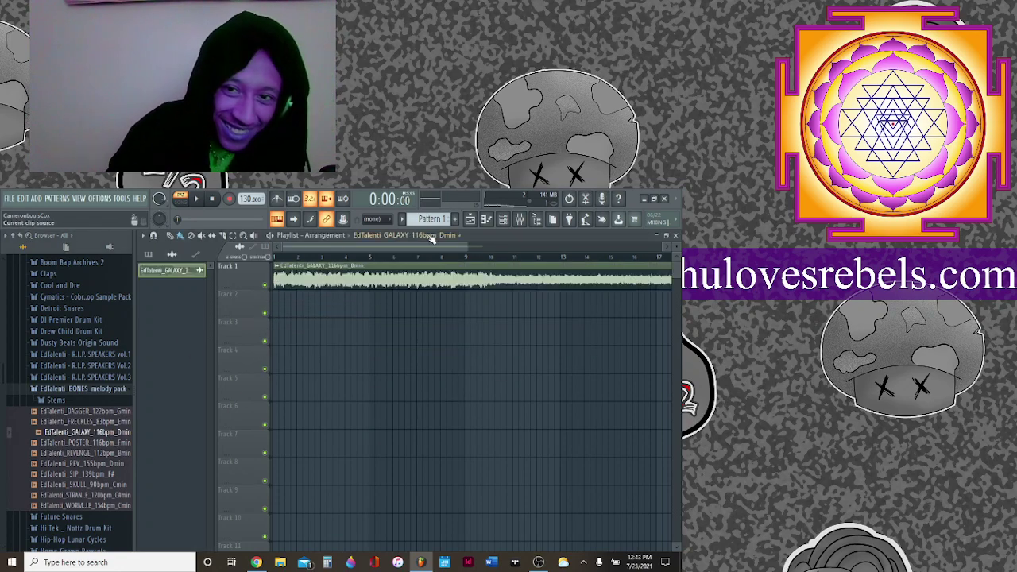
pyautogui.scroll(-2, 318, 248)
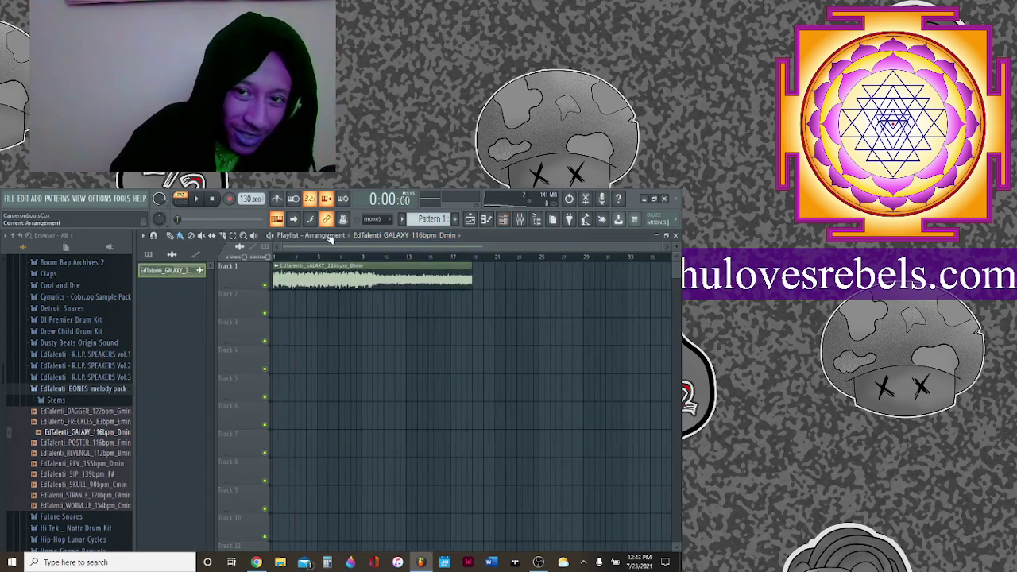
pyautogui.click(197, 198)
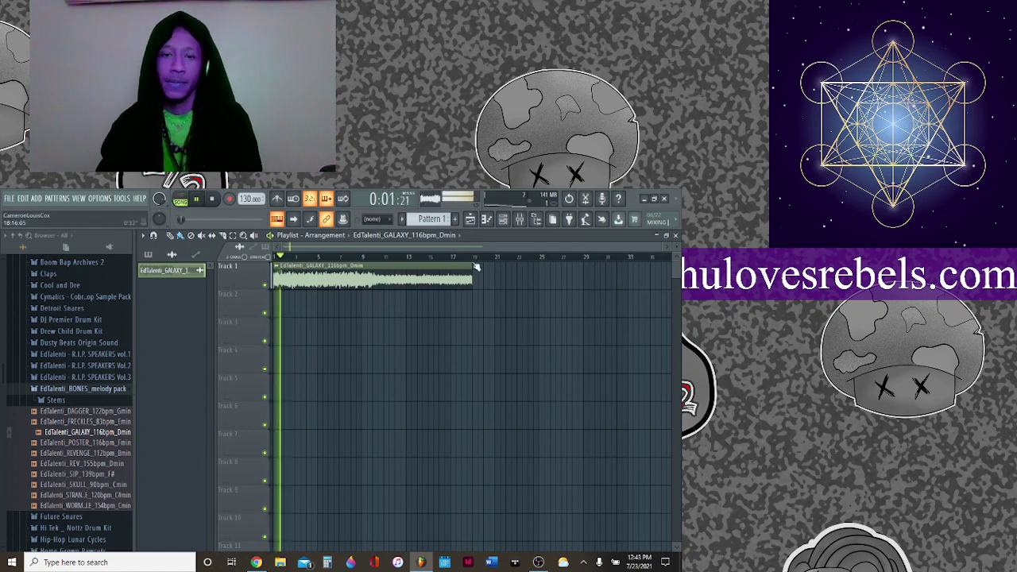
# Time-stretch the EdTalenti_GALAXY_116bpm_Dmin clip to 16 bars and route its channel to mixer track 1.
pyautogui.click(502, 220)
pyautogui.moveTo(456, 325); pyautogui.dragTo(465, 390)
pyautogui.click(388, 413)
pyautogui.moveTo(388, 350); pyautogui.dragTo(397, 423)
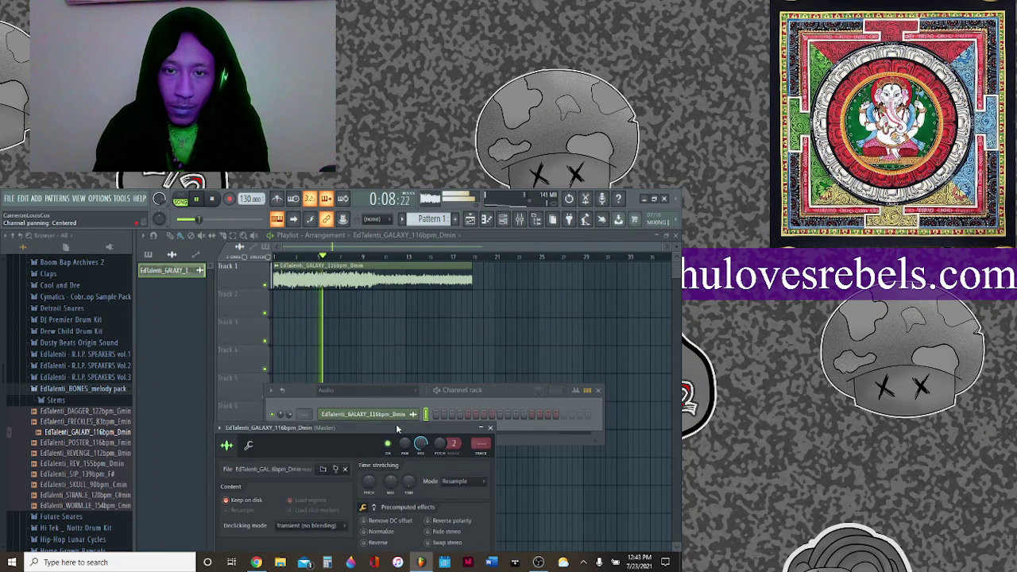
pyautogui.keyDown('alt'); pyautogui.click(409, 482); pyautogui.keyUp('alt')
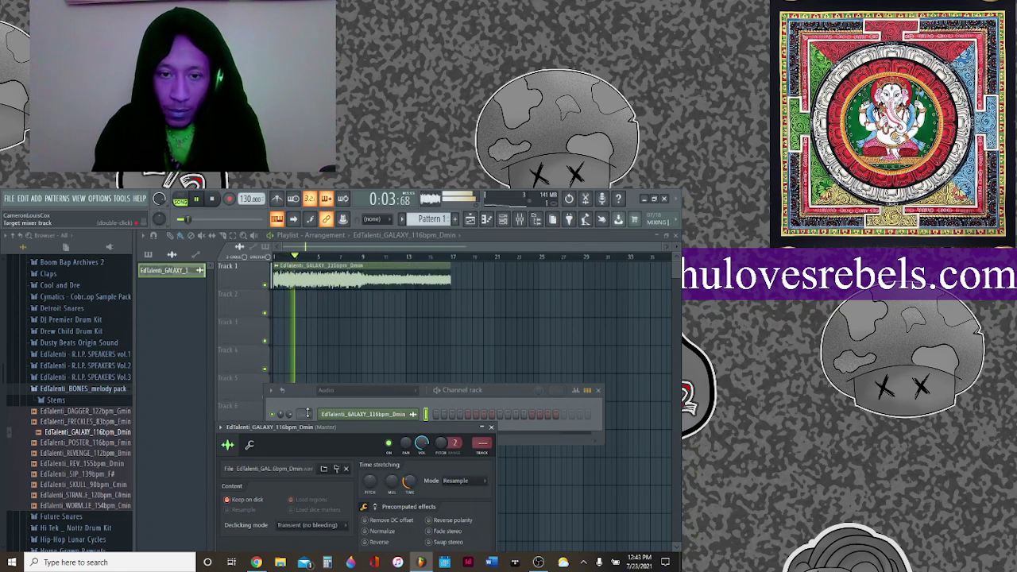
pyautogui.click(307, 412)
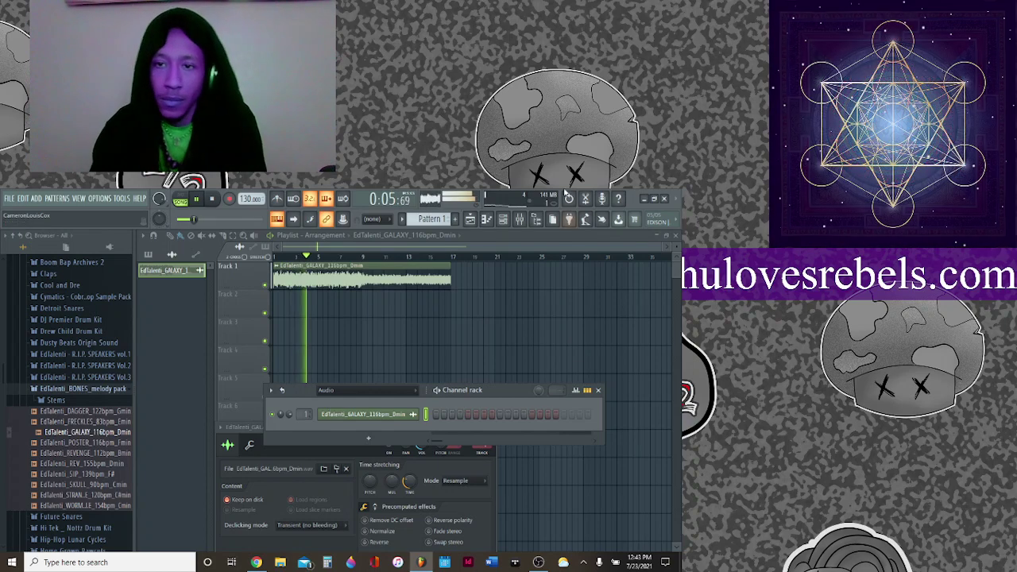
# Set the global snap to Line and return from the mixer to the playlist.
pyautogui.press('F9')
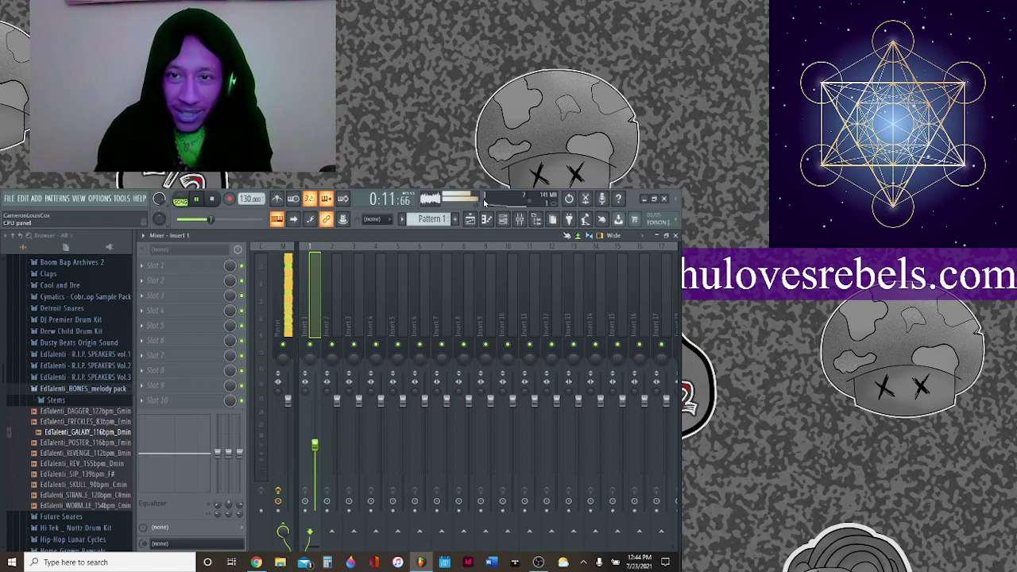
pyautogui.click(373, 221)
pyautogui.click(378, 238)
pyautogui.press('F9')
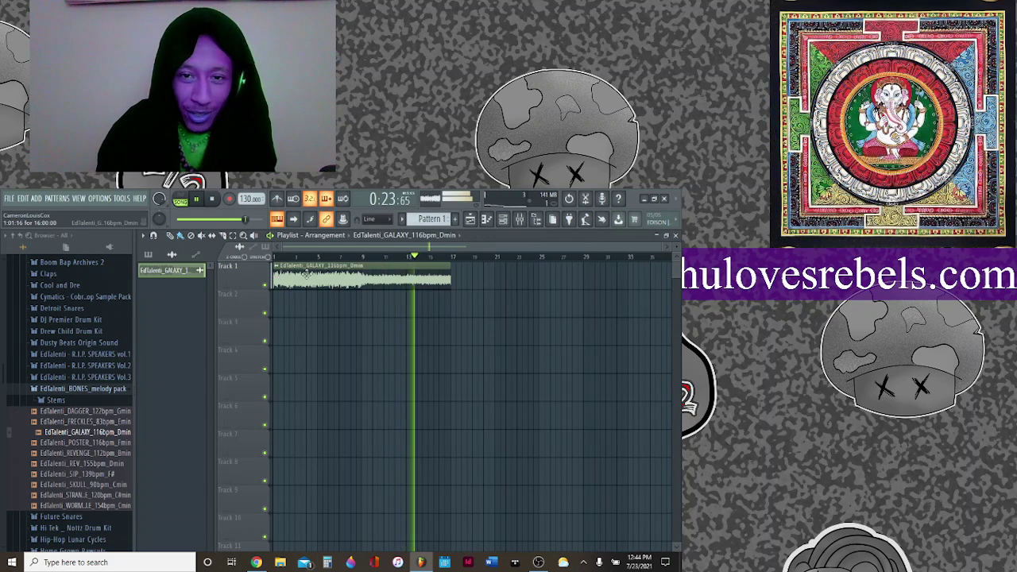
# Slice the melody clip on Track 1 at bar 9 and delete its second half.
pyautogui.click(223, 236)
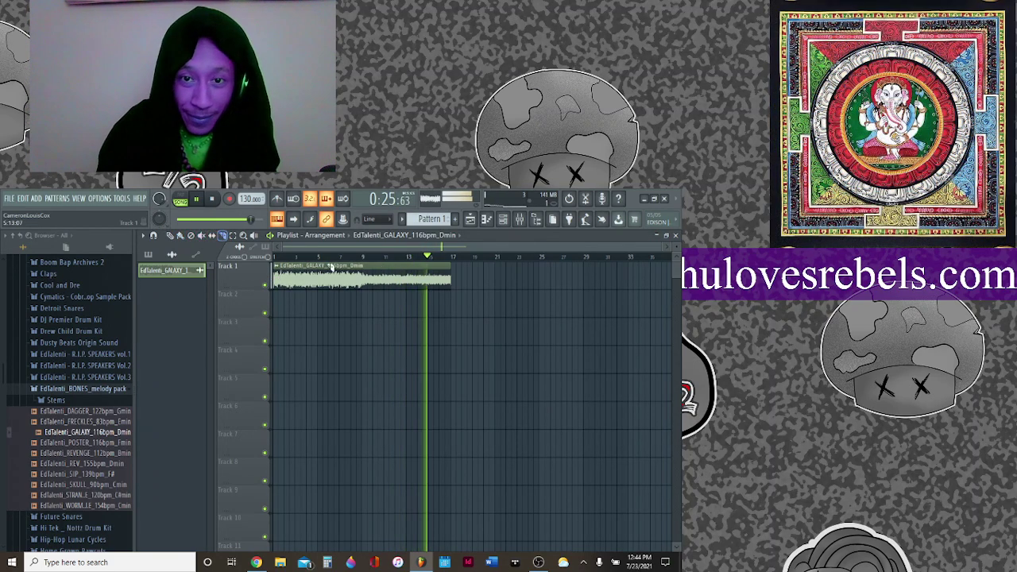
pyautogui.moveTo(364, 266); pyautogui.dragTo(364, 303)
pyautogui.press('p')
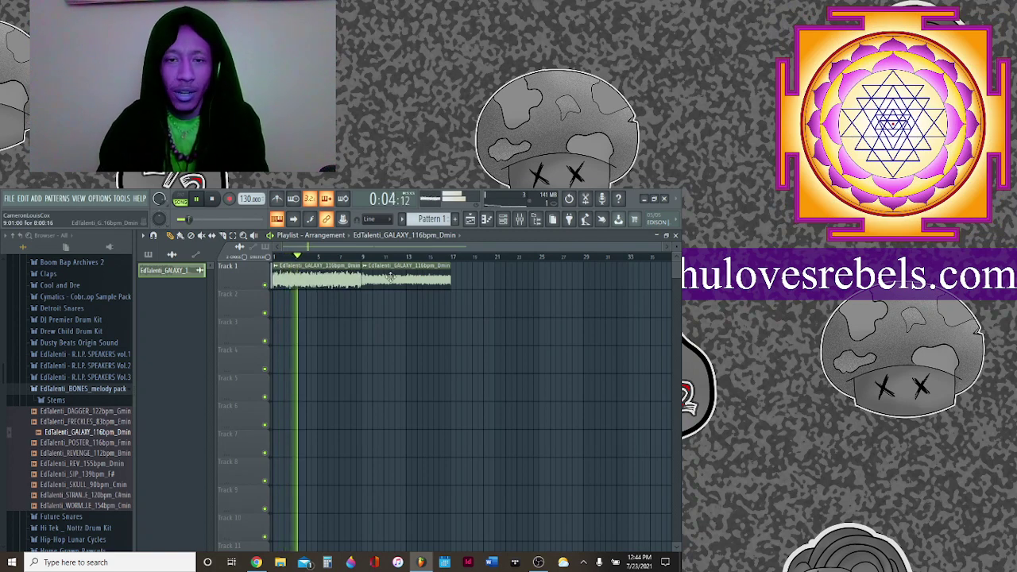
pyautogui.rightClick(390, 276)
# Stop playback and delete the EdTalenti_GALAXY_116bpm_Dmin audio clip channel from the channel rack.
pyautogui.click(487, 219)
pyautogui.click(503, 219)
pyautogui.press('space')
pyautogui.rightClick(377, 427)
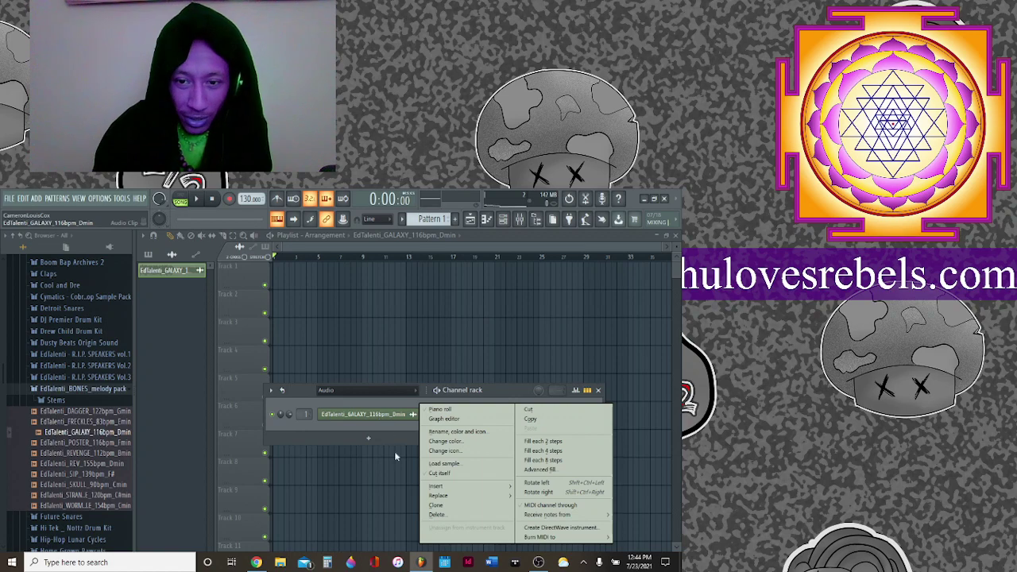
pyautogui.click(436, 513)
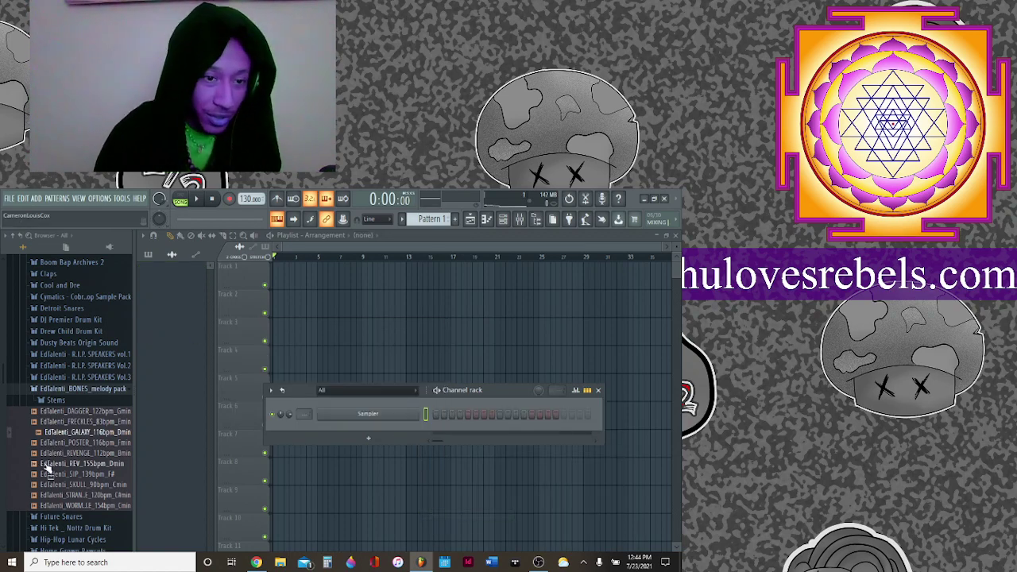
# Try loading EdTalenti_GALAXY_116bpm_Dmin into the Sampler channel for use in the playlist, and delete that channel.
pyautogui.moveTo(63, 433); pyautogui.dragTo(360, 414)
pyautogui.click(286, 276)
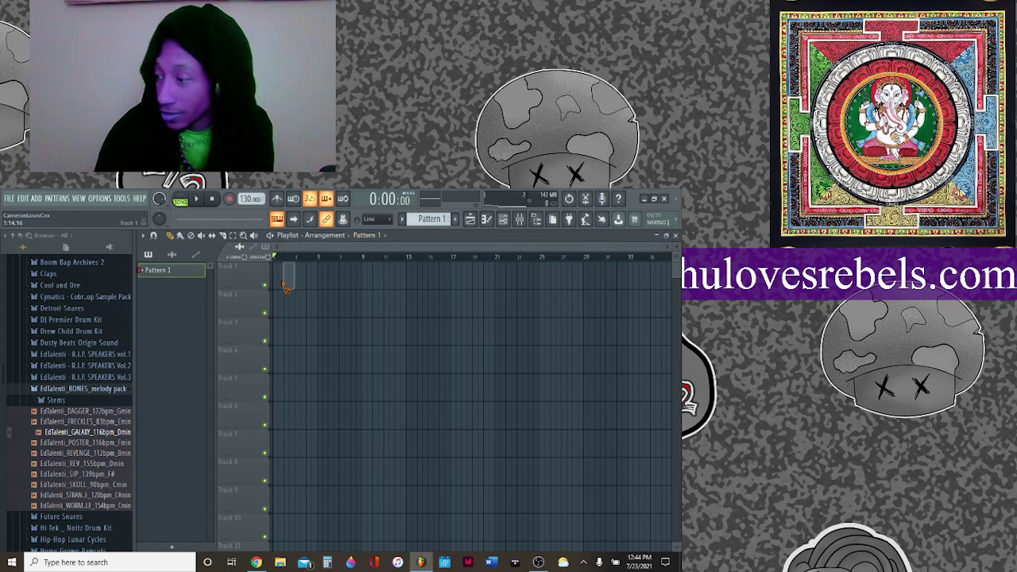
pyautogui.click(503, 221)
pyautogui.rightClick(353, 416)
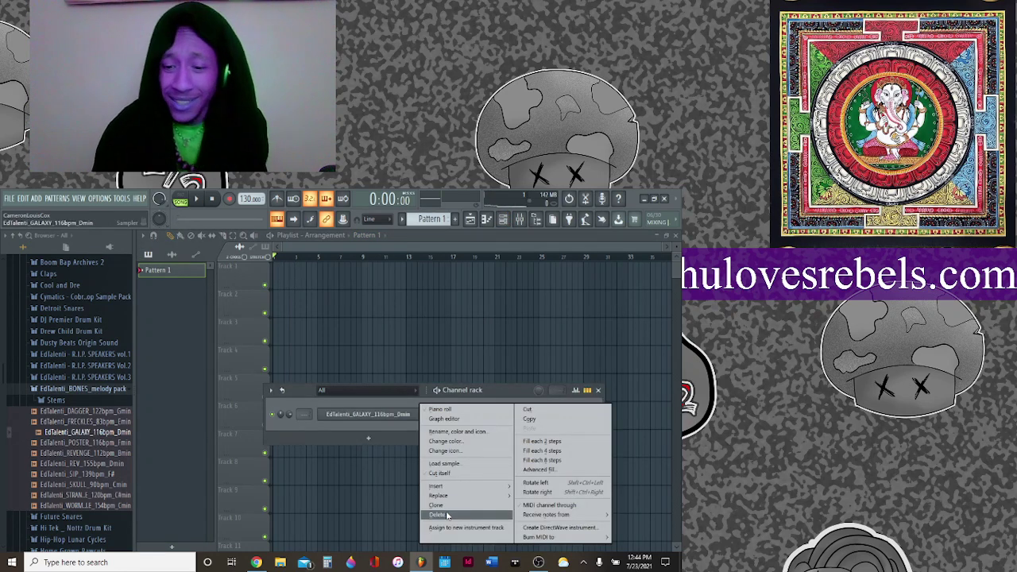
pyautogui.click(445, 512)
# Add EdTalenti_GALAXY_116bpm_Dmin at the start of Track 1 and time-stretch its audio clip to end at bar 17.
pyautogui.moveTo(84, 432); pyautogui.dragTo(278, 274)
pyautogui.click(503, 220)
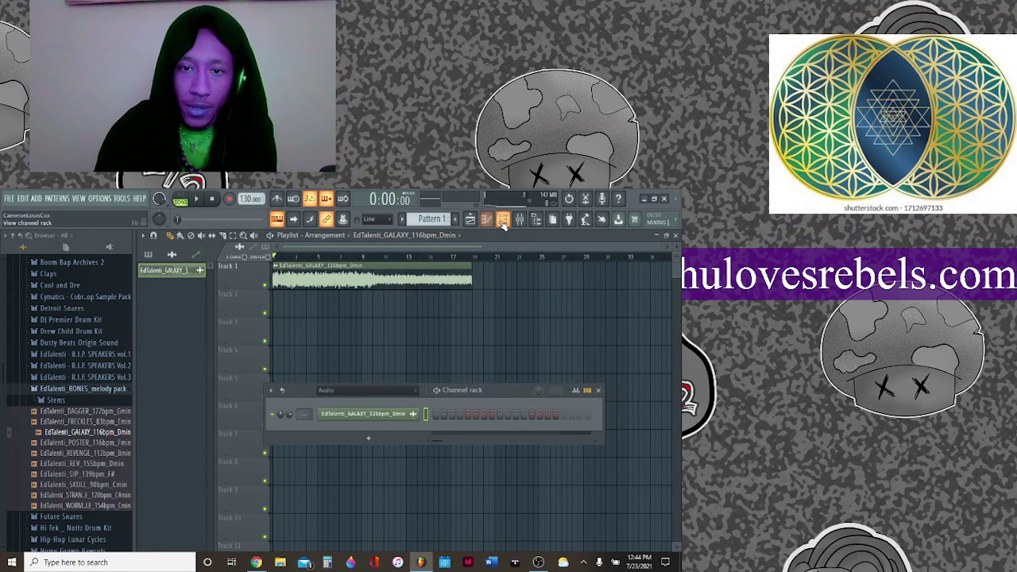
pyautogui.click(380, 421)
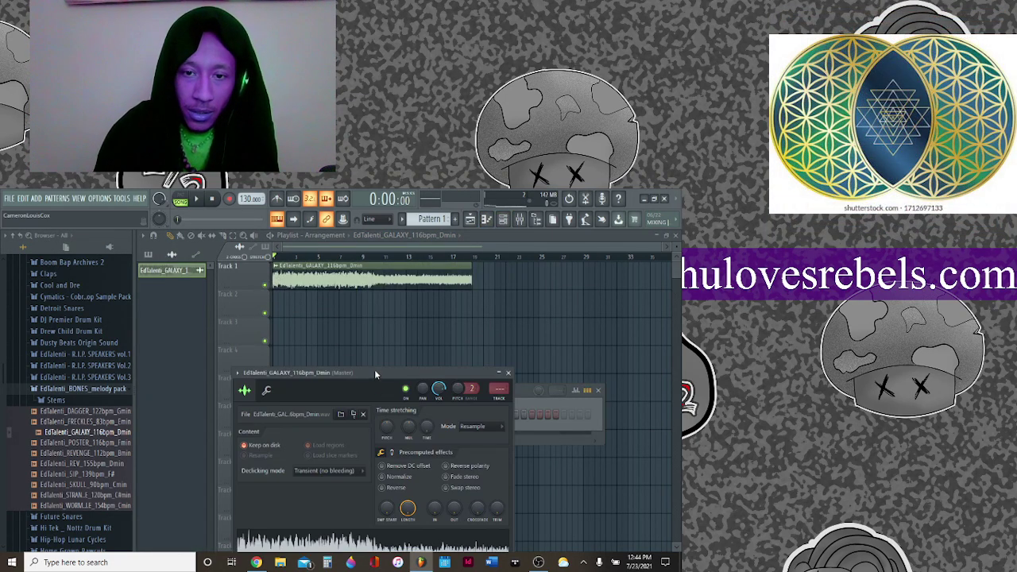
pyautogui.moveTo(374, 370); pyautogui.dragTo(393, 385)
pyautogui.moveTo(448, 447); pyautogui.dragTo(447, 421)
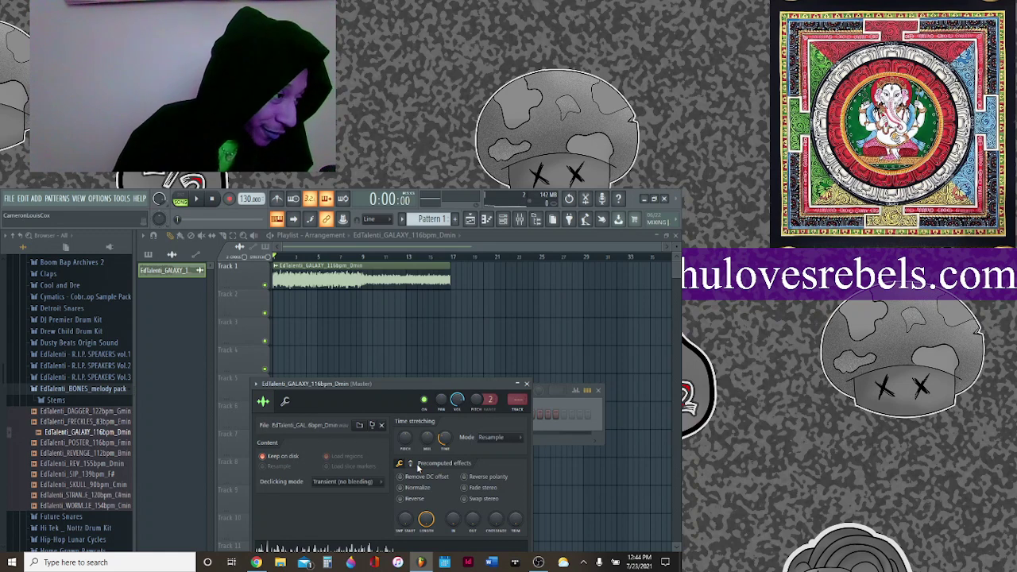
# Slice the melody clip on Track 1 into two halves at bar 9, keeping both halves.
pyautogui.click(359, 262)
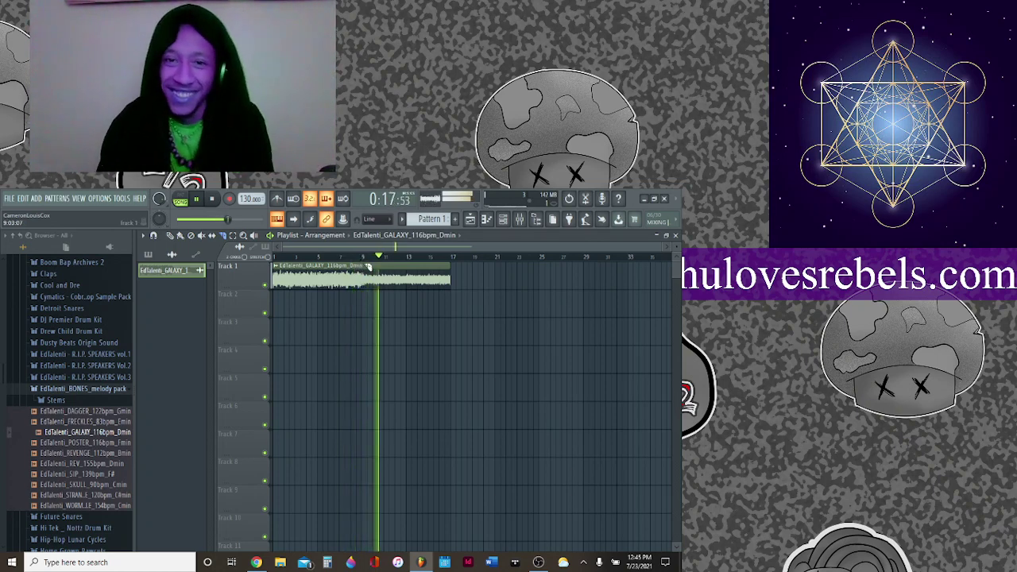
pyautogui.moveTo(367, 267); pyautogui.dragTo(363, 292)
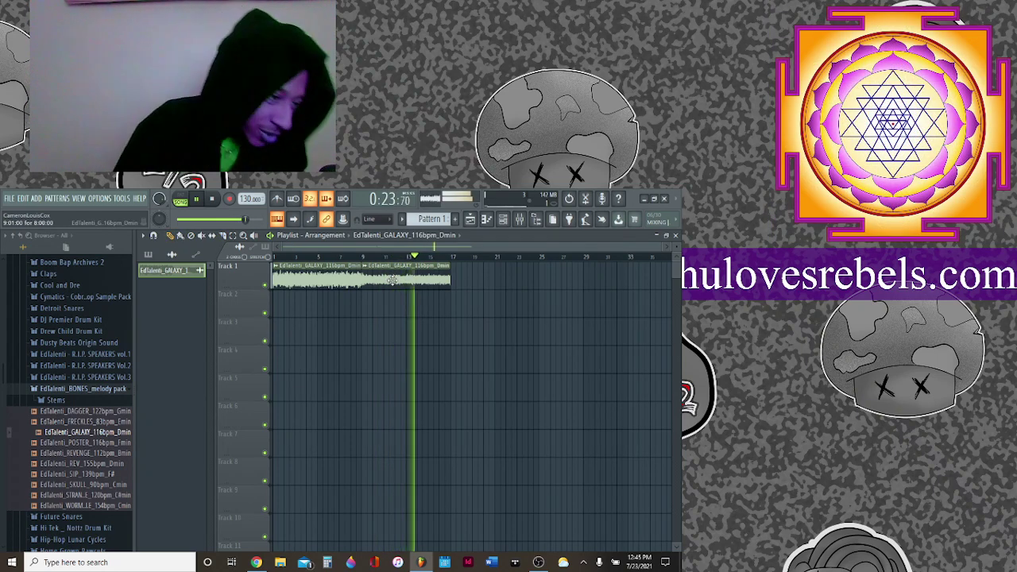
pyautogui.rightClick(392, 280)
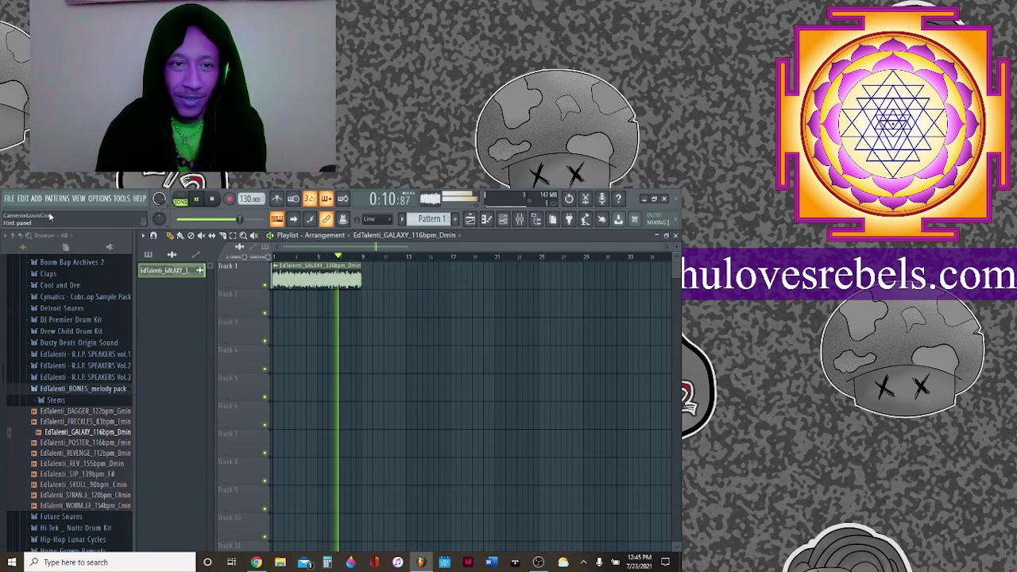
pyautogui.hotkey('ctrl', 'z')
# Move the melody's second half to bar 17, repeat the first half at bar 9 and the second at bar 25.
pyautogui.moveTo(397, 278); pyautogui.dragTo(485, 278)
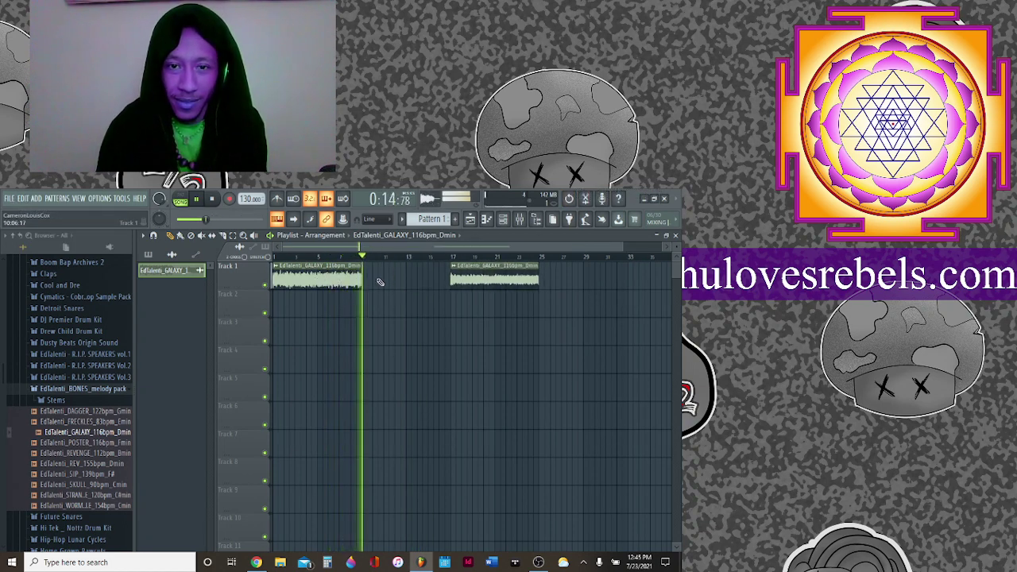
pyautogui.click(380, 279)
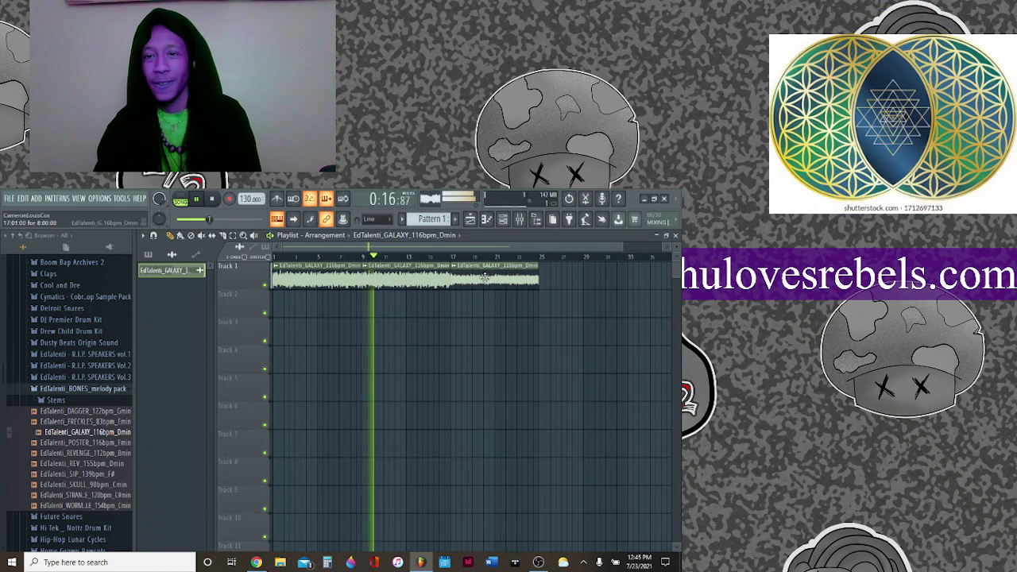
pyautogui.click(540, 277)
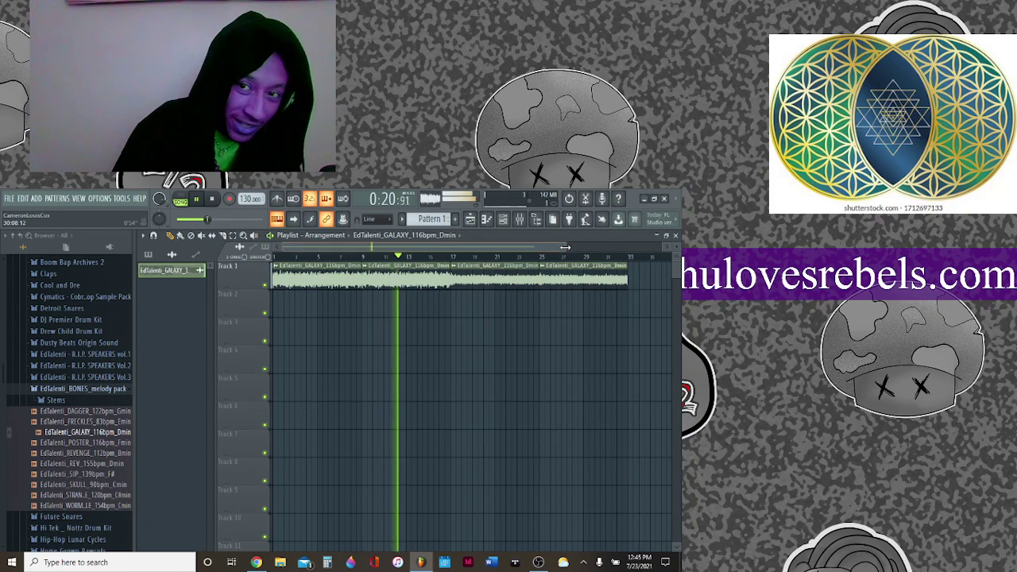
# Select all clips on Track 1 and duplicate them directly after the originals, from bar 33 to bar 65.
pyautogui.scroll(-2, 400, 256)
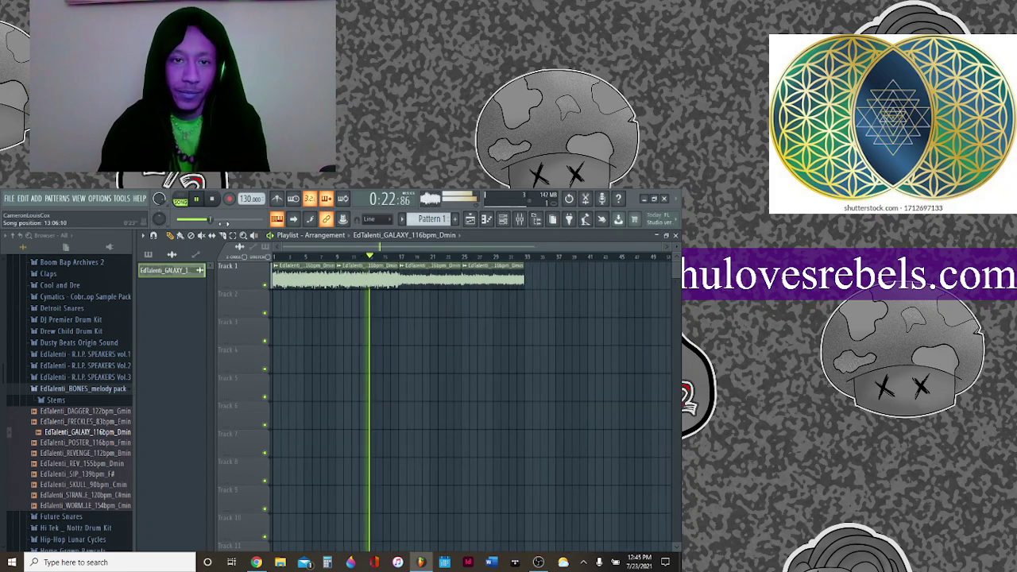
pyautogui.hotkey('ctrl', 'a')
pyautogui.click(143, 235)
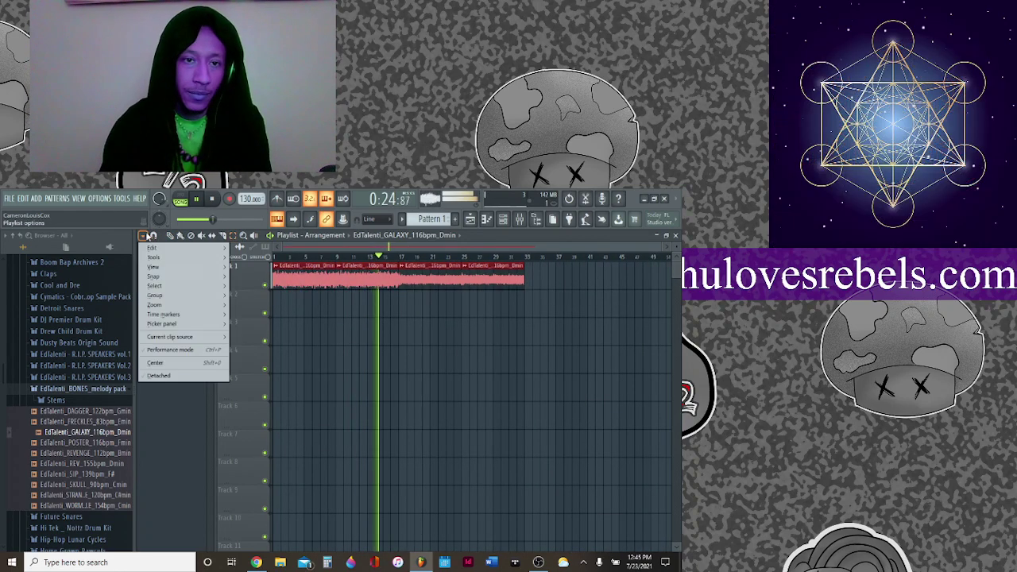
pyautogui.moveTo(159, 251)
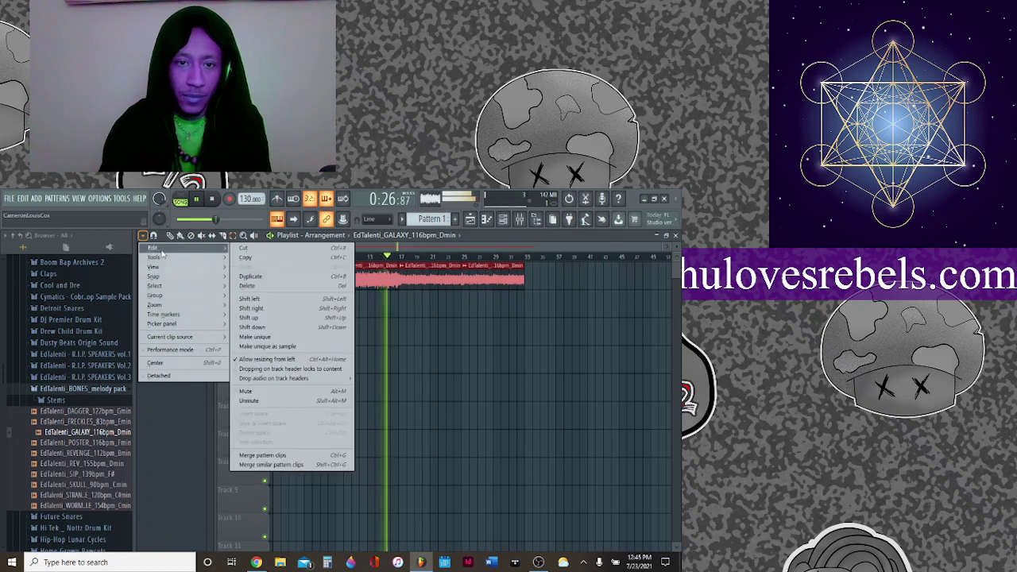
pyautogui.click(286, 273)
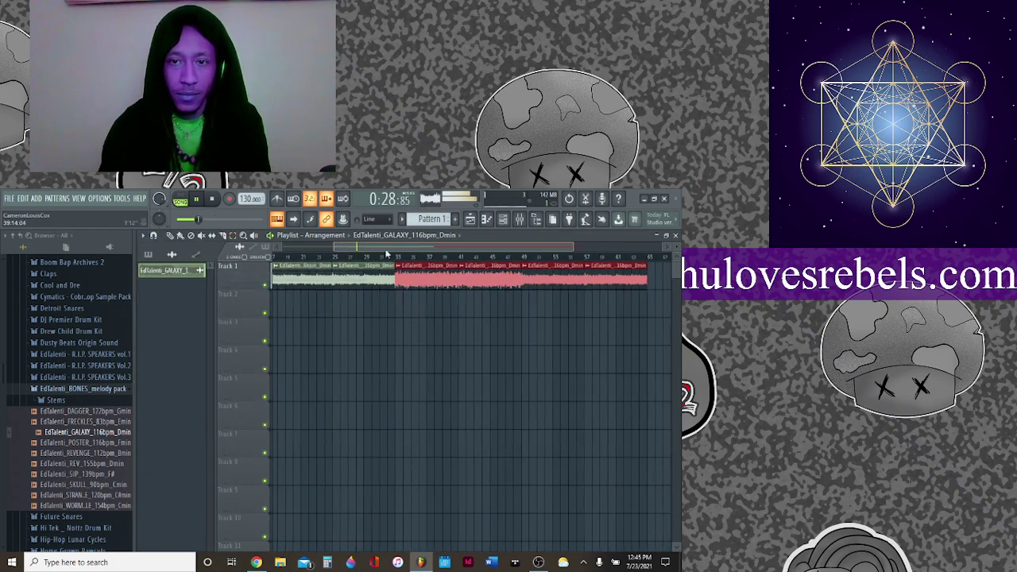
pyautogui.moveTo(519, 249); pyautogui.dragTo(677, 247)
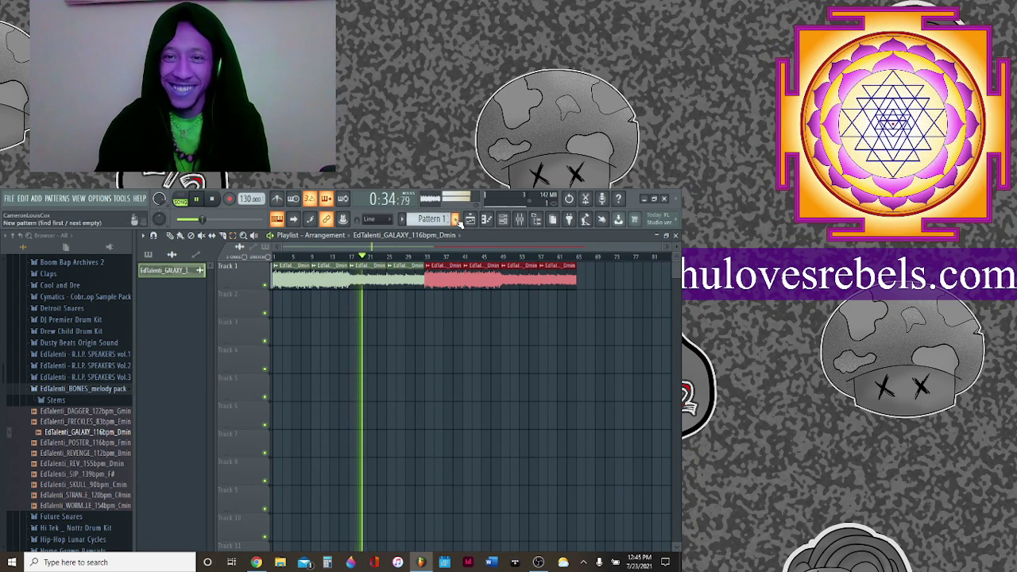
# Start a new pattern named beat and show the channel rack.
pyautogui.click(456, 220)
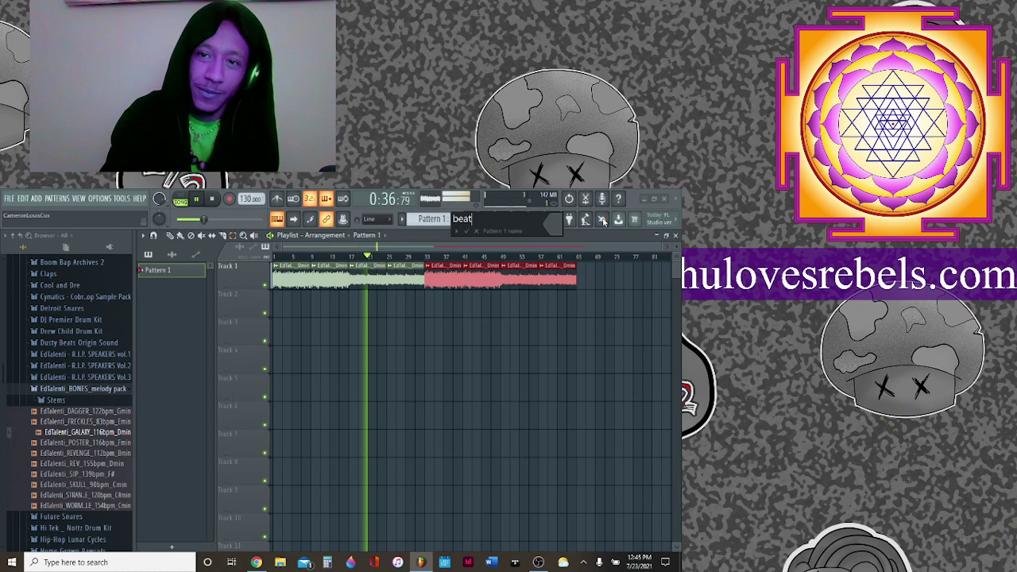
pyautogui.press('Return')
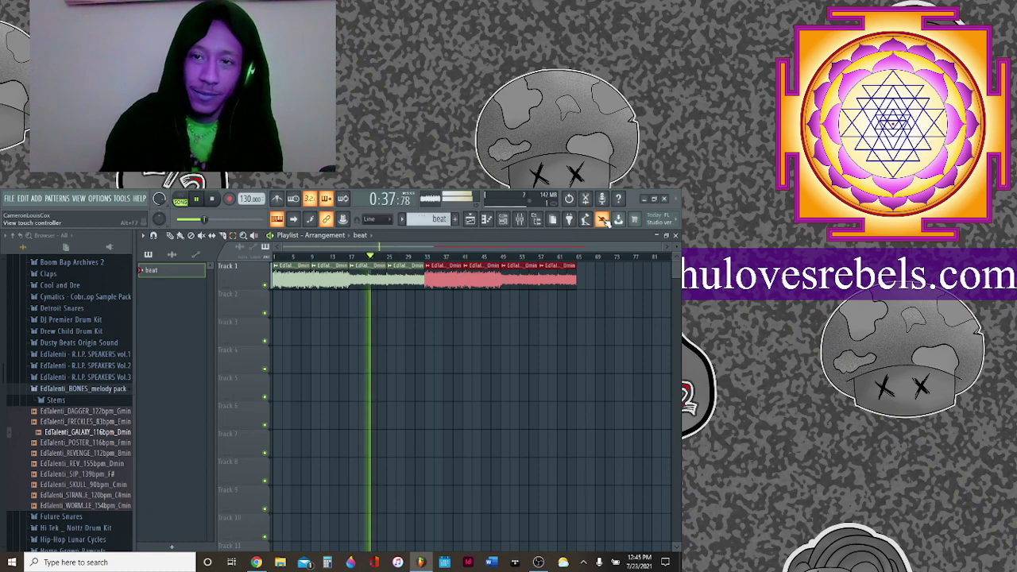
pyautogui.click(502, 220)
# Collapse the EdTalenti_BONES melody pack and look through the HIP-HOP _ RAP drum kit folders for suitable sounds.
pyautogui.click(62, 393)
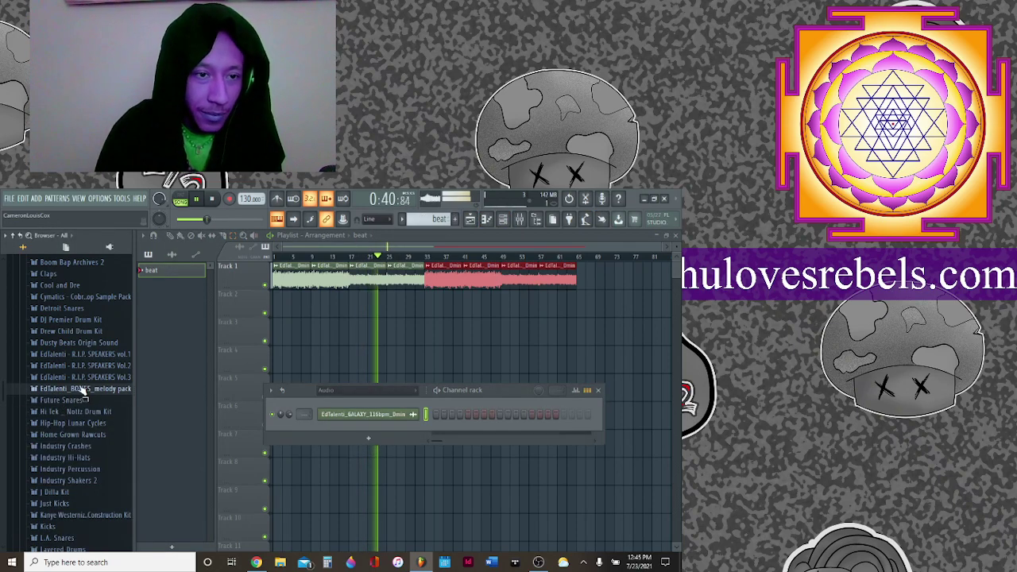
pyautogui.scroll(-4, 75, 398)
pyautogui.scroll(8, 72, 411)
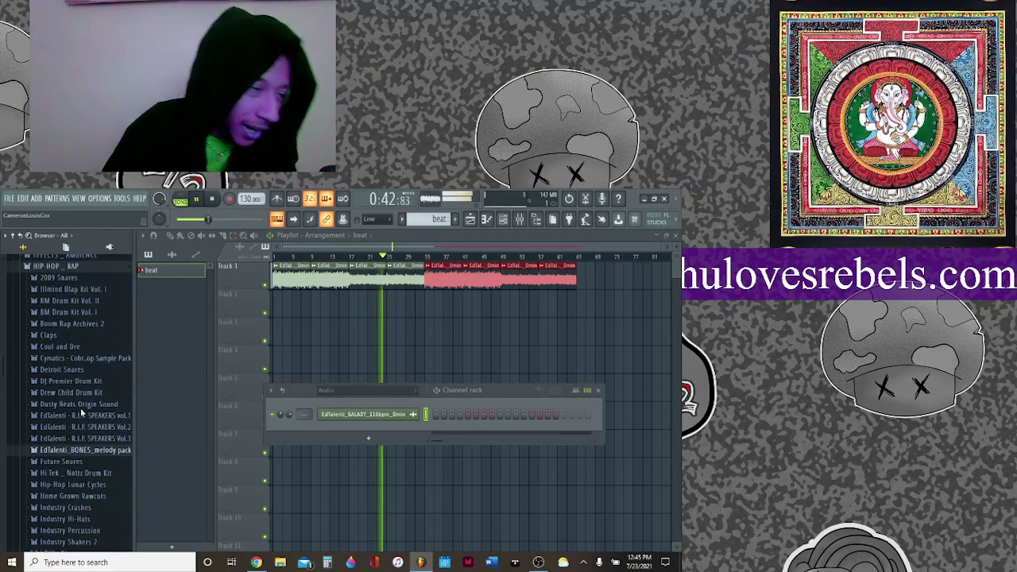
pyautogui.scroll(-4, 77, 411)
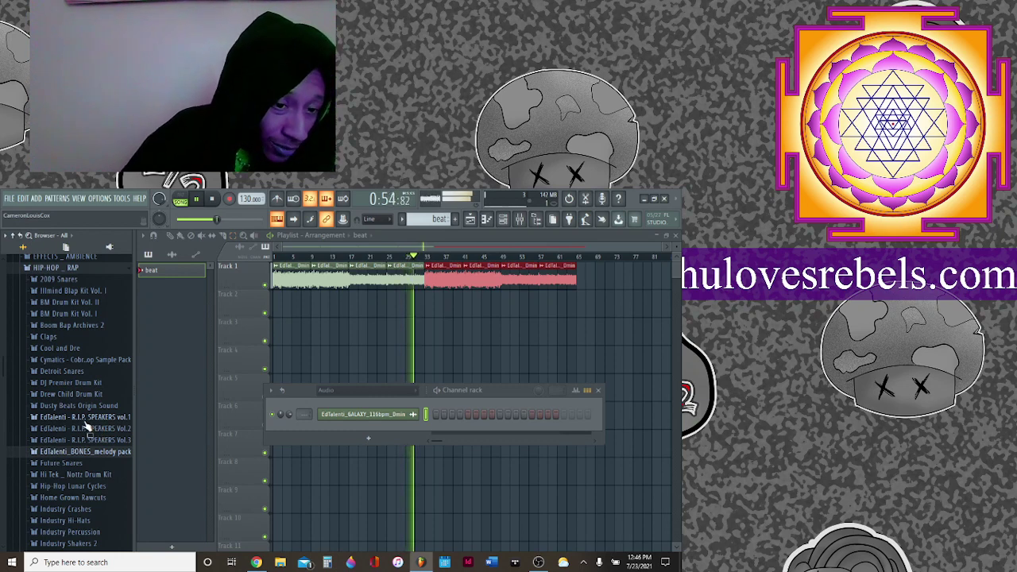
pyautogui.scroll(-4, 92, 429)
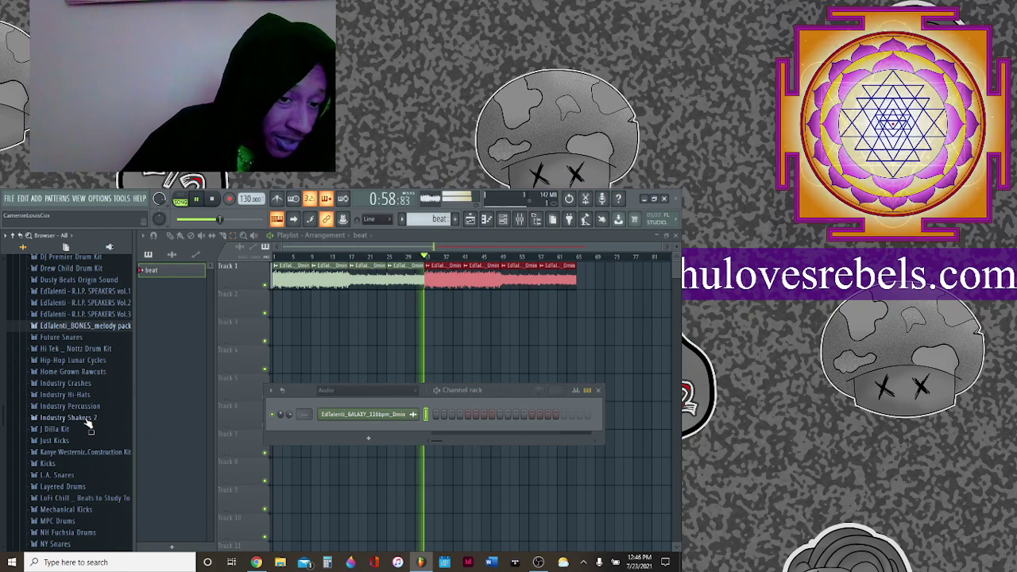
pyautogui.scroll(-4, 86, 424)
pyautogui.scroll(4, 97, 489)
pyautogui.scroll(-2, 97, 488)
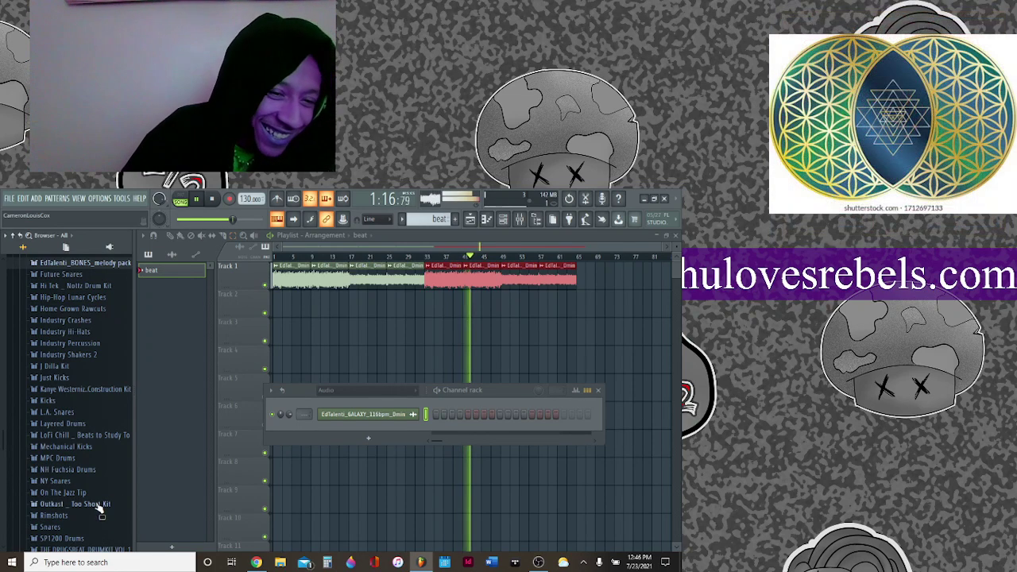
pyautogui.scroll(4, 99, 510)
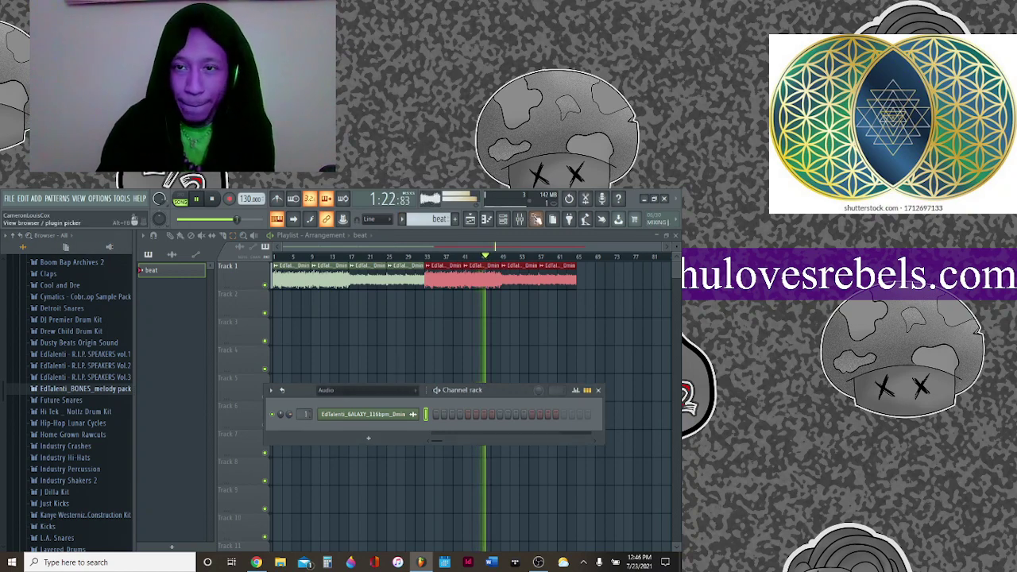
# Route the EdTalenti_GALAXY channel to mixer Insert 1, lower that insert's fader, and return to the playlist.
pyautogui.doubleClick(425, 413)
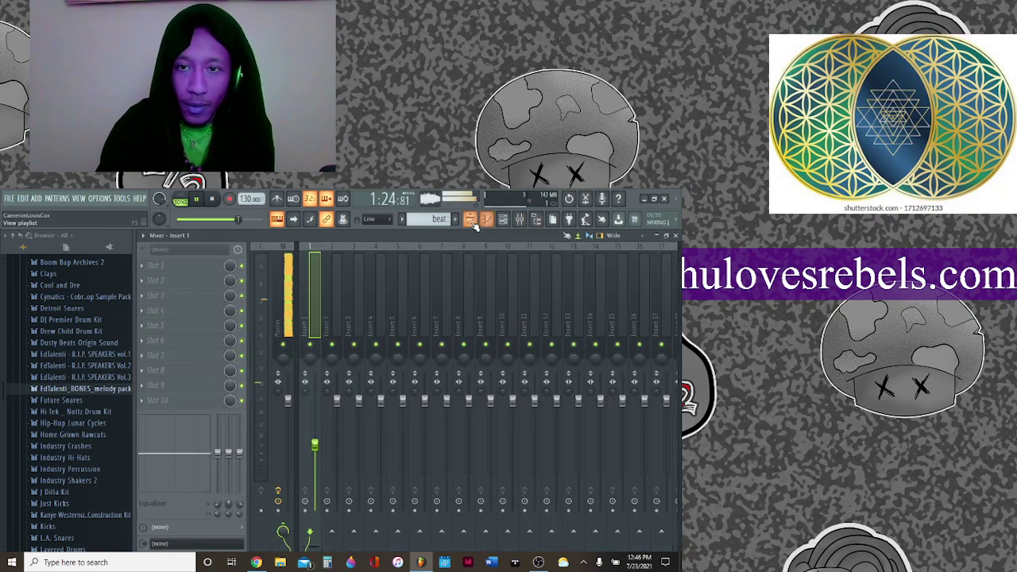
pyautogui.click(472, 222)
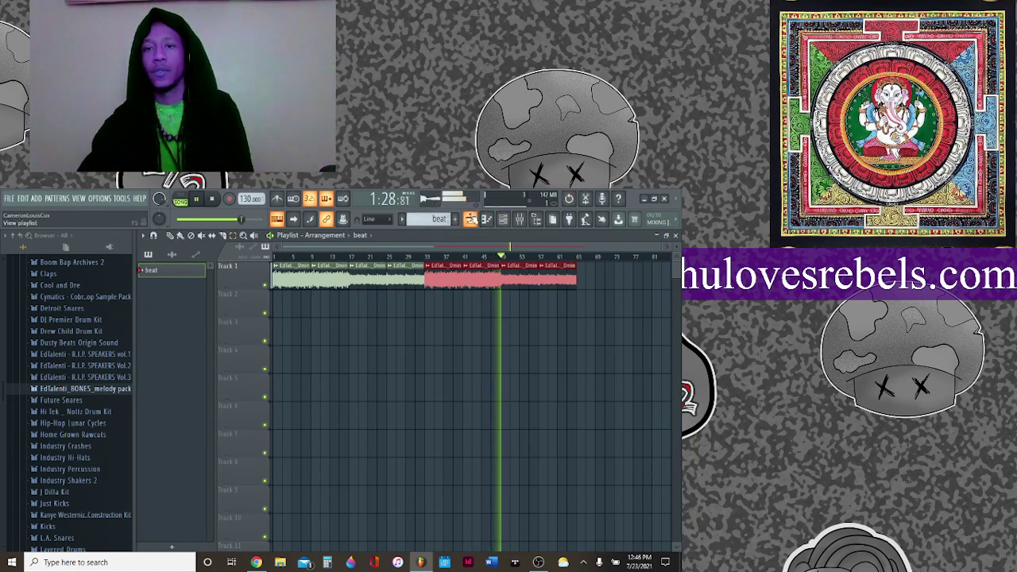
pyautogui.click(502, 221)
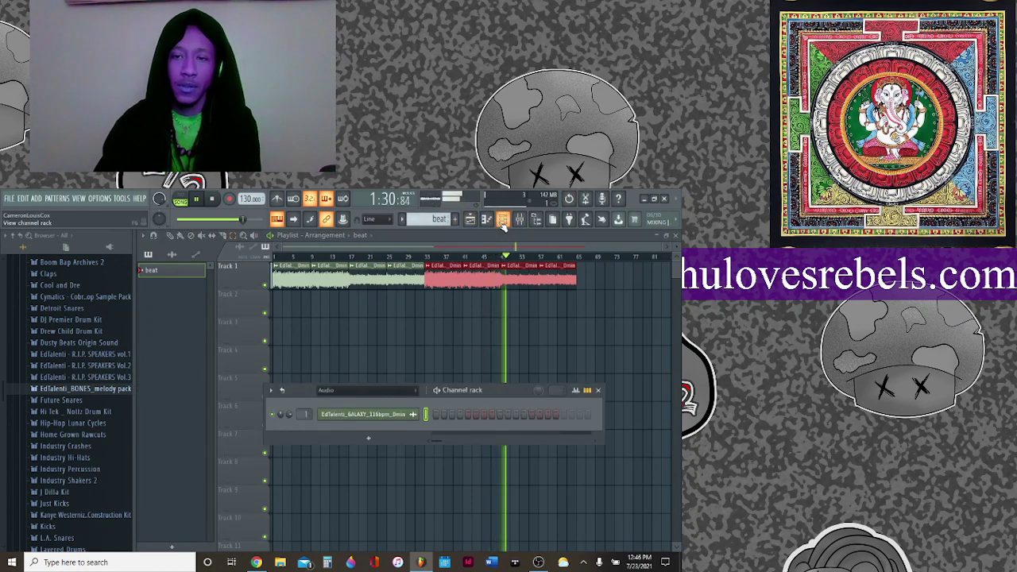
pyautogui.click(502, 224)
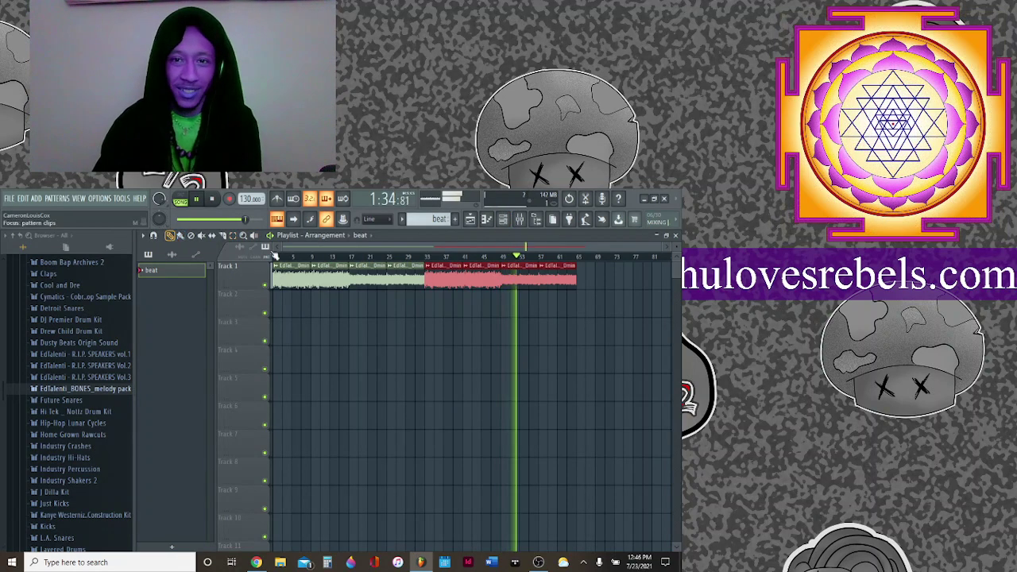
# Replace the Track 1 melody clips at bars 33 and 41 with copies of the bar 25 clip, and add copies at bars 65 and 73.
pyautogui.rightClick(470, 279)
pyautogui.rightClick(441, 280)
pyautogui.click(414, 279)
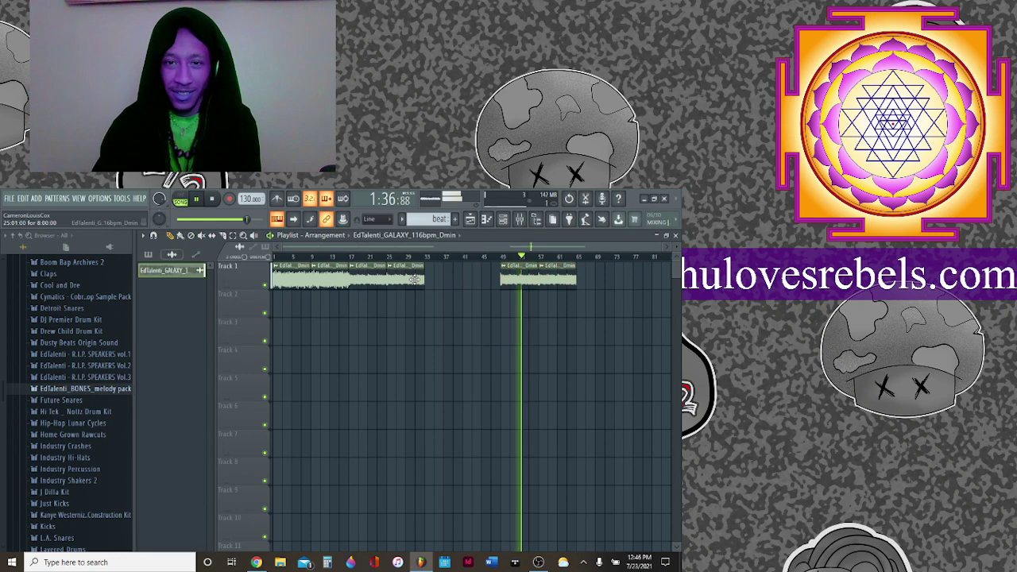
pyautogui.moveTo(432, 282); pyautogui.dragTo(492, 274)
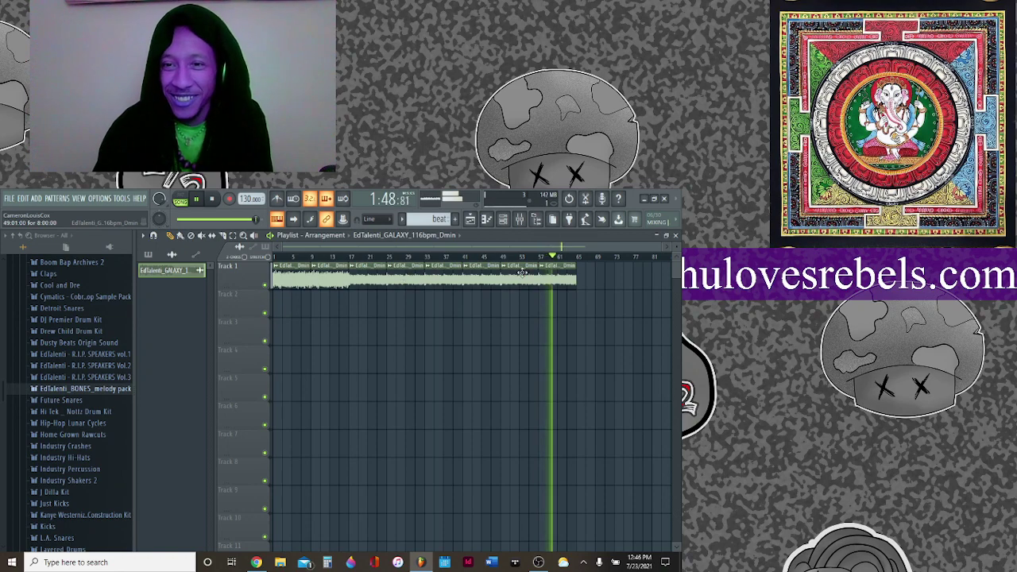
pyautogui.moveTo(582, 279); pyautogui.dragTo(656, 282)
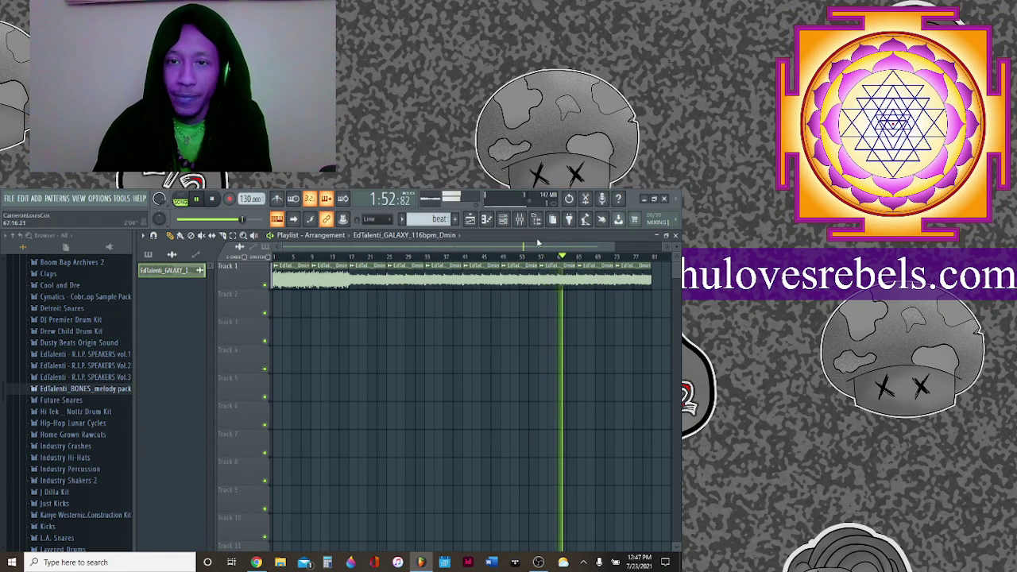
# Show the channel rack and expand the TRAP folder of Cascade Entertainment in the sample browser.
pyautogui.scroll(-3, 618, 253)
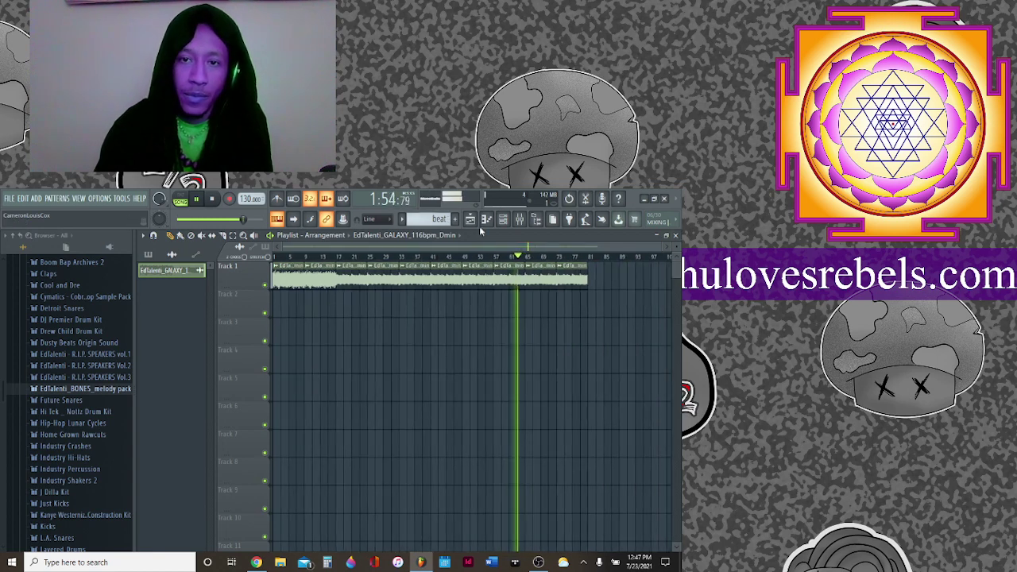
pyautogui.click(503, 220)
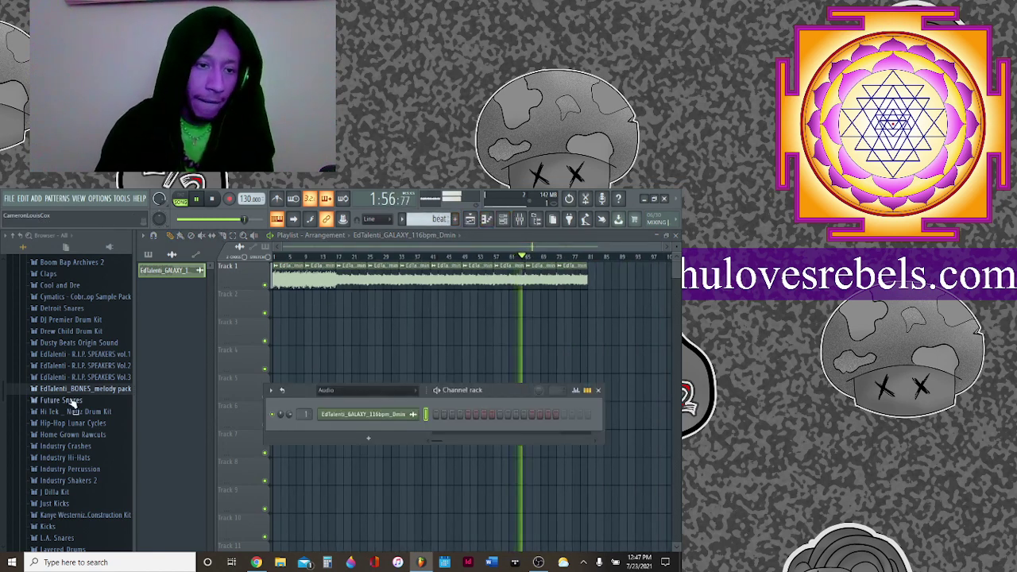
pyautogui.scroll(3, 77, 315)
pyautogui.scroll(-10, 77, 315)
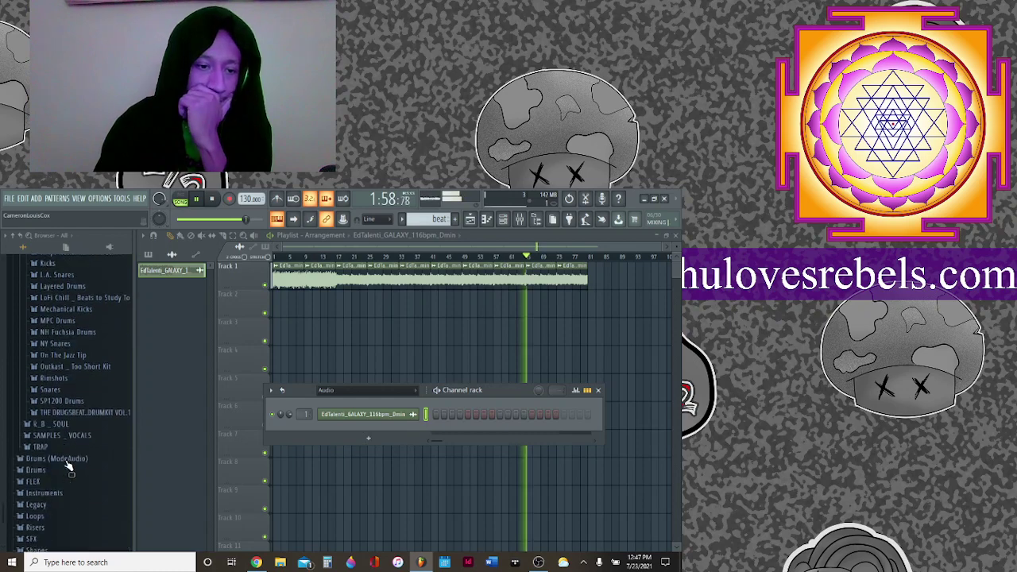
pyautogui.click(46, 395)
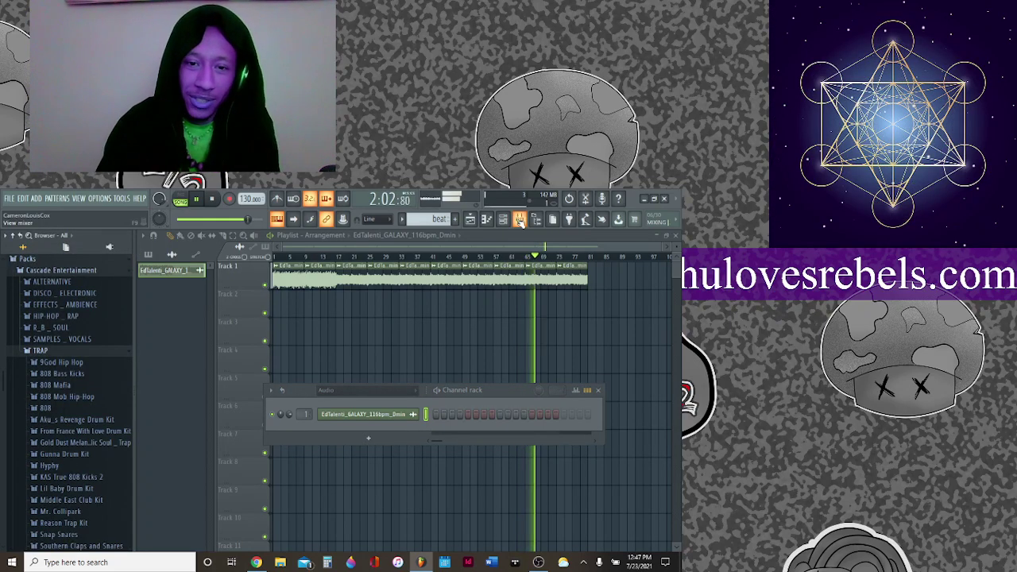
# Load Fruity Flangus into slot 1 of mixer Insert 1 and choose its Flanger 2 preset.
pyautogui.click(520, 220)
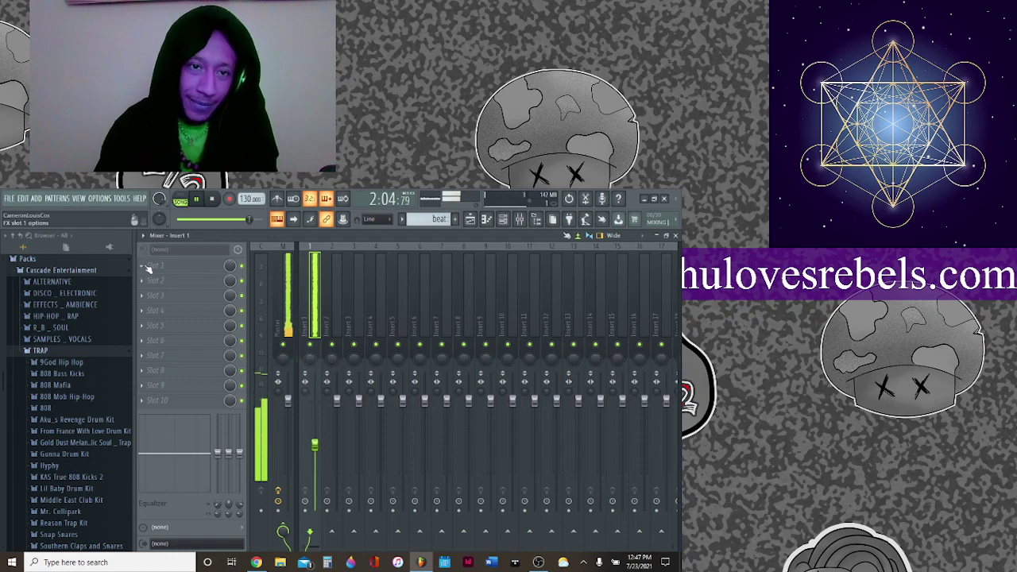
pyautogui.click(148, 269)
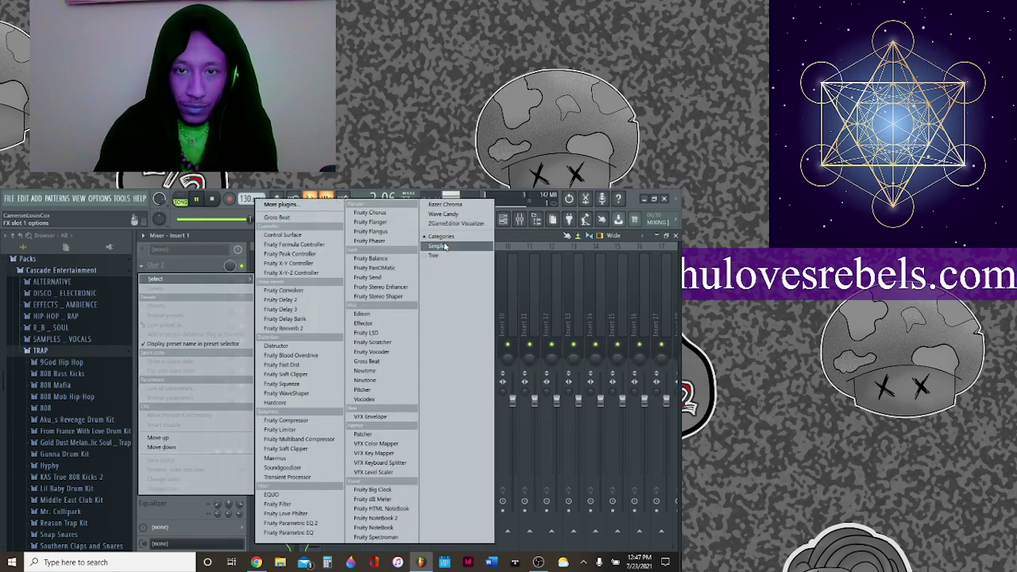
pyautogui.click(375, 233)
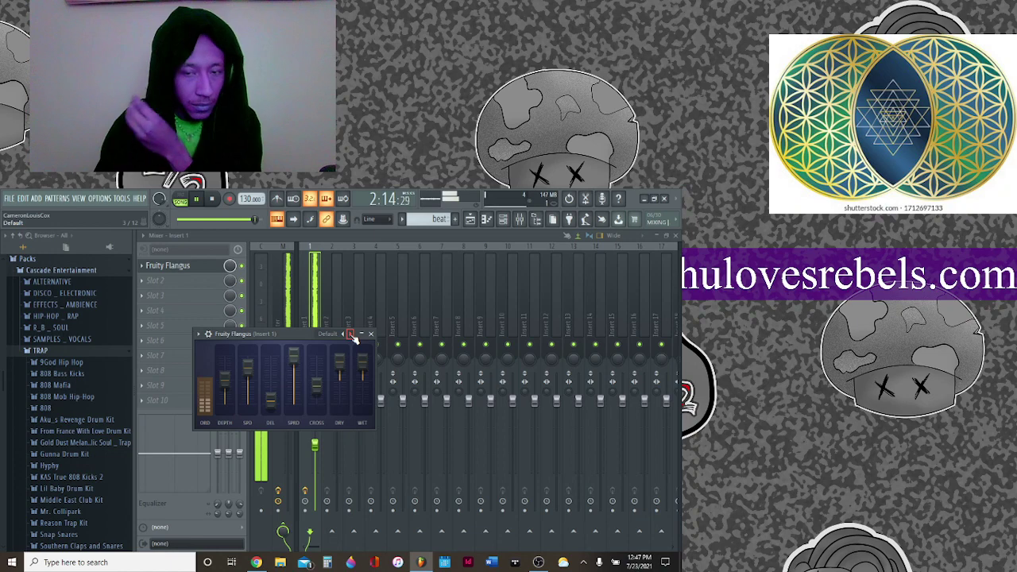
pyautogui.click(353, 337)
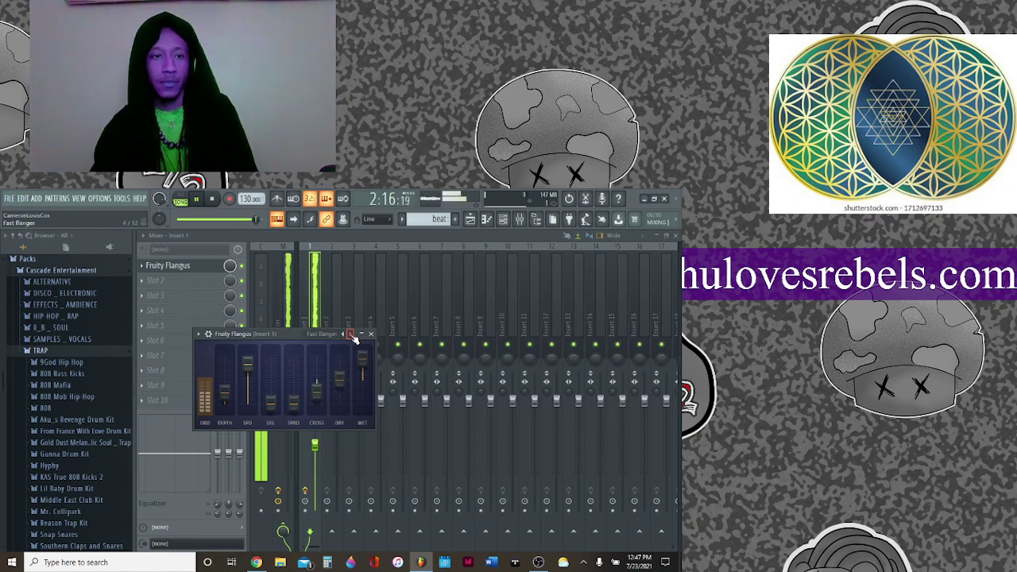
pyautogui.click(354, 337)
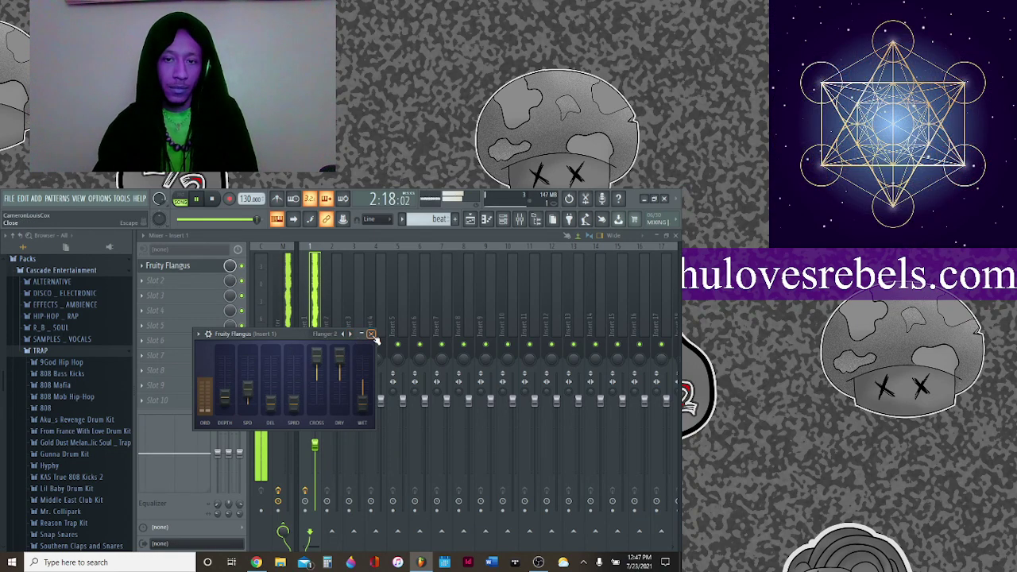
pyautogui.click(371, 335)
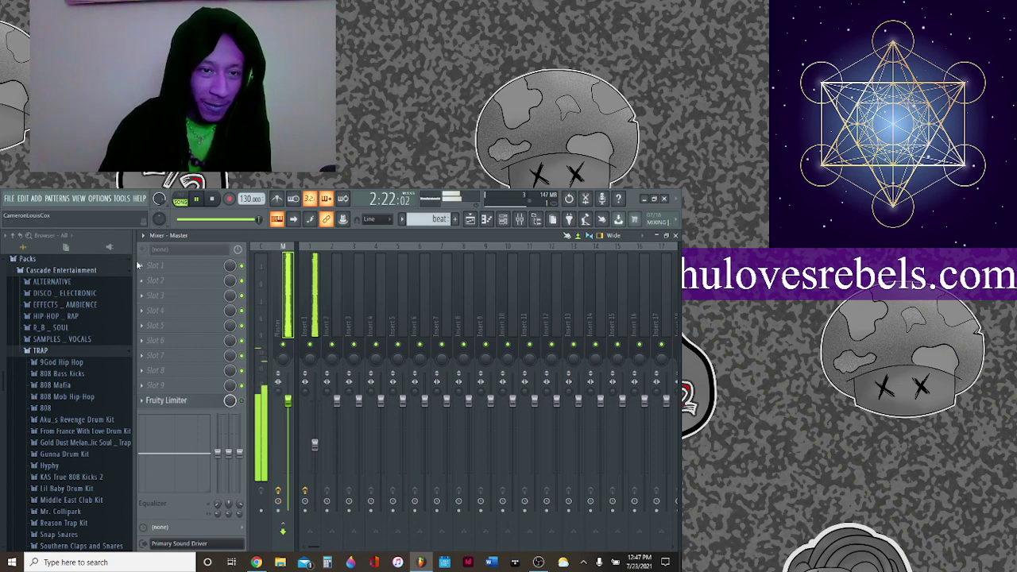
# Load Fruity Soft Clipper into slot 1 of the Master mixer track.
pyautogui.click(143, 266)
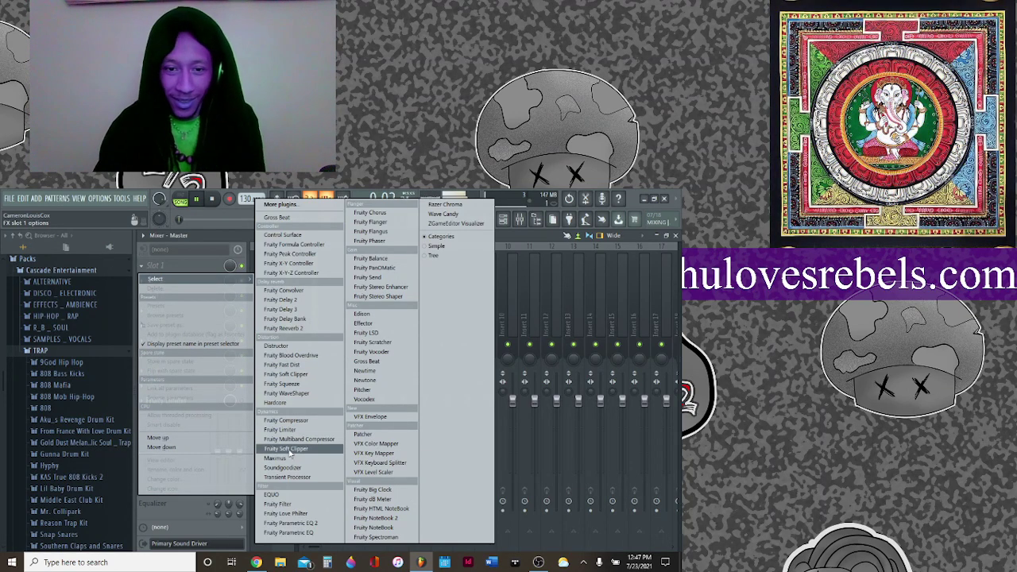
pyautogui.click(287, 449)
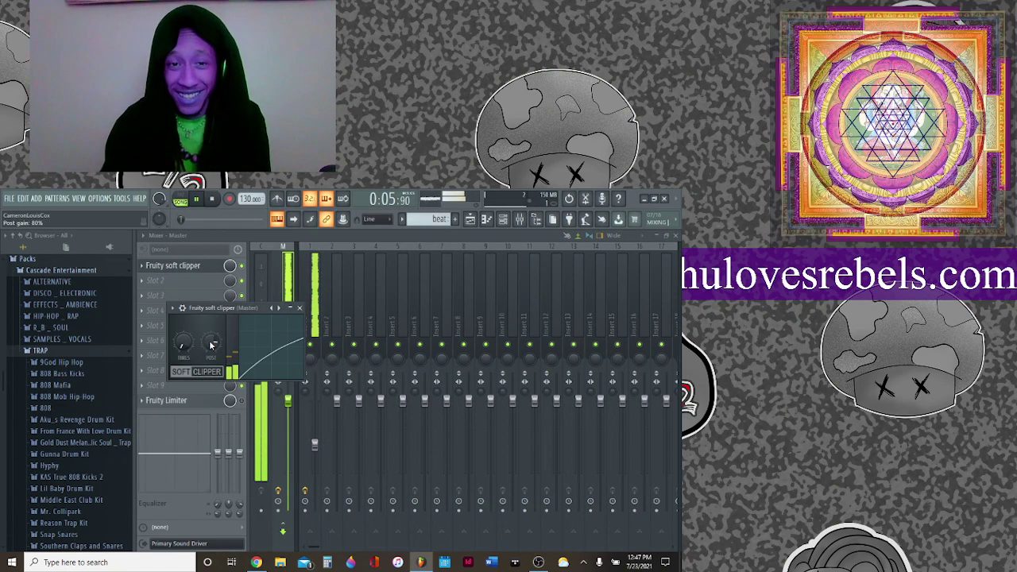
pyautogui.click(413, 234)
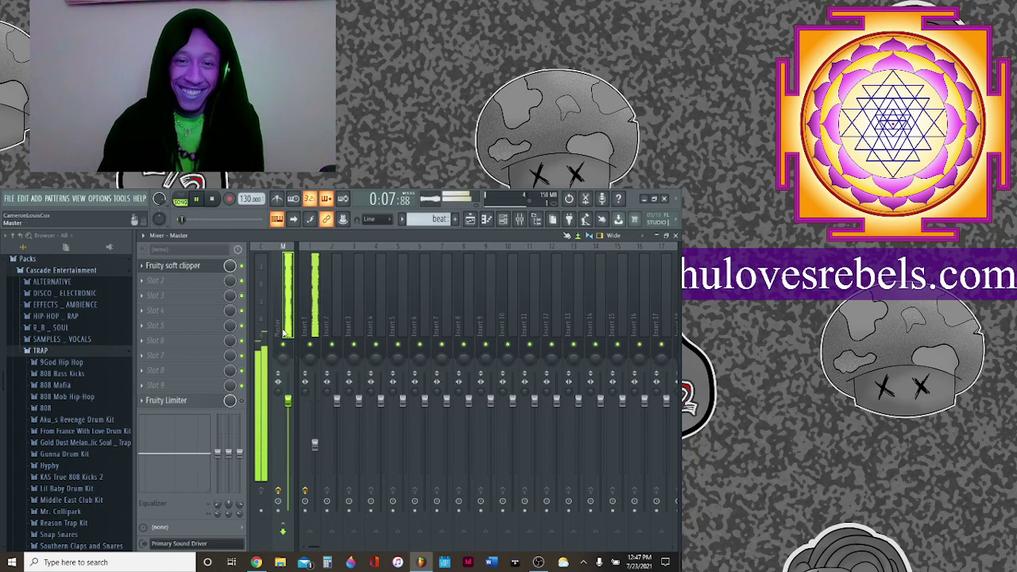
# Delete the Fruity Limiter from slot 10 of the Master mixer track.
pyautogui.click(144, 403)
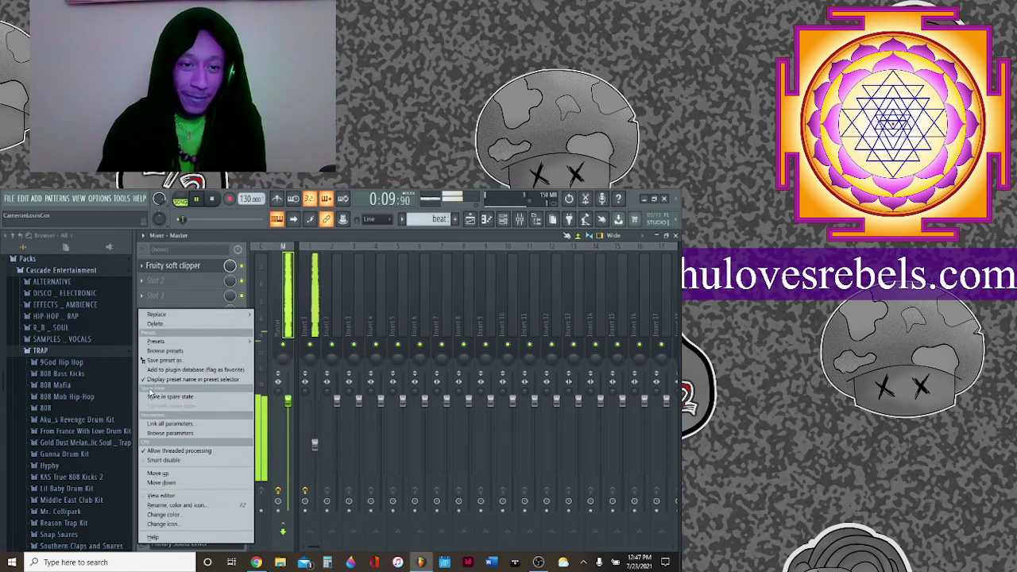
pyautogui.click(163, 320)
pyautogui.click(389, 410)
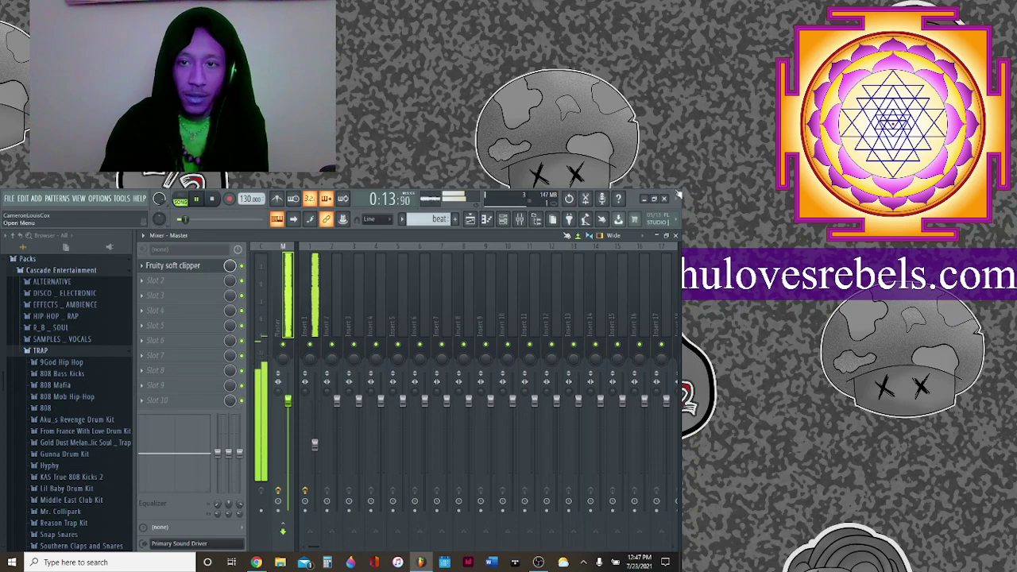
# Add the Baby [808] sample from the Aku_s Revenge Drum Kit's 808s folder to the channel rack as a new channel.
pyautogui.click(470, 218)
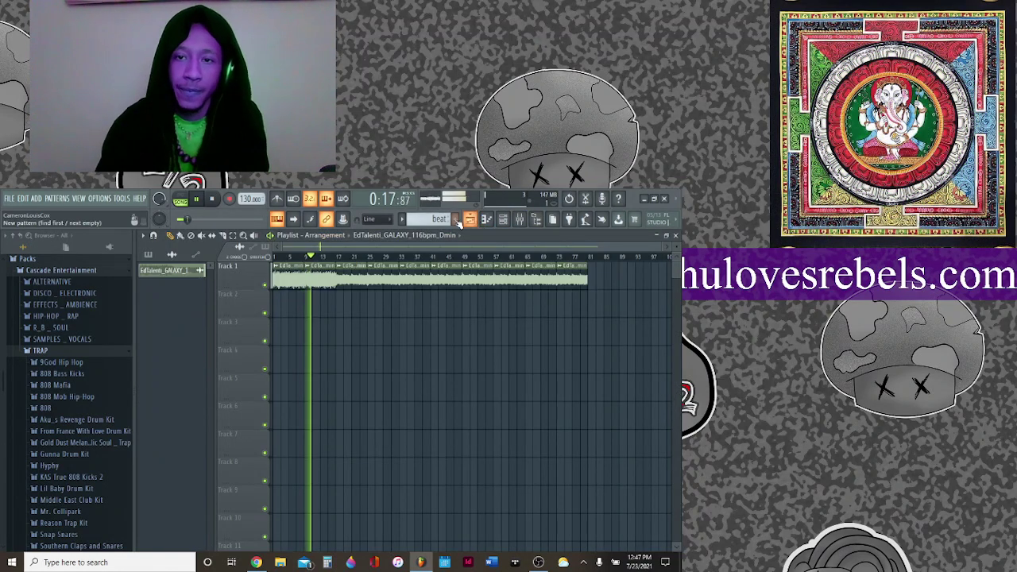
pyautogui.click(503, 220)
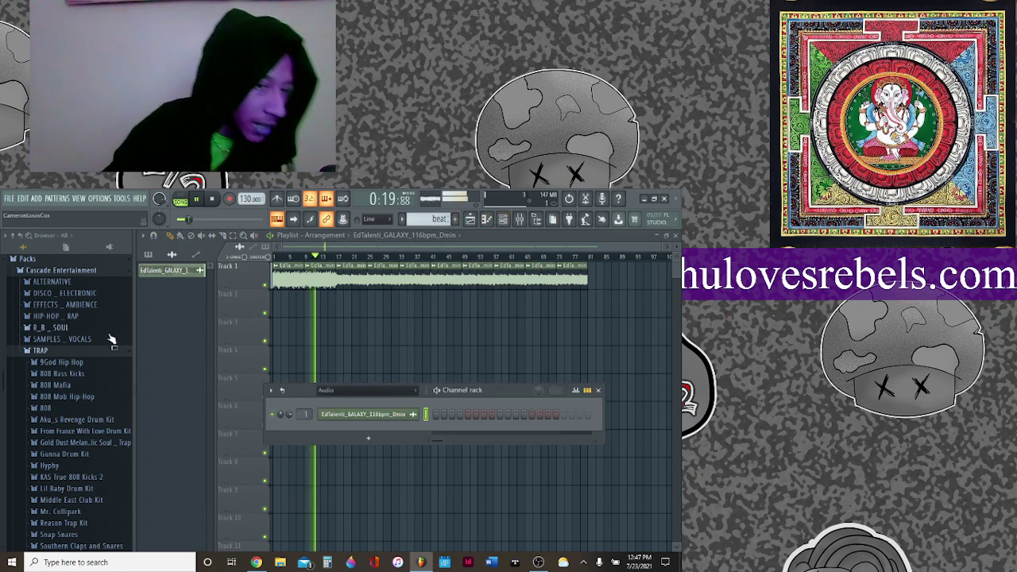
pyautogui.click(71, 419)
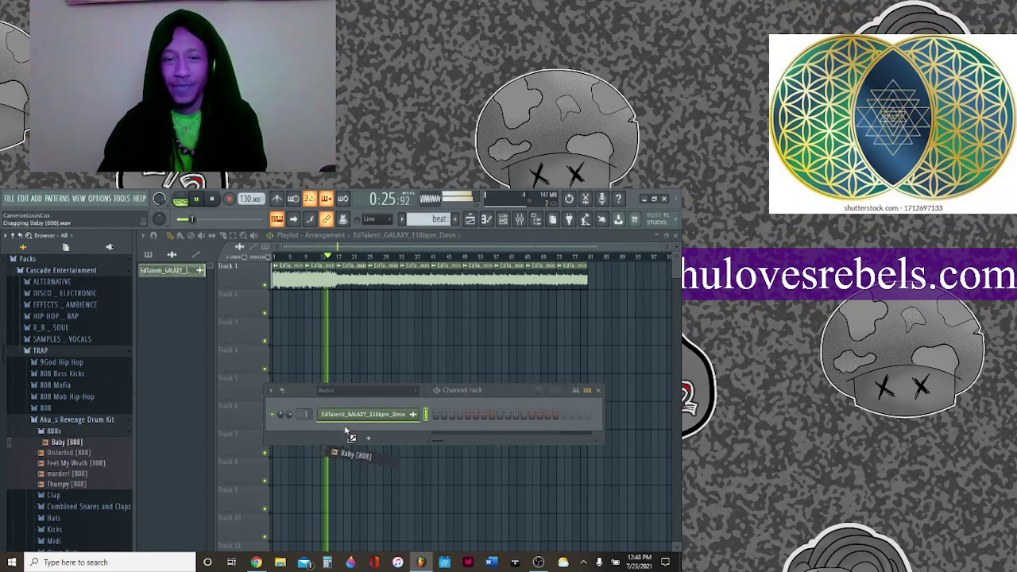
pyautogui.moveTo(345, 431); pyautogui.dragTo(306, 427)
# Display all channels in the channel rack and delete the empty Sampler channel.
pyautogui.click(365, 391)
pyautogui.click(349, 296)
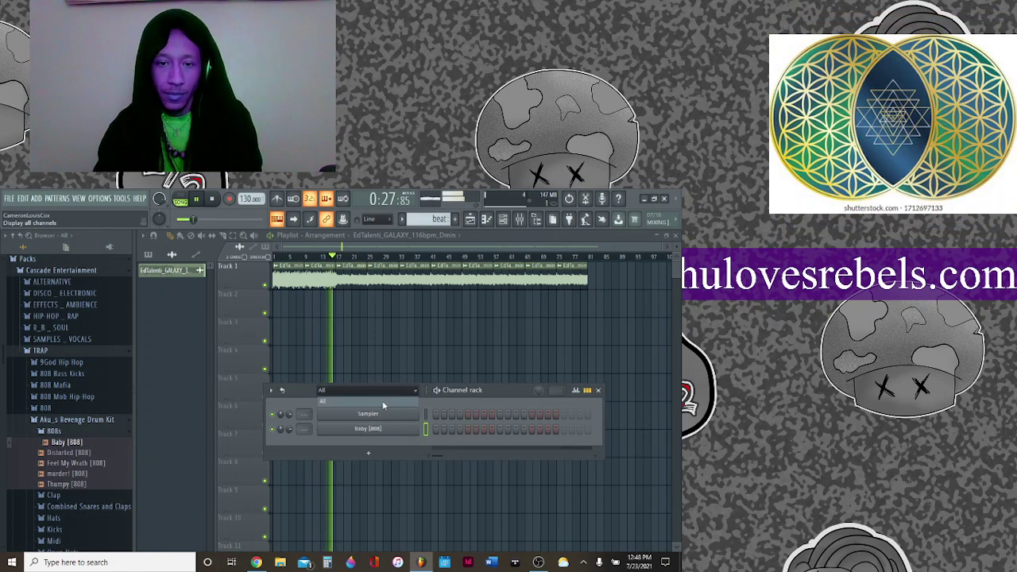
pyautogui.rightClick(418, 429)
pyautogui.click(438, 515)
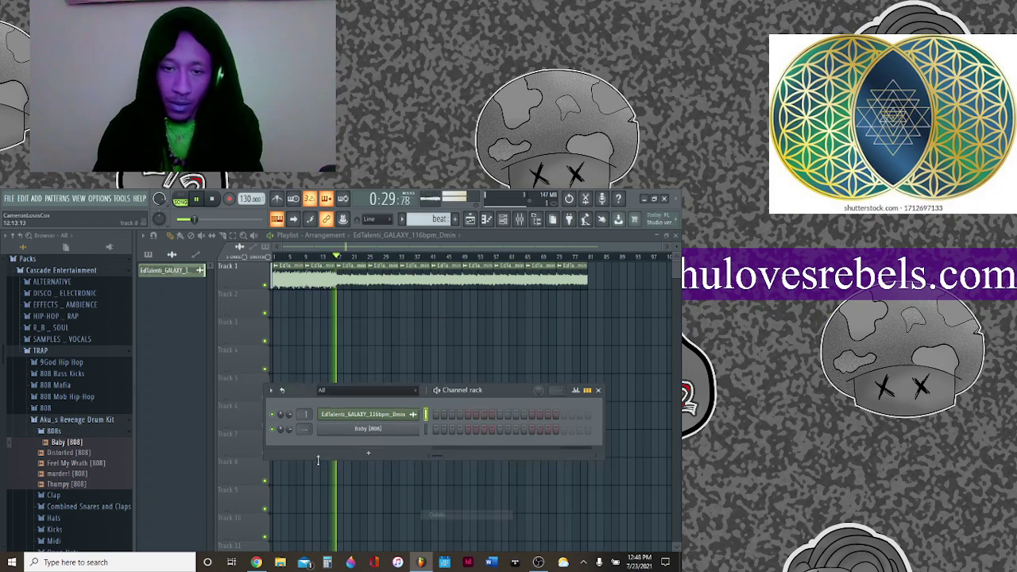
# Create a new pattern, place it on Track 2 at bar 17, and select the playlist range from bar 17 to the melody's end.
pyautogui.press('F4')
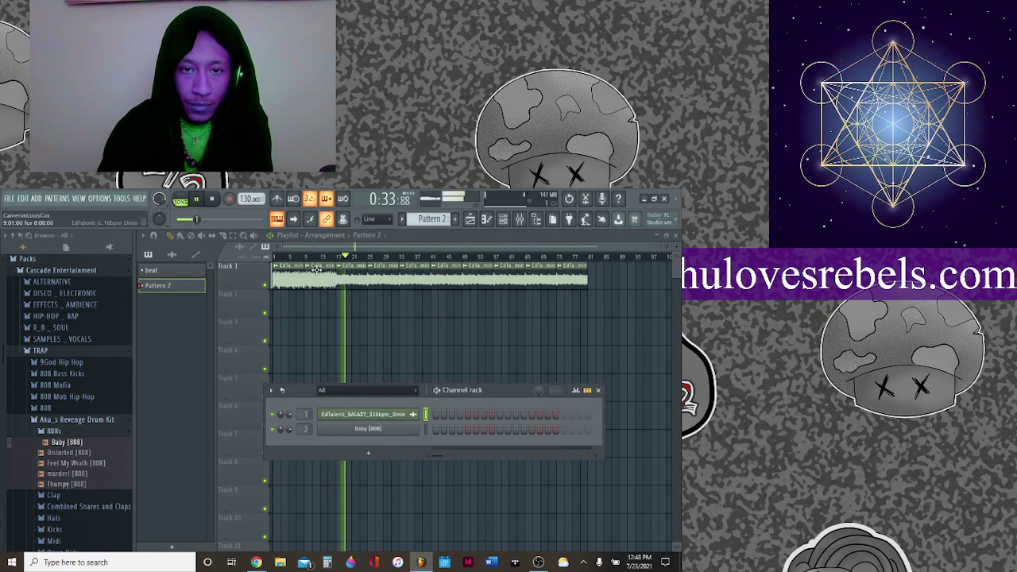
pyautogui.click(343, 307)
pyautogui.moveTo(337, 259); pyautogui.dragTo(588, 275)
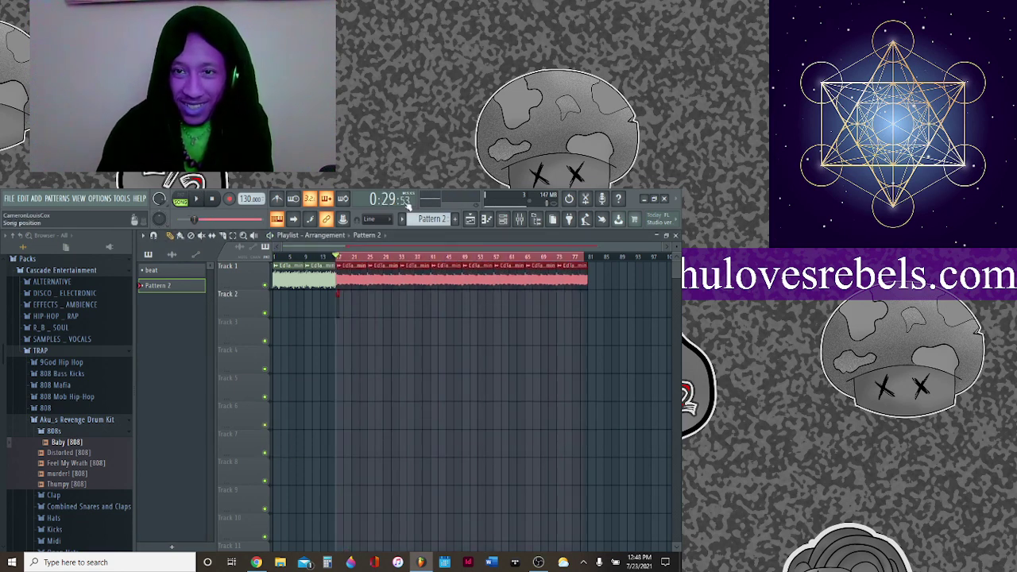
# Show the Baby [808] channel in the piano roll and lower the Insert 2 mixer track's volume to 63%.
pyautogui.click(494, 219)
pyautogui.click(349, 235)
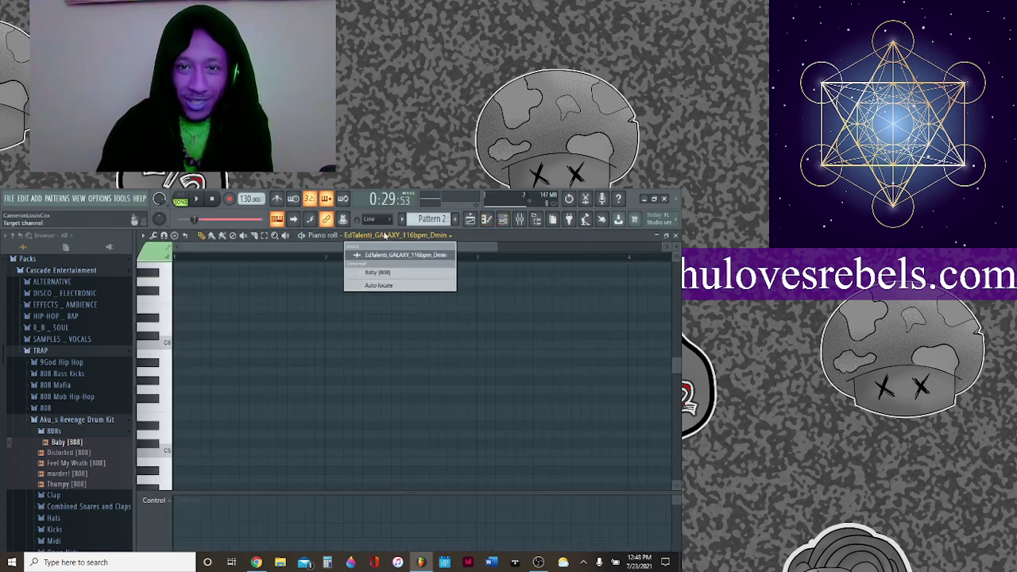
pyautogui.click(382, 274)
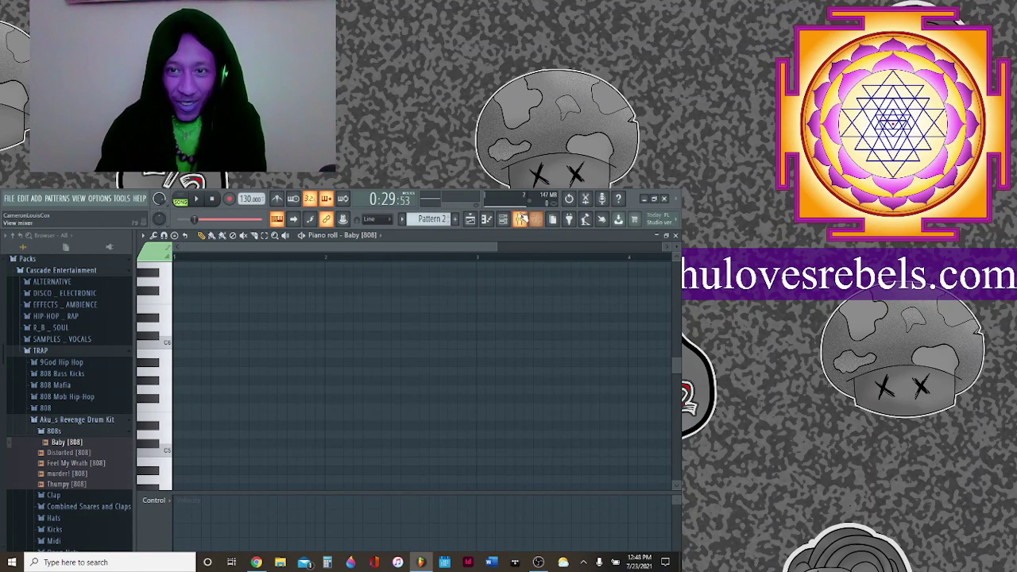
pyautogui.click(521, 219)
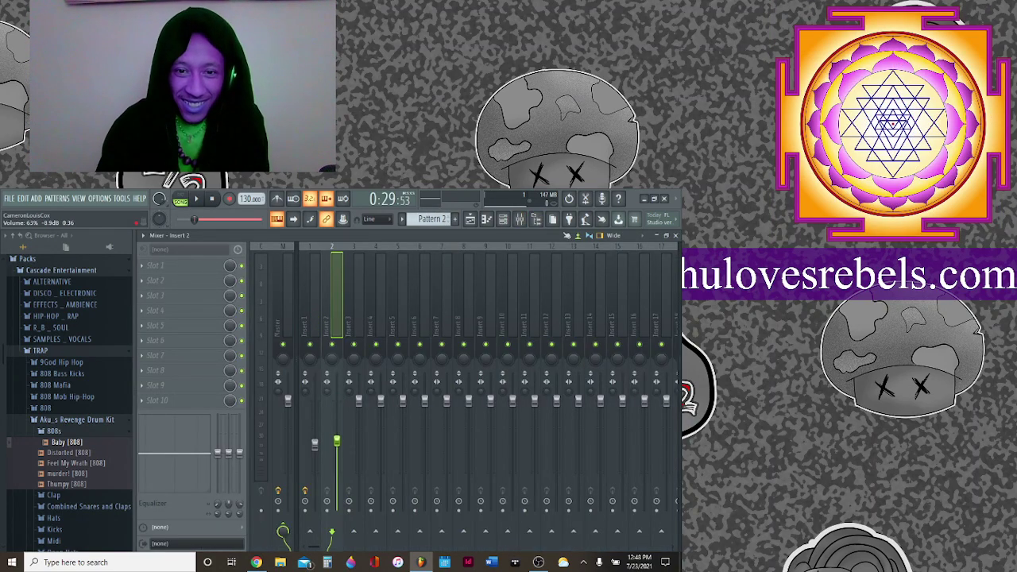
# Open the Baby [808] channel's miscellaneous settings, including its polyphony, cut group and arpeggiator options.
pyautogui.click(503, 220)
pyautogui.click(349, 429)
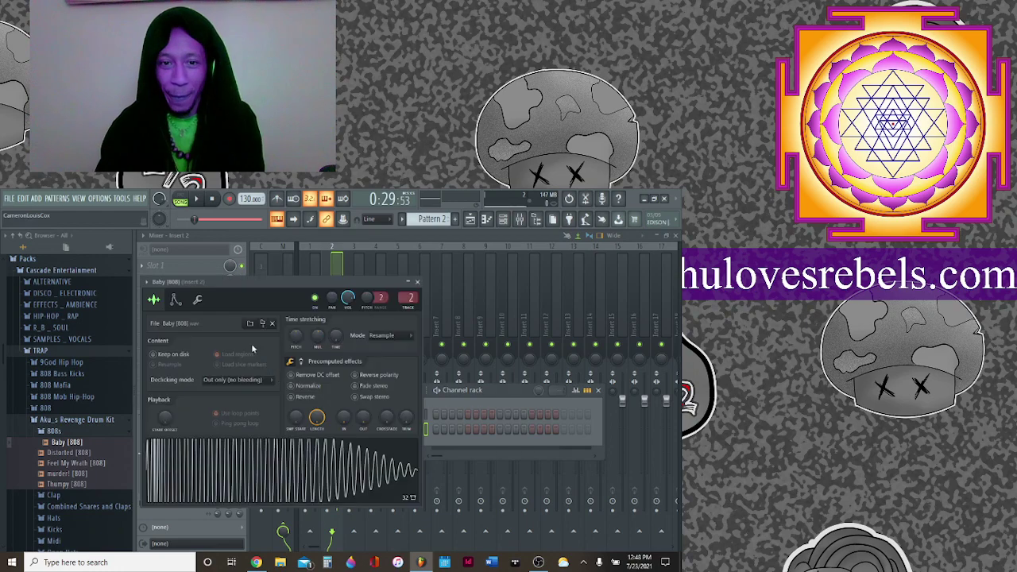
pyautogui.click(196, 300)
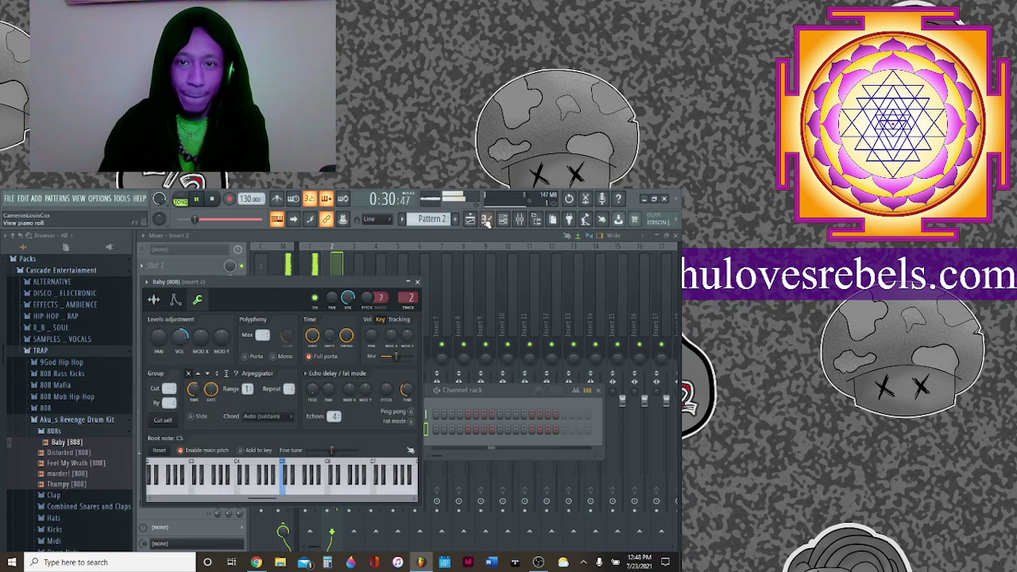
# Switch to the beat pattern and draw a short C#5 note for Baby [808] at the start of bar 1.
pyautogui.click(445, 222)
pyautogui.click(468, 402)
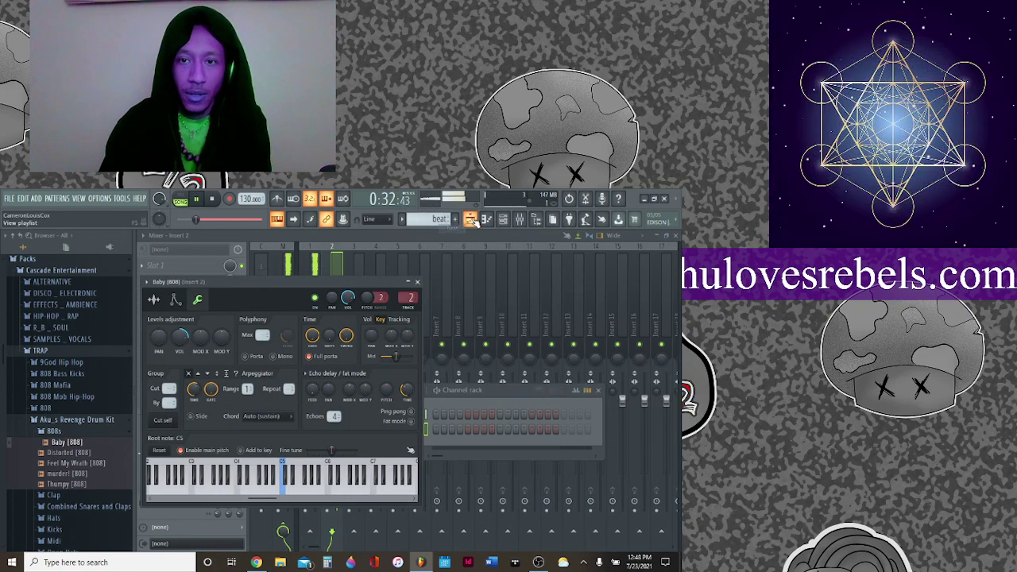
pyautogui.press('F5')
pyautogui.press('F7')
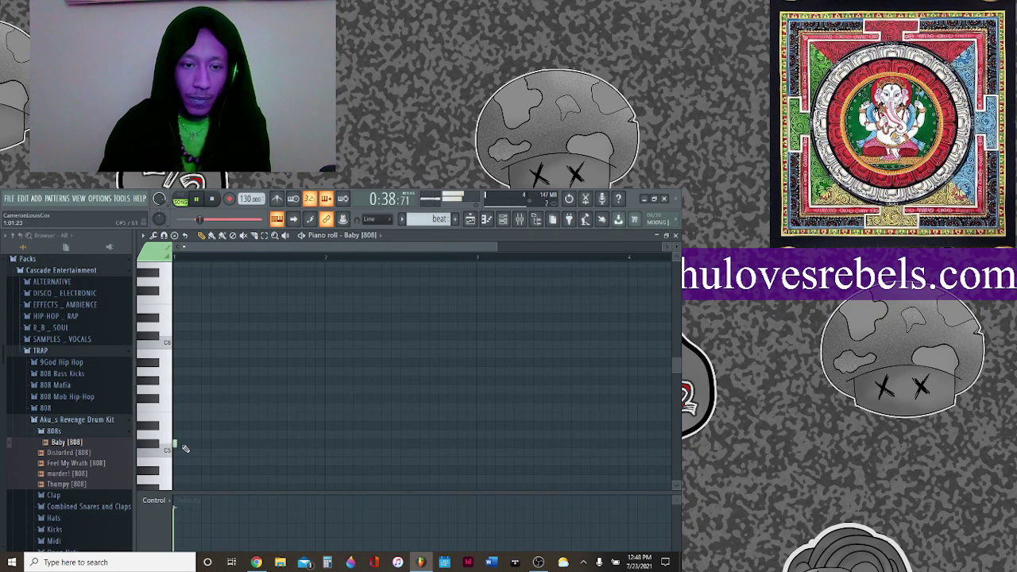
# Place the beat pattern on Track 2 at bar 17 of the playlist, under the melody.
pyautogui.click(470, 220)
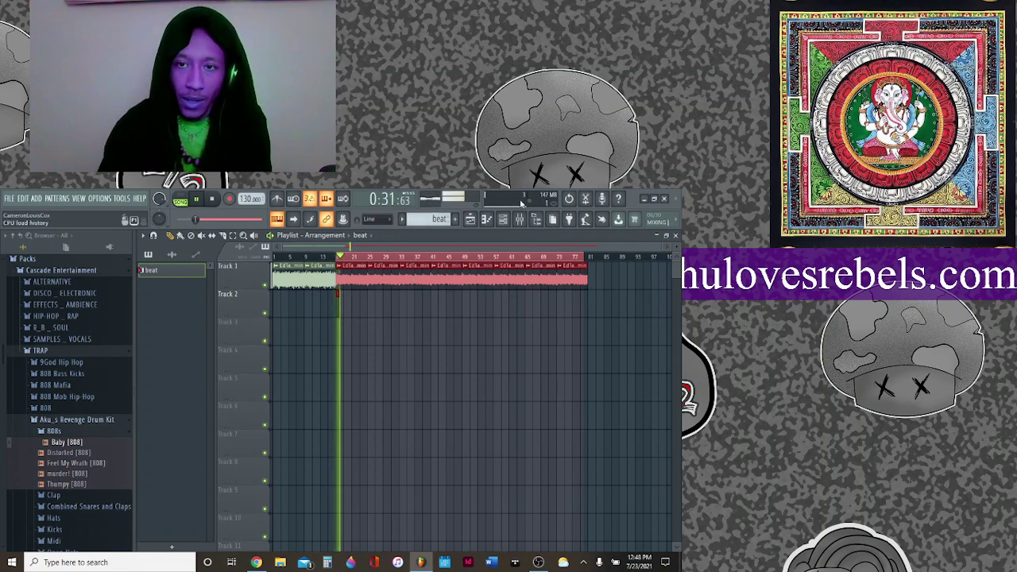
pyautogui.click(491, 221)
pyautogui.click(487, 221)
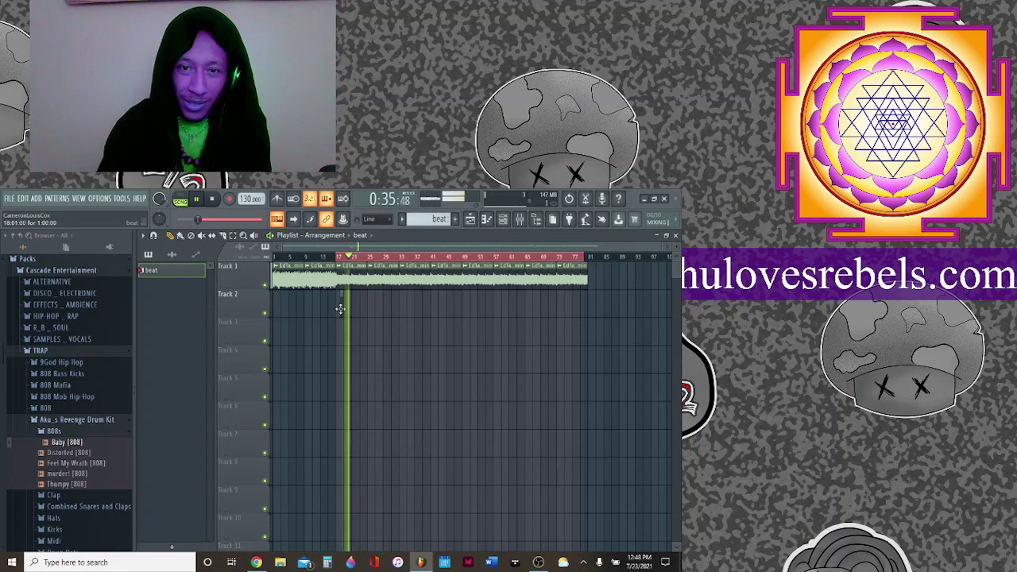
# Draw short 808 notes on C#5 late in bar 1 and D5, D5 and E5 in bar 2, moving the second D5 slightly earlier.
pyautogui.click(487, 220)
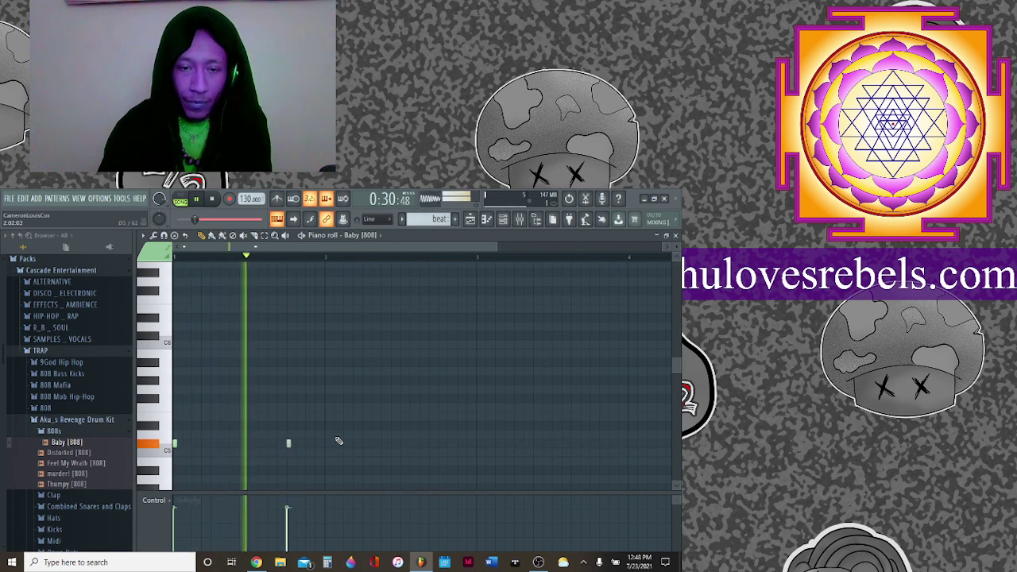
pyautogui.click(326, 436)
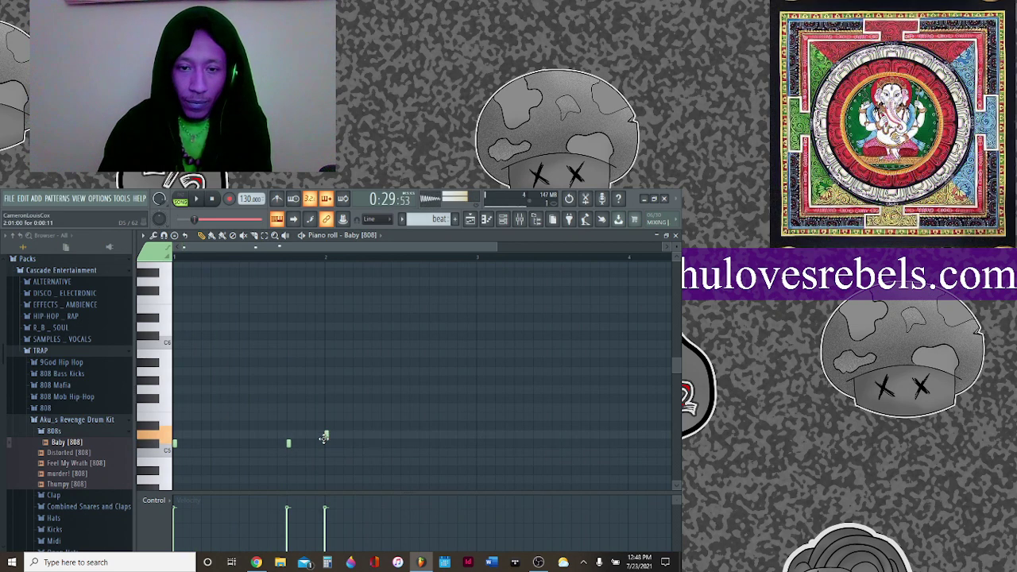
pyautogui.click(383, 435)
pyautogui.press('space')
pyautogui.click(438, 416)
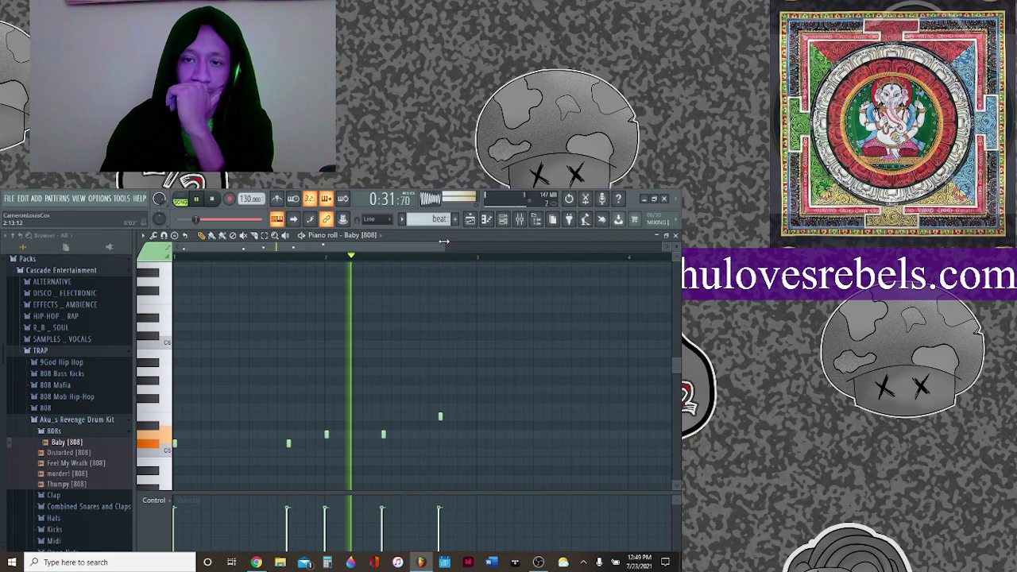
pyautogui.moveTo(444, 241); pyautogui.dragTo(545, 243)
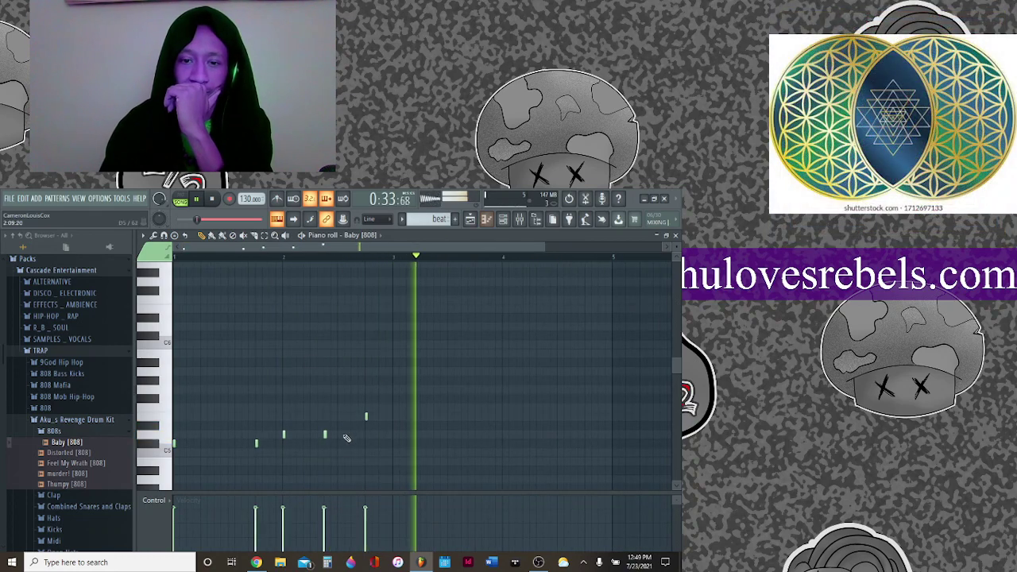
pyautogui.moveTo(326, 434); pyautogui.dragTo(312, 436)
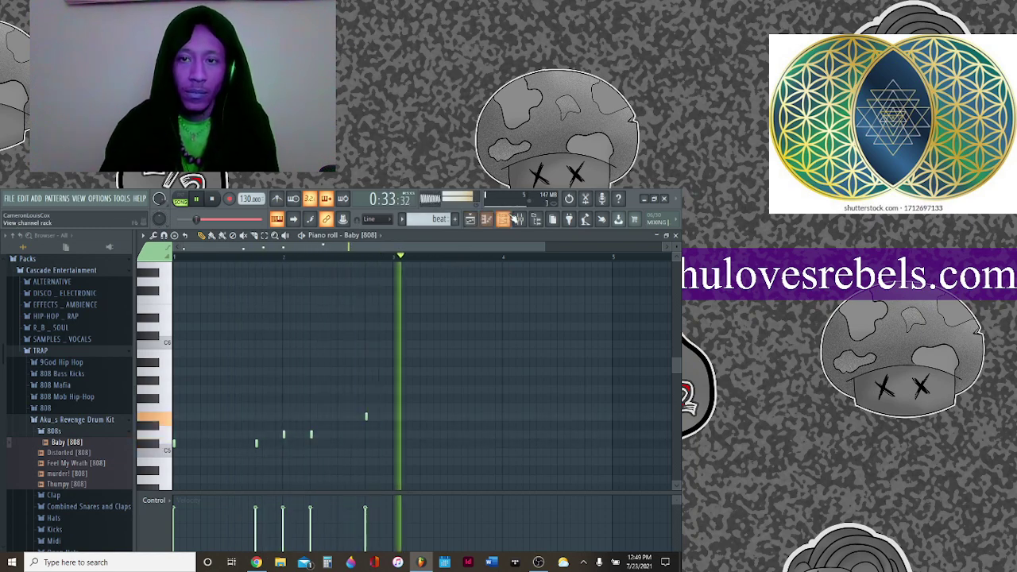
# Shape the Baby [808] volume envelope with hold time at 100% and decay time at 0%.
pyautogui.click(512, 219)
pyautogui.click(366, 415)
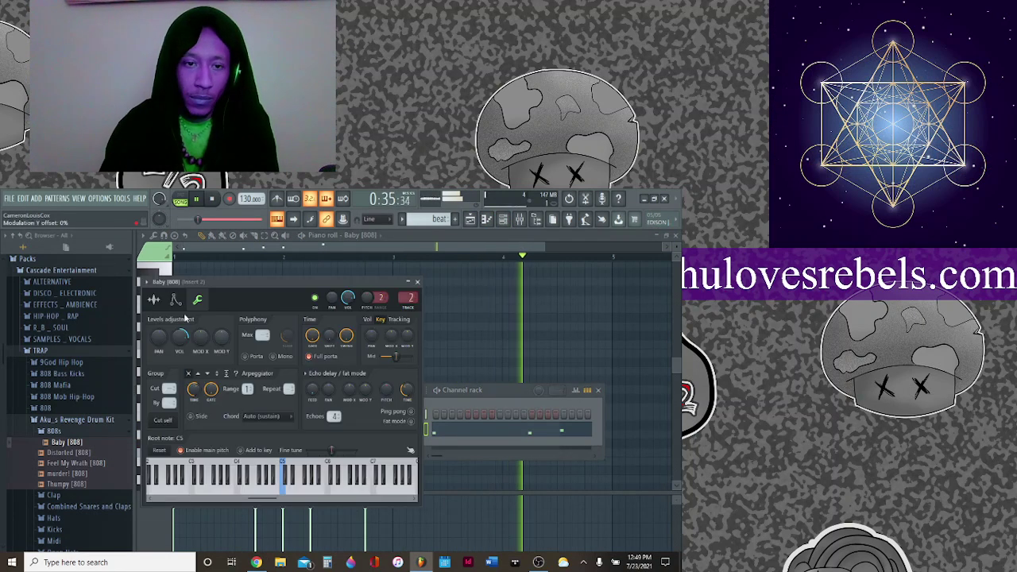
pyautogui.click(176, 299)
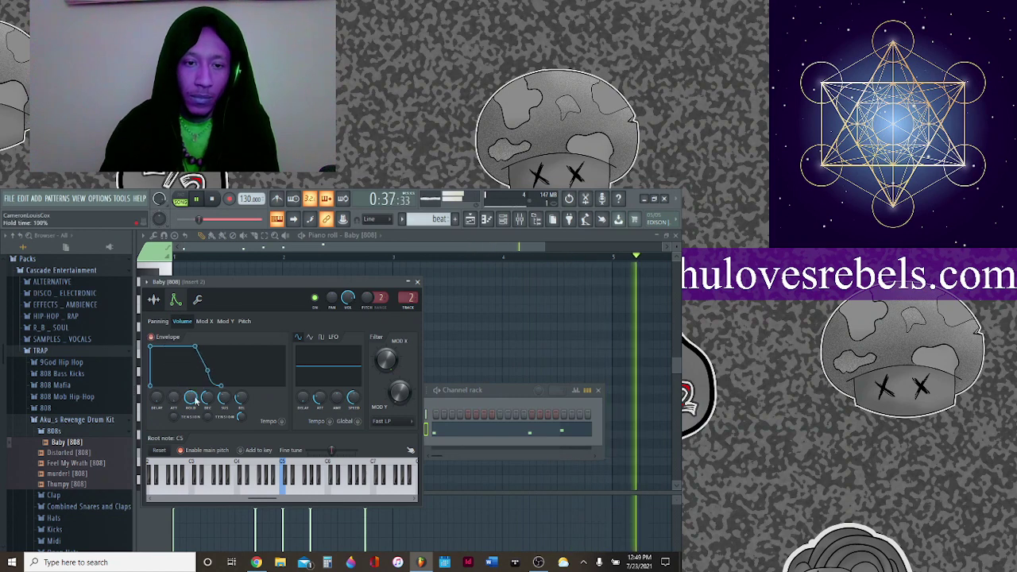
pyautogui.moveTo(240, 397); pyautogui.dragTo(243, 401)
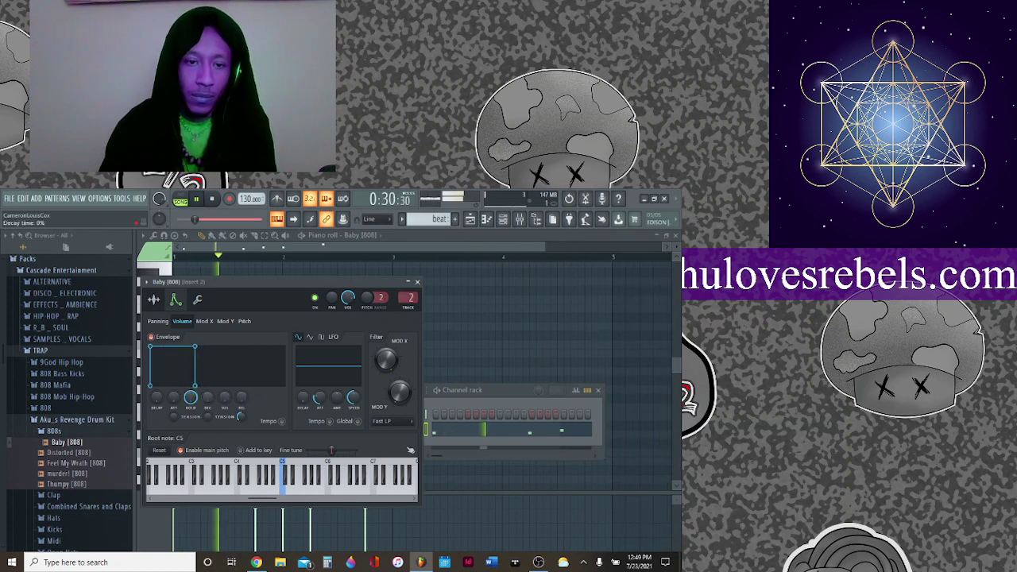
pyautogui.click(283, 252)
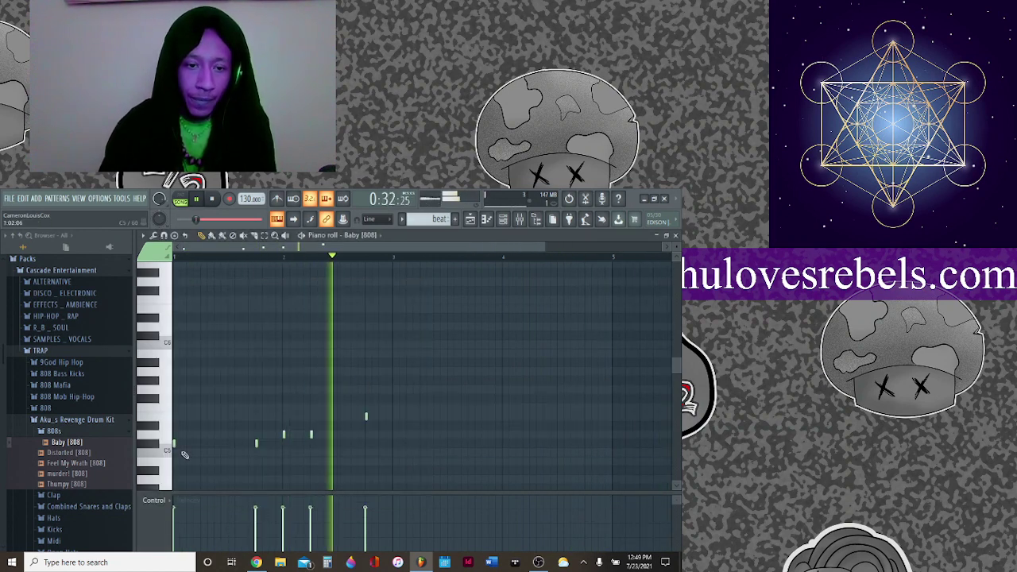
# Lengthen the two C#5 notes to fill bar 1, with snapping set to (none) for the fine adjustment.
pyautogui.moveTo(251, 449); pyautogui.dragTo(280, 447)
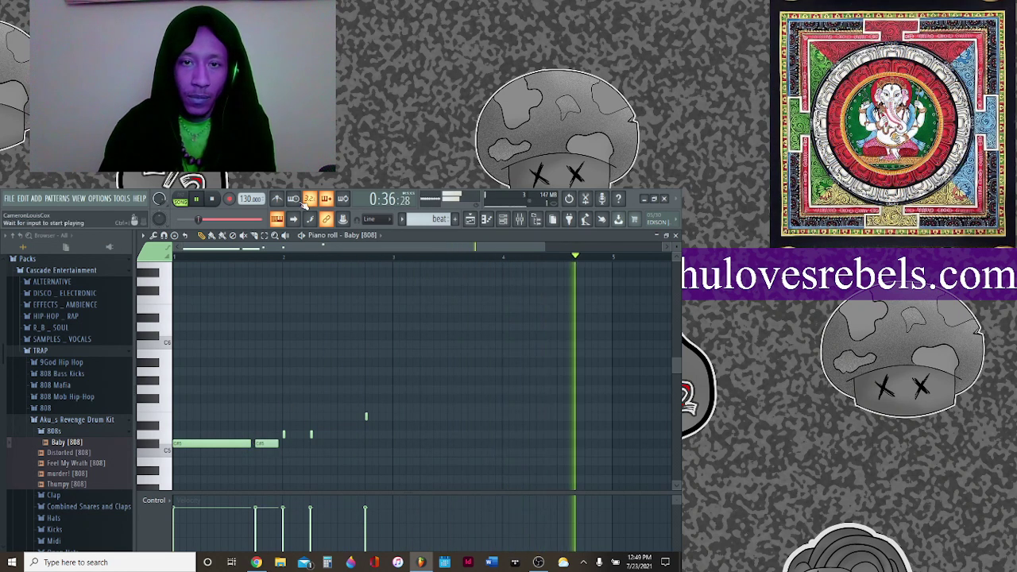
pyautogui.click(369, 219)
pyautogui.click(371, 253)
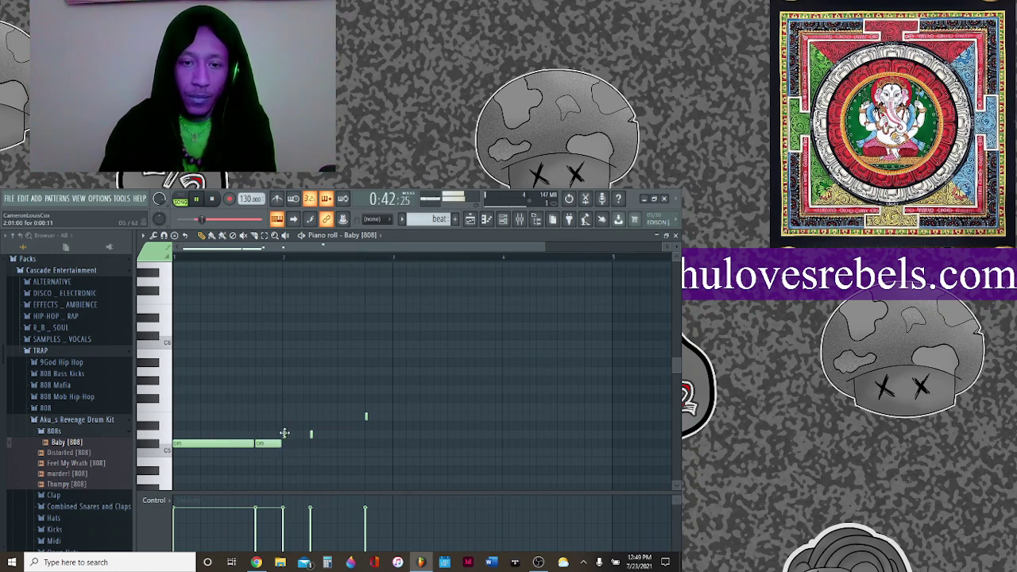
# Restore snapping to Line and lengthen the two D5 notes and the E5 note in bar 2.
pyautogui.click(370, 220)
pyautogui.click(371, 232)
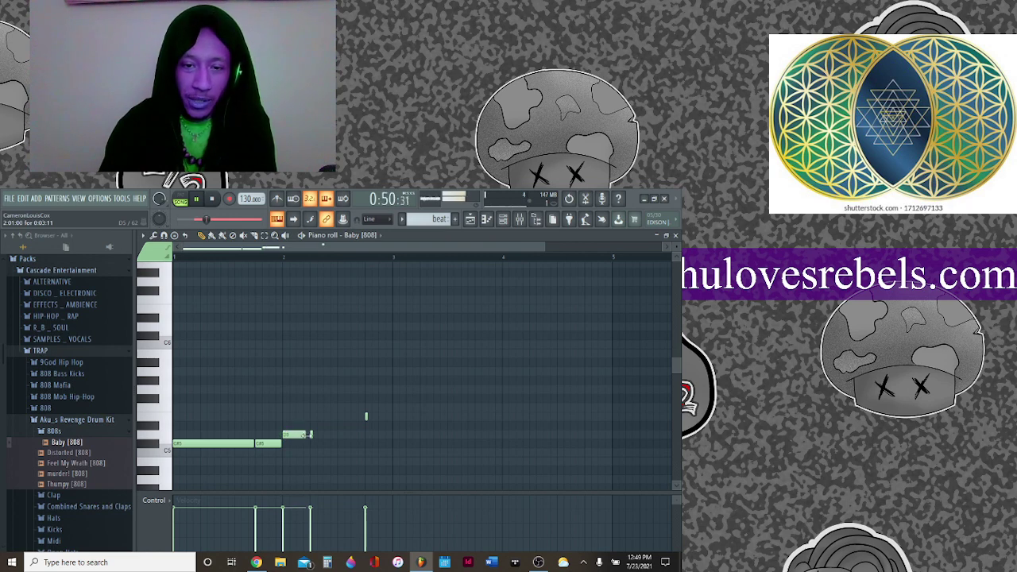
pyautogui.click(367, 416)
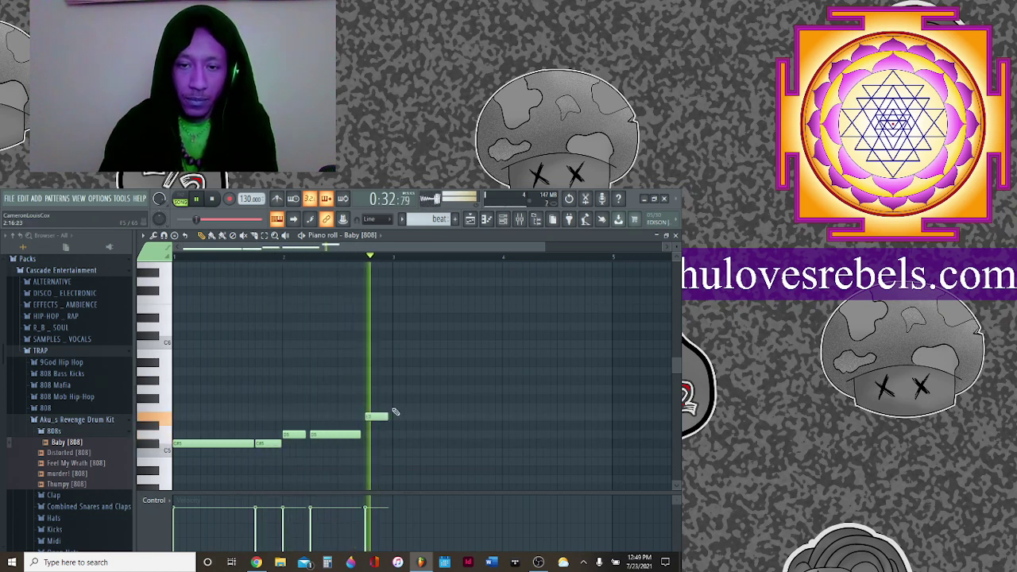
# Draw a C#5 note across most of bar 3 and a B5 note from the start of bar 4.
pyautogui.click(395, 442)
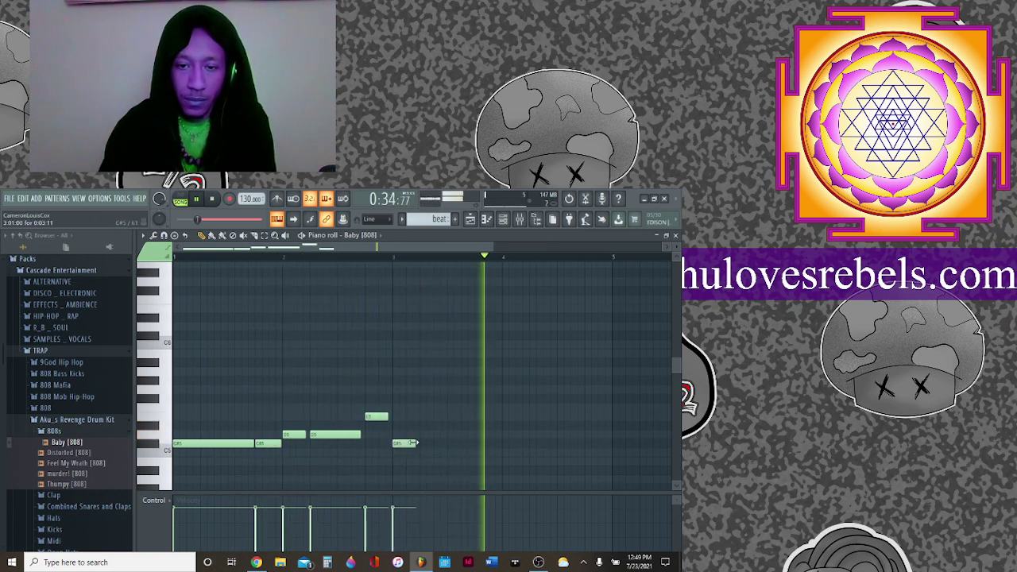
pyautogui.moveTo(455, 443); pyautogui.dragTo(471, 443)
pyautogui.press('space')
pyautogui.click(501, 343)
pyautogui.moveTo(501, 343); pyautogui.dragTo(502, 354)
pyautogui.press('space')
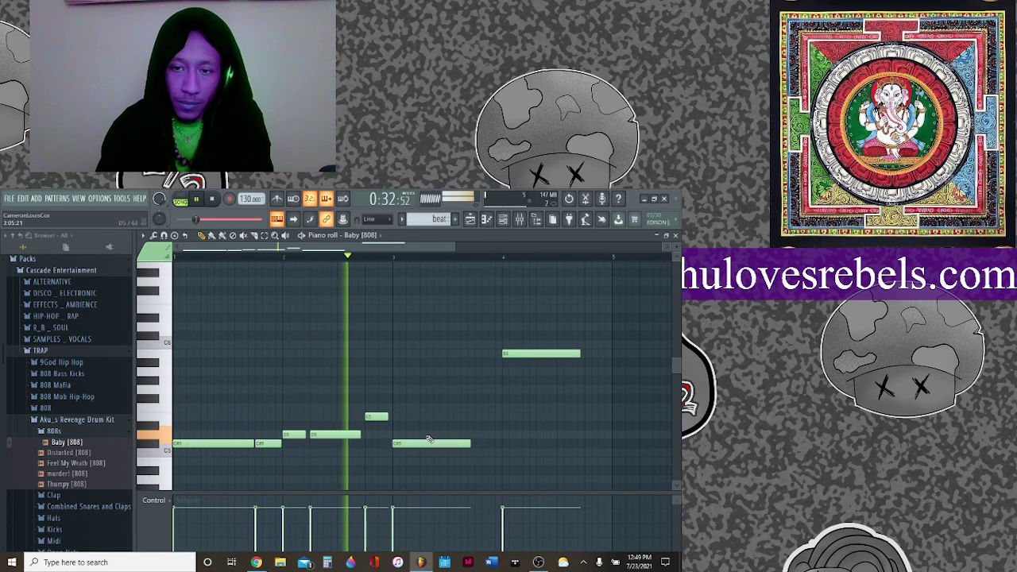
# Move bar 4's B5 note to A5 on the second beat and shorten it, adding another A5 and a short closing B5.
pyautogui.moveTo(528, 354); pyautogui.dragTo(568, 372)
pyautogui.press('space')
pyautogui.press('space')
pyautogui.click(572, 371)
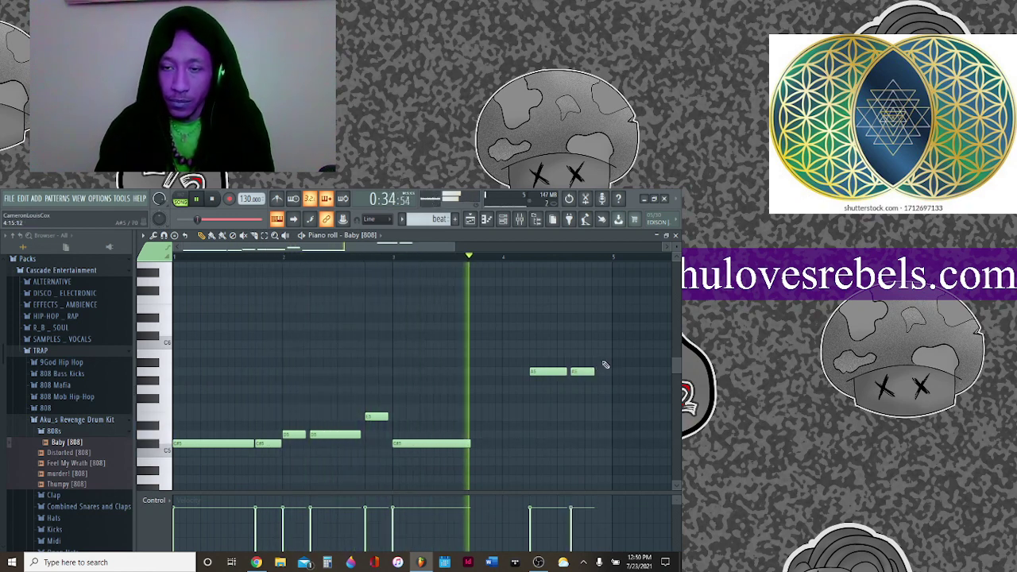
pyautogui.moveTo(600, 372); pyautogui.dragTo(592, 371)
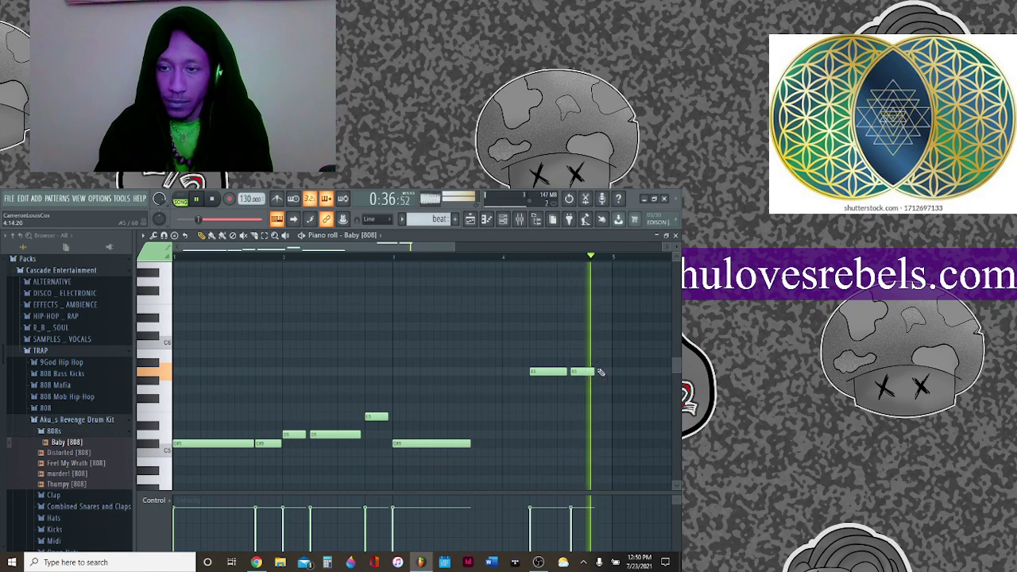
pyautogui.click(598, 363)
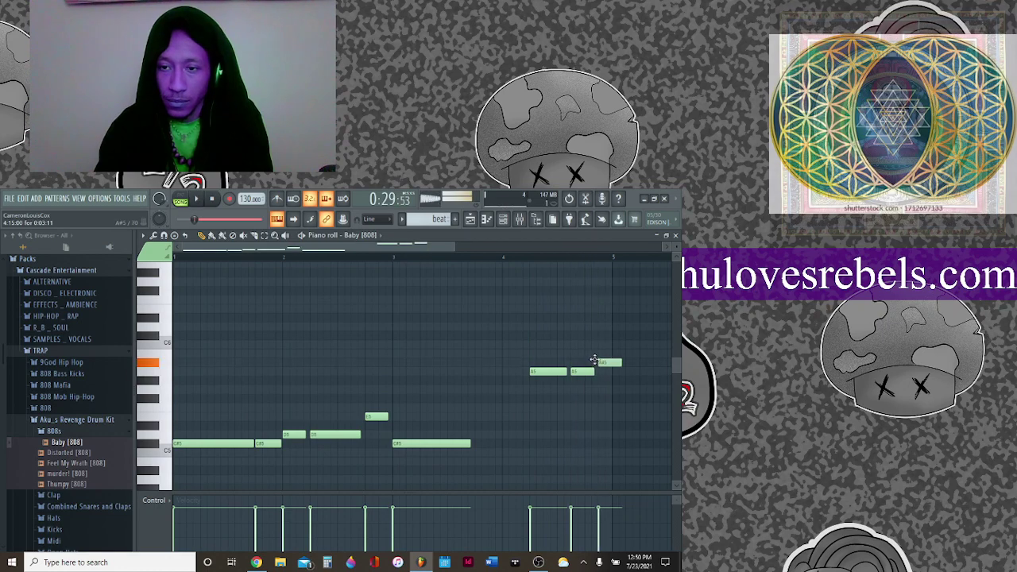
pyautogui.moveTo(593, 359); pyautogui.dragTo(593, 351)
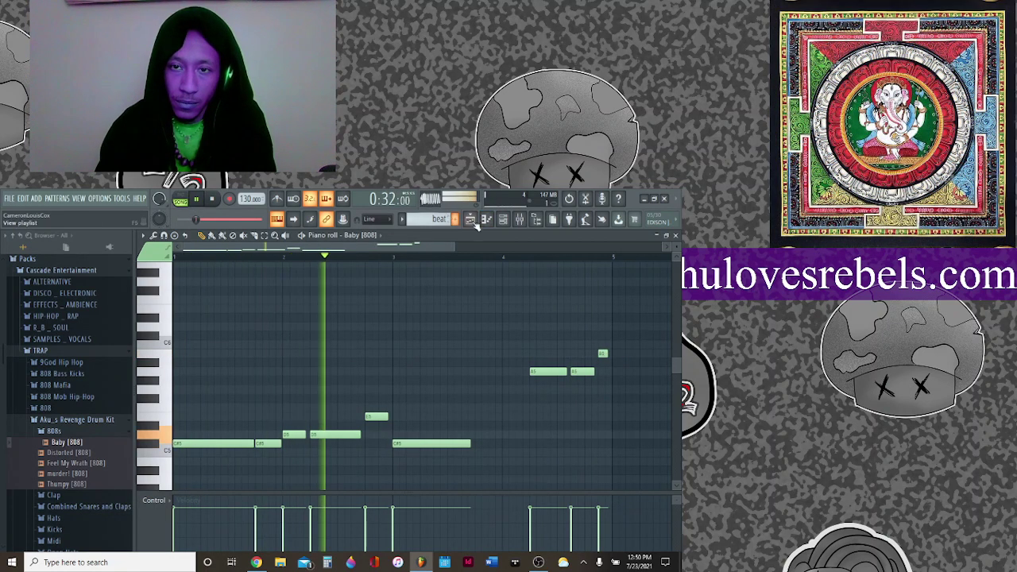
# Add the Layer [snare] sample from the Aku_s Revenge Drum Kit's Snares folder to the channel rack as a new channel.
pyautogui.press('F6')
pyautogui.click(53, 430)
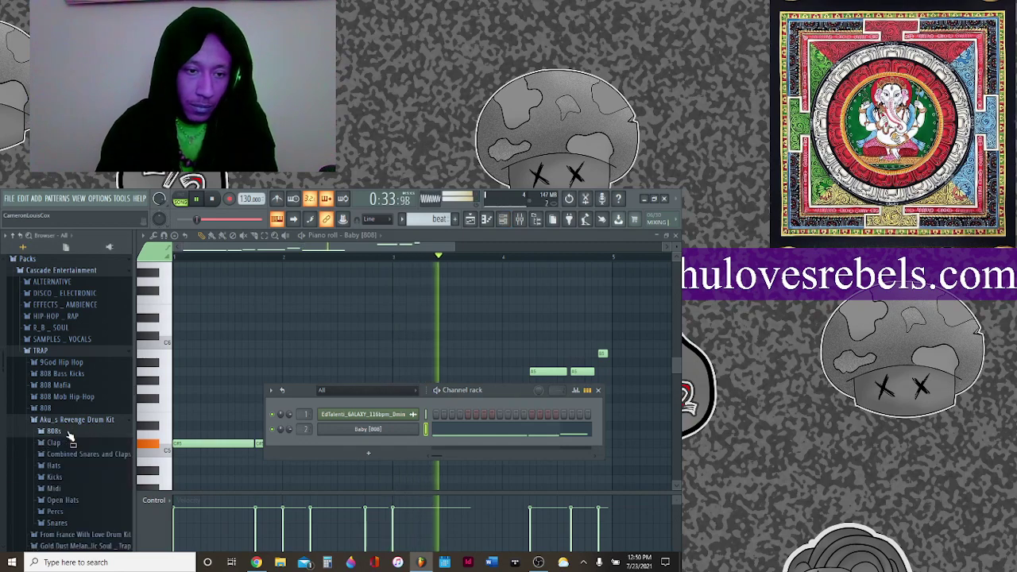
pyautogui.scroll(-2, 62, 457)
pyautogui.click(57, 461)
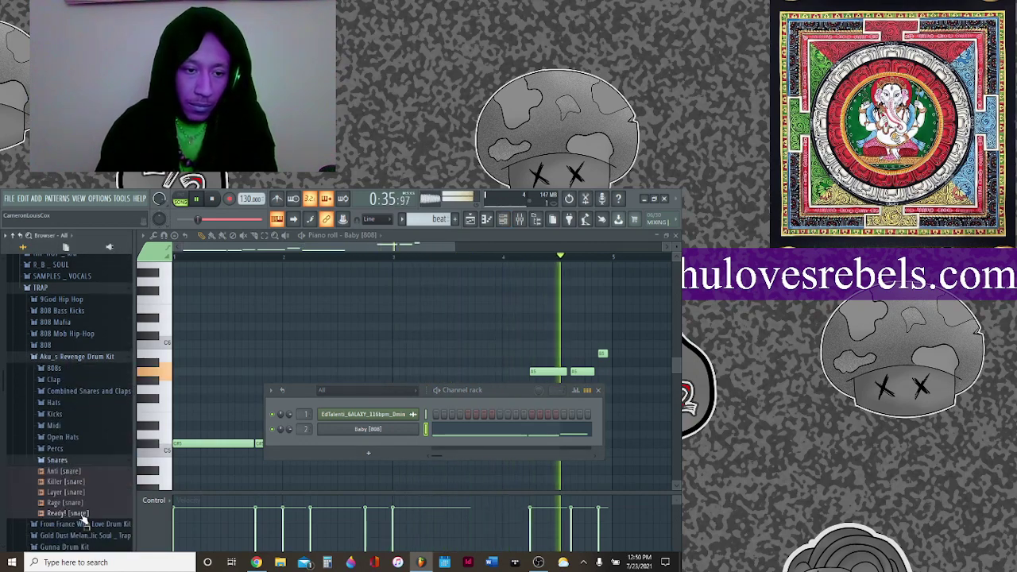
pyautogui.click(73, 503)
pyautogui.click(75, 493)
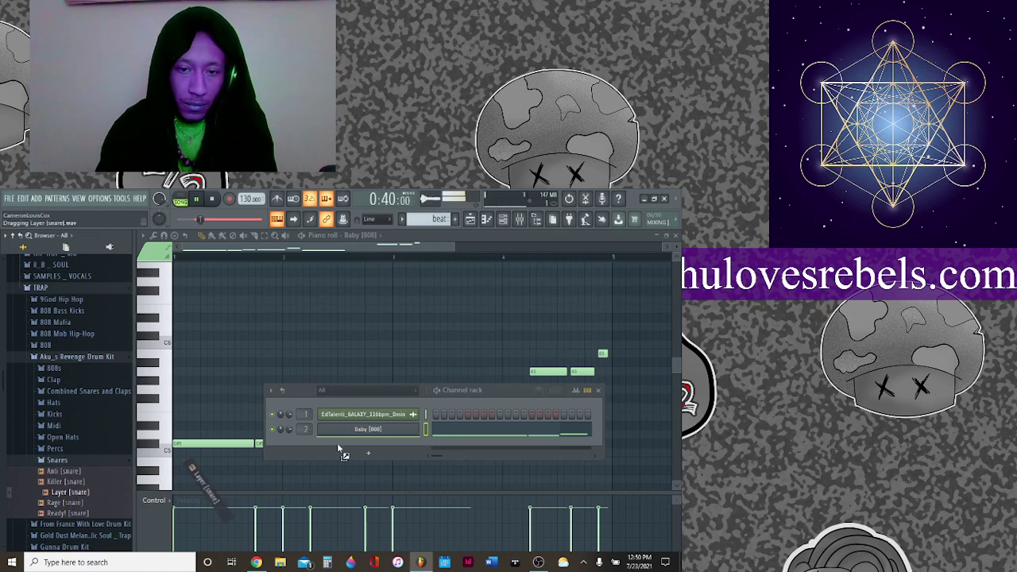
pyautogui.moveTo(356, 441); pyautogui.dragTo(317, 454)
# Assign the Layer [snare] channel to mixer Insert 3 and lower that track's level to match Insert 2.
pyautogui.press('F4')
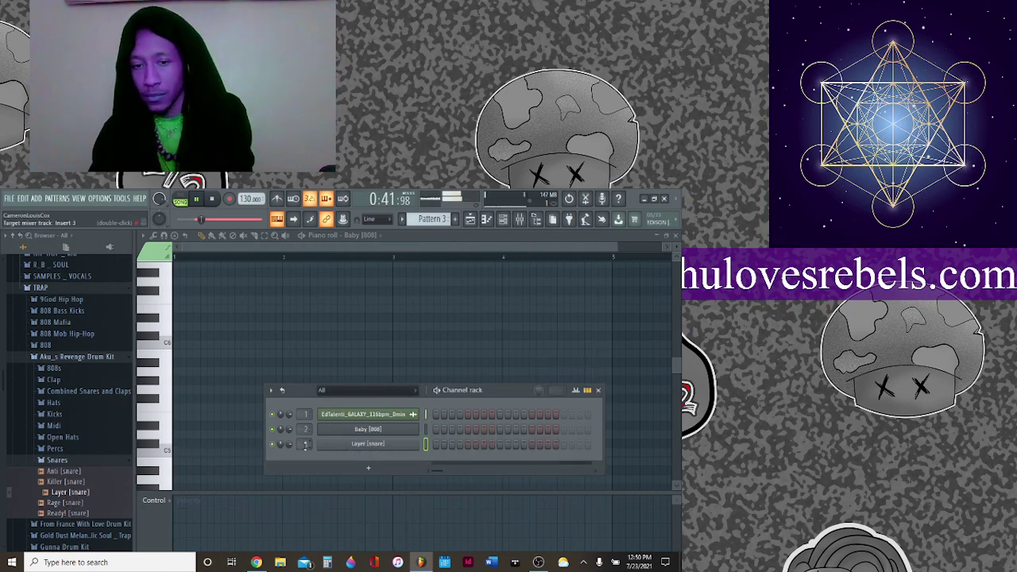
pyautogui.click(520, 222)
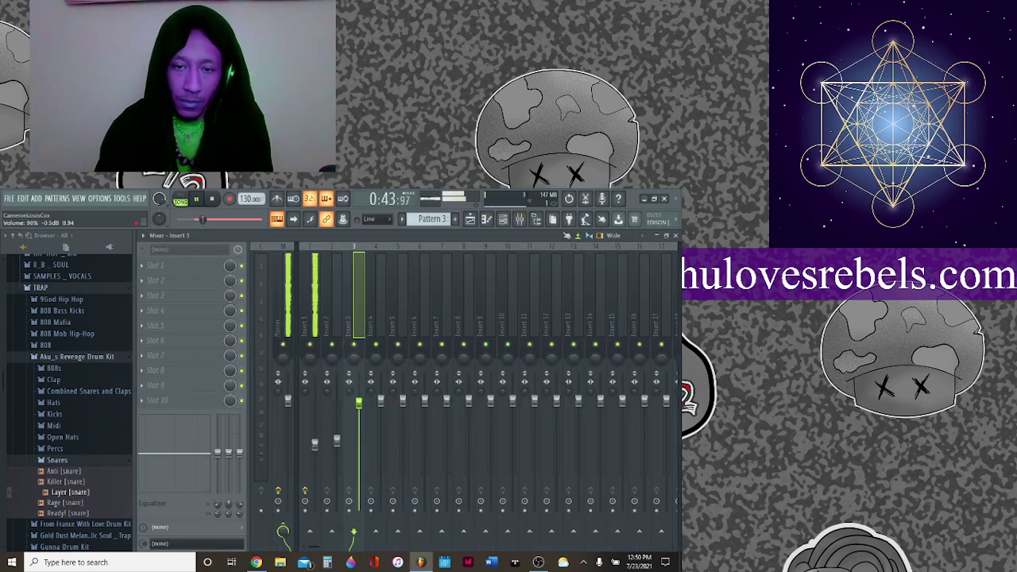
pyautogui.click(469, 219)
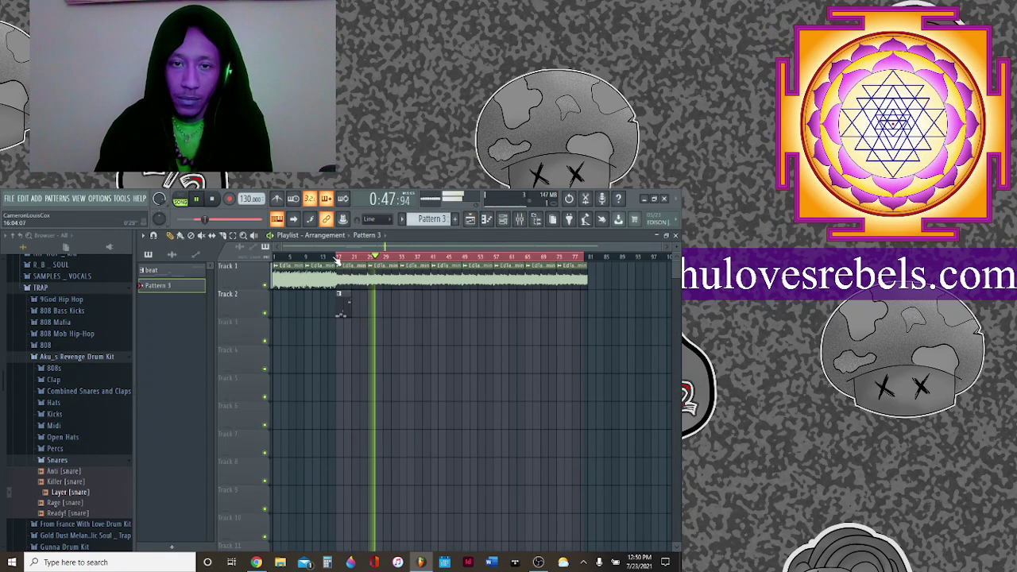
# Discard the new empty pattern and place a beat clip at bar 1 on Track 2.
pyautogui.hotkey('ctrl', 'z')
pyautogui.click(279, 262)
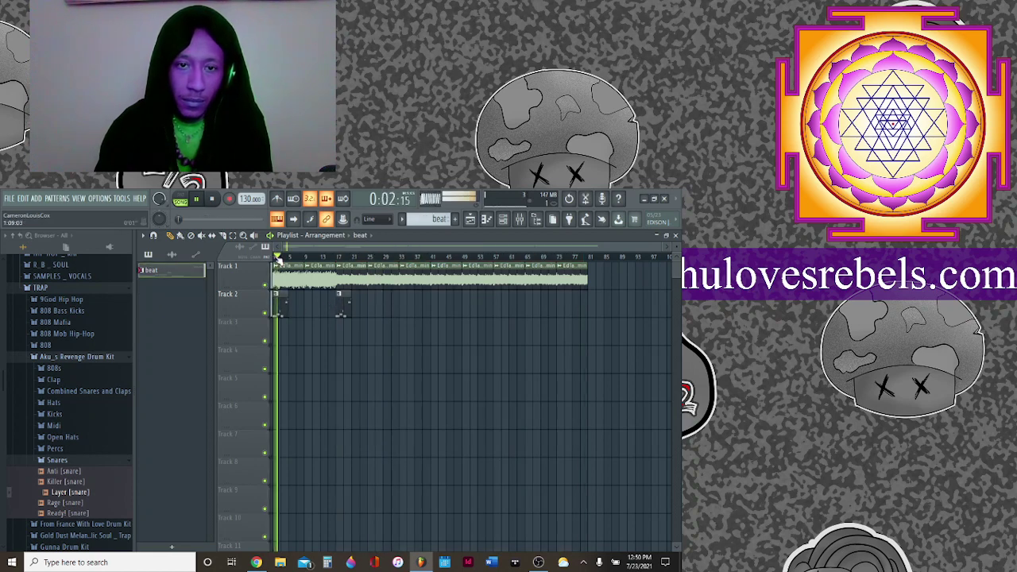
pyautogui.click(278, 262)
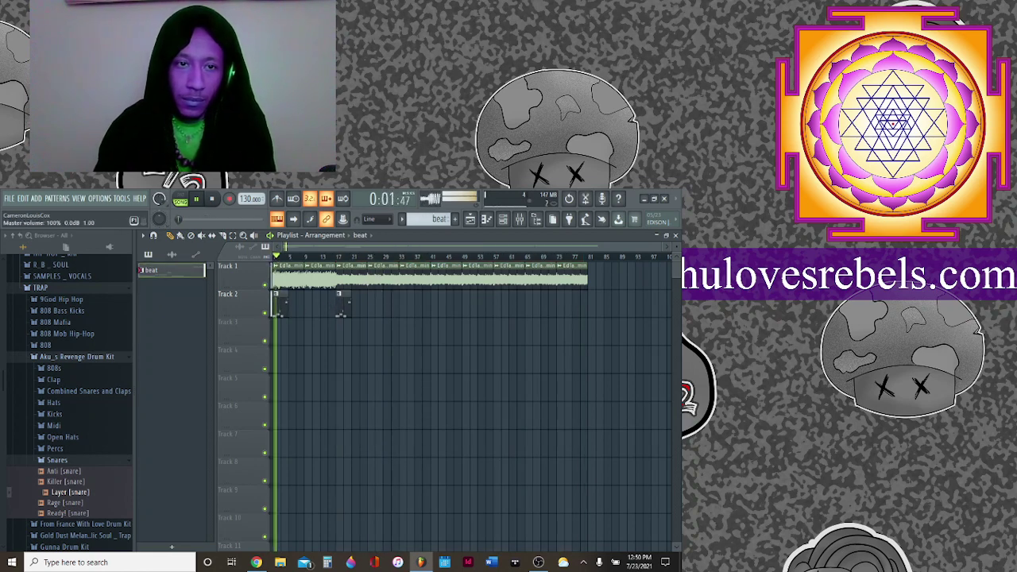
# Lower the Insert 2 mixer level to 61% (-9.6 dB).
pyautogui.press('F9')
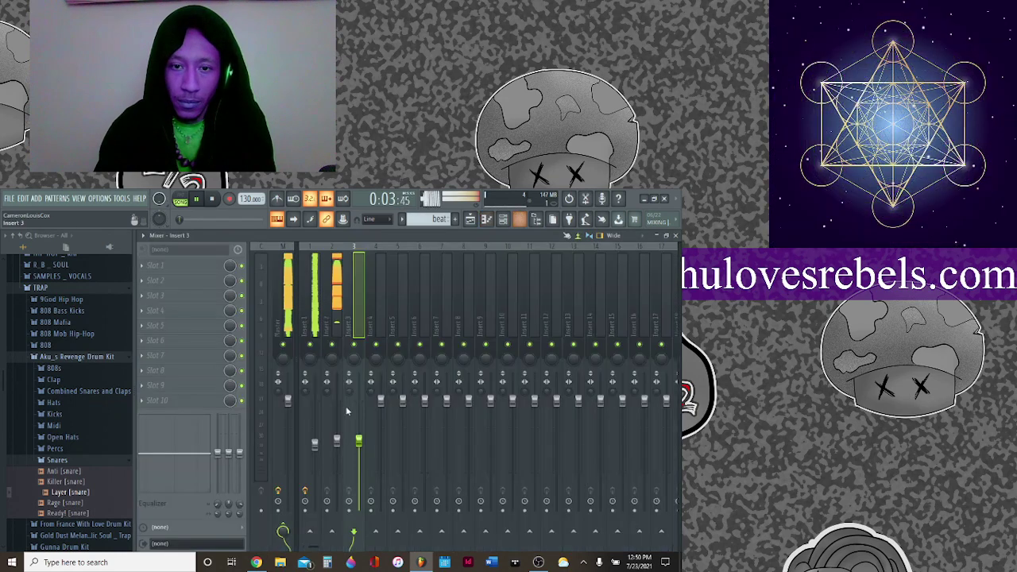
pyautogui.moveTo(338, 446); pyautogui.dragTo(338, 449)
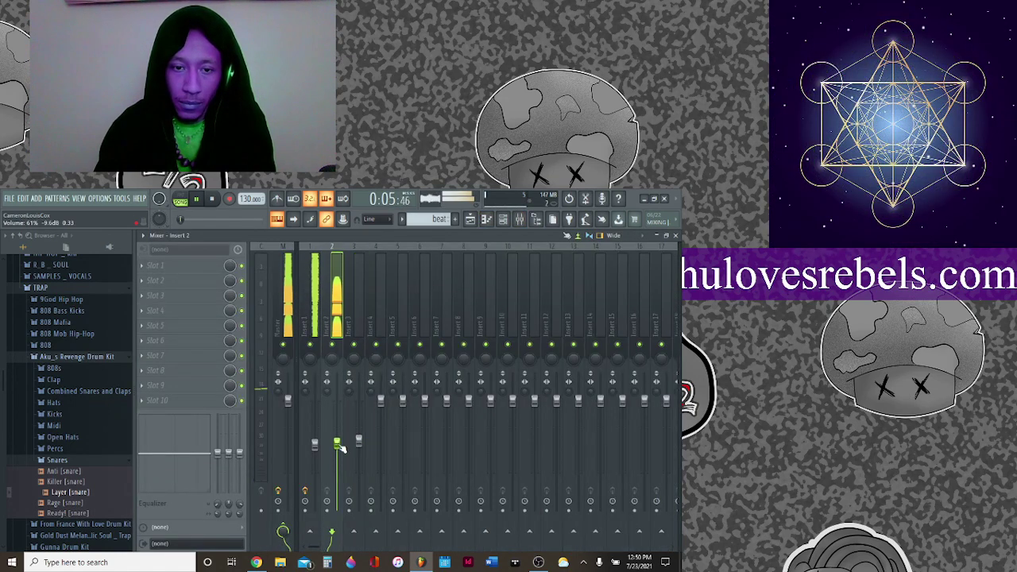
pyautogui.click(468, 221)
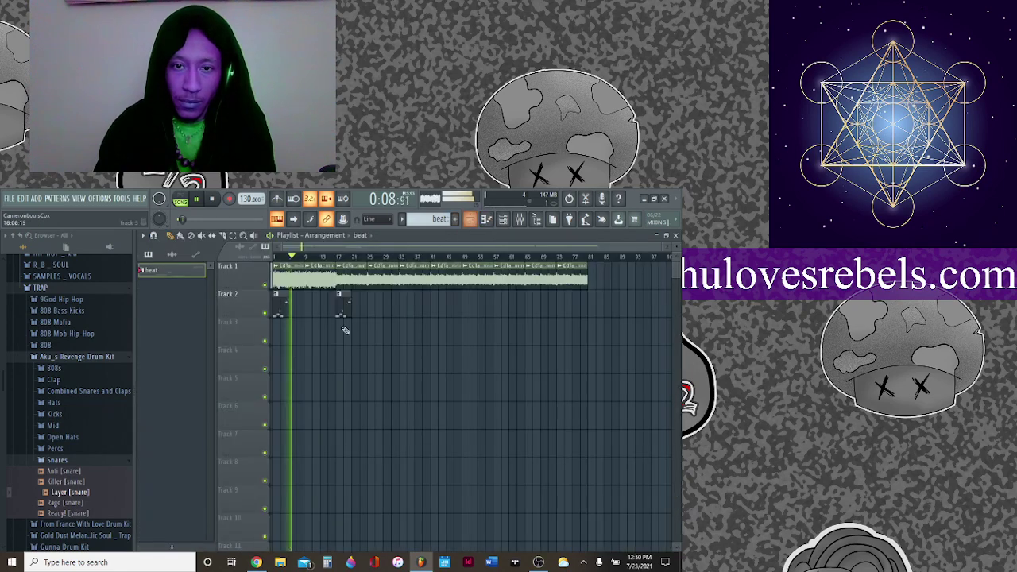
# In the Baby [808] piano roll, fill bar 5 with a longer C5 note followed by a shorter C5 note.
pyautogui.doubleClick(282, 307)
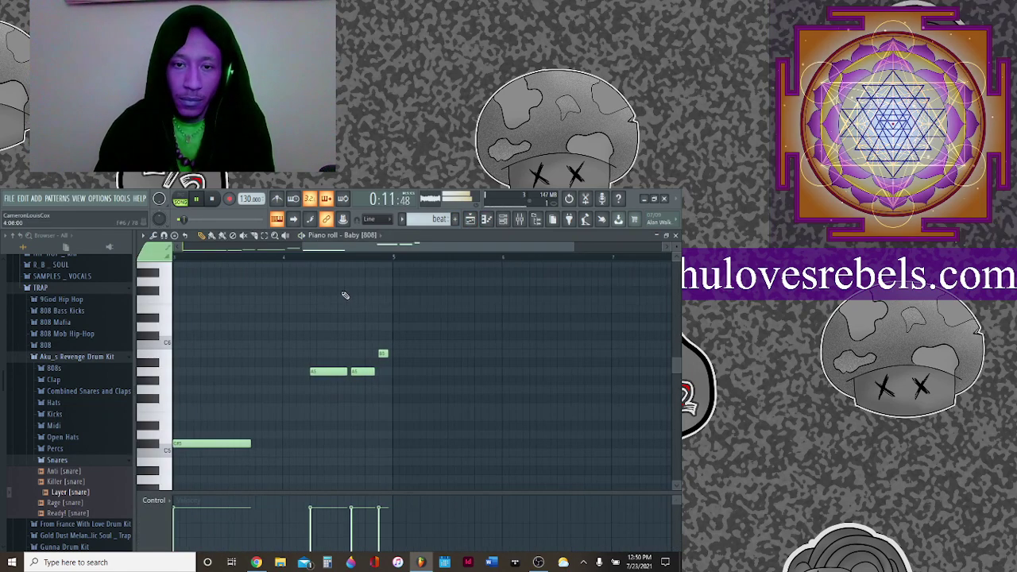
pyautogui.click(309, 262)
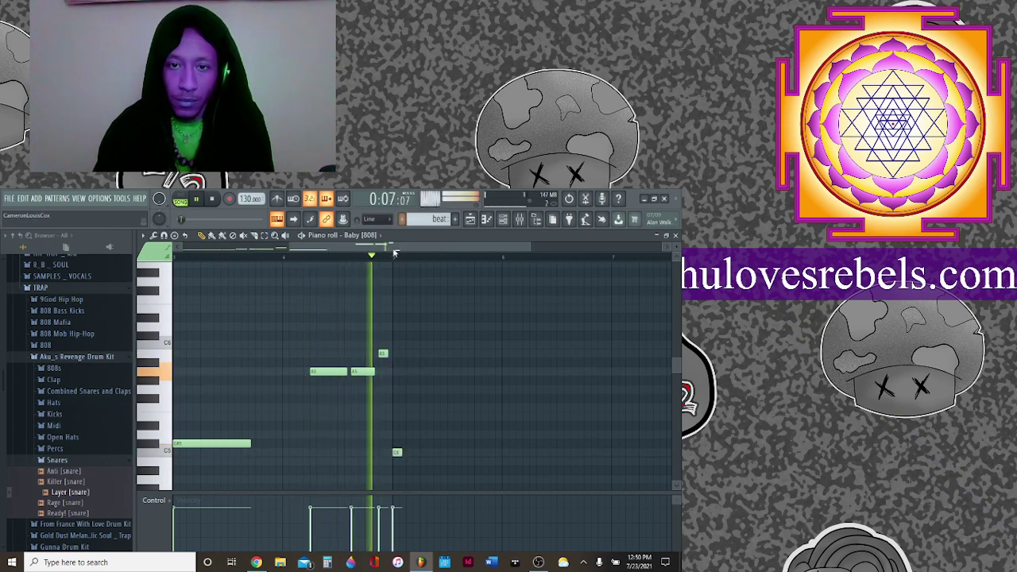
pyautogui.click(195, 248)
pyautogui.moveTo(268, 442); pyautogui.dragTo(268, 452)
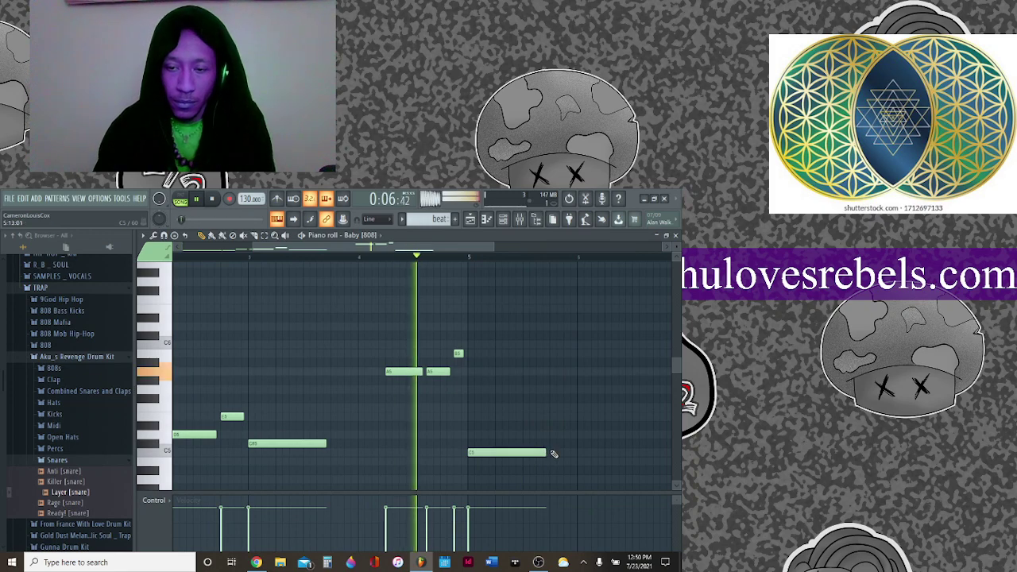
pyautogui.moveTo(552, 454); pyautogui.dragTo(533, 455)
pyautogui.click(540, 453)
pyautogui.moveTo(601, 453); pyautogui.dragTo(574, 457)
# Add a longer D5 note at the start of bar 6 and a shorter D5 note after it.
pyautogui.click(578, 442)
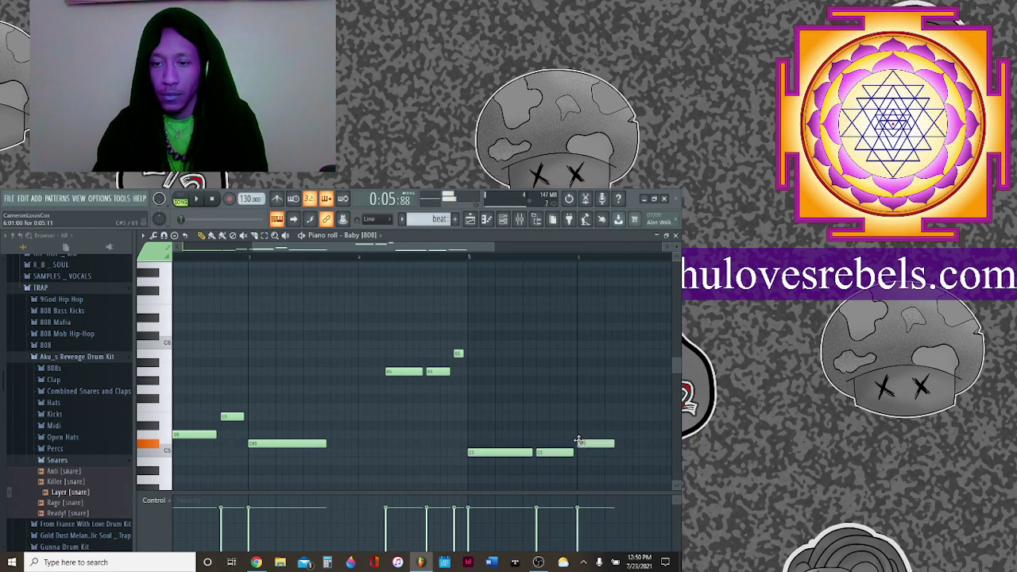
pyautogui.moveTo(614, 434); pyautogui.dragTo(643, 433)
pyautogui.click(648, 435)
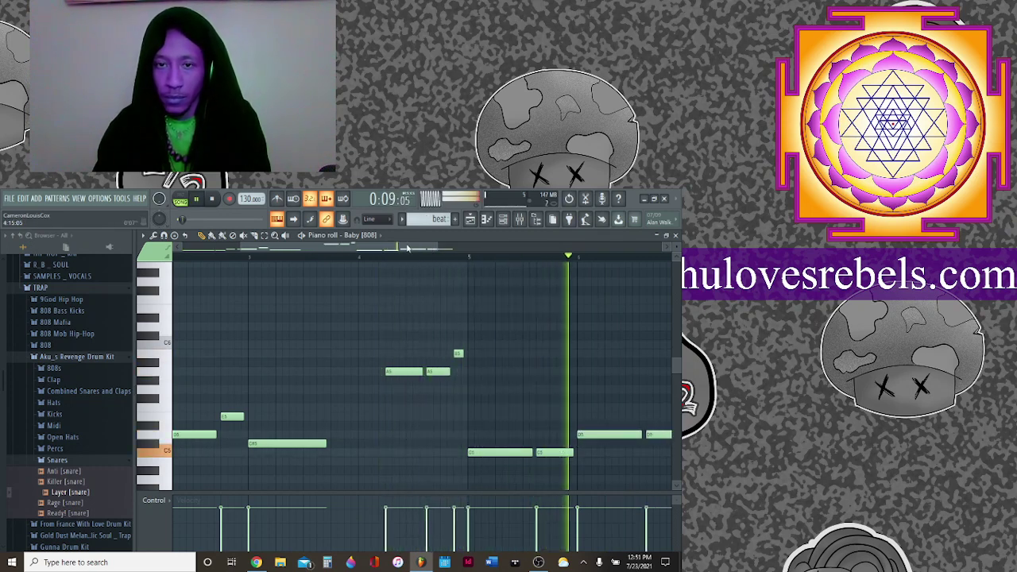
# Draw three C5 notes across bar 7, a short one followed by two slightly longer ones.
pyautogui.click(406, 248)
pyautogui.press('space')
pyautogui.moveTo(458, 435); pyautogui.dragTo(532, 452)
pyautogui.press('space')
pyautogui.click(476, 452)
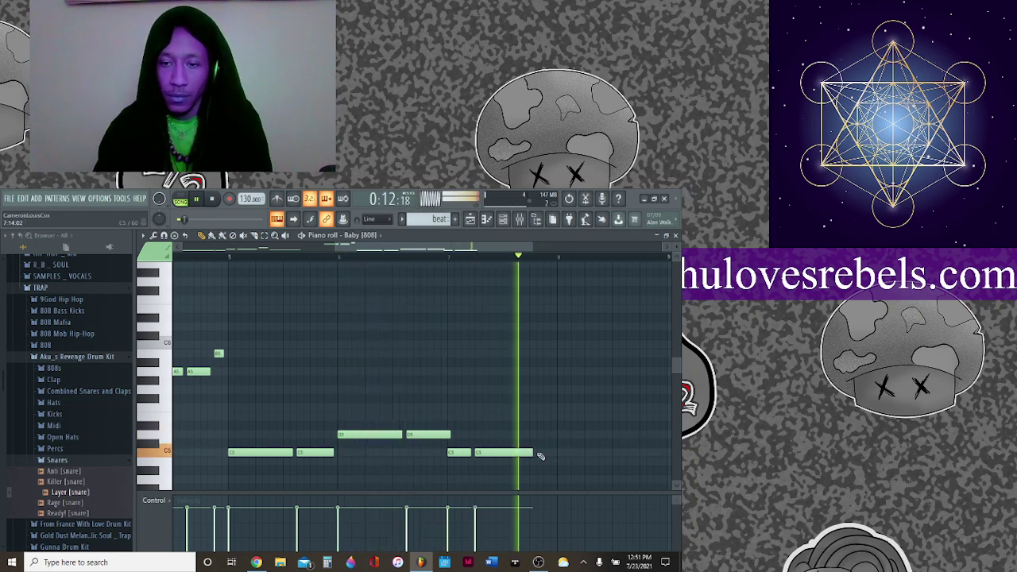
pyautogui.moveTo(532, 453); pyautogui.dragTo(511, 453)
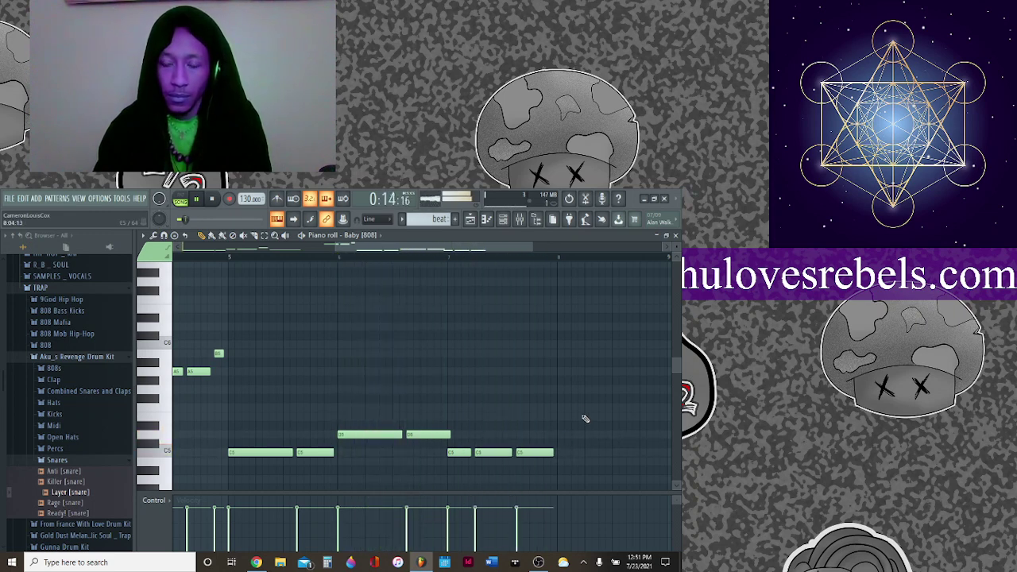
# Look over the Layer [snare] piano roll and add a beat clip at bar 25 on Track 2.
pyautogui.click(469, 219)
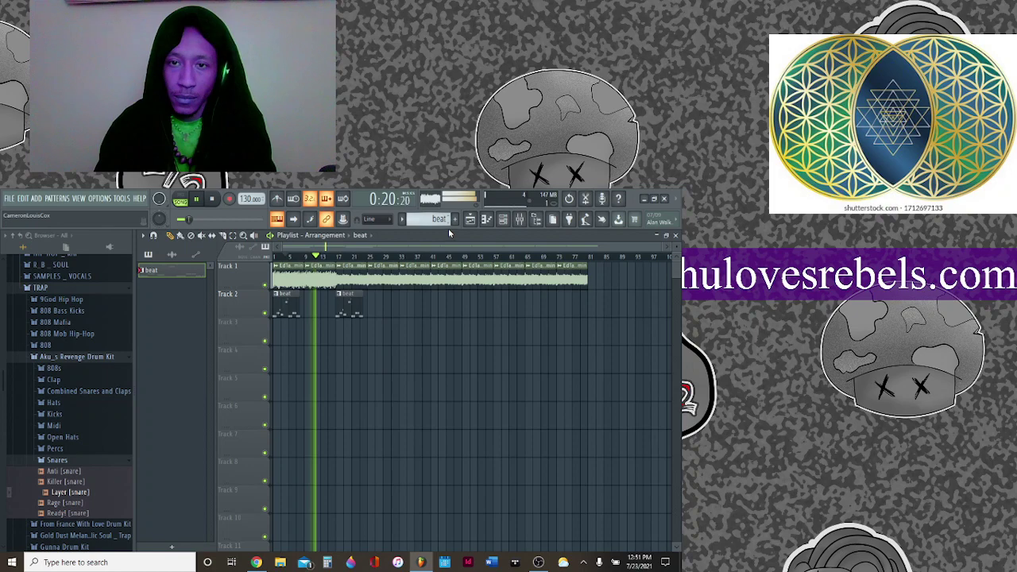
pyautogui.click(504, 220)
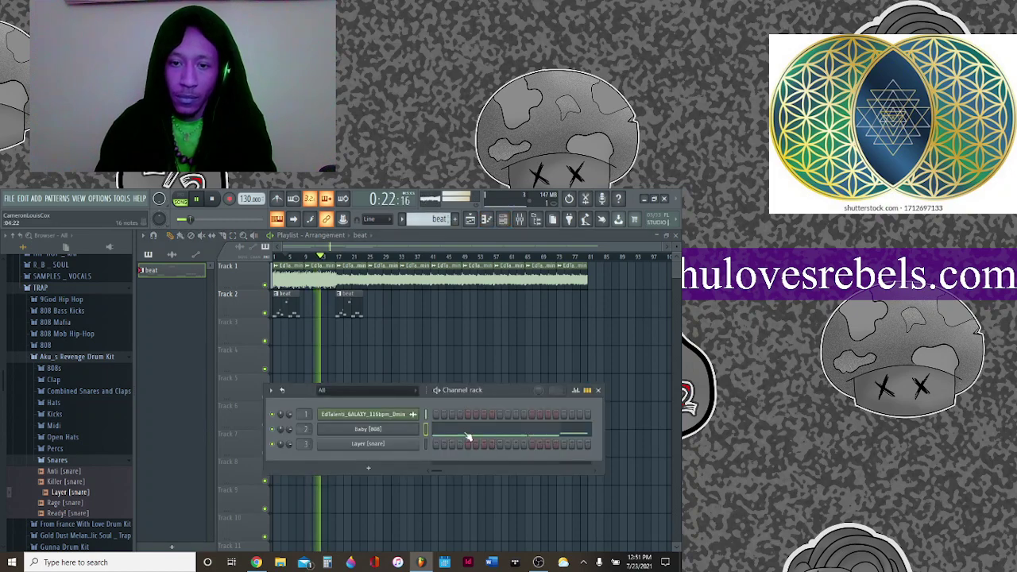
pyautogui.click(468, 437)
pyautogui.click(379, 236)
pyautogui.click(358, 253)
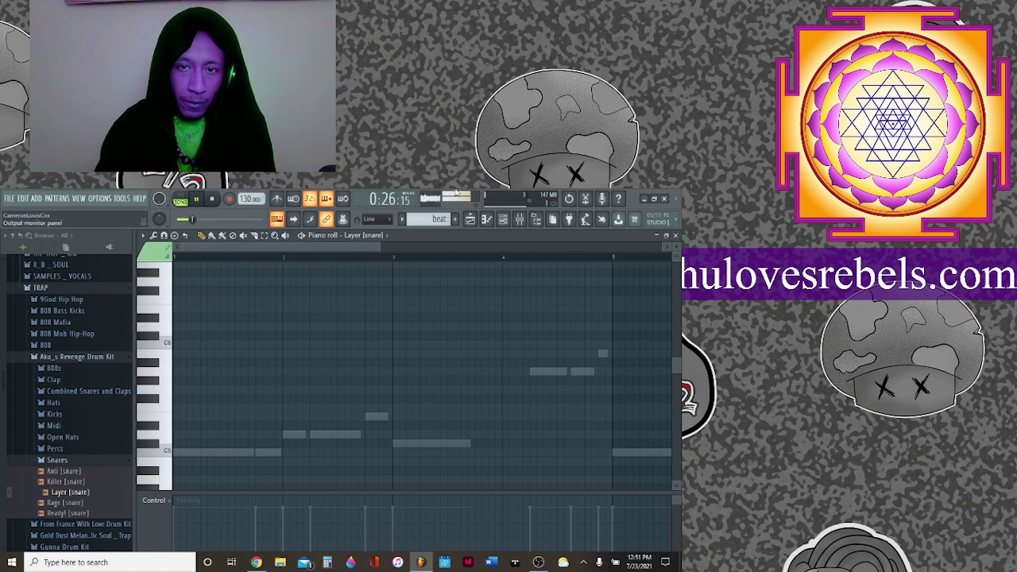
pyautogui.click(473, 220)
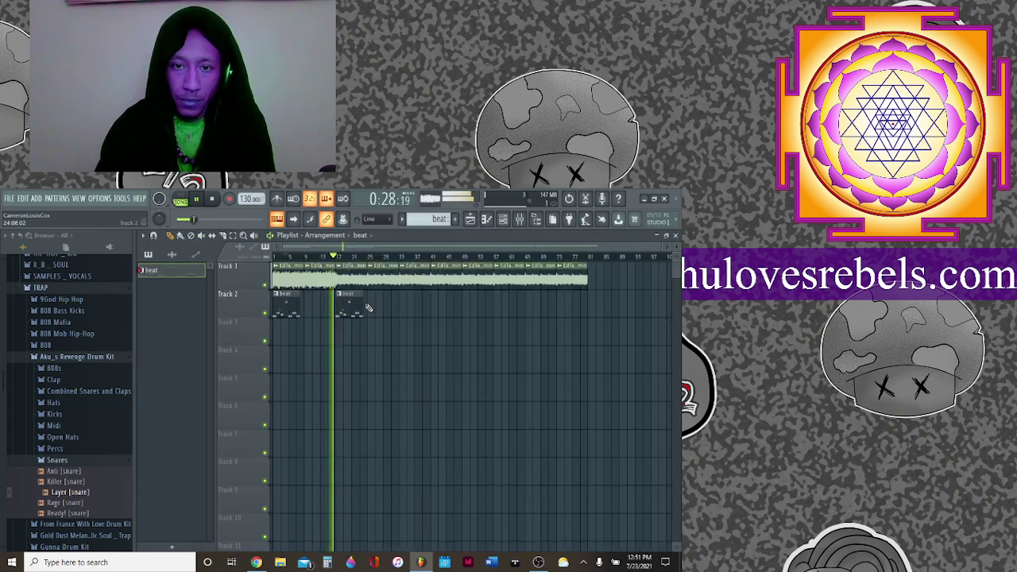
# Add a D5 note to the Baby [808] part from the end of bar 3 into bar 4 and play it back.
pyautogui.click(502, 221)
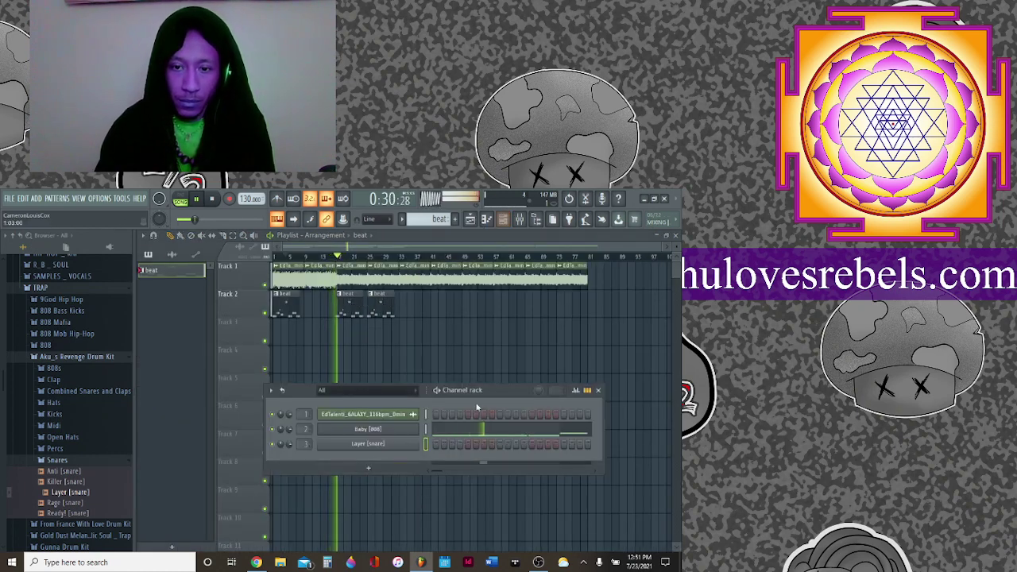
pyautogui.click(492, 433)
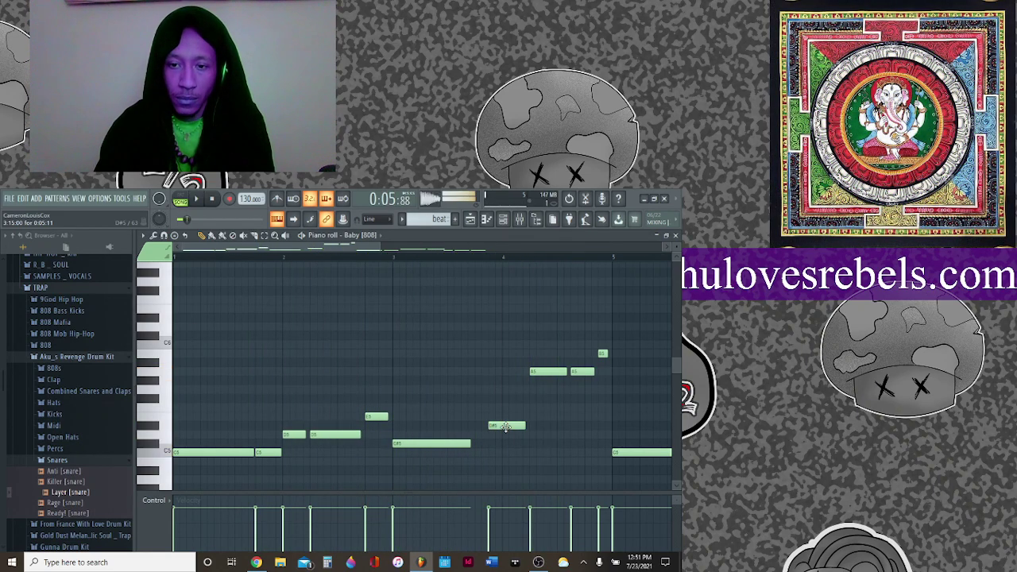
pyautogui.press('space')
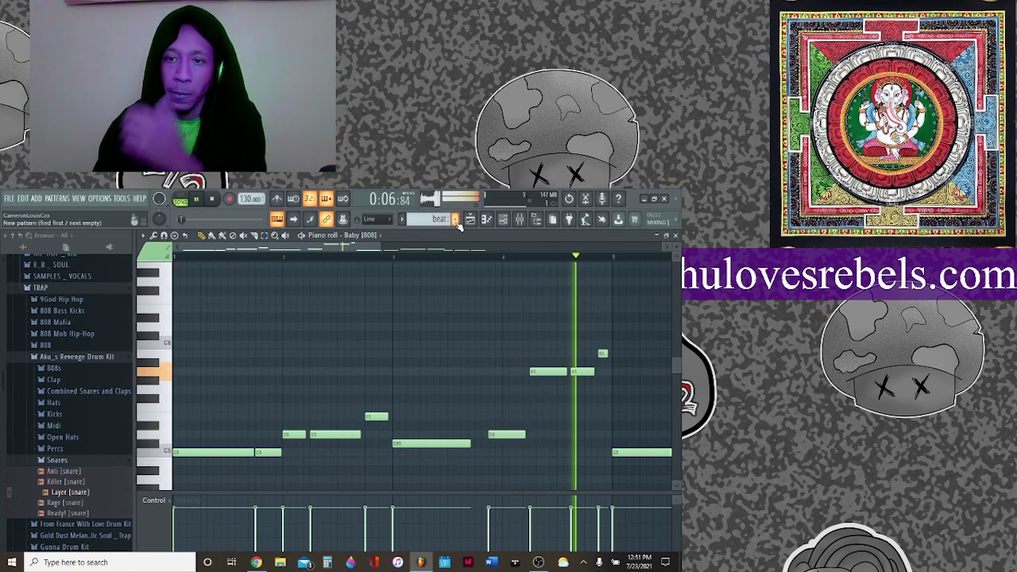
# View the full length of the Layer [snare] piano roll and add a beat clip at bar 9 on Track 2.
pyautogui.click(362, 242)
pyautogui.click(376, 283)
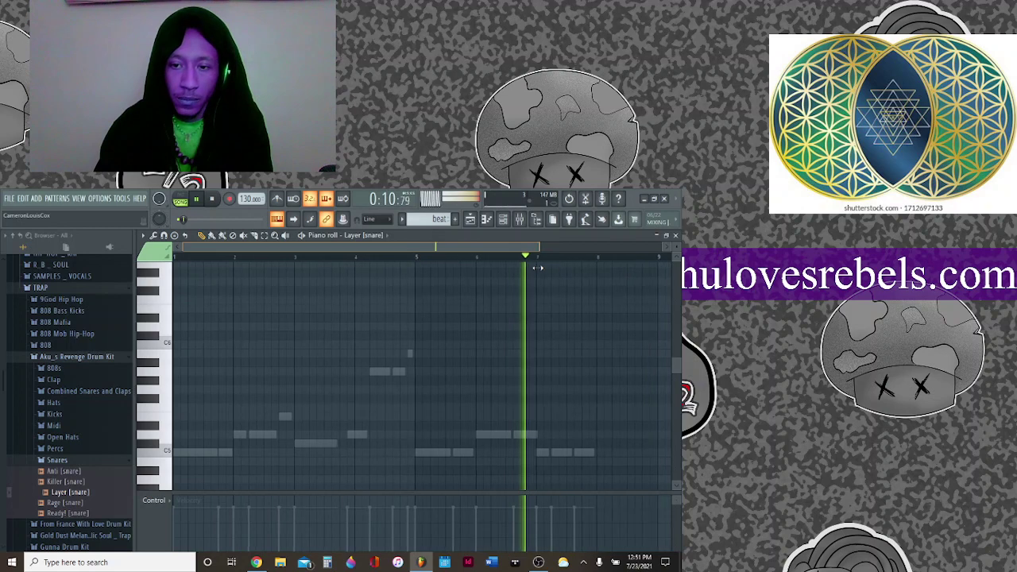
pyautogui.click(624, 453)
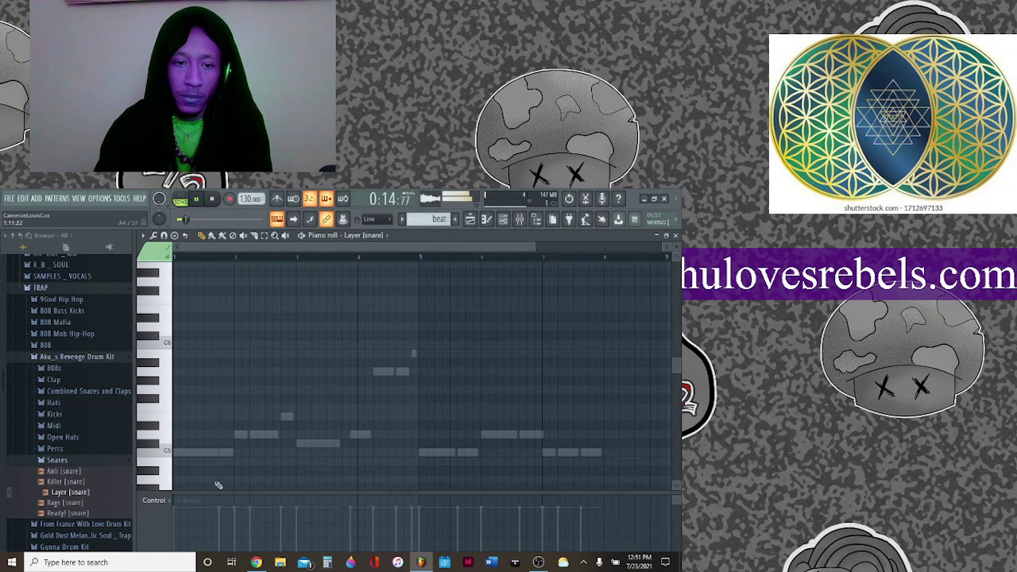
pyautogui.click(470, 221)
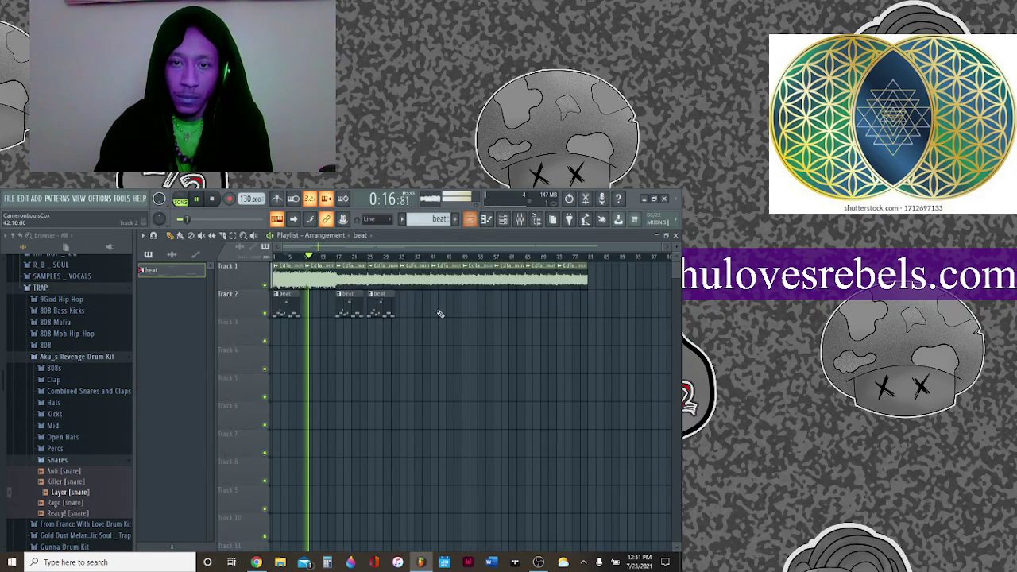
pyautogui.click(309, 308)
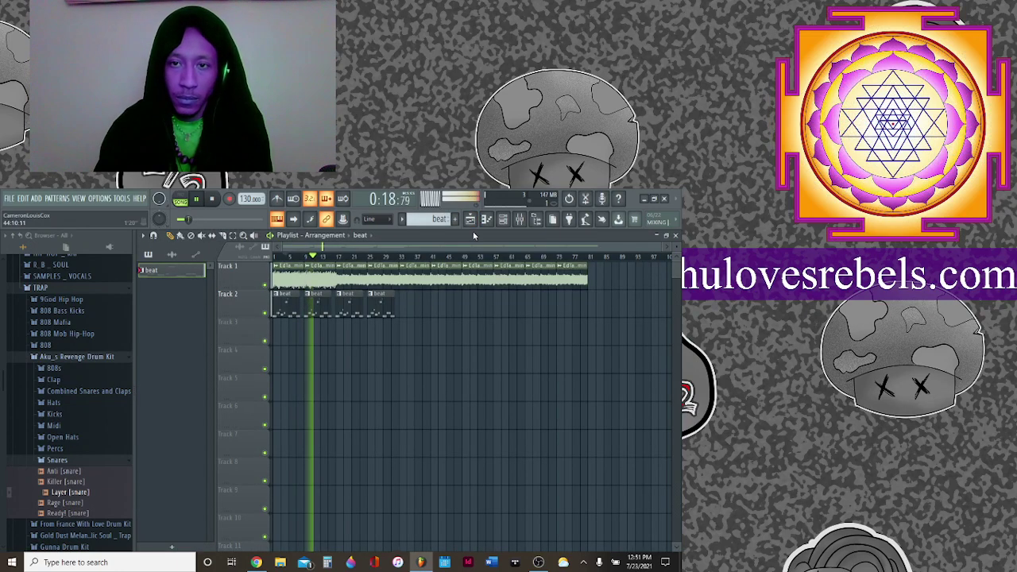
# In the Baby [808] part, shorten bar 4's second A5 note and move the closing B5 slightly earlier.
pyautogui.click(503, 221)
pyautogui.click(458, 430)
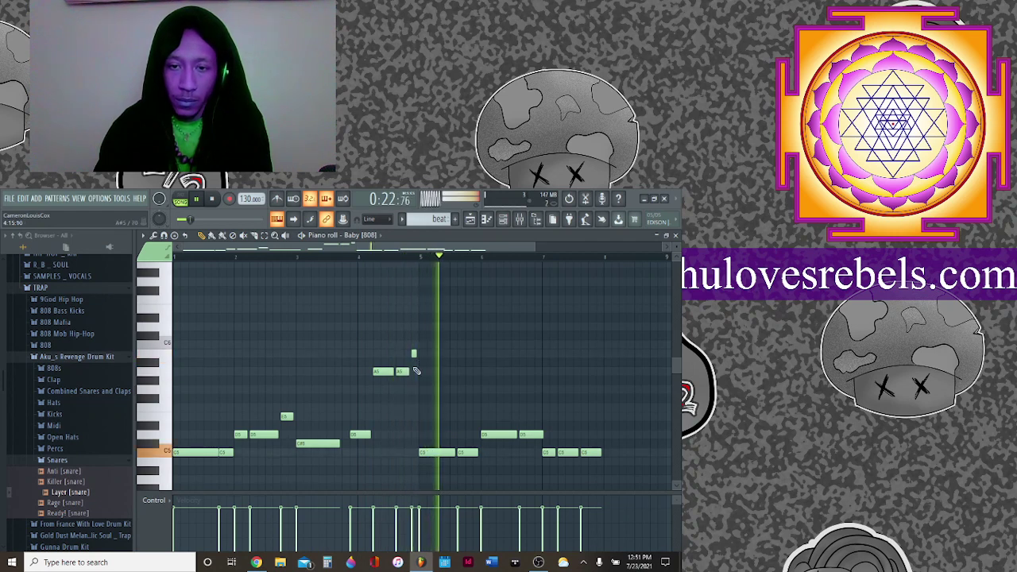
pyautogui.moveTo(534, 245); pyautogui.dragTo(445, 246)
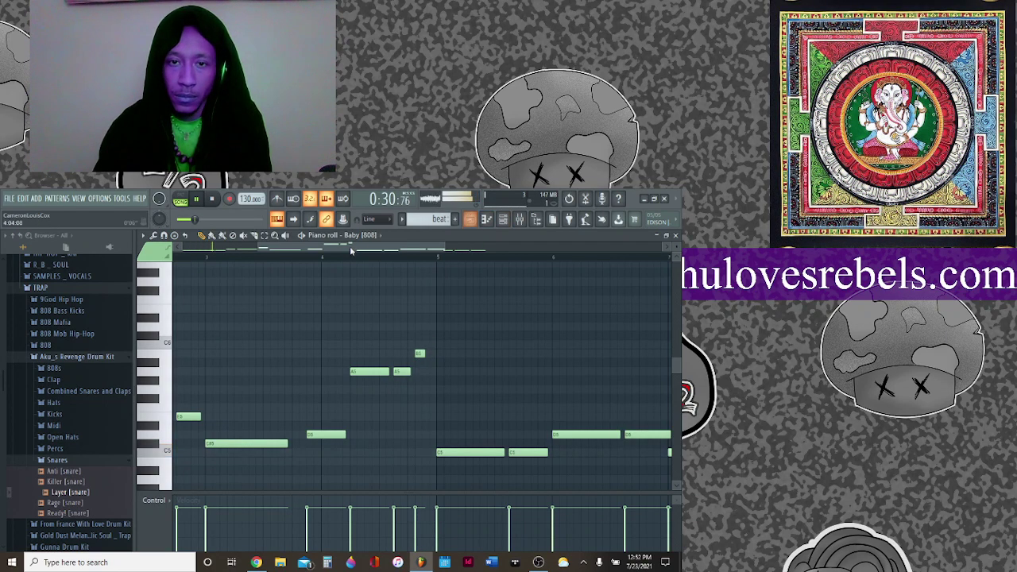
# Place a C5 snare hit on beat 3 of bar 1 in the Layer [snare] piano roll.
pyautogui.click(366, 236)
pyautogui.click(365, 282)
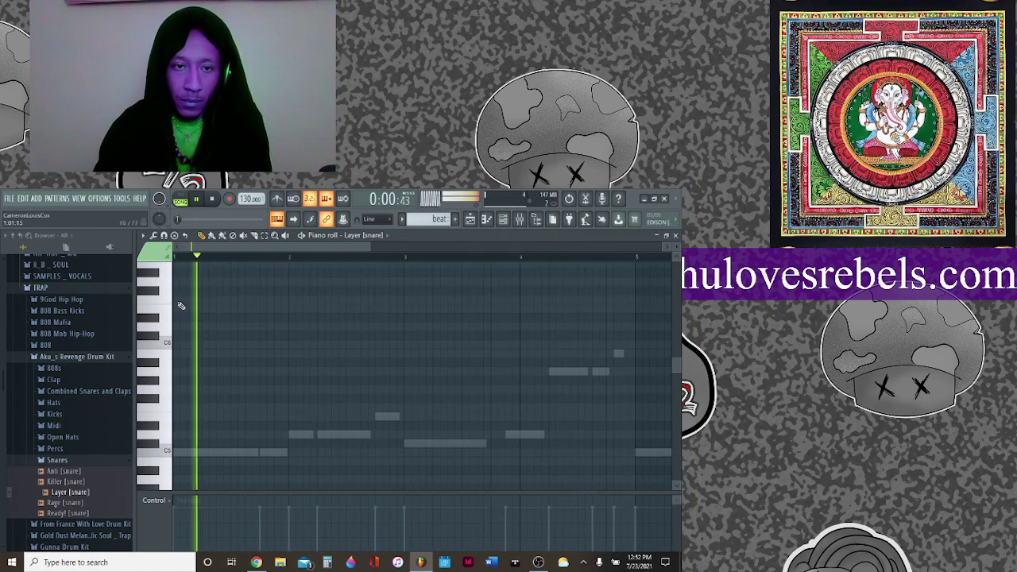
pyautogui.click(234, 454)
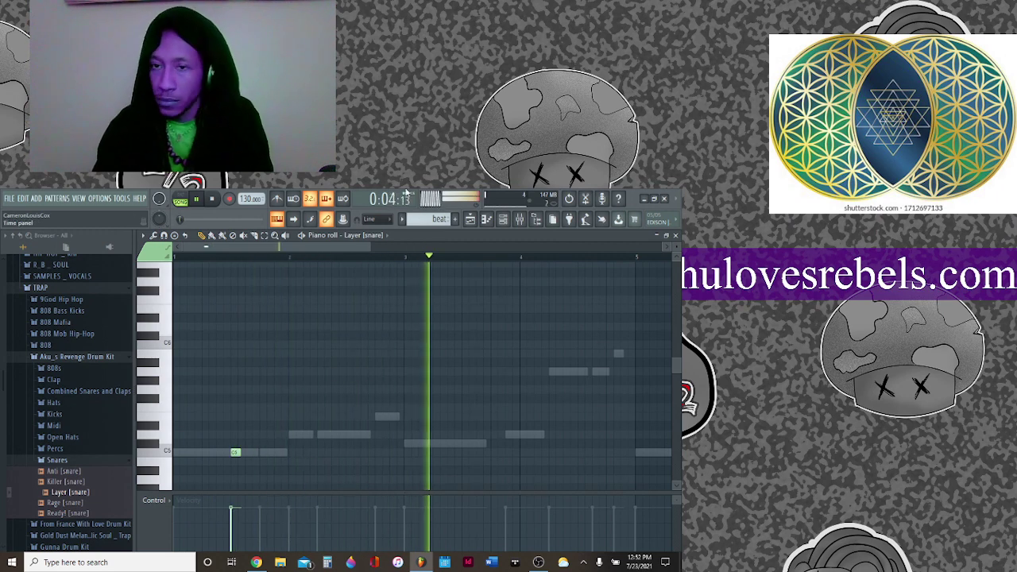
# Raise the Layer [snare] channel's volume multiplier to 151% (11.2 dB) in its levels adjustment.
pyautogui.press('F6')
pyautogui.click(382, 448)
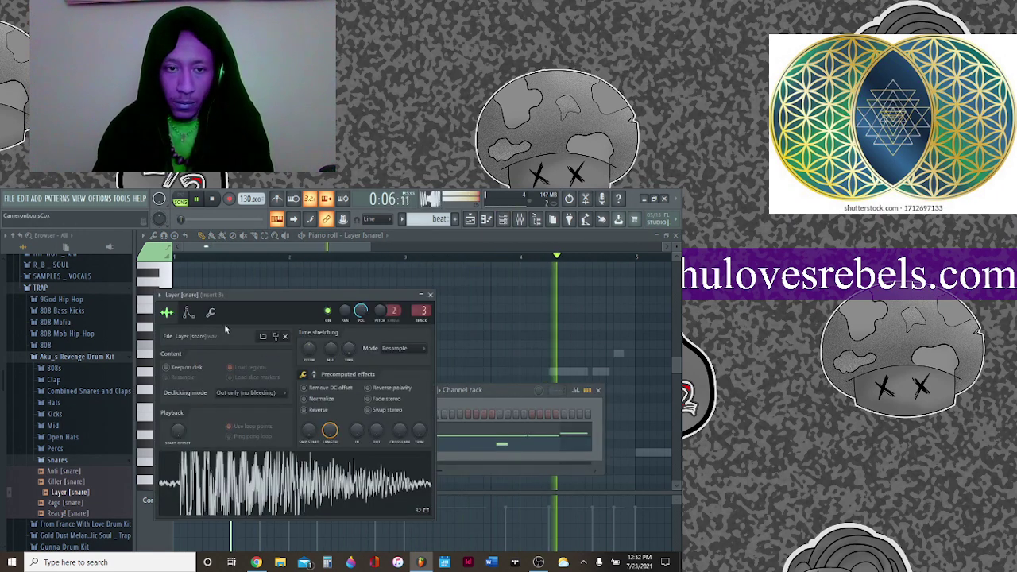
pyautogui.click(211, 314)
pyautogui.moveTo(193, 350); pyautogui.dragTo(194, 352)
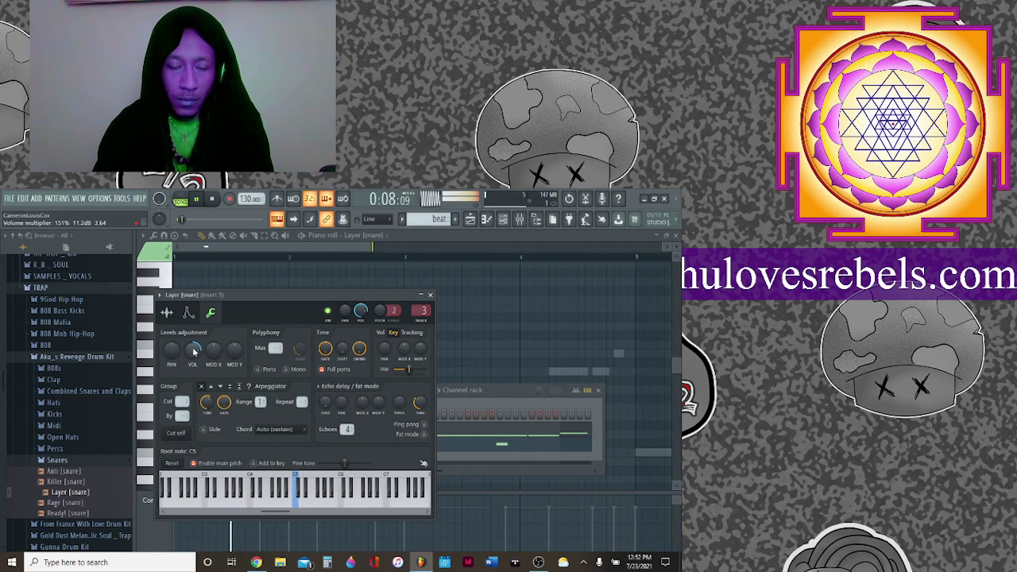
pyautogui.click(333, 253)
# Place C5 snare hits on bar 2's offbeat after beat 1, on beat 3 of bars 2–4, and two closing hits in bar 4.
pyautogui.press('space')
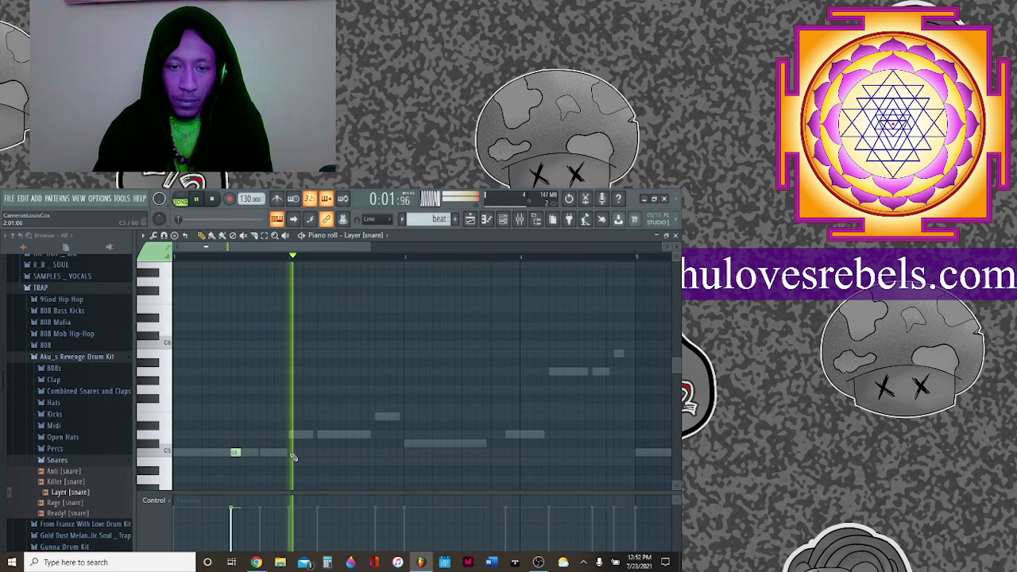
pyautogui.press('space')
pyautogui.click(308, 455)
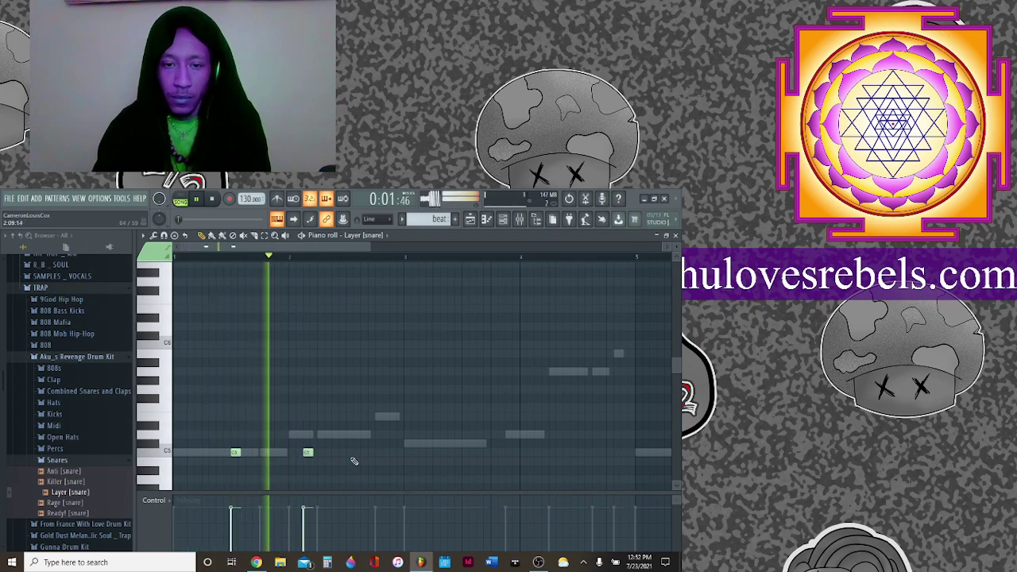
pyautogui.click(349, 453)
pyautogui.click(463, 452)
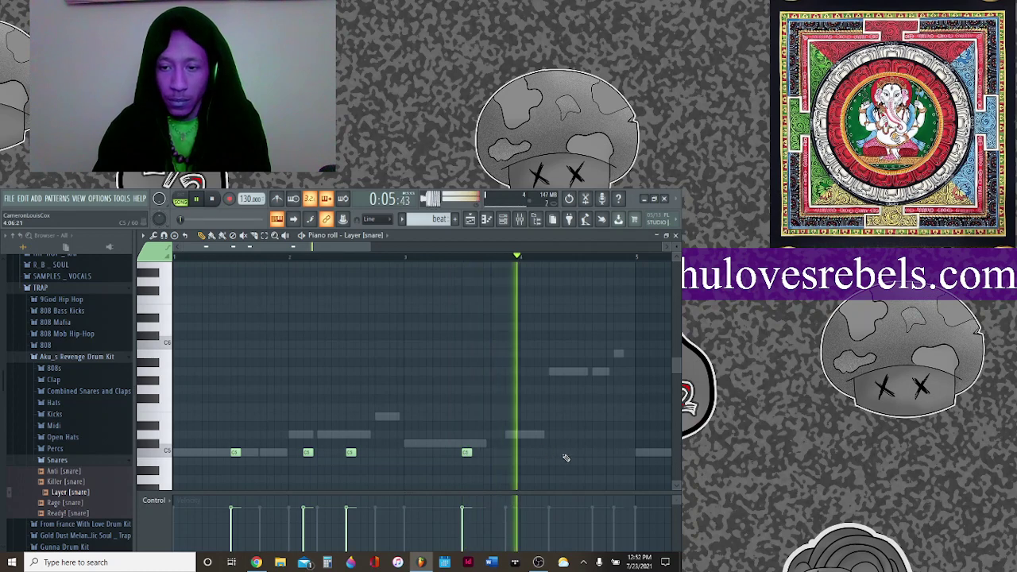
pyautogui.click(583, 452)
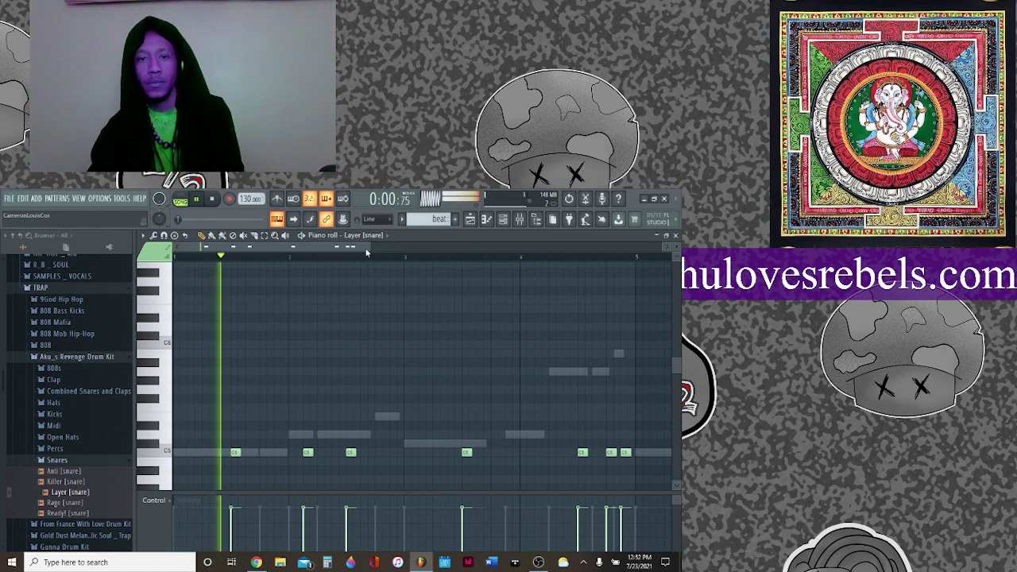
# Place a C5 snare hit on beat 3 of each of bars 5 to 8 in the Layer [snare] piano roll.
pyautogui.moveTo(389, 246); pyautogui.dragTo(575, 267)
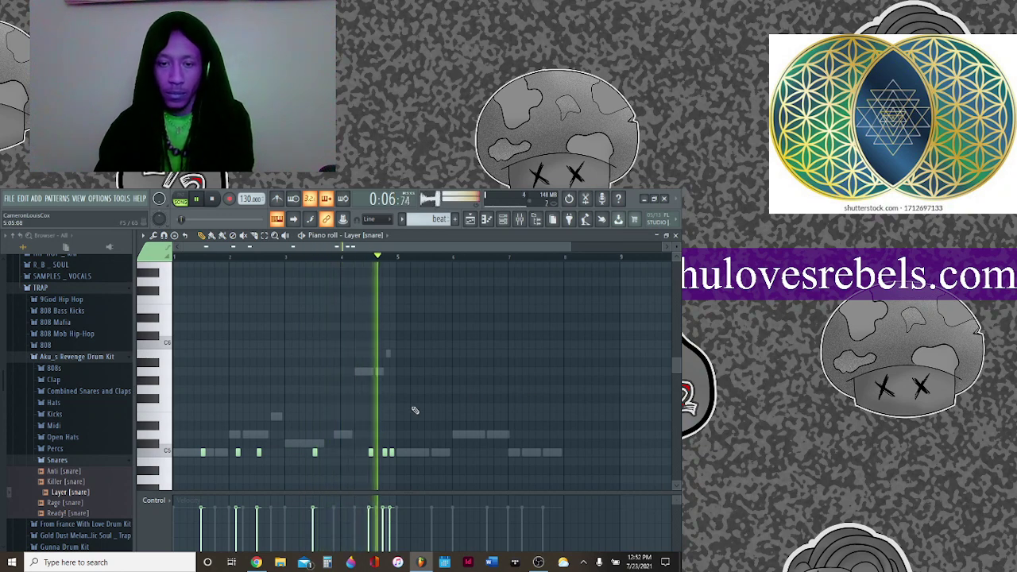
pyautogui.click(425, 452)
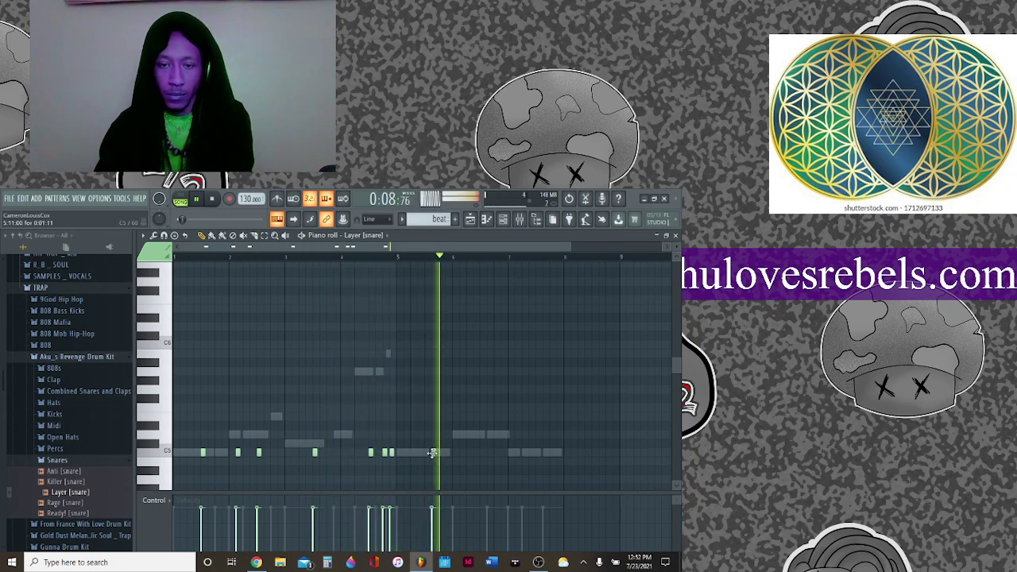
pyautogui.click(482, 452)
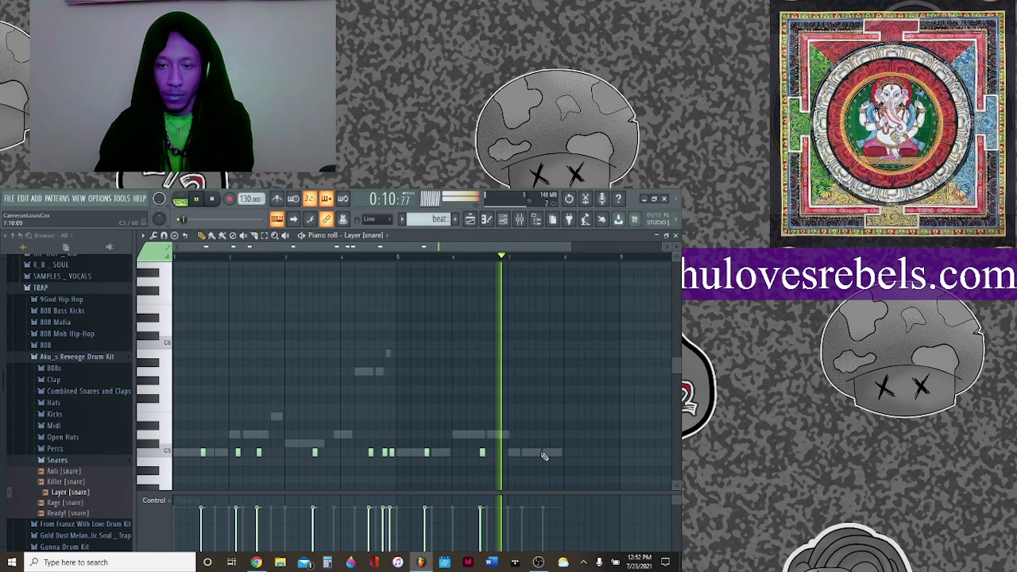
pyautogui.click(538, 452)
pyautogui.click(593, 452)
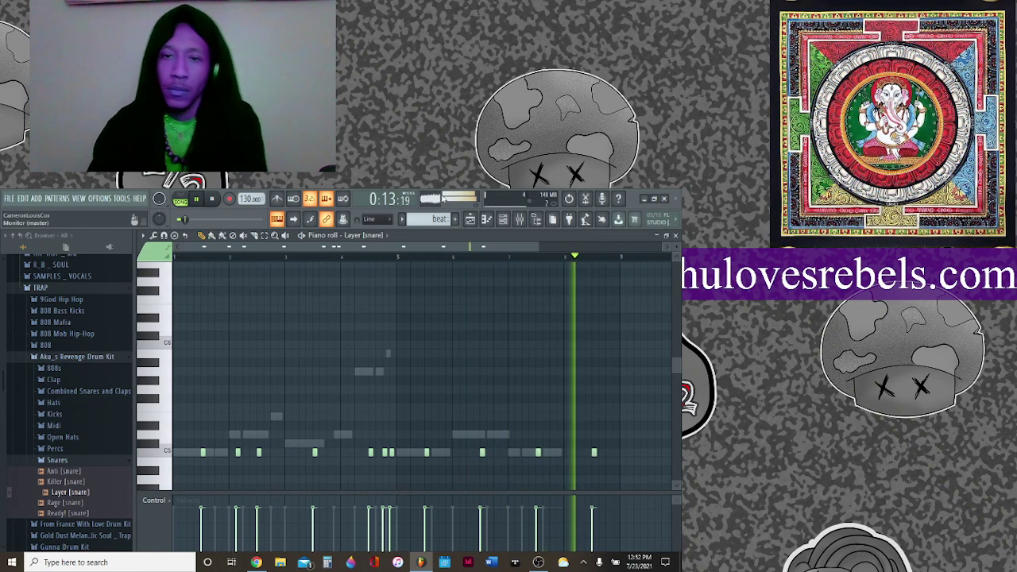
# In the Baby [808] part, move bar 4's closing B5 slightly earlier and lengthen it to the end of the bar.
pyautogui.click(364, 236)
pyautogui.click(377, 272)
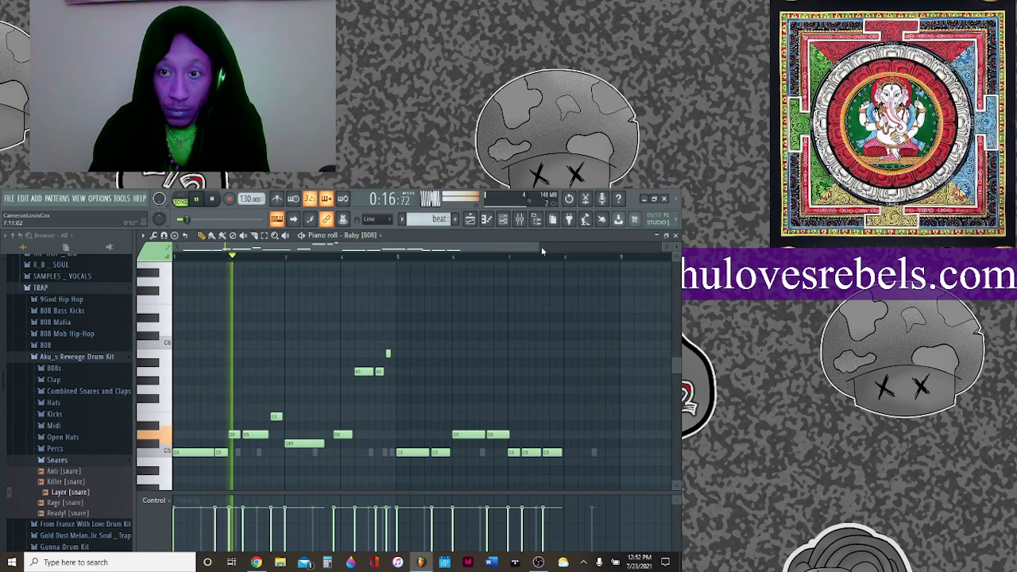
pyautogui.moveTo(530, 244); pyautogui.dragTo(413, 254)
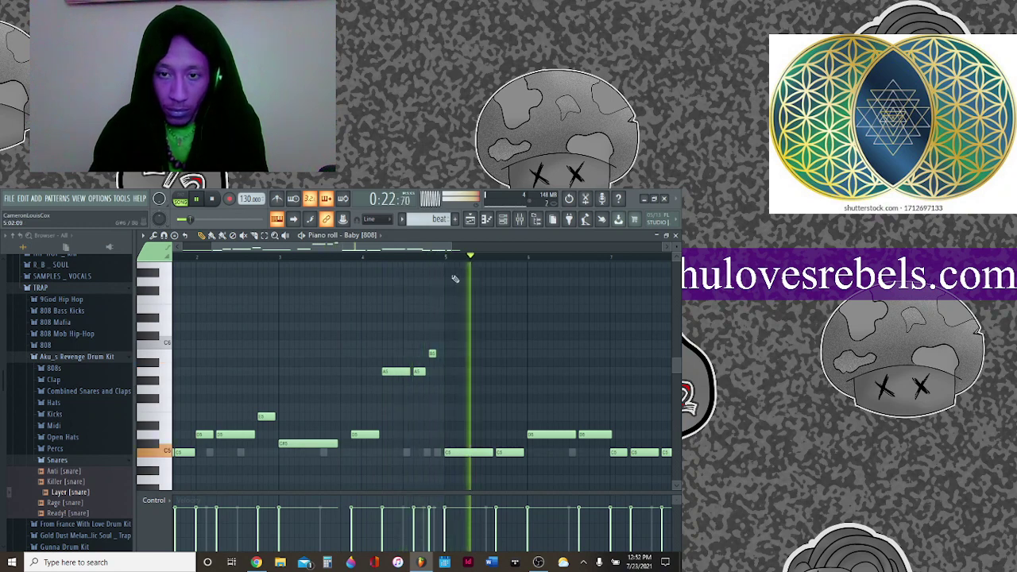
pyautogui.moveTo(450, 249); pyautogui.dragTo(403, 267)
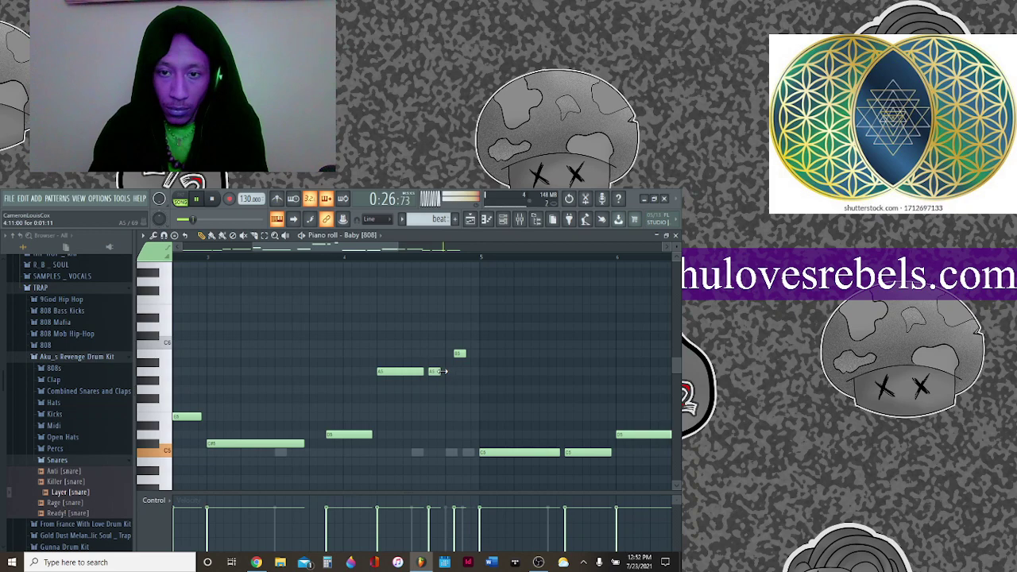
pyautogui.moveTo(461, 359); pyautogui.dragTo(452, 359)
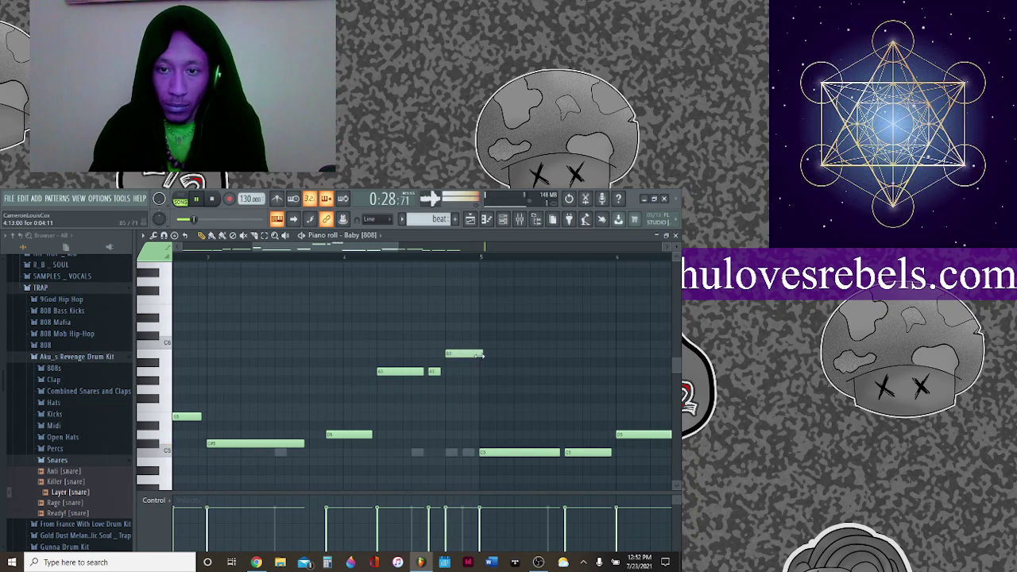
# In the Baby [808] part, rework bar 5 into three C5 notes and add an A5 and a shorter B5 in bar 8.
pyautogui.moveTo(387, 251); pyautogui.dragTo(424, 259)
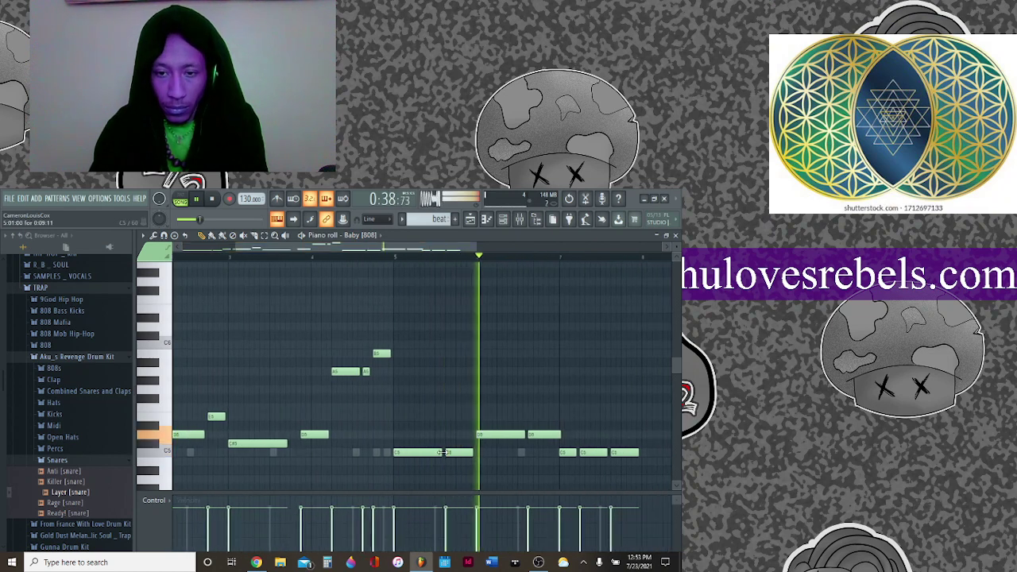
pyautogui.moveTo(442, 453); pyautogui.dragTo(417, 454)
pyautogui.click(417, 453)
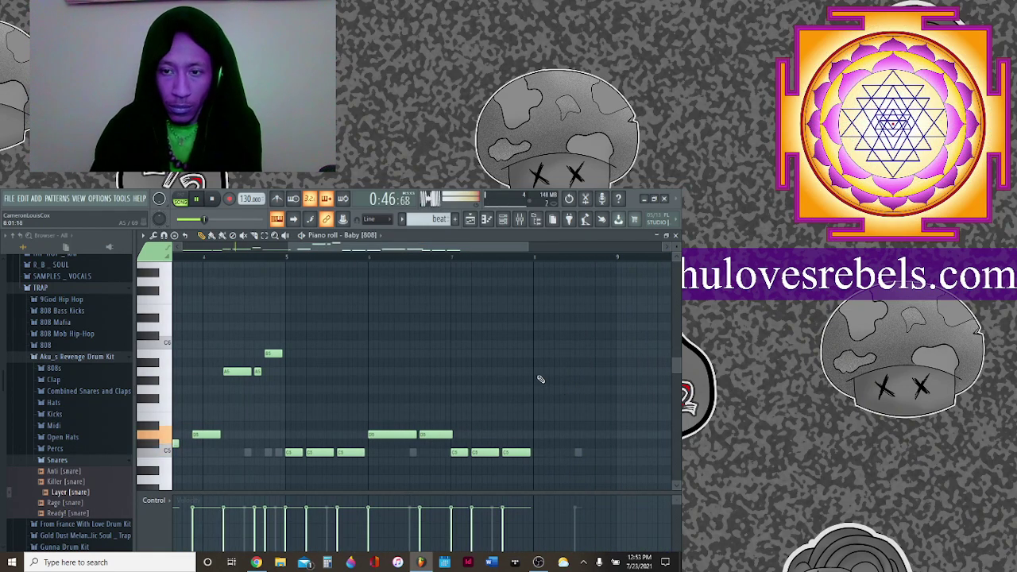
pyautogui.click(588, 354)
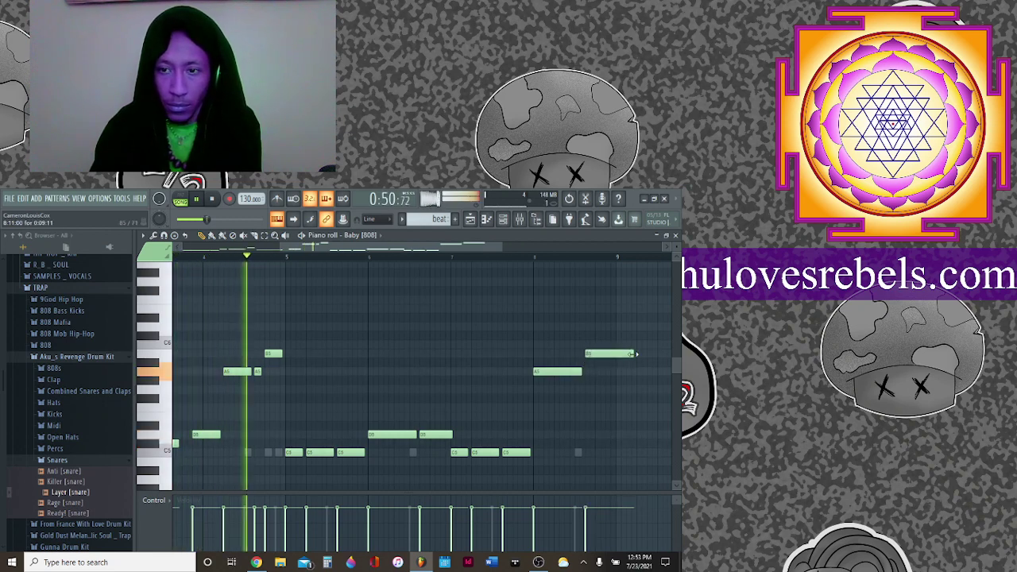
pyautogui.moveTo(635, 353); pyautogui.dragTo(613, 354)
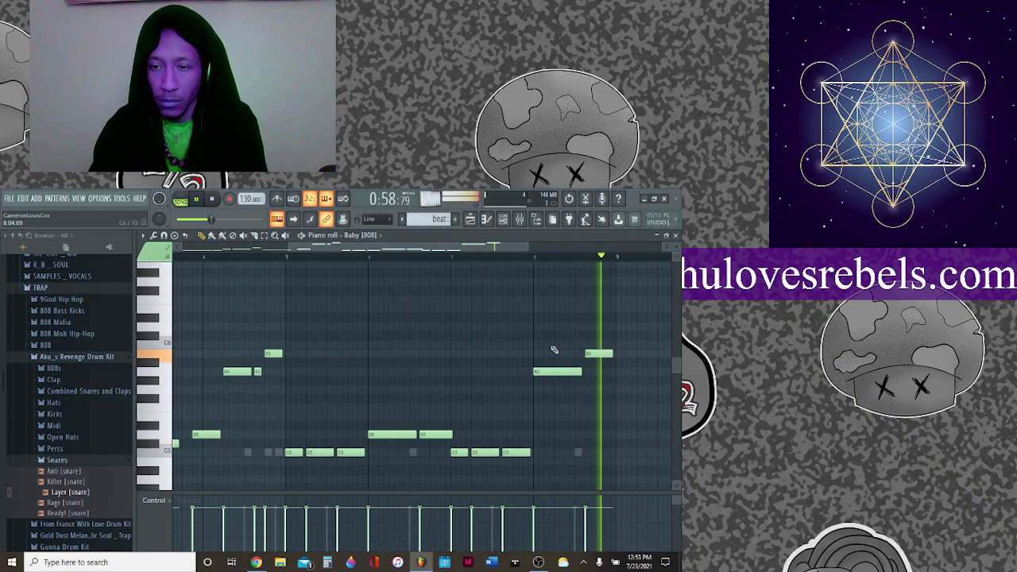
# Copy the Layer [snare] channel's notes from the beat pattern.
pyautogui.click(473, 222)
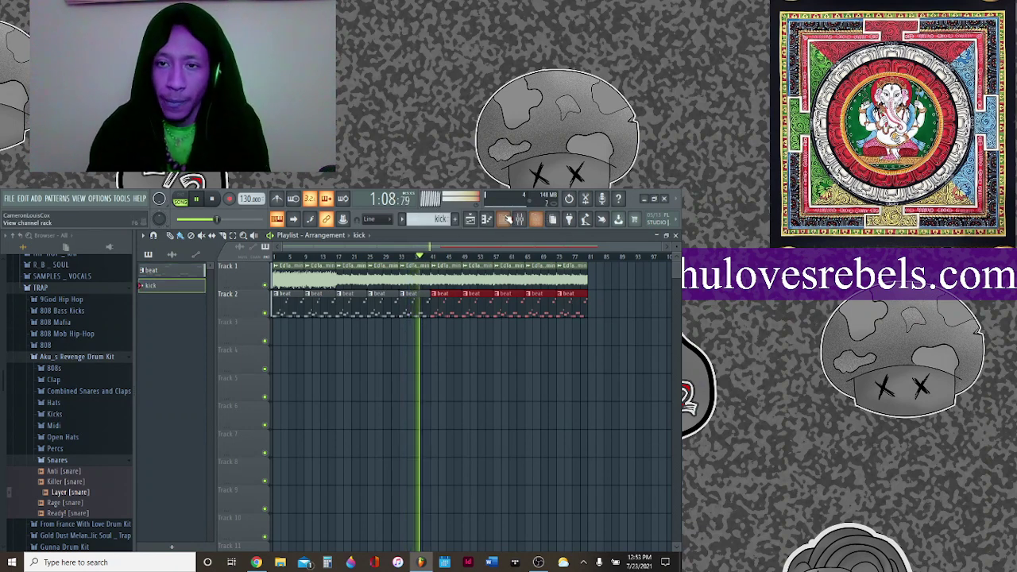
pyautogui.click(503, 222)
pyautogui.click(433, 293)
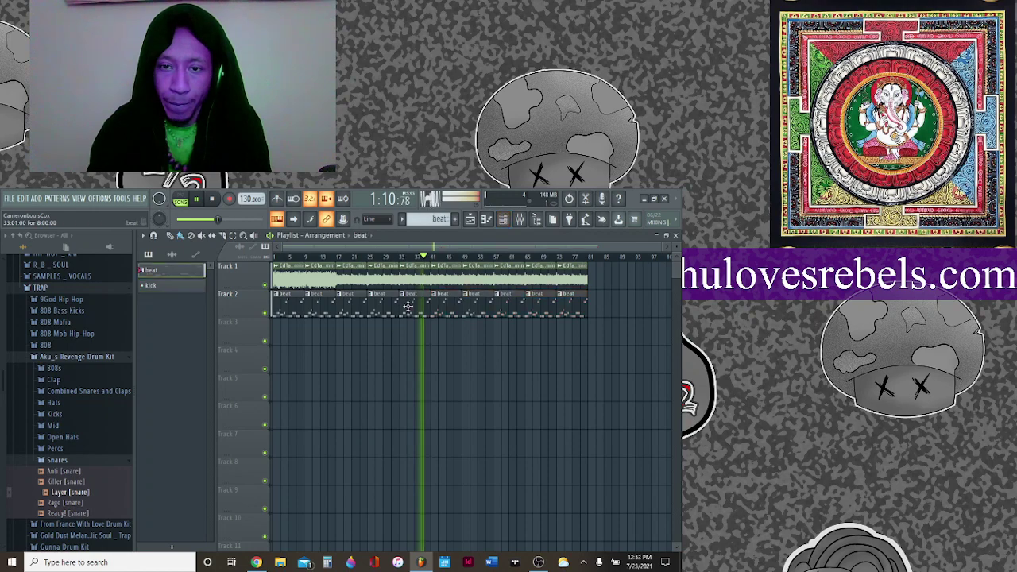
pyautogui.doubleClick(407, 306)
pyautogui.click(502, 221)
pyautogui.rightClick(402, 448)
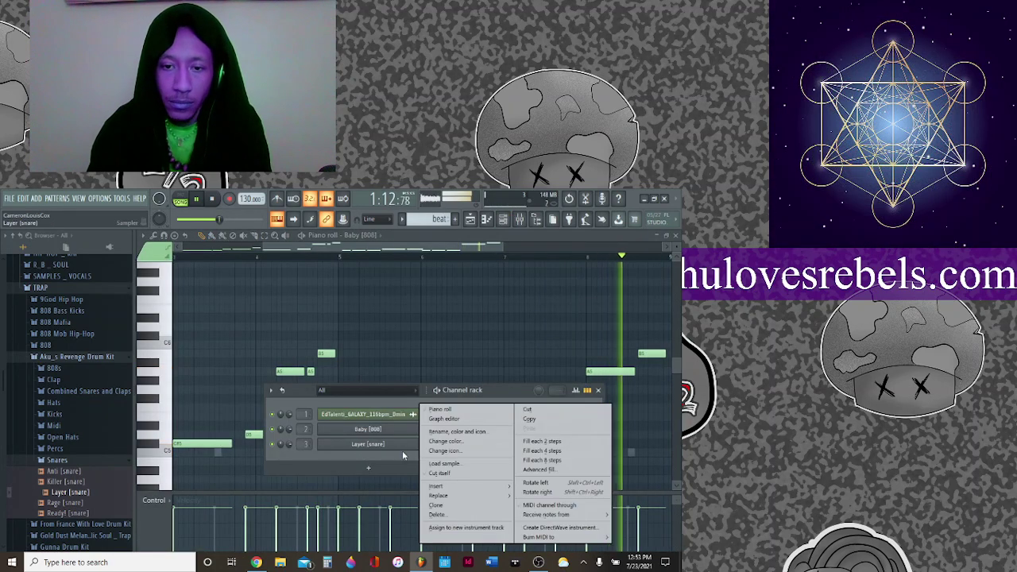
# Raise the Insert 1 fader slightly in the mixer.
pyautogui.click(495, 220)
pyautogui.click(525, 220)
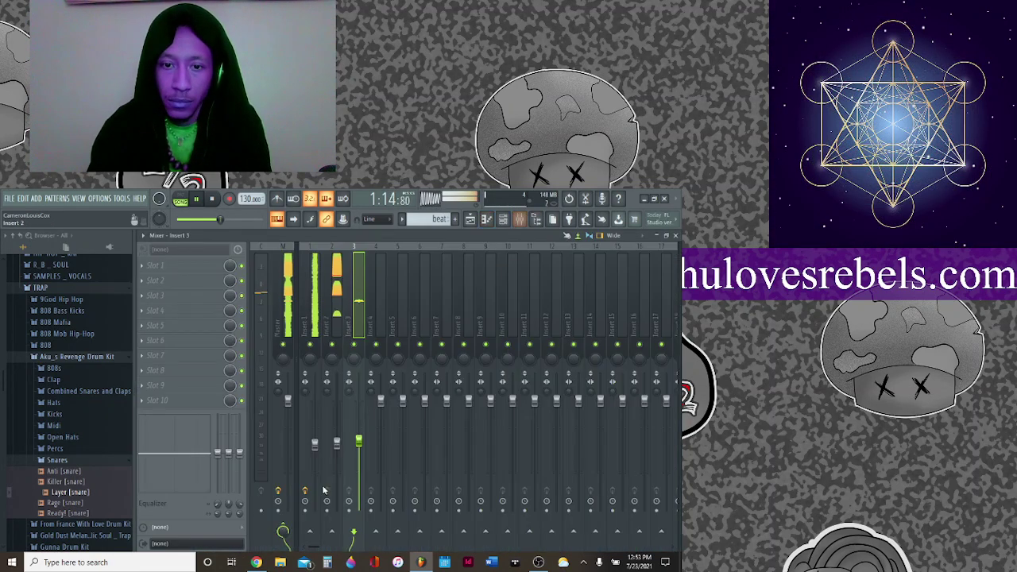
pyautogui.click(315, 445)
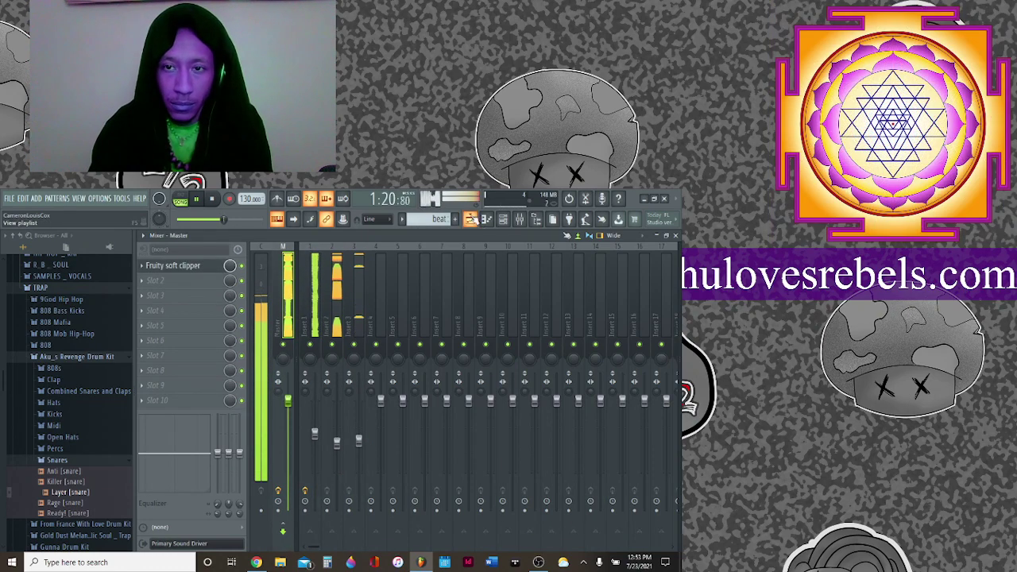
# Switch to the kick pattern and load Grave [kick] from the Kicks folder as a new channel on mixer track 4.
pyautogui.press('F5')
pyautogui.press('F6')
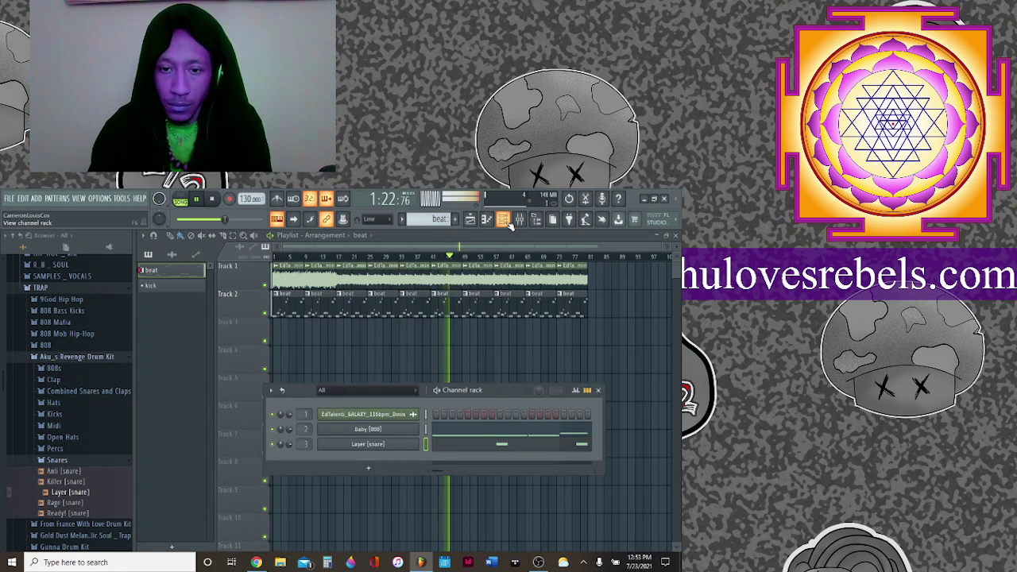
pyautogui.click(506, 222)
pyautogui.click(429, 223)
pyautogui.click(447, 241)
pyautogui.click(508, 222)
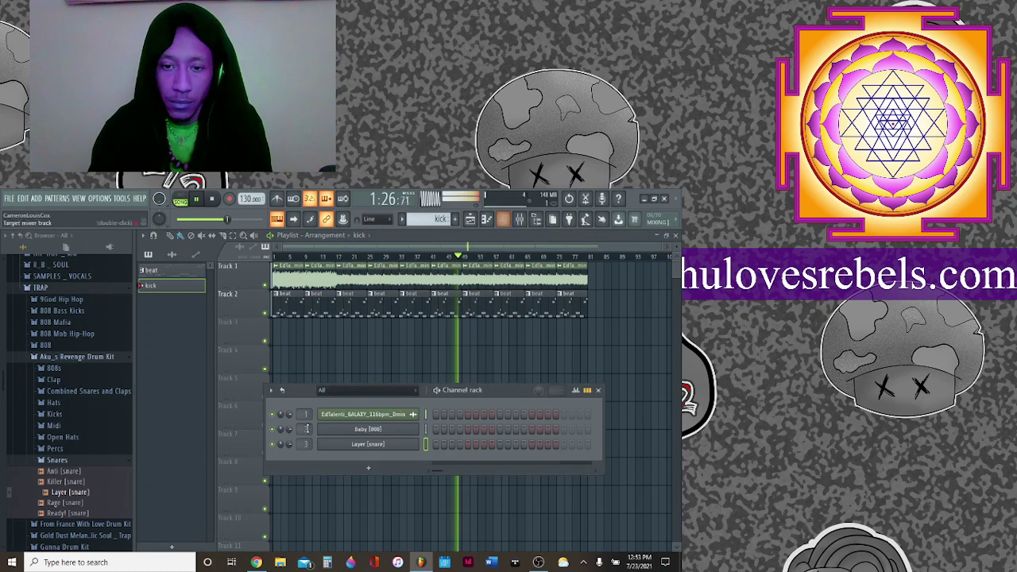
pyautogui.click(52, 414)
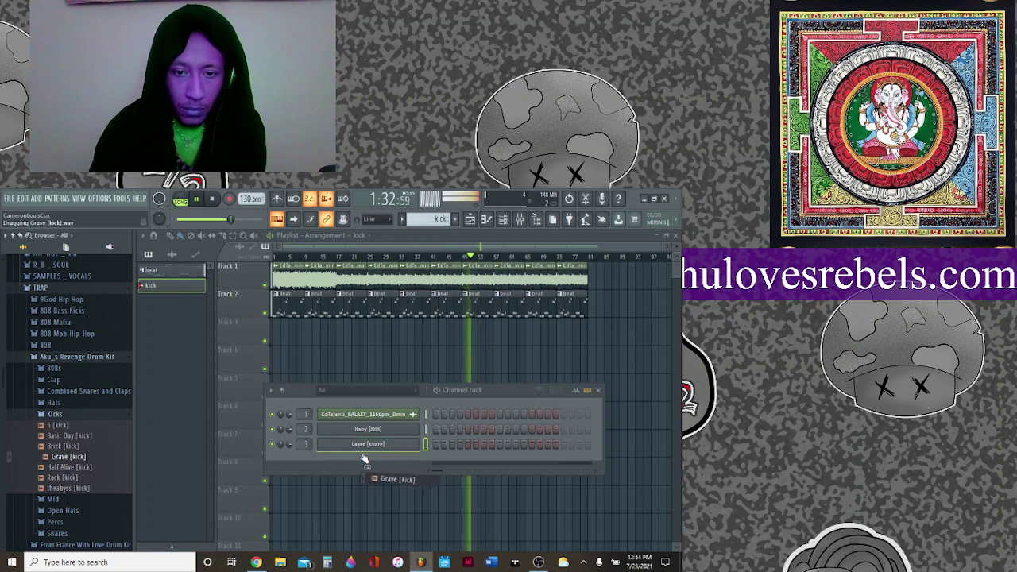
pyautogui.moveTo(364, 459); pyautogui.dragTo(299, 458)
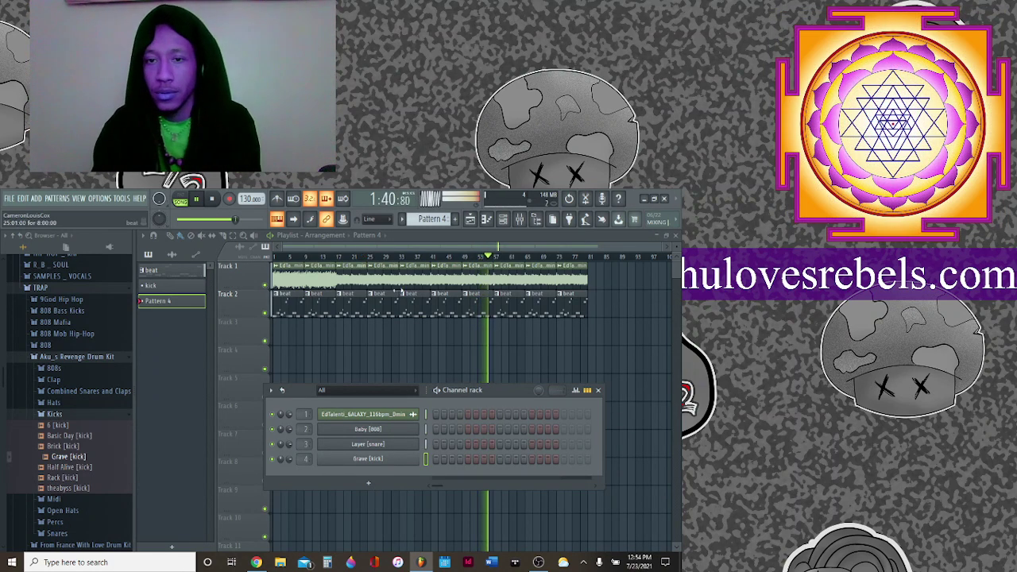
# Delete the first two beat clips from Track 2 and restart playback from the beginning.
pyautogui.rightClick(300, 297)
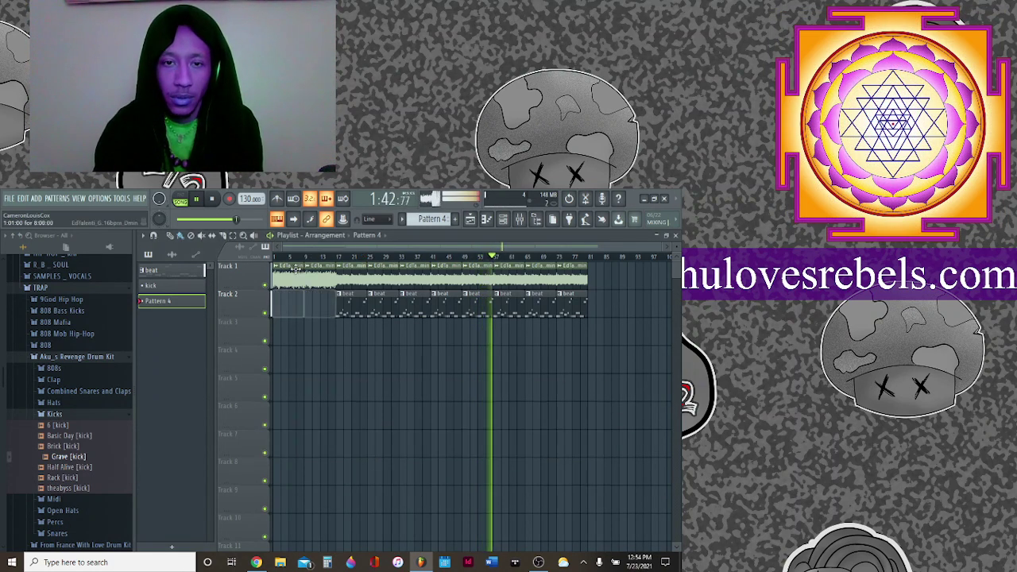
pyautogui.press('space')
pyautogui.press('space')
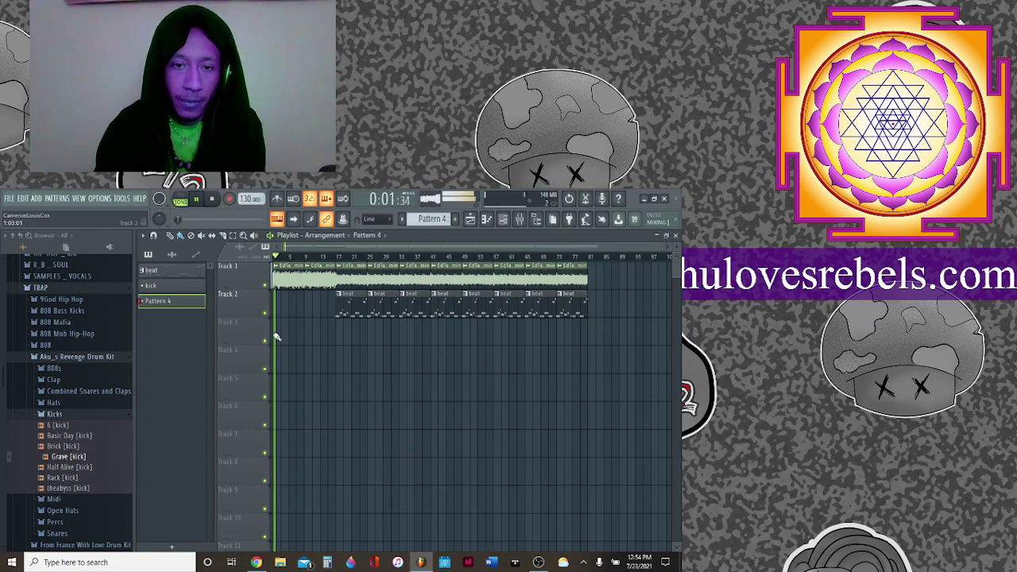
# Paste the copied snare notes into Layer [snare] in the kick pattern and place a kick clip at bar 1 on Track 3.
pyautogui.click(435, 219)
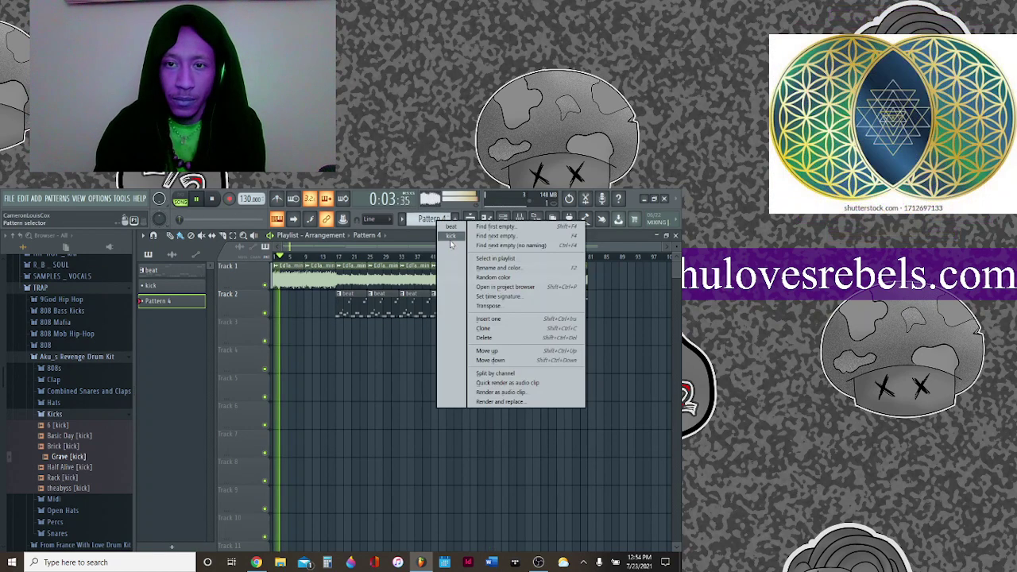
pyautogui.click(453, 390)
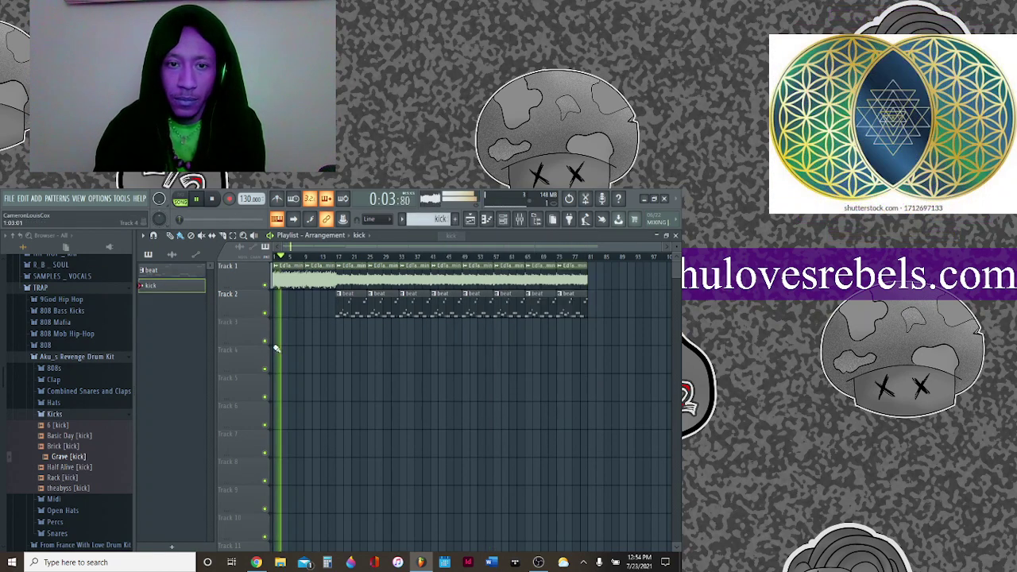
pyautogui.click(506, 221)
pyautogui.rightClick(368, 444)
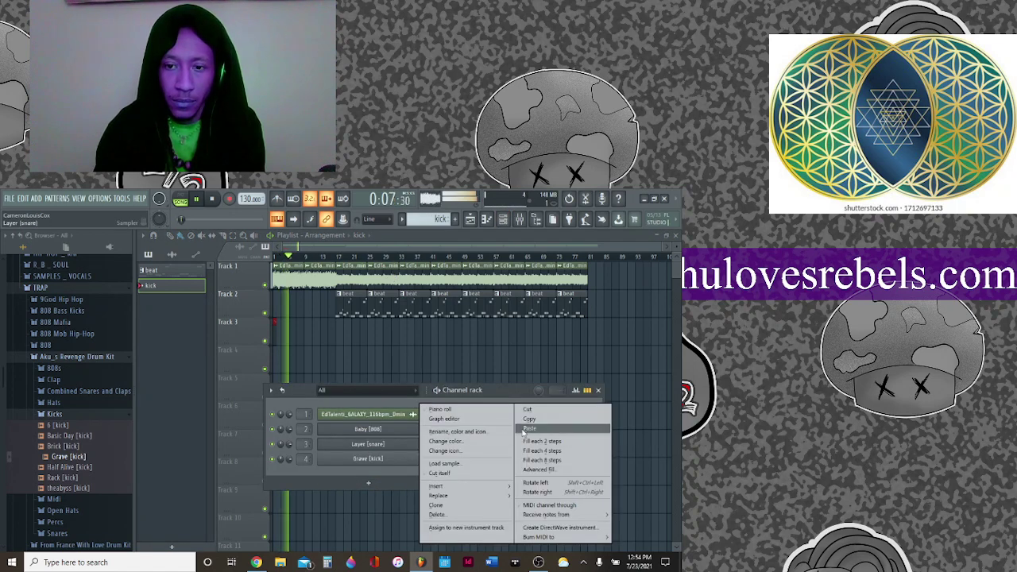
pyautogui.click(471, 432)
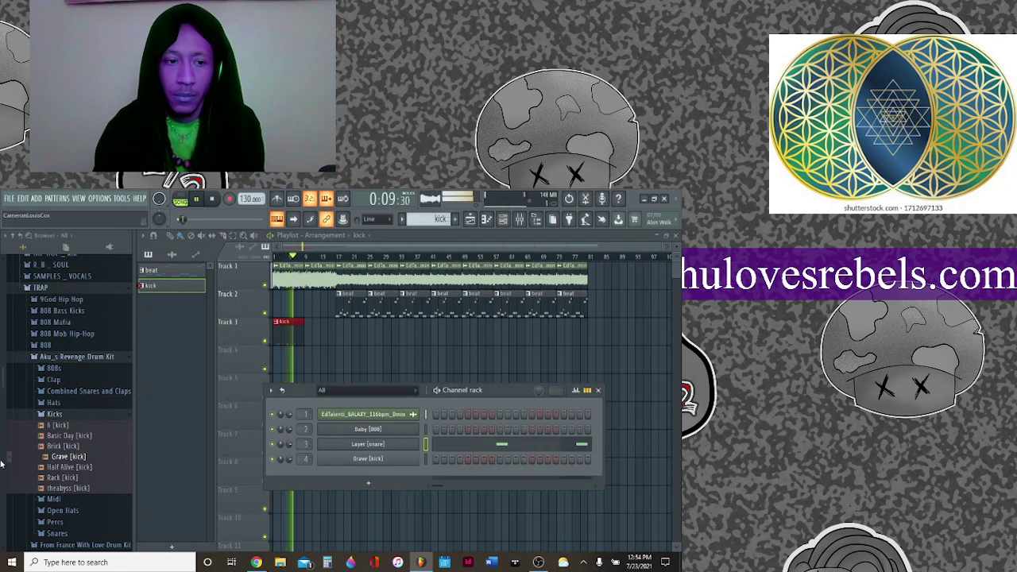
# Preview Ready! [snare] from the Aku_s Revenge Drum Kit and look through the other trap kits in the browser.
pyautogui.click(59, 415)
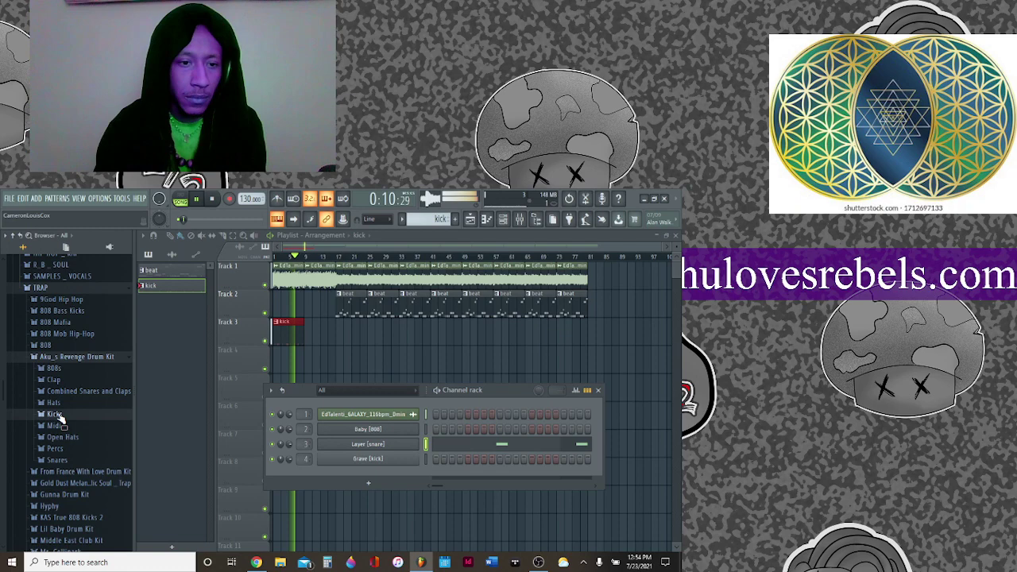
pyautogui.click(57, 460)
pyautogui.click(80, 492)
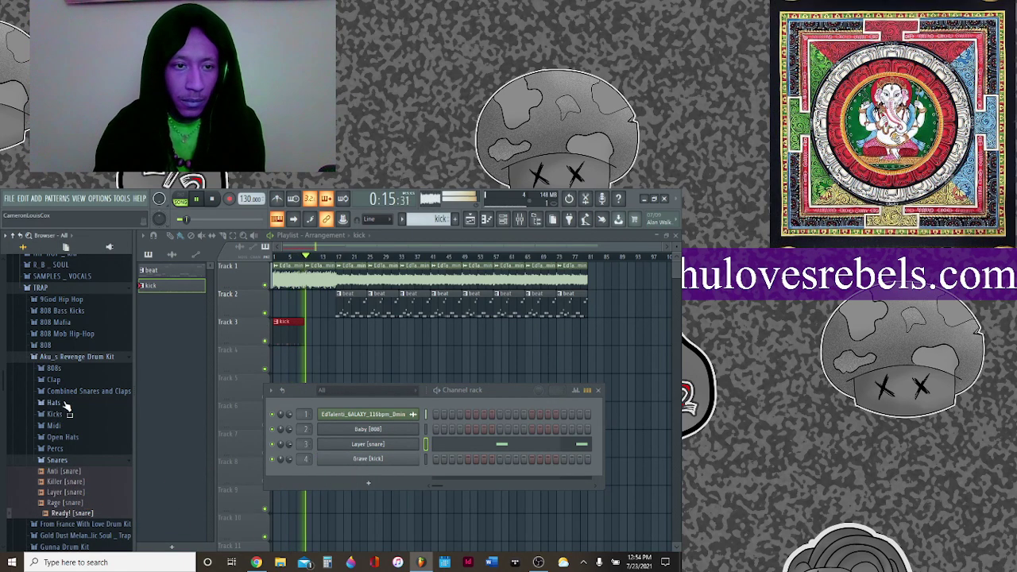
pyautogui.scroll(-6, 67, 407)
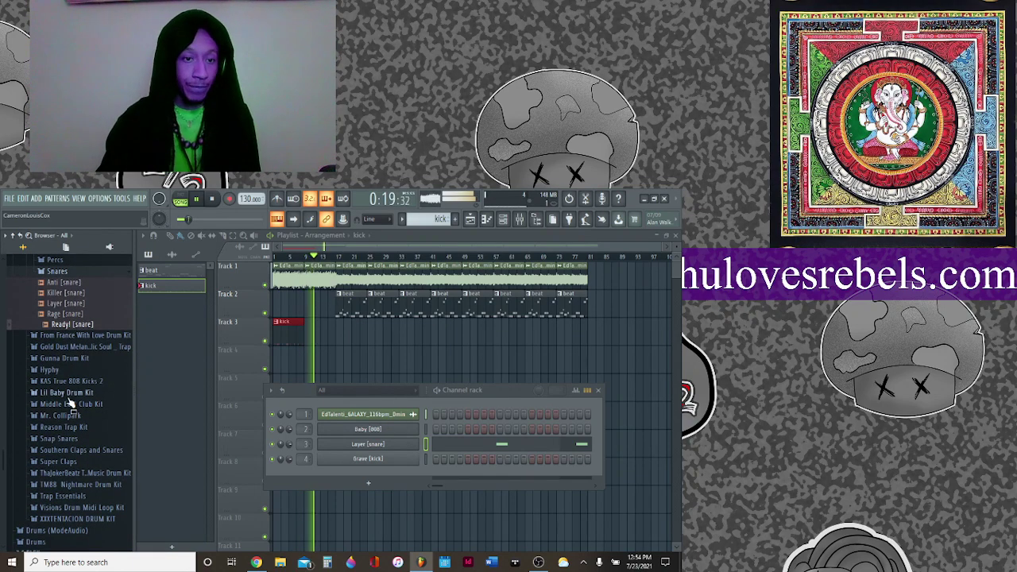
# Add kick clips on Track 3 at bars 9, 17 and 25, and remove the beat clips at bars 17 and 25.
pyautogui.click(309, 337)
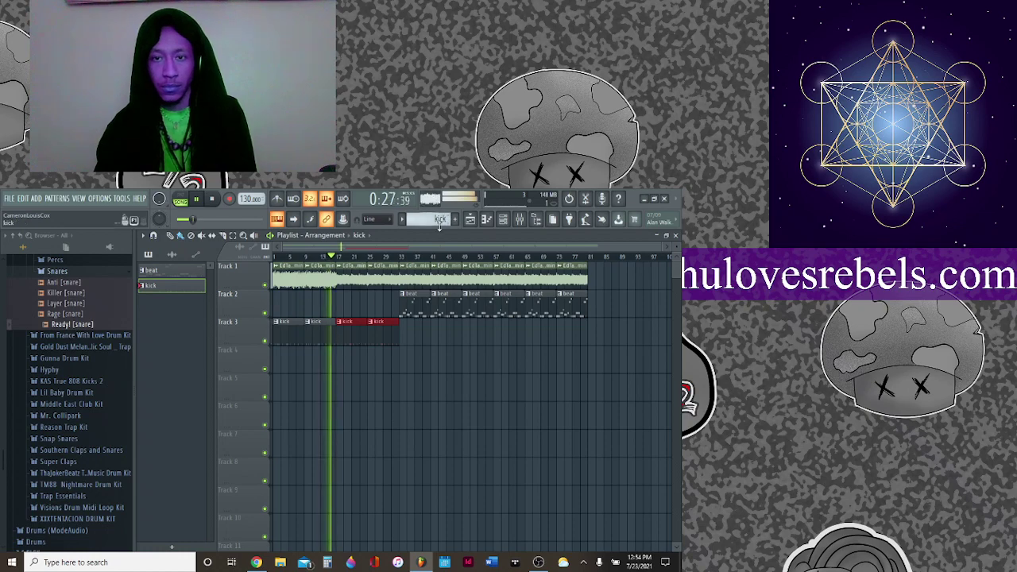
# Check the Grave [kick] channel's sample and miscellaneous settings, and its level on the mixer.
pyautogui.click(500, 220)
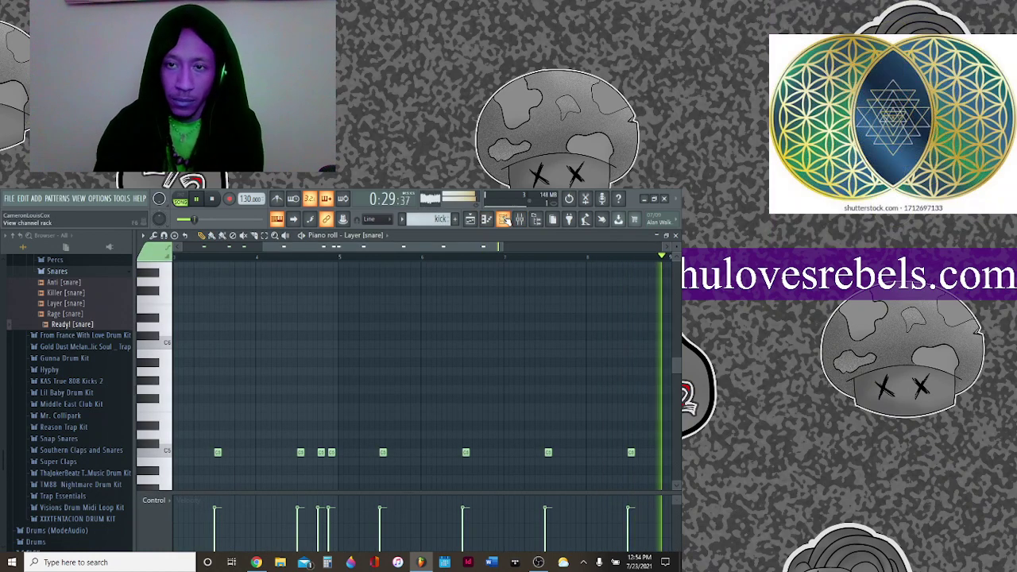
pyautogui.press('F6')
pyautogui.click(366, 459)
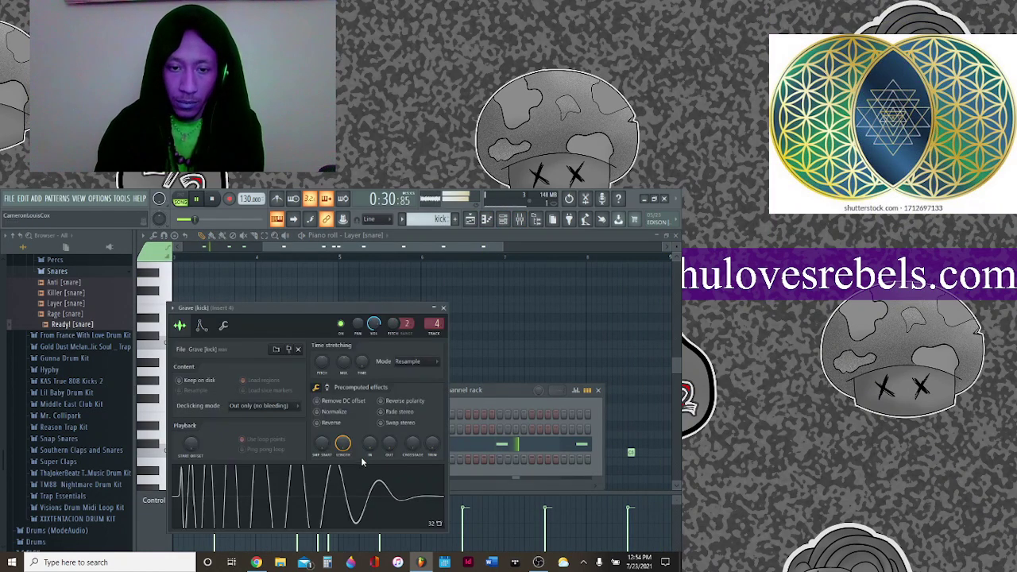
pyautogui.click(223, 326)
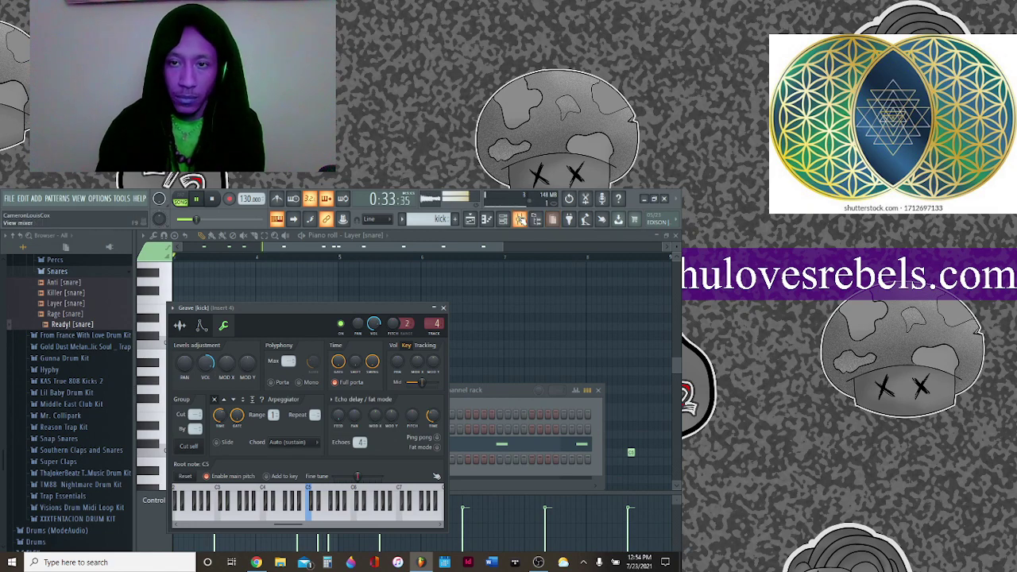
pyautogui.click(520, 220)
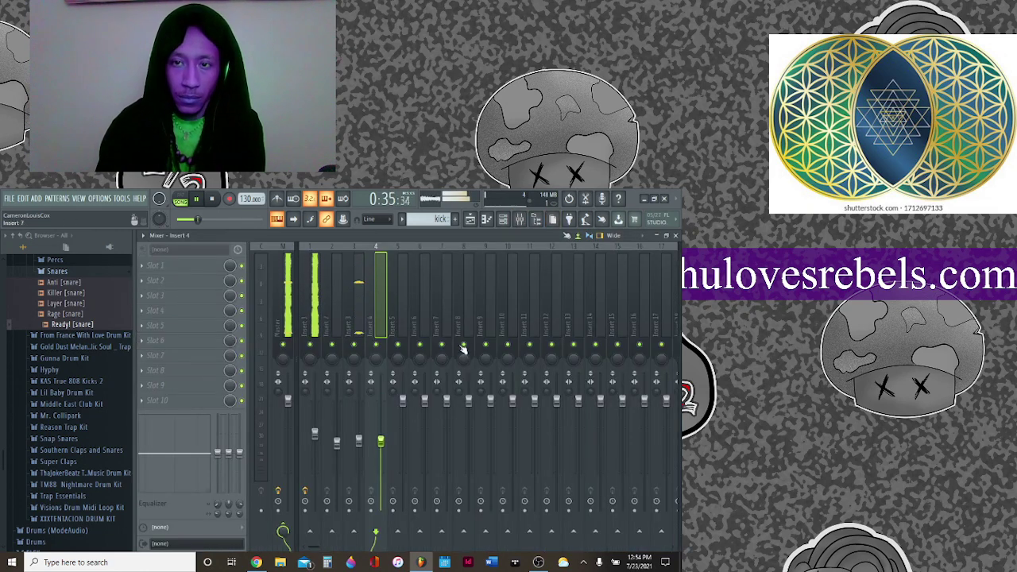
# Delete the remaining beat clips from Track 2 and place kick clips on Track 3 from bar 33 through bar 80.
pyautogui.click(470, 221)
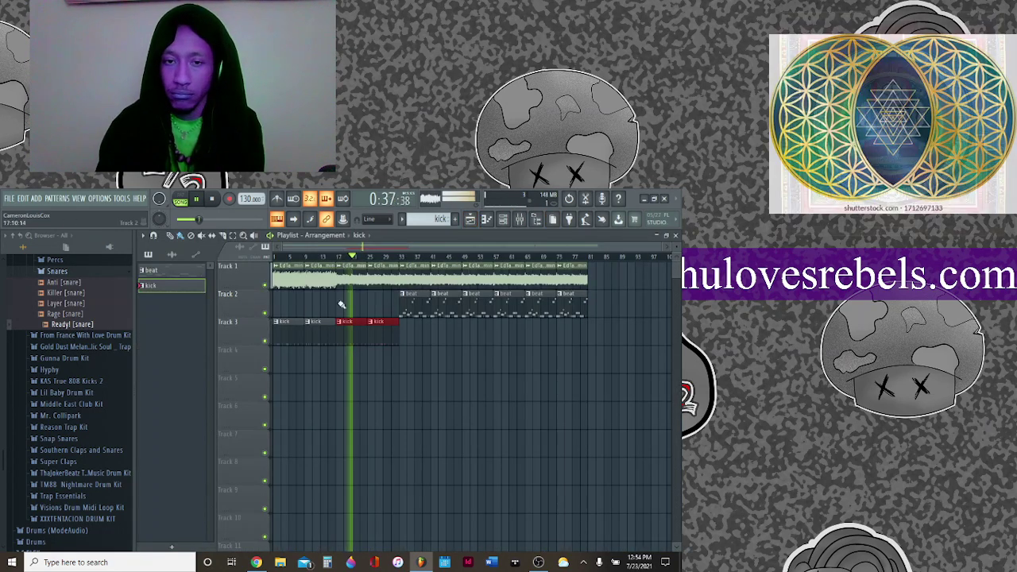
pyautogui.moveTo(413, 302); pyautogui.dragTo(595, 314)
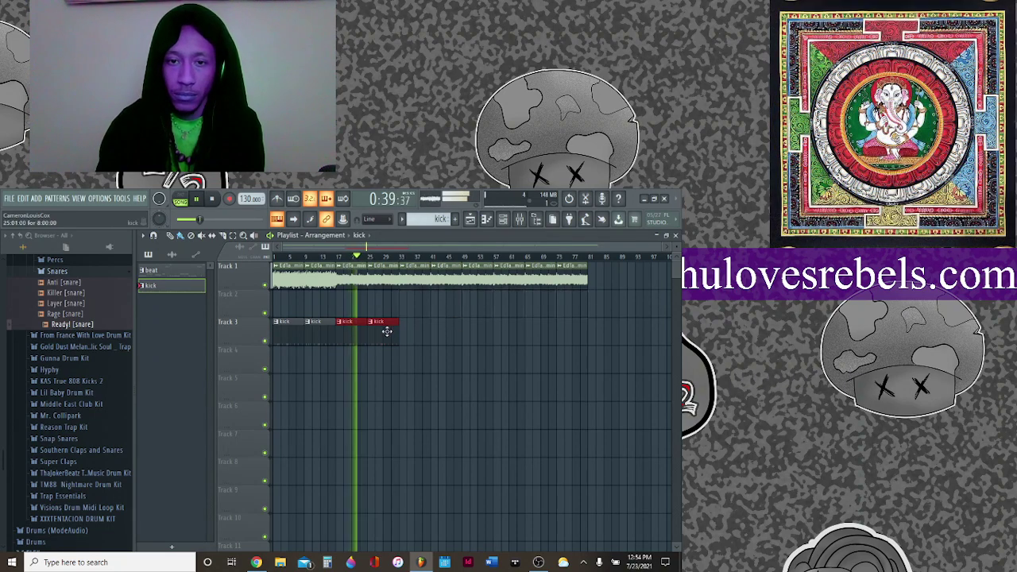
pyautogui.moveTo(403, 339); pyautogui.dragTo(576, 344)
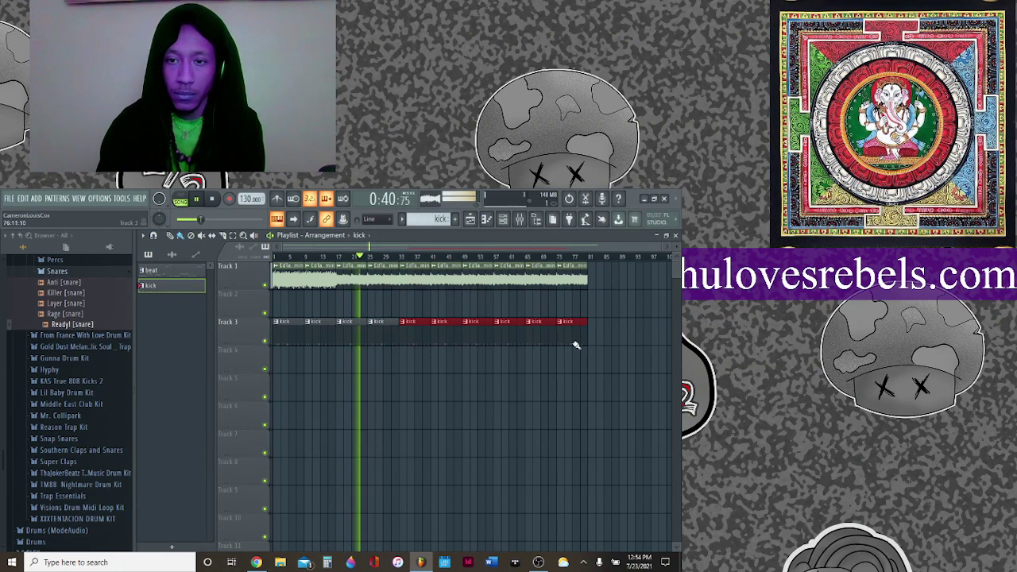
# Open the Grave [kick] notes in the kick pattern and add C5 hits at the start of bar 1, late in bar 2 and in bar 6.
pyautogui.click(504, 220)
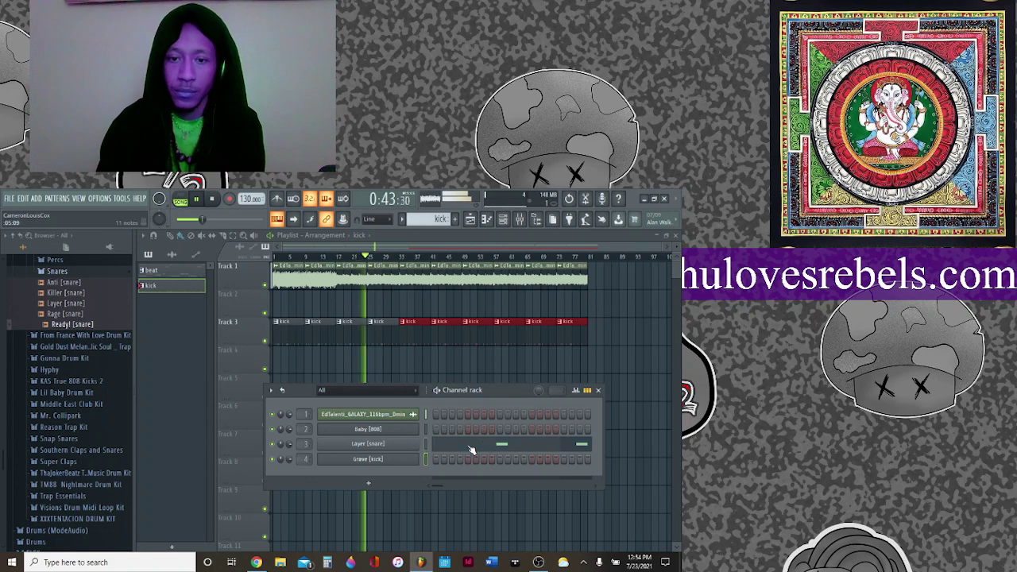
pyautogui.click(471, 446)
pyautogui.click(373, 237)
pyautogui.click(366, 283)
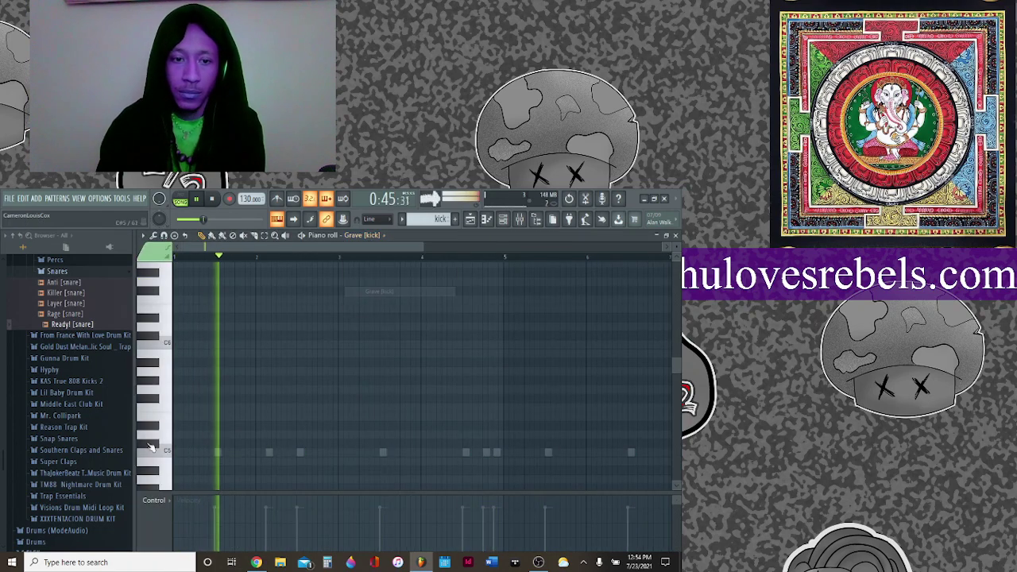
pyautogui.click(324, 453)
pyautogui.moveTo(344, 452); pyautogui.dragTo(319, 454)
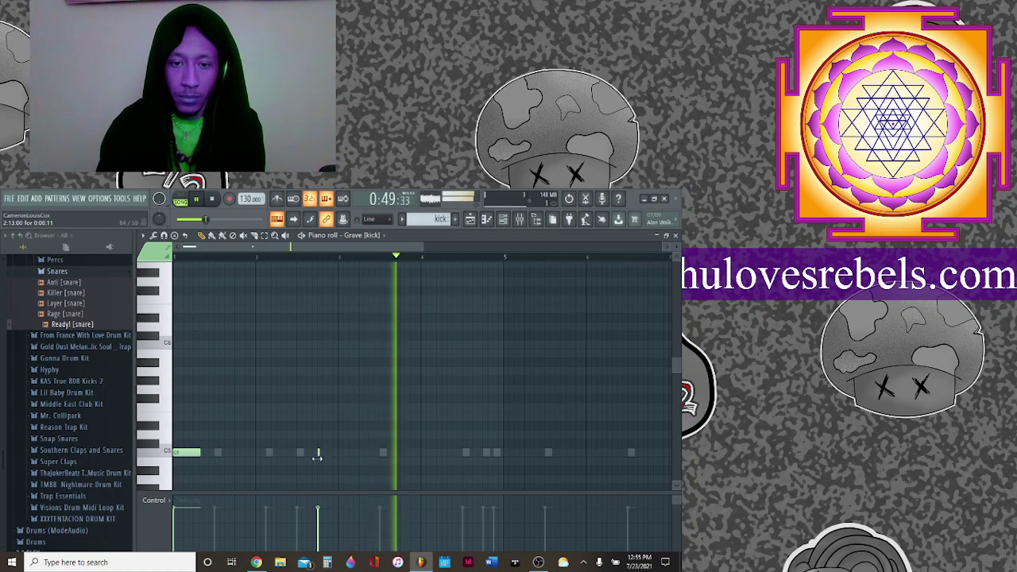
pyautogui.moveTo(319, 453); pyautogui.dragTo(324, 452)
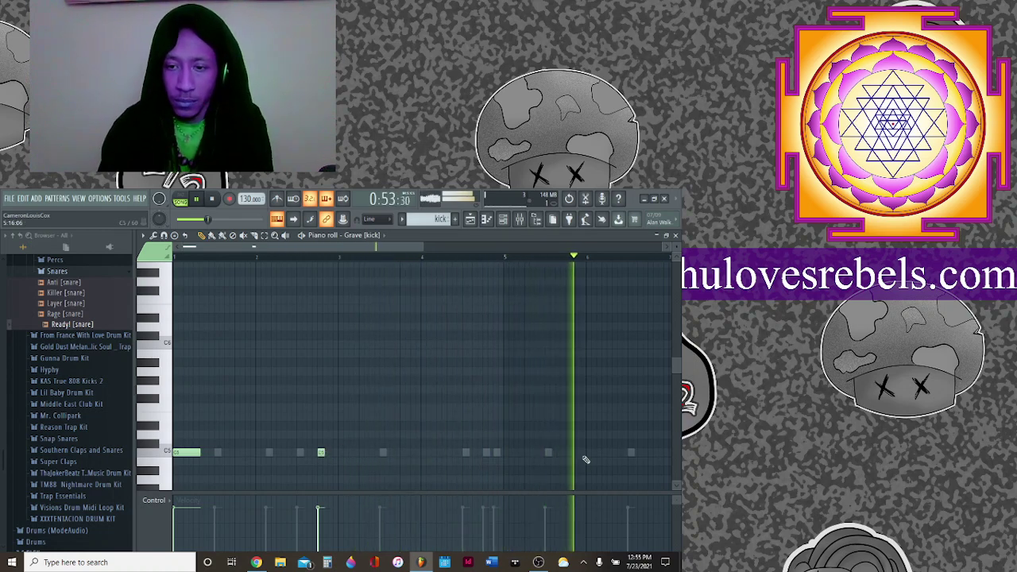
pyautogui.click(609, 453)
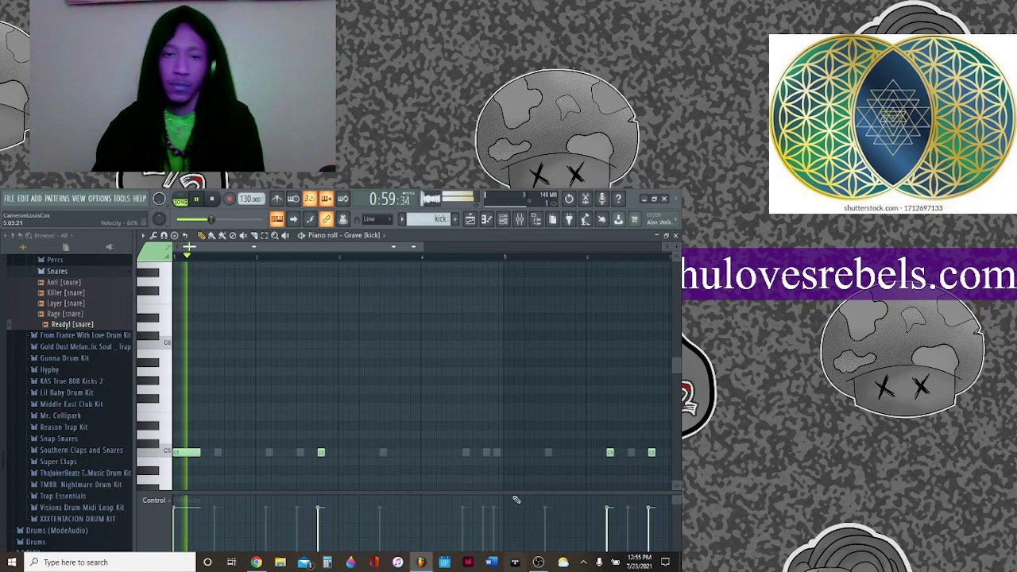
# Add C5 kick notes between the snare hits across bars 1 to 4 and restart playback from the beginning.
pyautogui.click(237, 452)
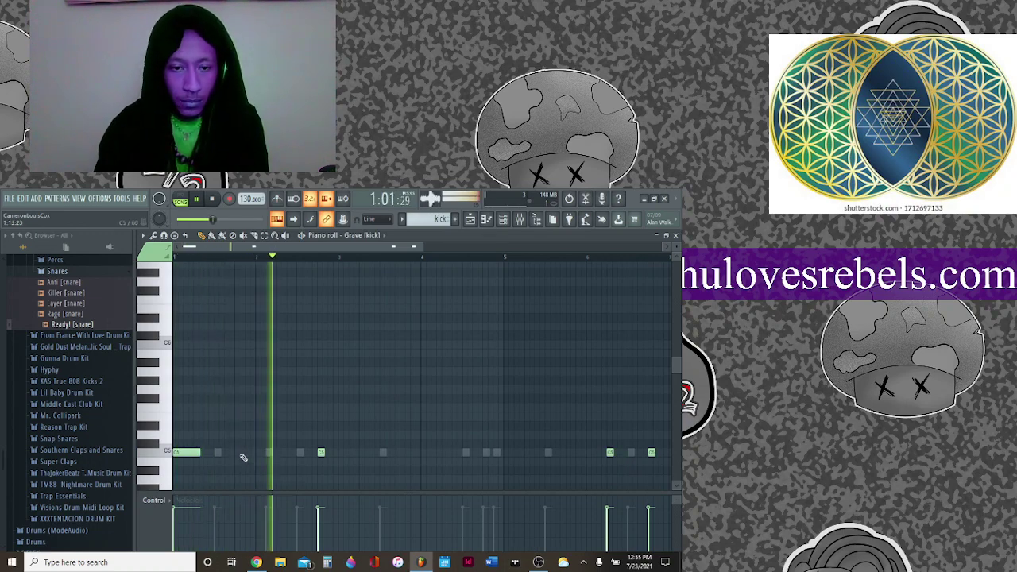
pyautogui.press('space')
pyautogui.press('space')
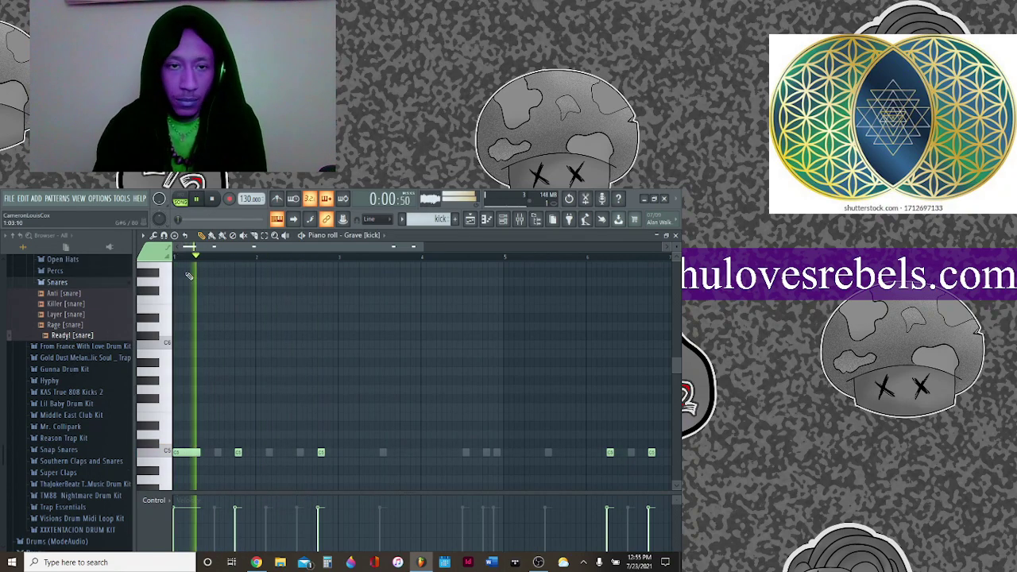
pyautogui.click(278, 452)
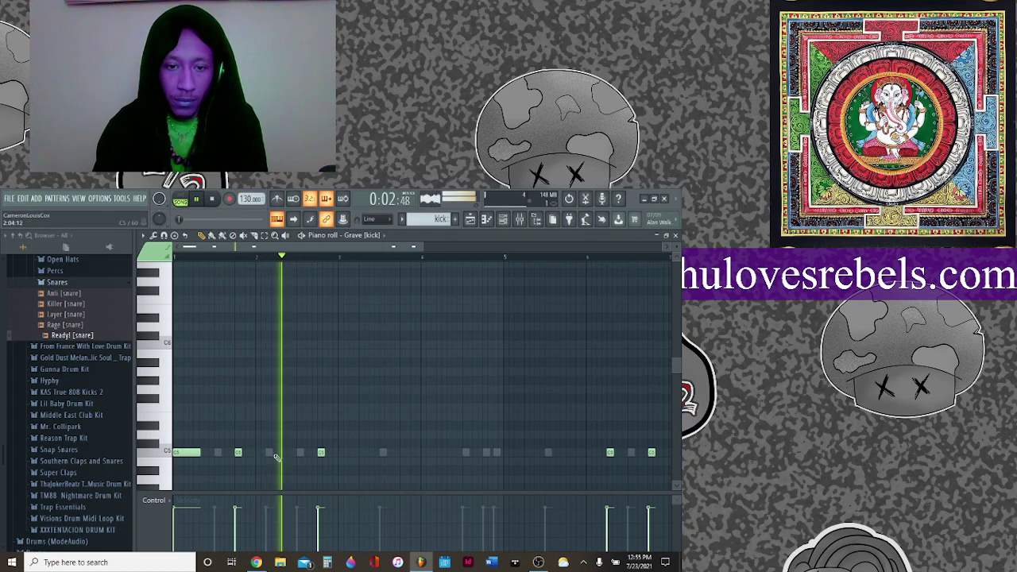
pyautogui.click(341, 452)
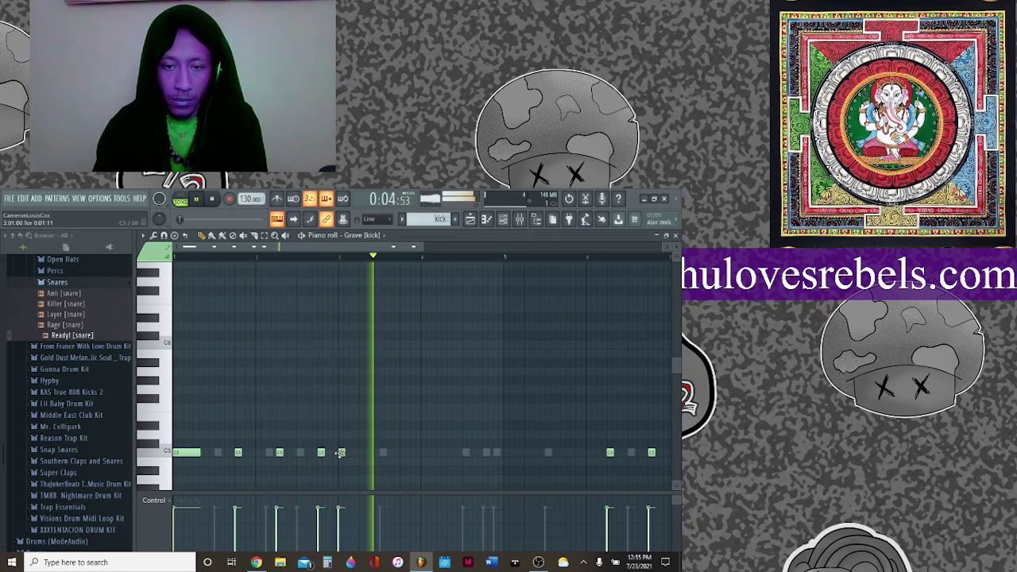
pyautogui.click(402, 452)
pyautogui.click(442, 452)
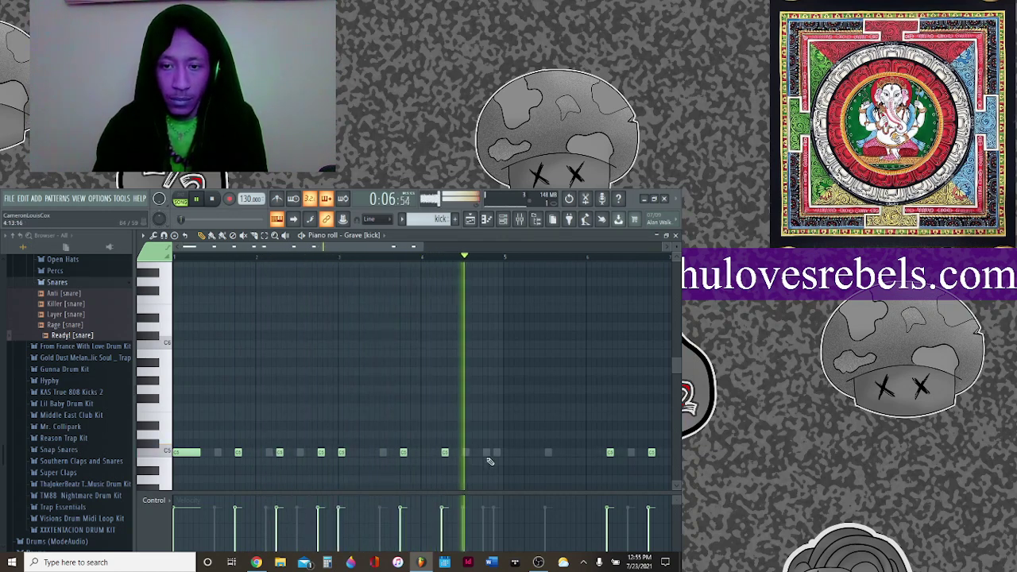
pyautogui.click(474, 452)
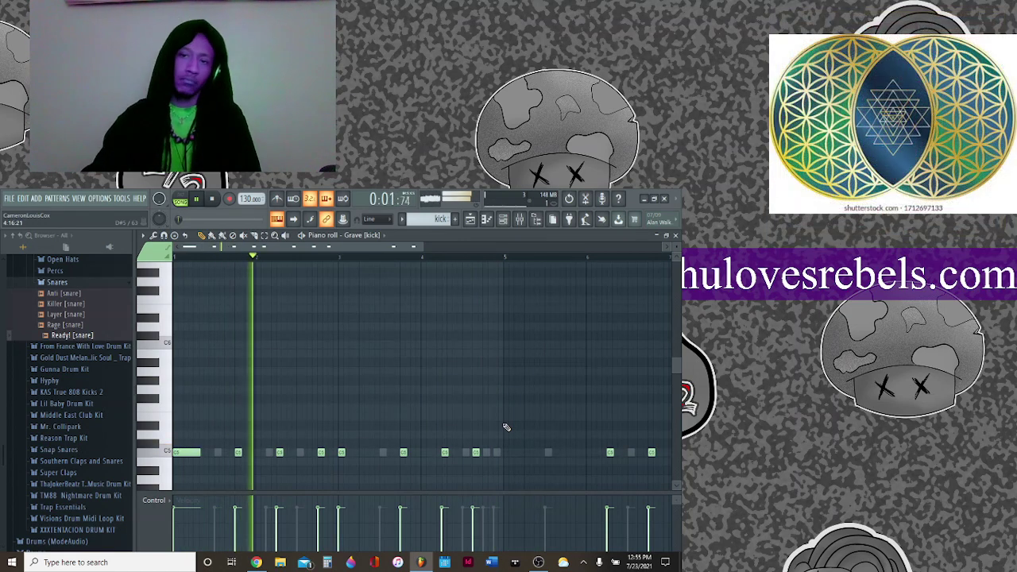
pyautogui.press('F6')
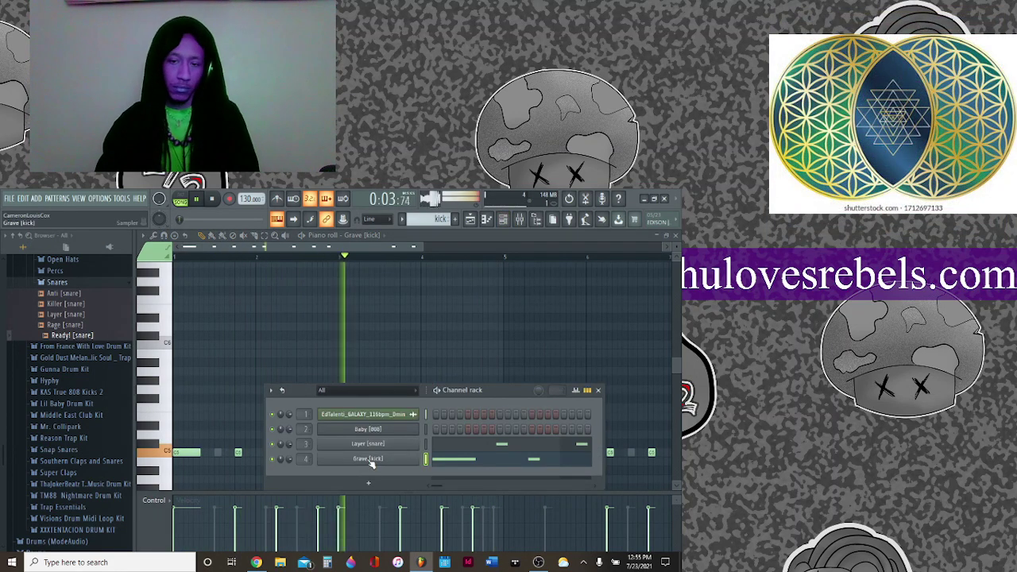
pyautogui.click(367, 460)
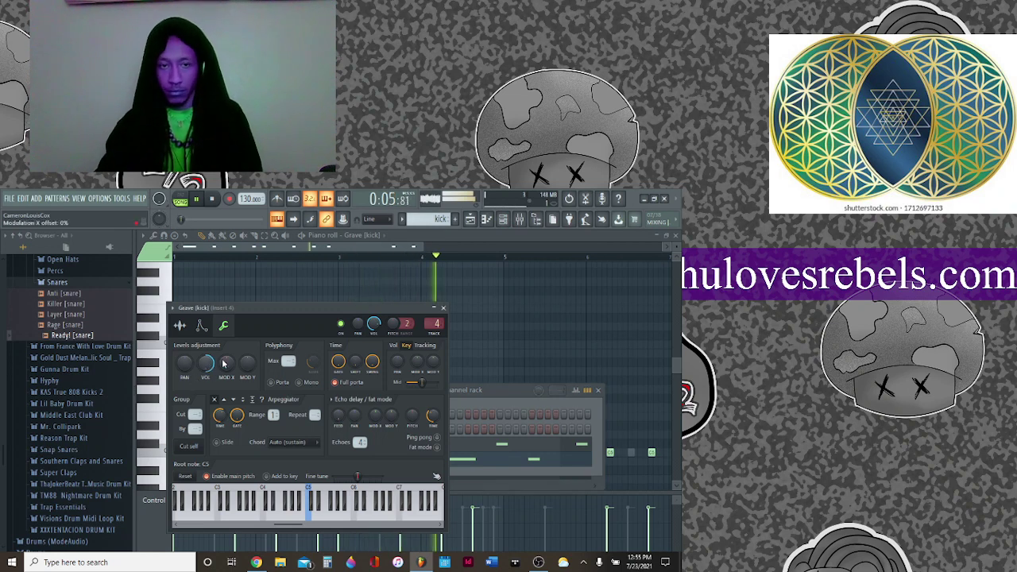
pyautogui.click(444, 307)
pyautogui.press('F6')
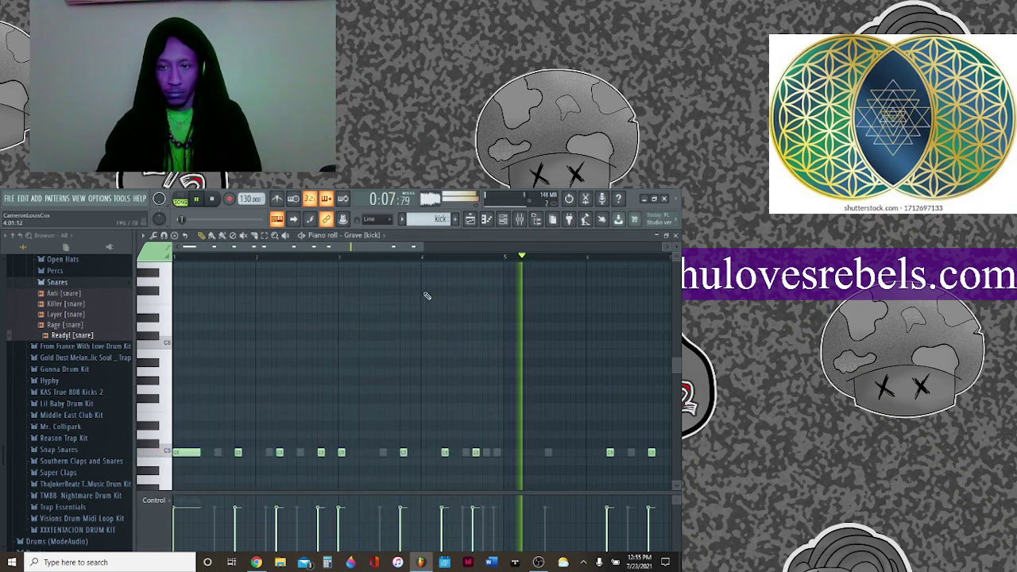
# Add C5 kick notes at the start and fourth beat of bars 5 and 7, and on the second beat of bar 8.
pyautogui.click(506, 453)
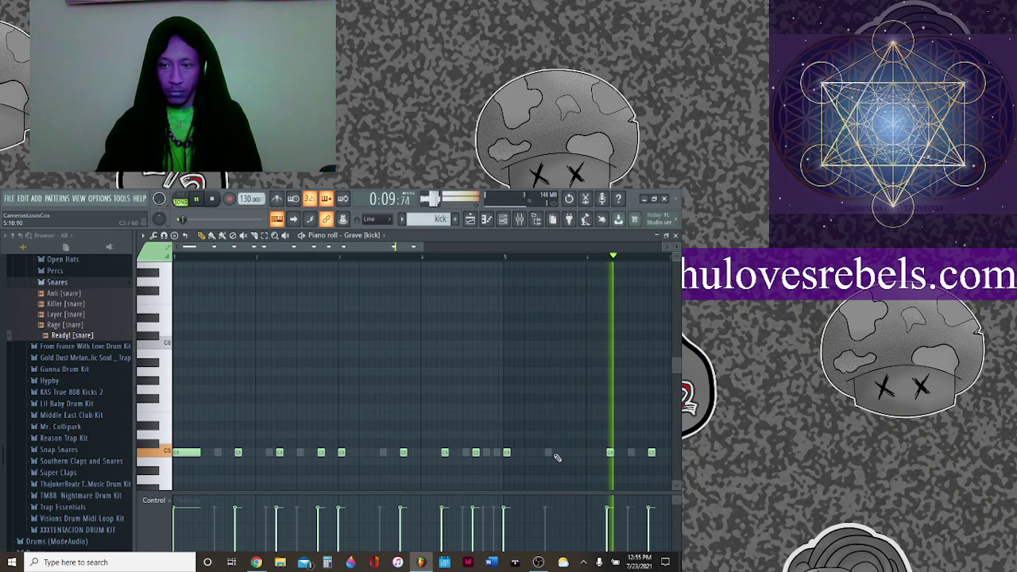
pyautogui.click(568, 453)
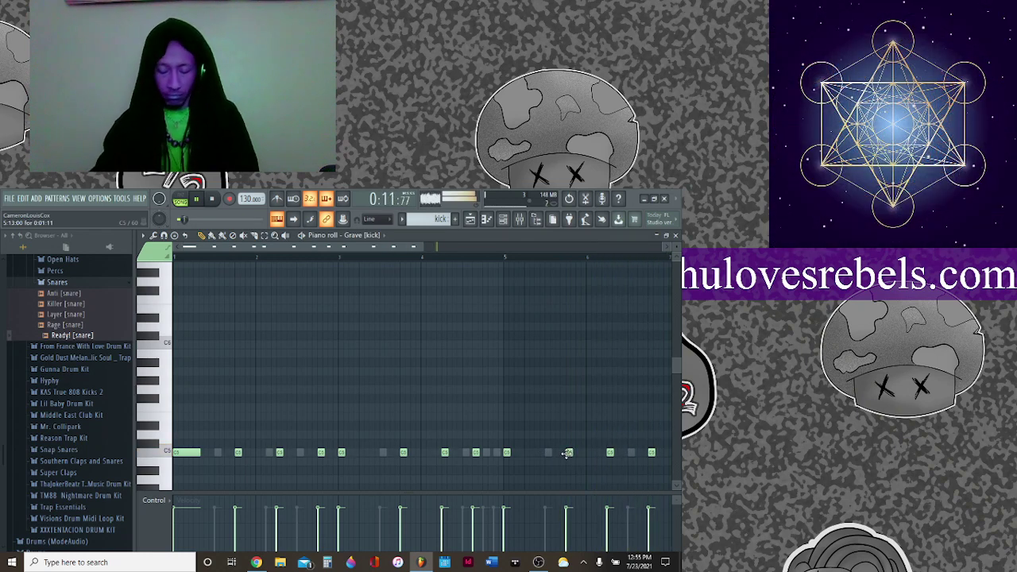
pyautogui.moveTo(421, 244); pyautogui.dragTo(385, 247)
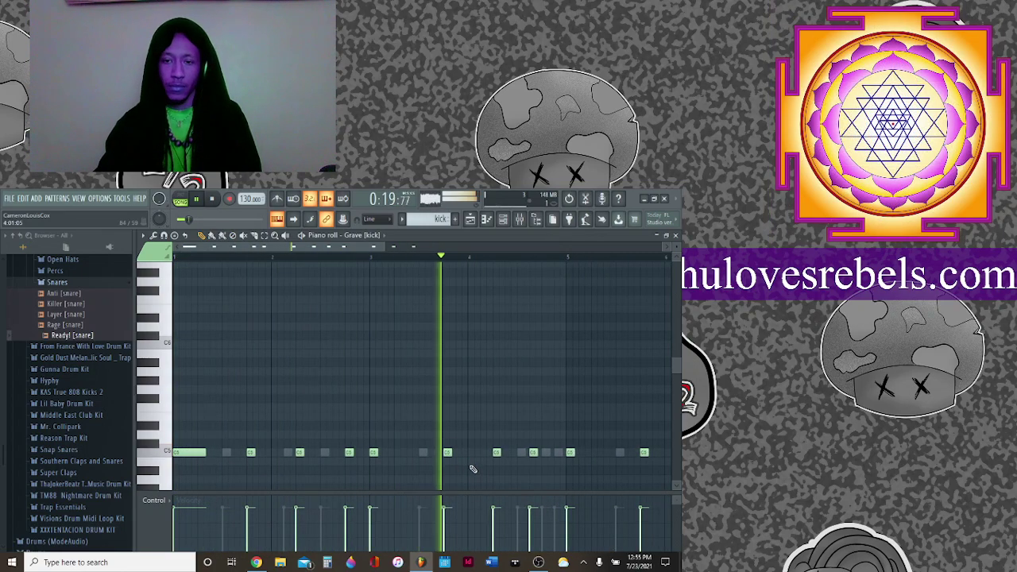
pyautogui.moveTo(363, 252); pyautogui.dragTo(397, 253)
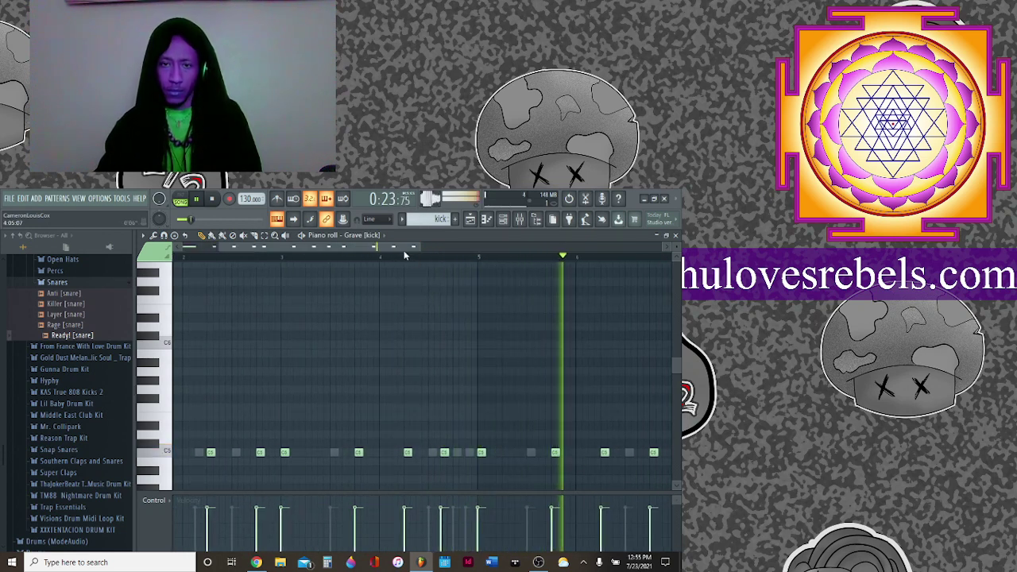
pyautogui.click(525, 452)
pyautogui.click(598, 452)
pyautogui.click(646, 452)
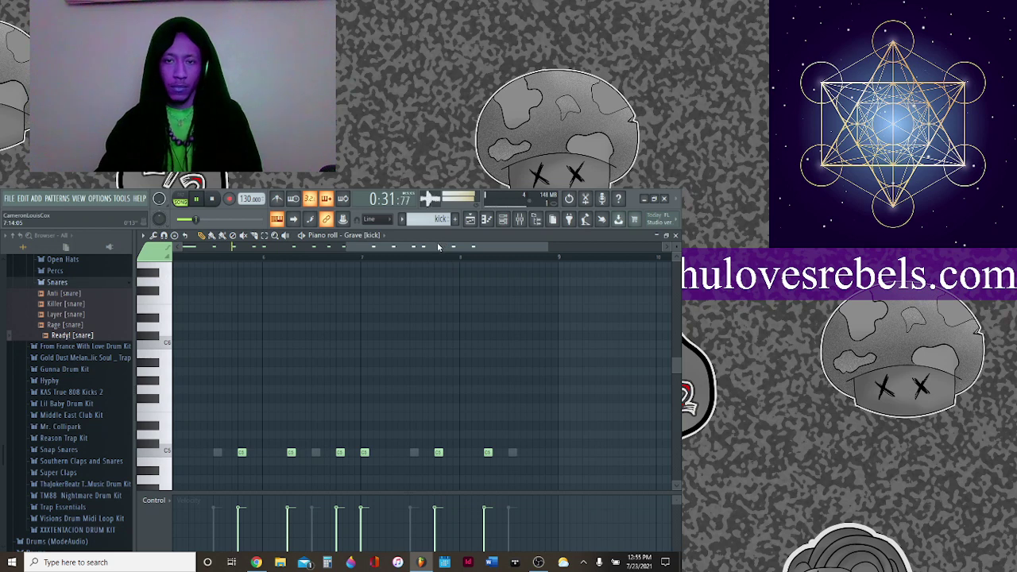
# Load Game Over [hihat] from the Aku_s Revenge Drum Kit's Hats folder as a new channel.
pyautogui.click(504, 221)
pyautogui.scroll(4, 50, 322)
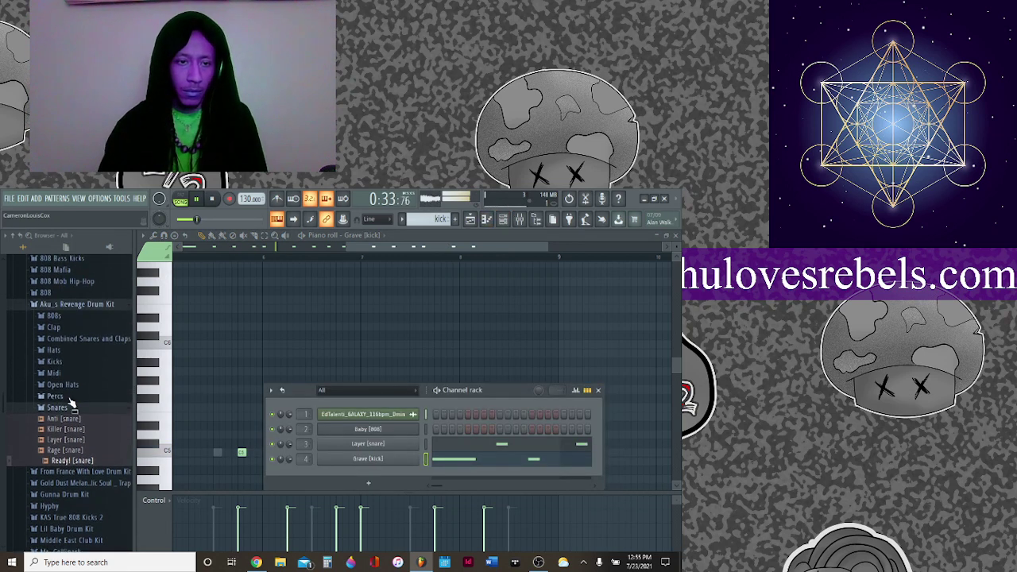
pyautogui.click(53, 349)
pyautogui.click(64, 372)
pyautogui.moveTo(69, 382); pyautogui.dragTo(352, 472)
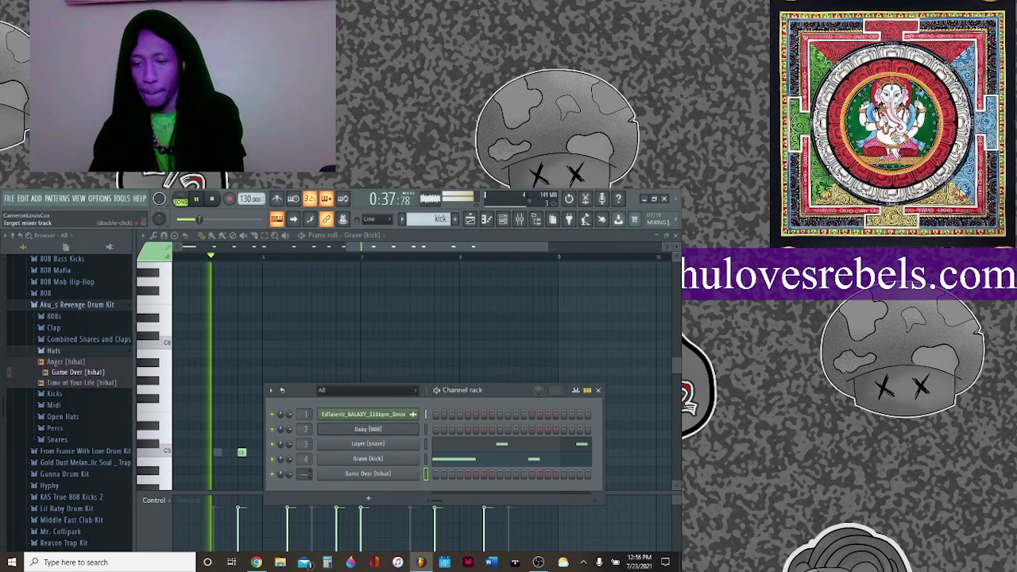
# Route Game Over [hihat] to mixer track 5 and create a new pattern named hats.
pyautogui.press('F4')
pyautogui.click(456, 223)
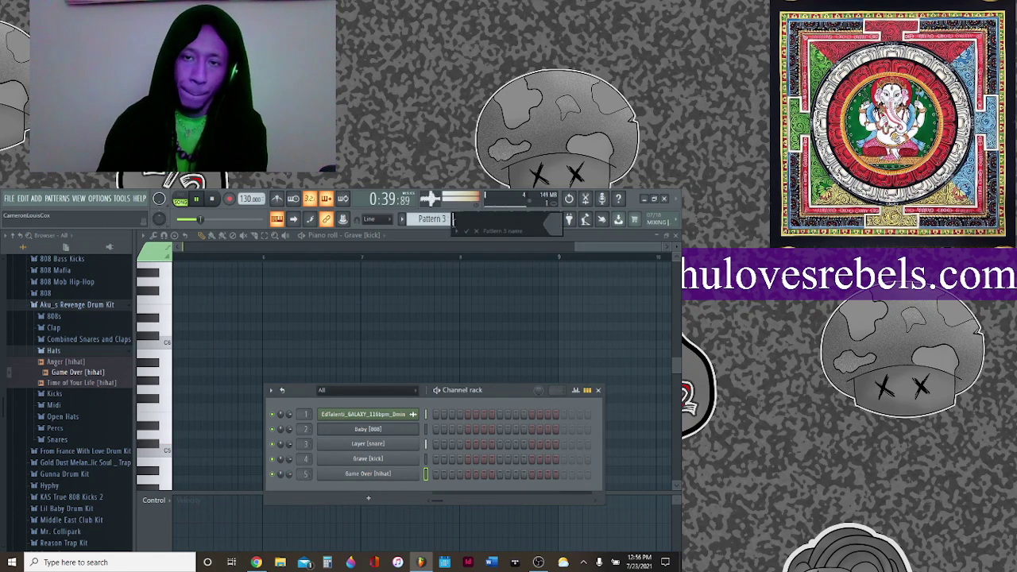
pyautogui.write('hats')
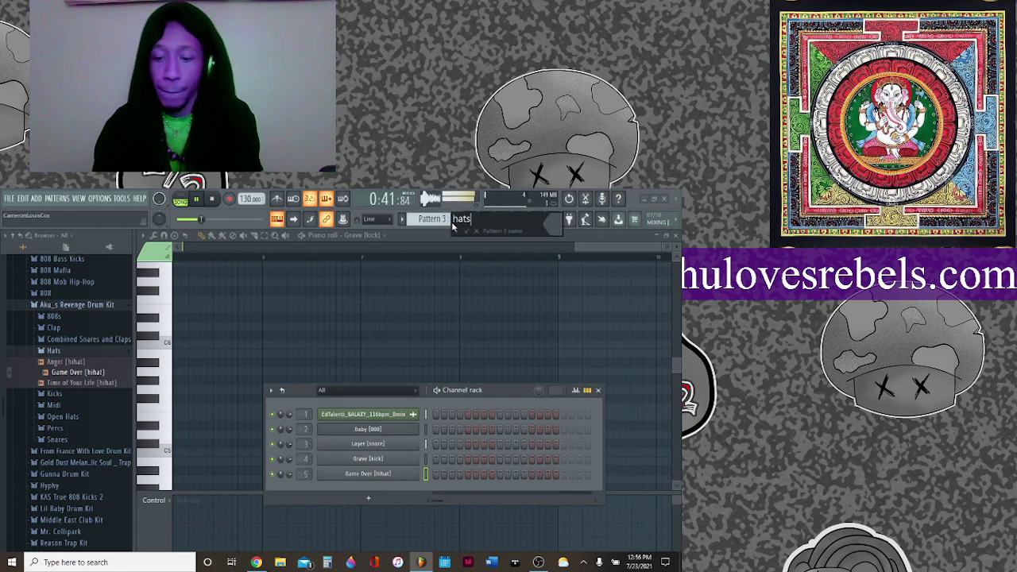
pyautogui.press('Return')
# Add short C5 notes in bar 1 of the hats pattern and place a hats clip at bar 33 on Track 4.
pyautogui.click(572, 249)
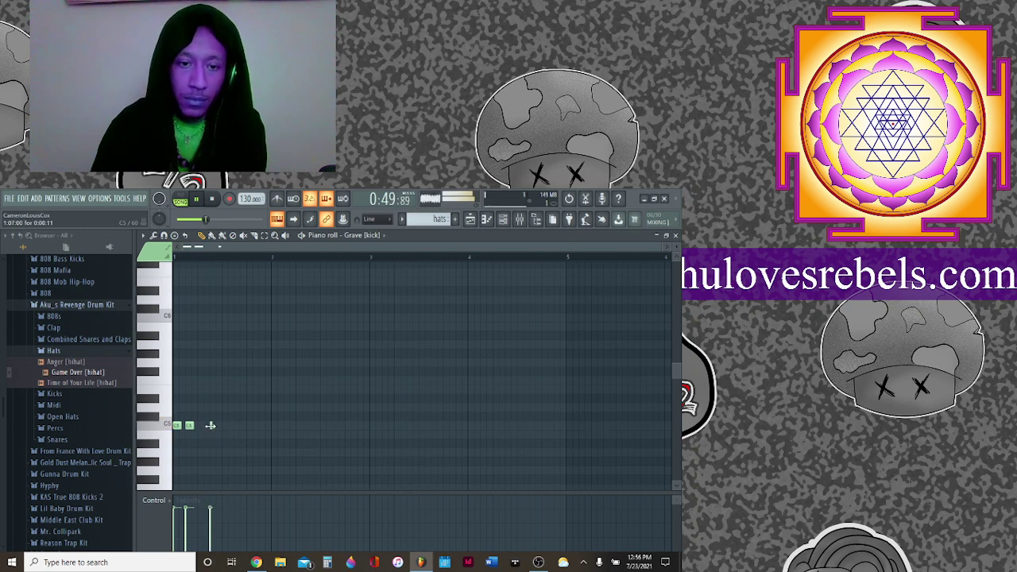
pyautogui.click(470, 221)
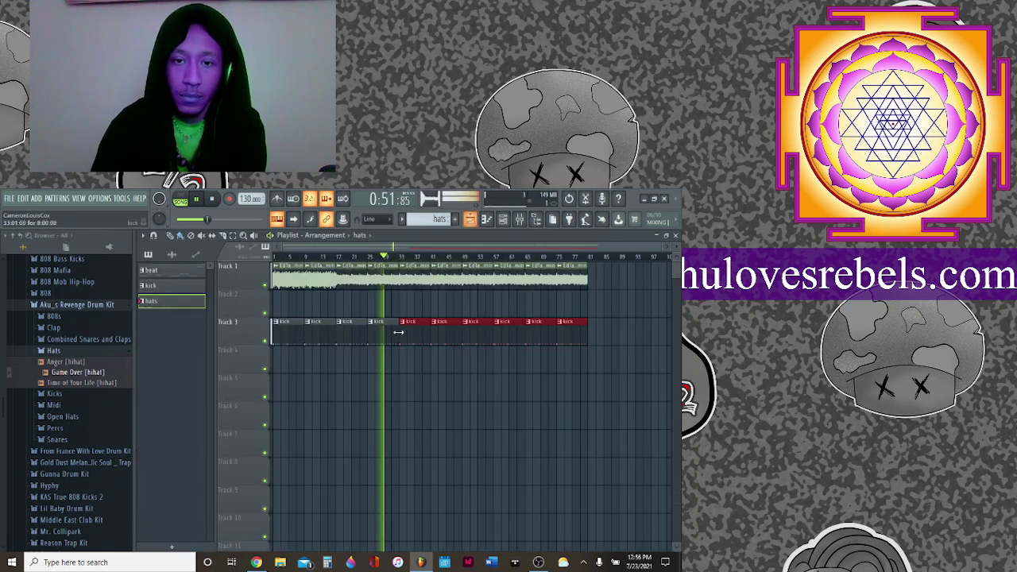
pyautogui.click(399, 349)
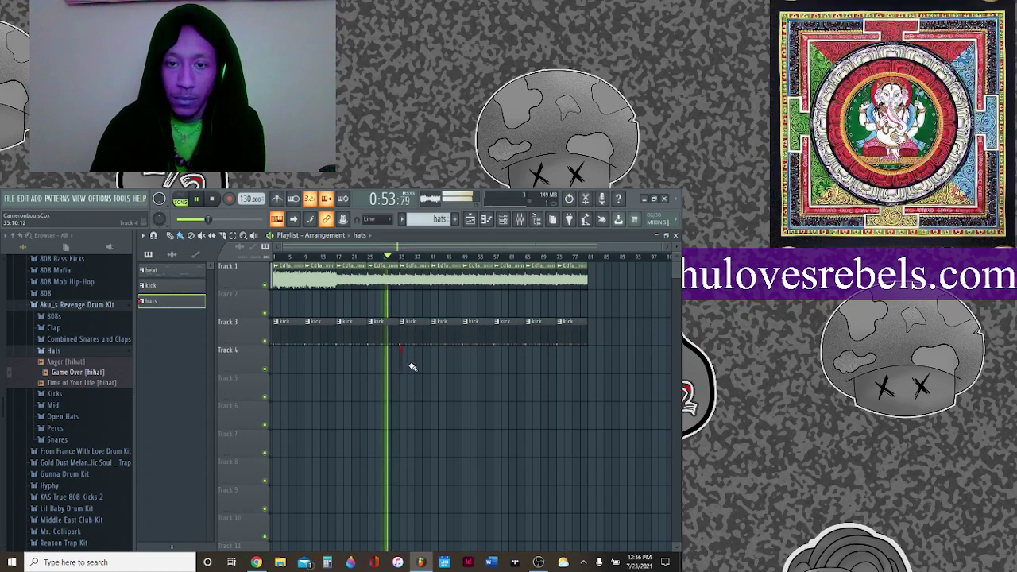
# Clear the stray notes from the Grave [kick] channel in the hats pattern and target Game Over [hihat] in the piano roll.
pyautogui.click(486, 220)
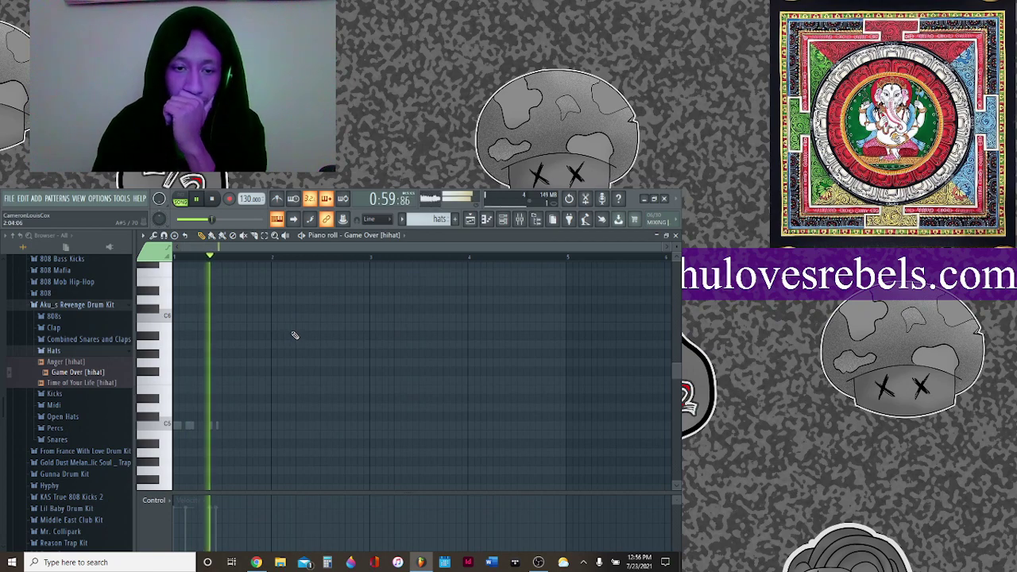
pyautogui.click(373, 235)
pyautogui.click(374, 235)
pyautogui.click(374, 235)
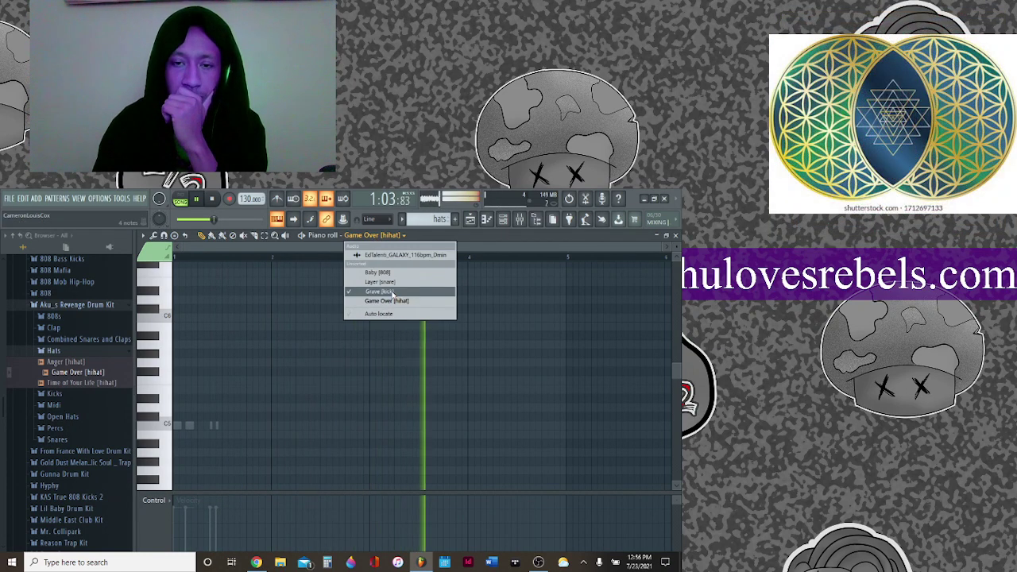
pyautogui.click(379, 291)
pyautogui.click(439, 219)
pyautogui.click(371, 240)
pyautogui.click(371, 240)
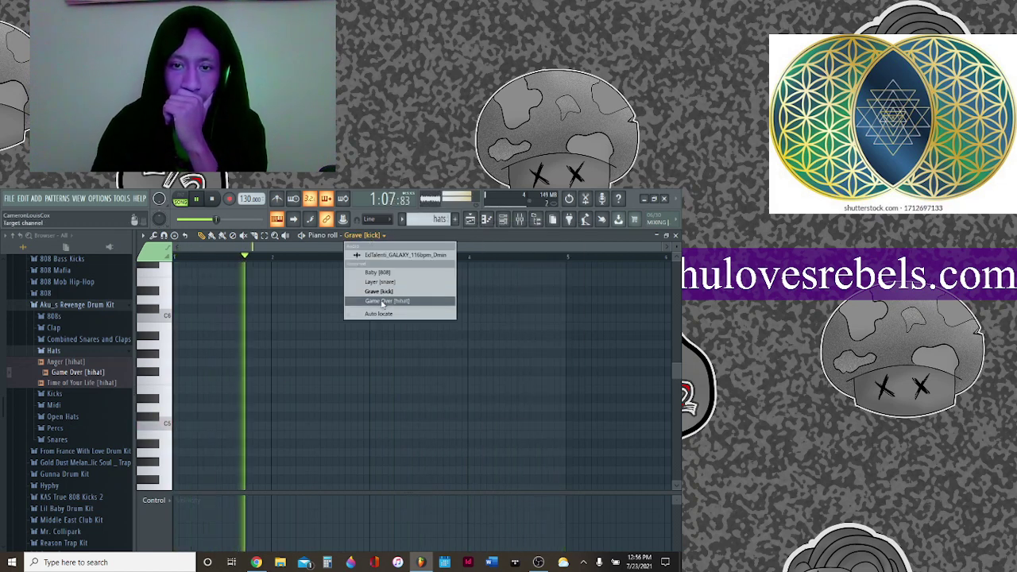
pyautogui.click(377, 301)
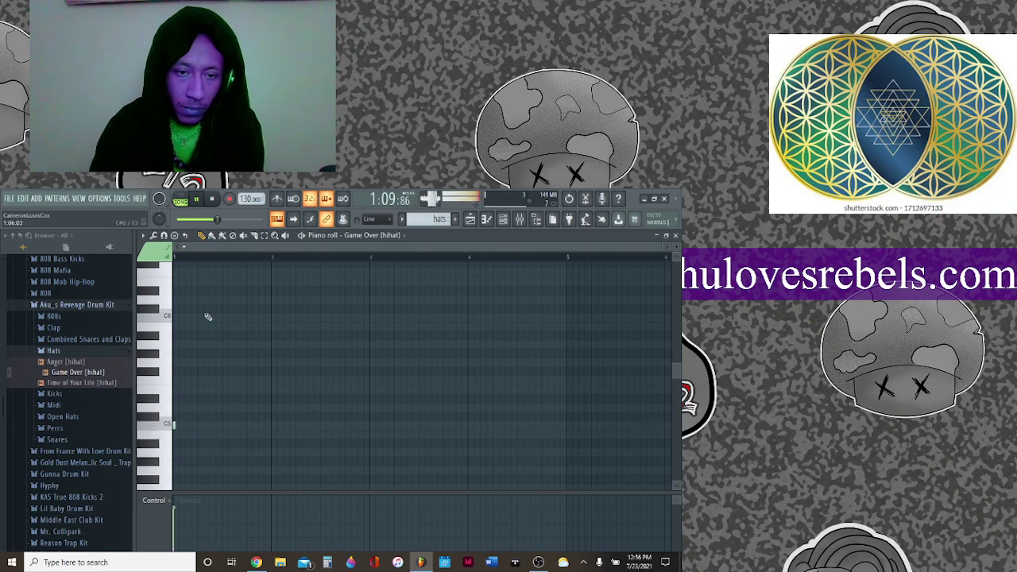
# Draw eight short C5 hi-hat notes across bar 1, using the same four-note rhythm in each half of the bar.
pyautogui.moveTo(175, 425); pyautogui.dragTo(197, 426)
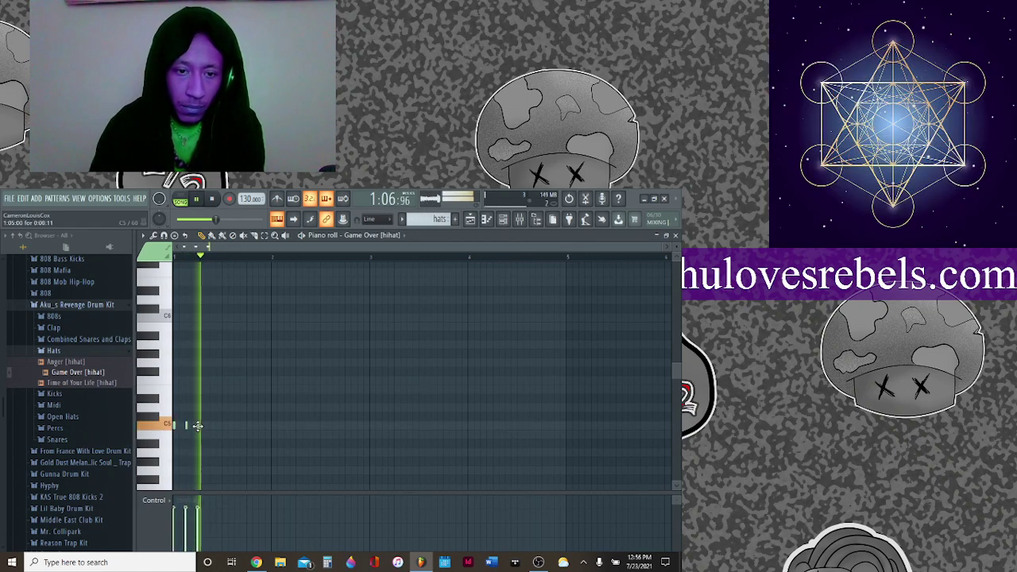
pyautogui.click(204, 426)
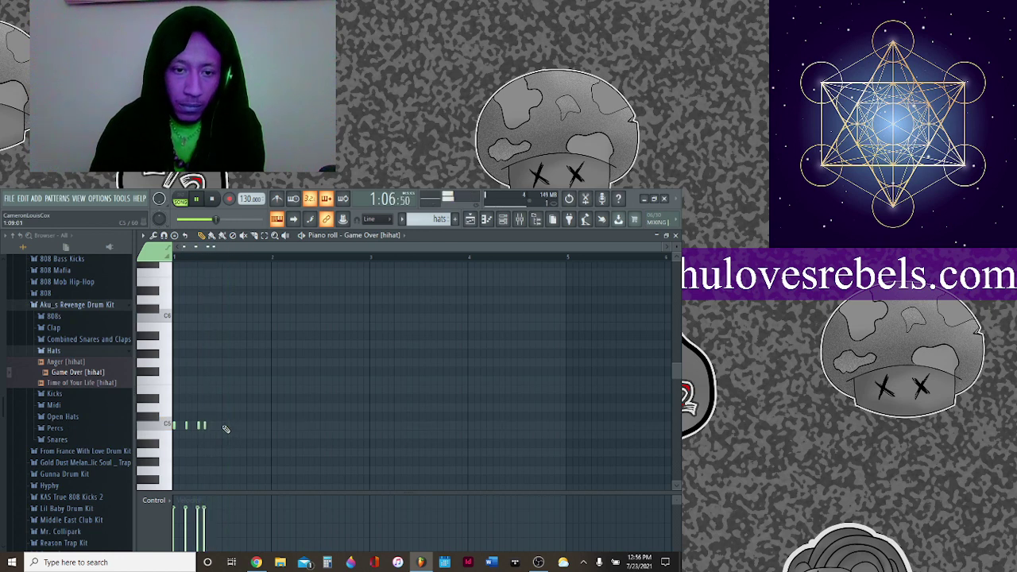
pyautogui.click(224, 426)
pyautogui.click(236, 428)
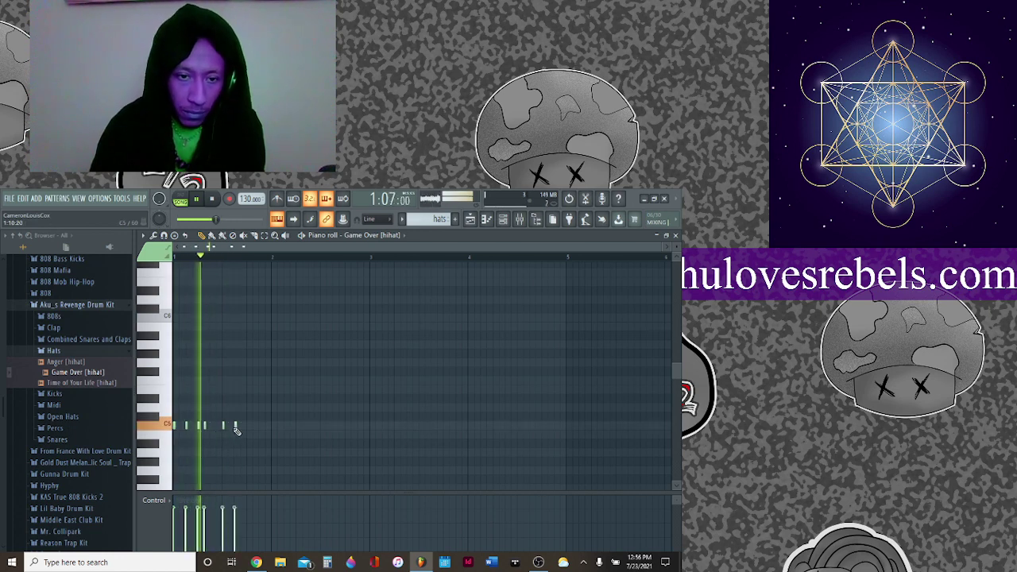
pyautogui.click(247, 427)
pyautogui.click(254, 426)
# Repeat the four-note C5 hi-hat rhythm through bars 2 and 3 and the first half of bar 4.
pyautogui.click(272, 426)
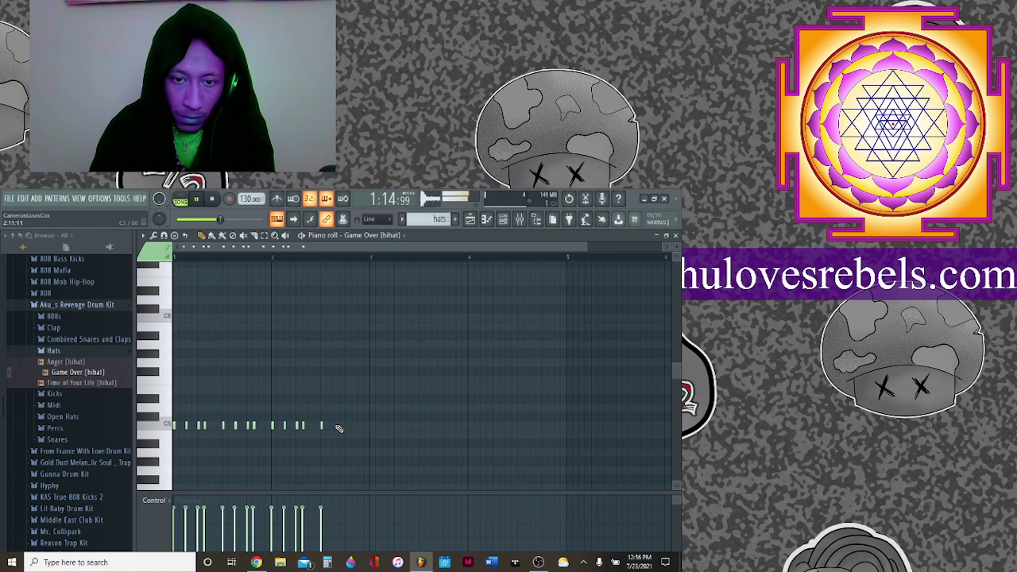
pyautogui.click(346, 426)
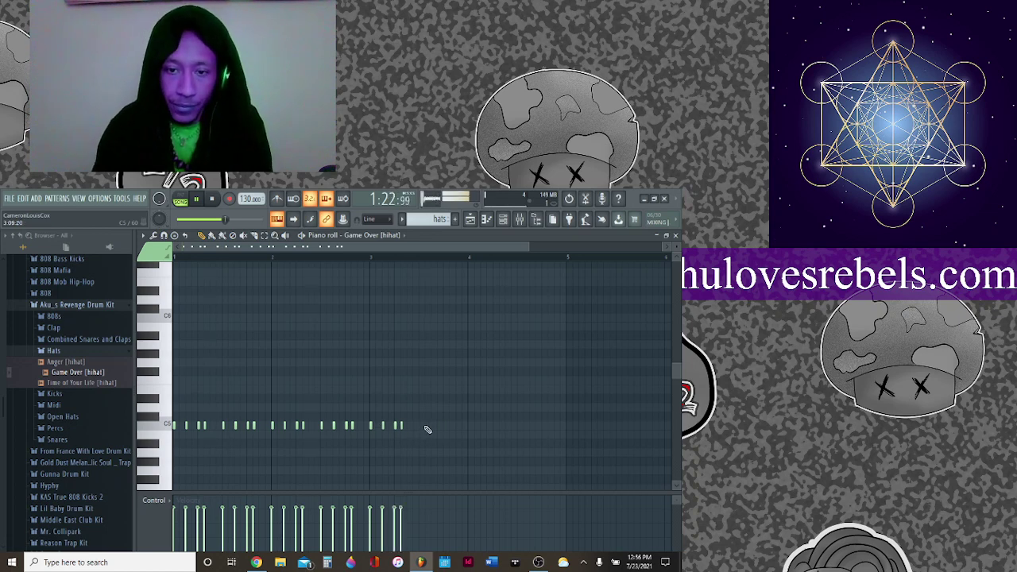
pyautogui.click(444, 427)
pyautogui.click(451, 426)
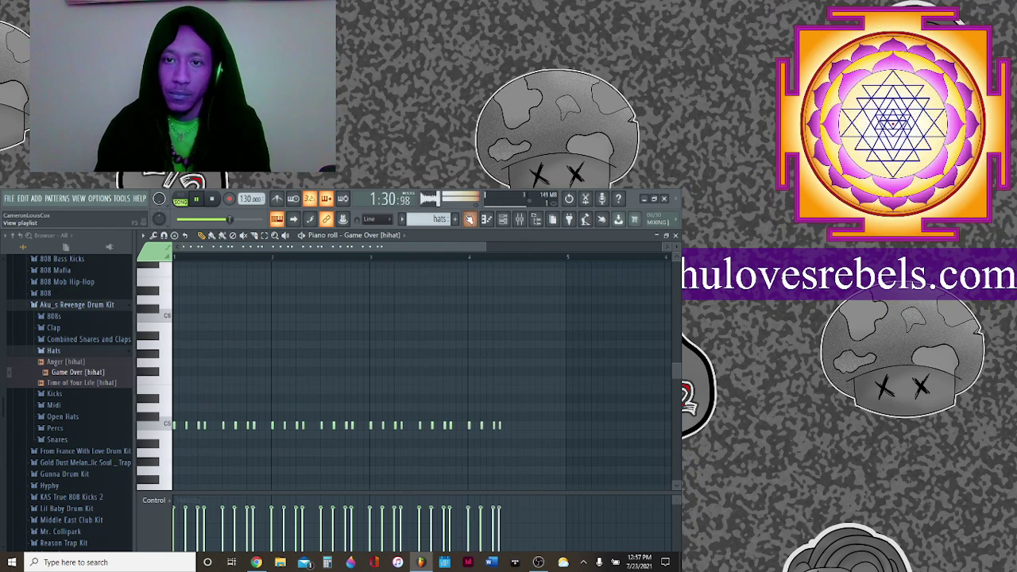
# Place back-to-back hats clips on Track 4 from bar 37 through bar 80 in the playlist.
pyautogui.click(469, 219)
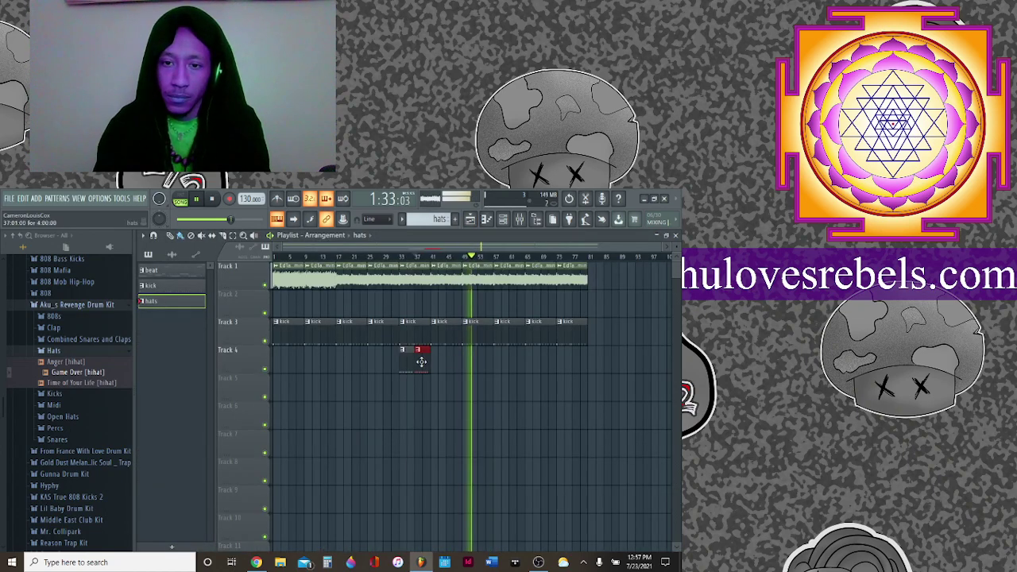
pyautogui.moveTo(436, 362); pyautogui.dragTo(571, 366)
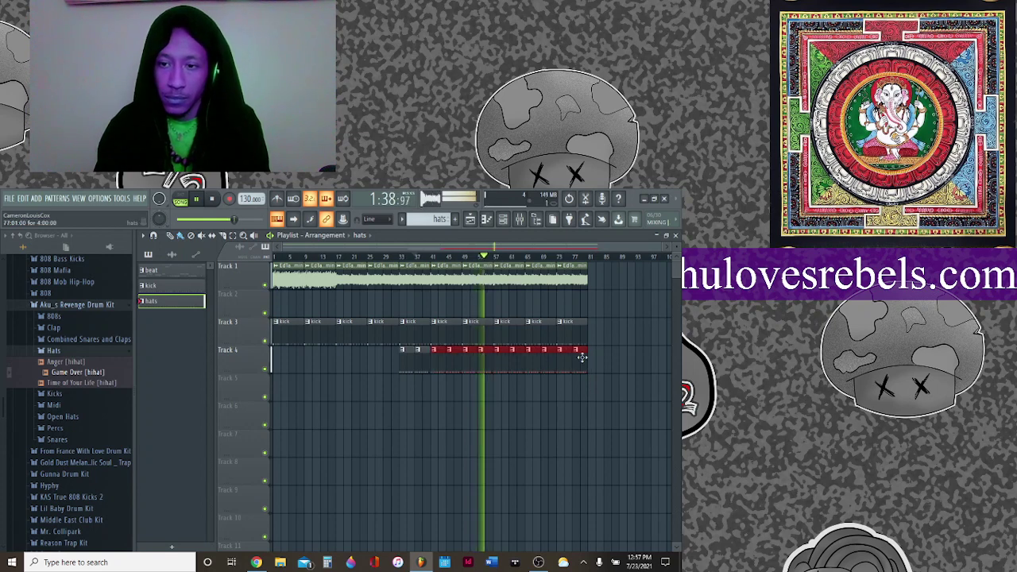
# Complete the hats pattern with four short C5 notes in the second half of bar 4.
pyautogui.click(503, 220)
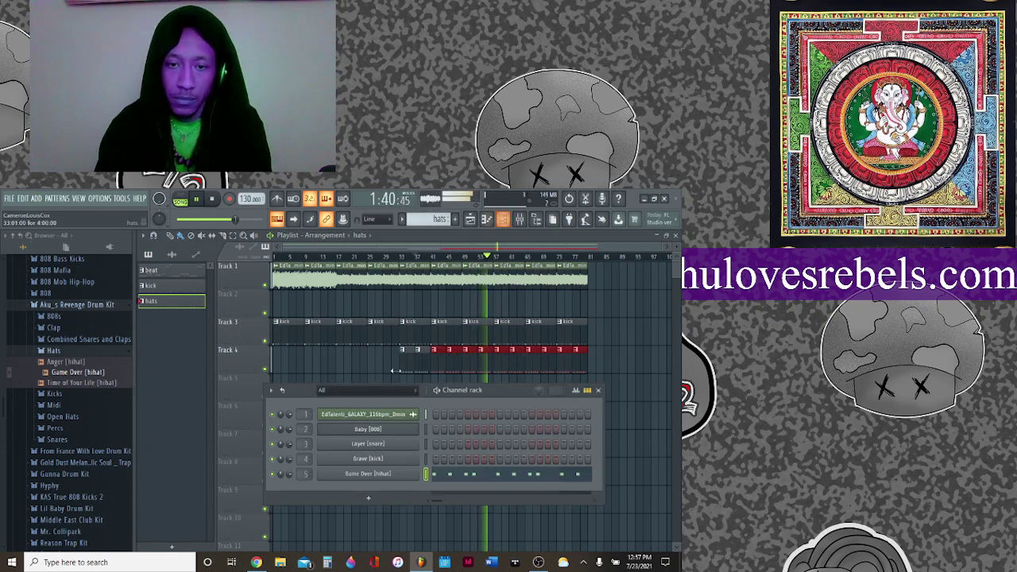
pyautogui.click(495, 475)
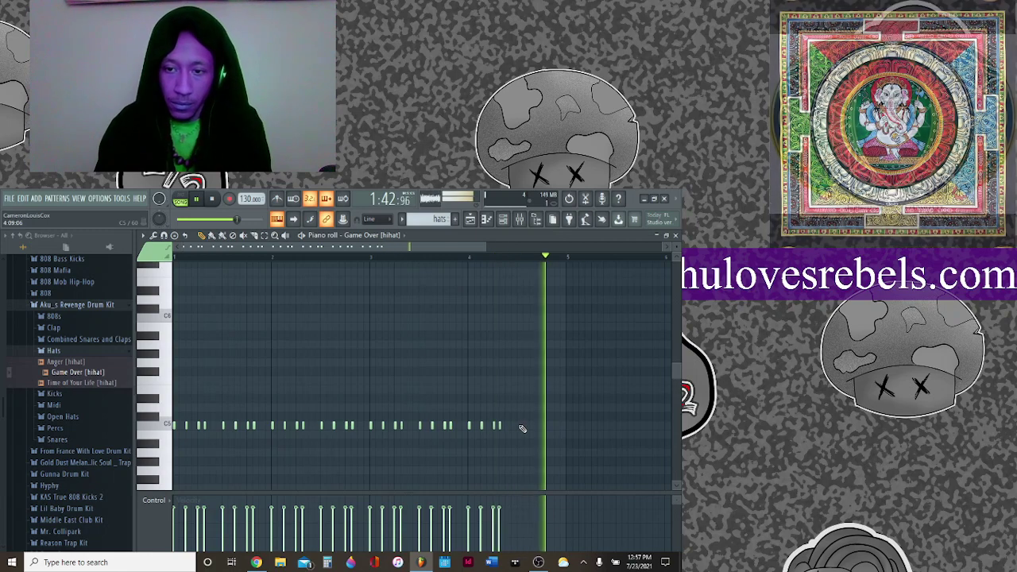
pyautogui.click(522, 427)
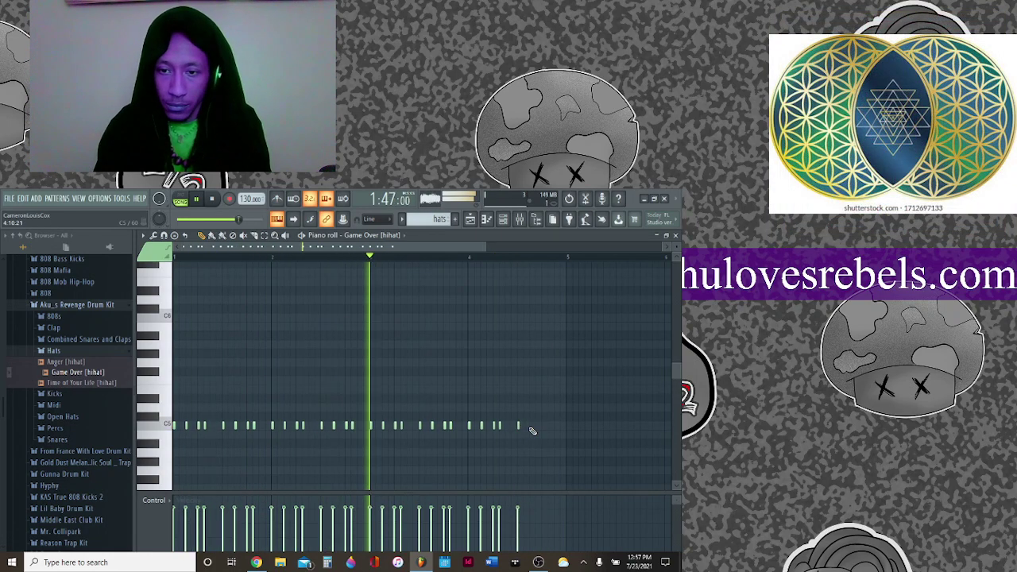
pyautogui.click(530, 428)
pyautogui.click(544, 428)
pyautogui.click(549, 426)
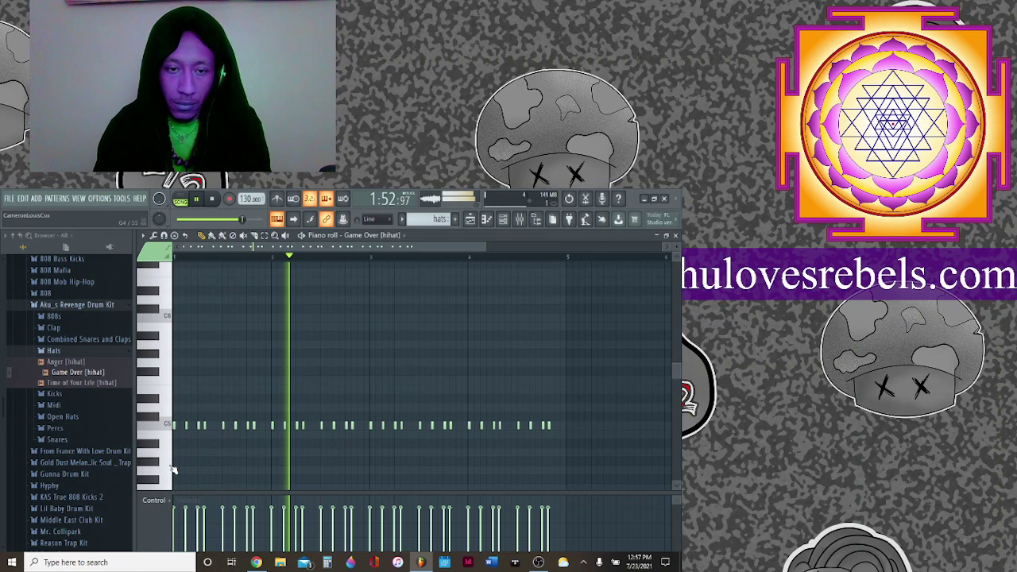
# Audition samples in the Open Hats folder, load Open Hat 2 [Open Hat] as a new channel and create a new pattern.
pyautogui.press('F6')
pyautogui.click(57, 383)
pyautogui.press('Up')
pyautogui.press('Up')
pyautogui.click(66, 385)
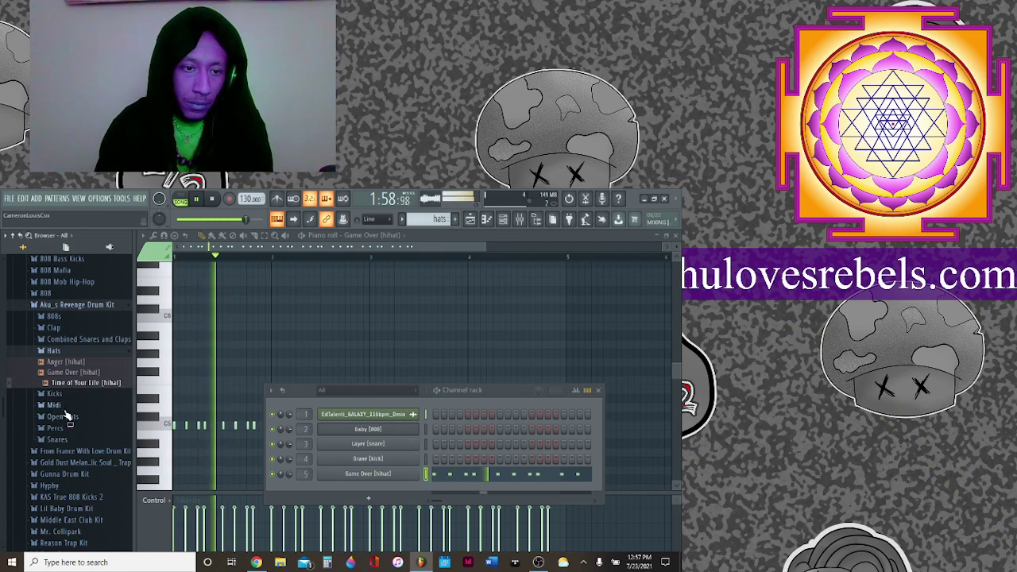
pyautogui.click(63, 416)
pyautogui.click(84, 439)
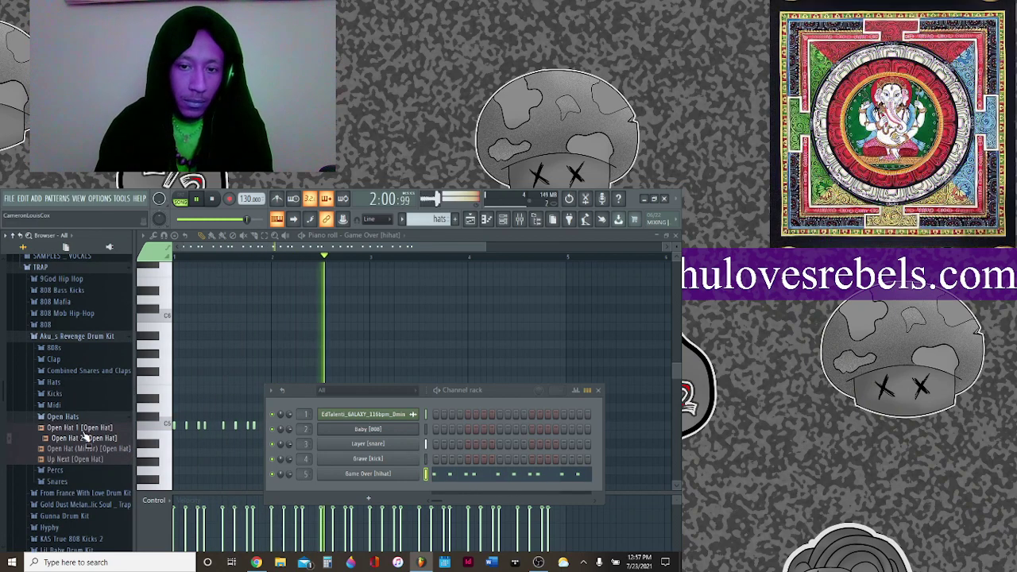
pyautogui.click(70, 458)
pyautogui.moveTo(79, 438); pyautogui.dragTo(306, 488)
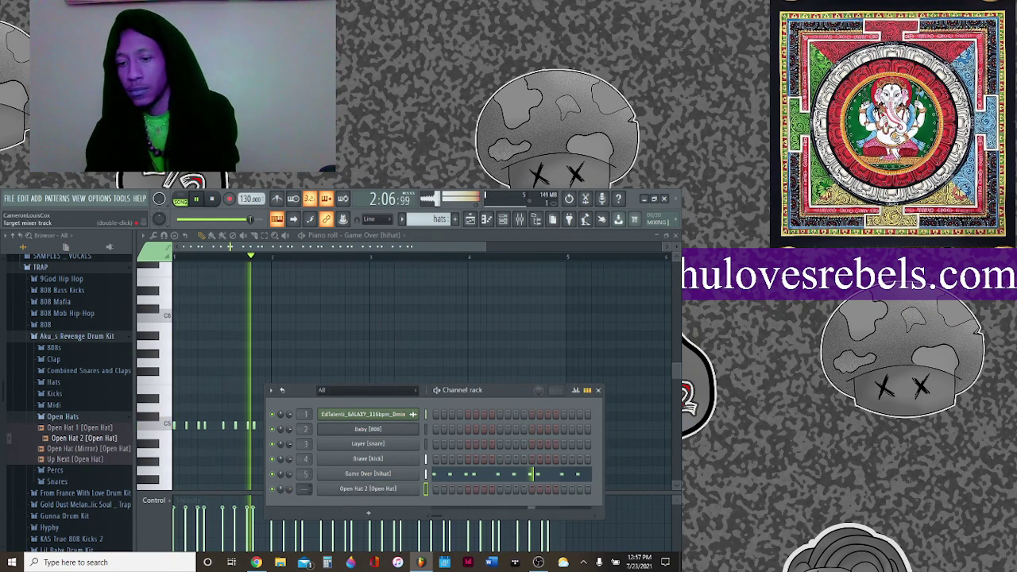
pyautogui.press('F4')
pyautogui.click(36, 199)
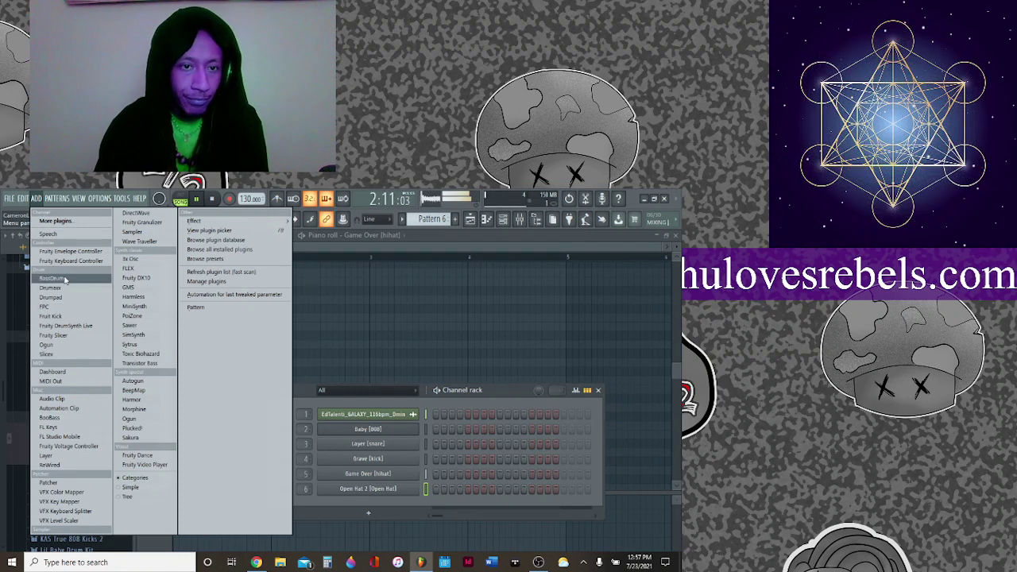
pyautogui.click(132, 268)
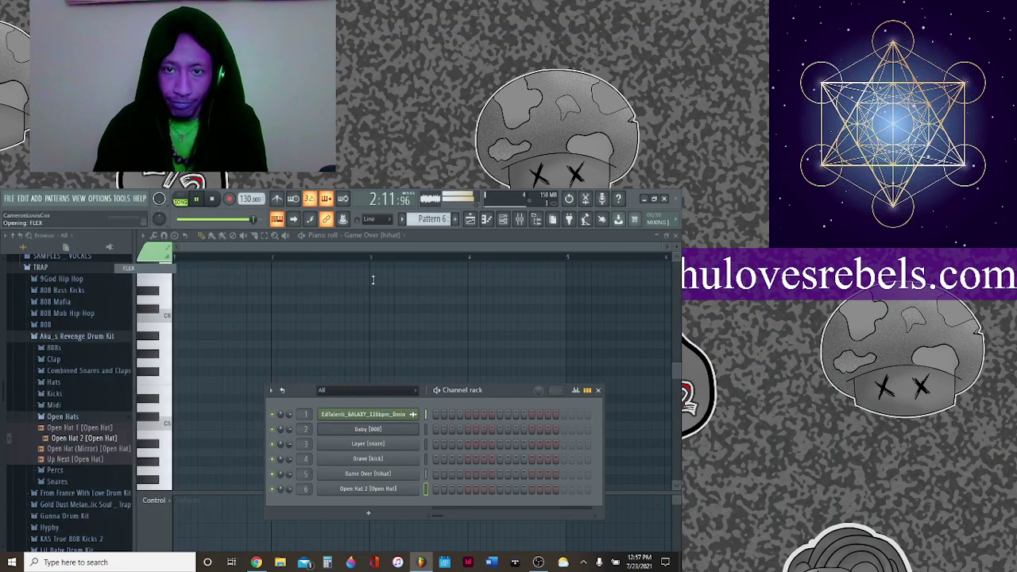
pyautogui.click(503, 219)
pyautogui.rightClick(398, 508)
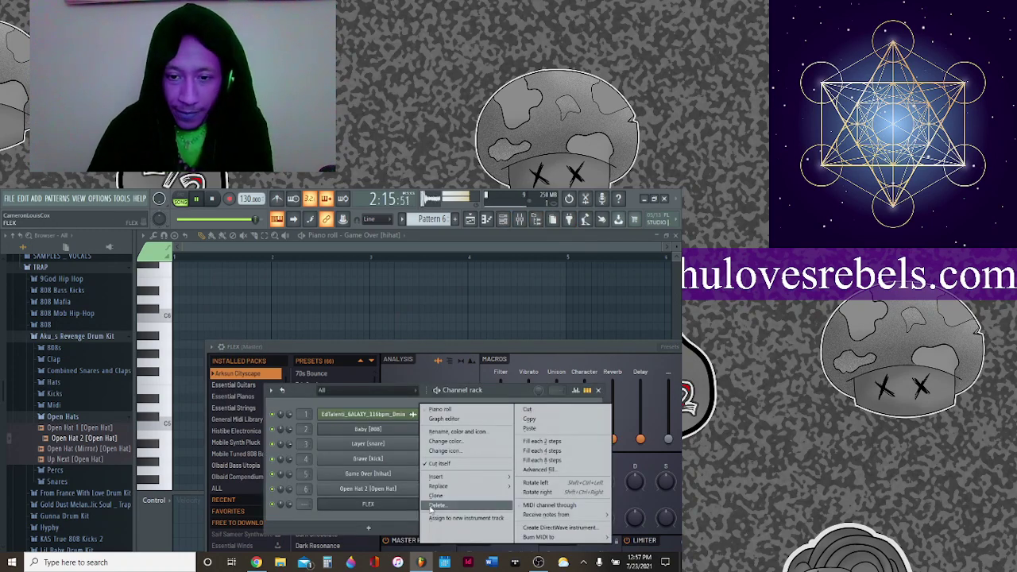
pyautogui.click(436, 506)
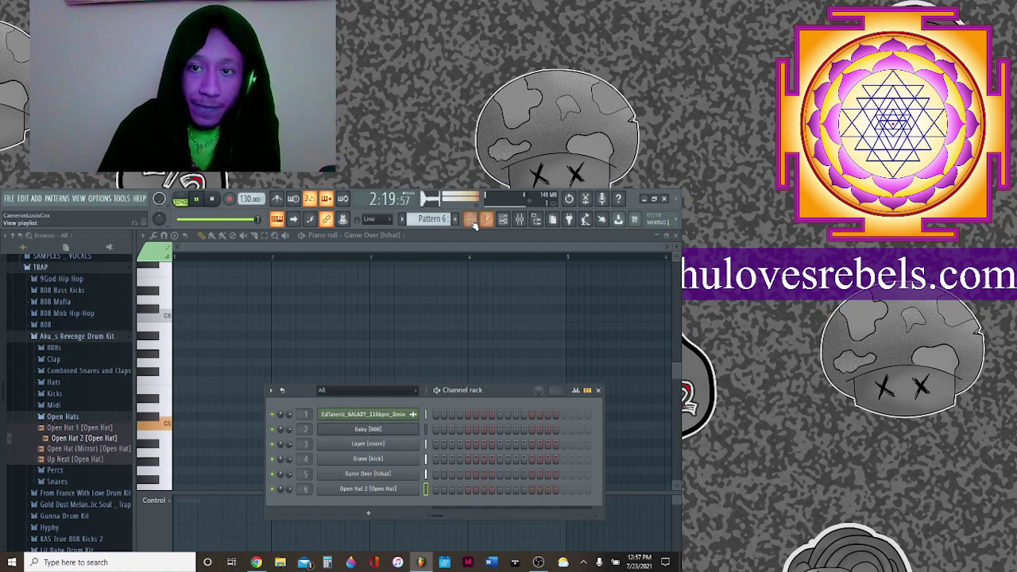
# Replace the Track 1 melody clips at bars 33 and 41 with copies of the louder melody clip from bar 9.
pyautogui.click(471, 220)
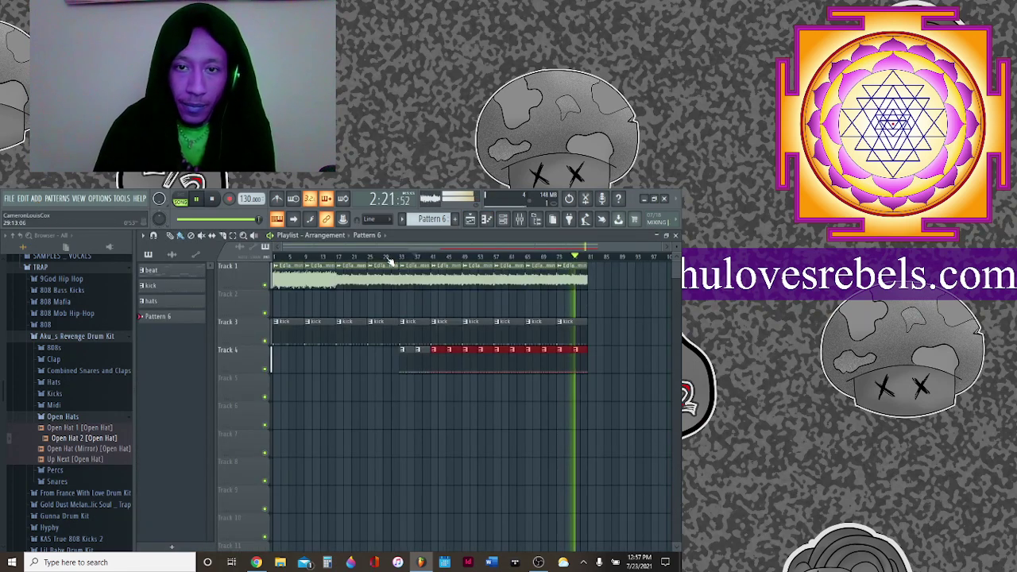
pyautogui.press('space')
pyautogui.press('space')
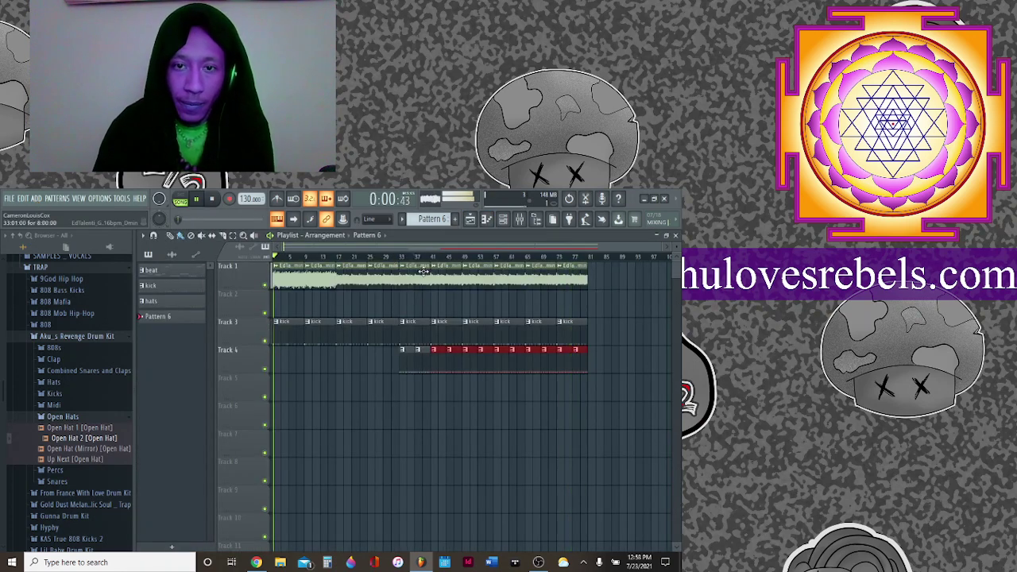
pyautogui.rightClick(444, 274)
pyautogui.rightClick(415, 274)
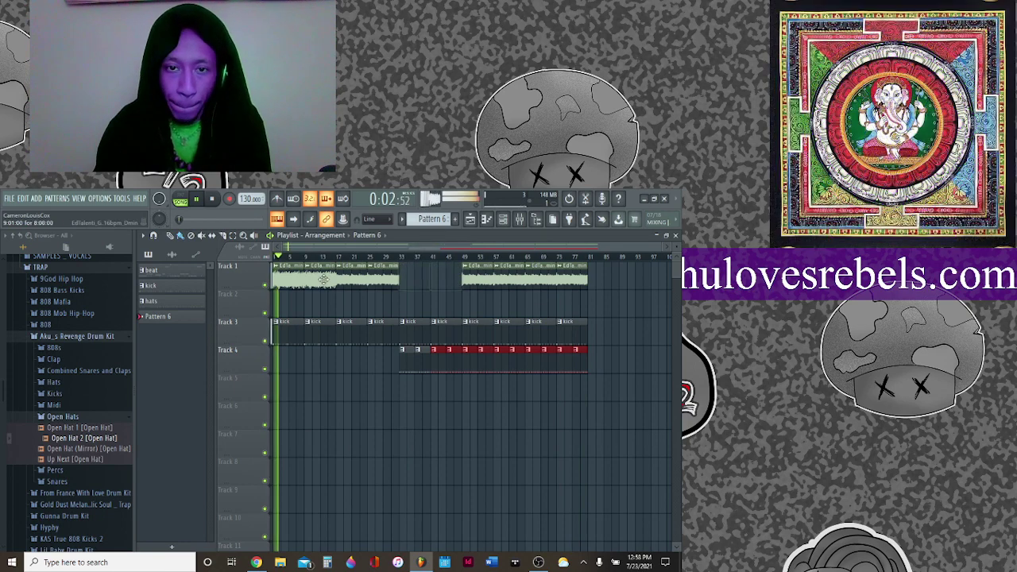
pyautogui.click(335, 279)
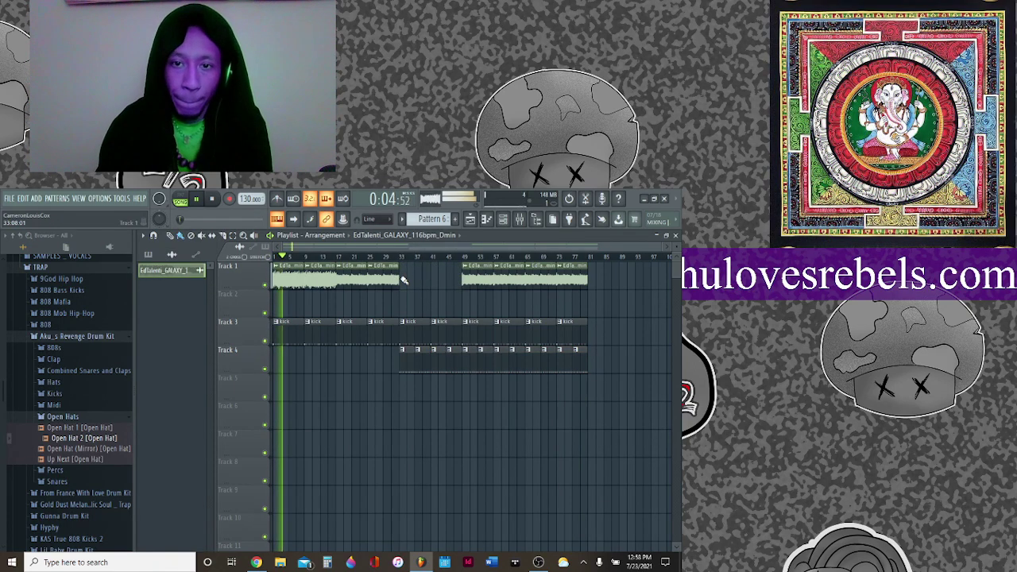
pyautogui.moveTo(403, 278); pyautogui.dragTo(433, 282)
# Swap the Track 1 melody clips at bars 65 and 73 for copies of the louder melody clip.
pyautogui.rightClick(540, 278)
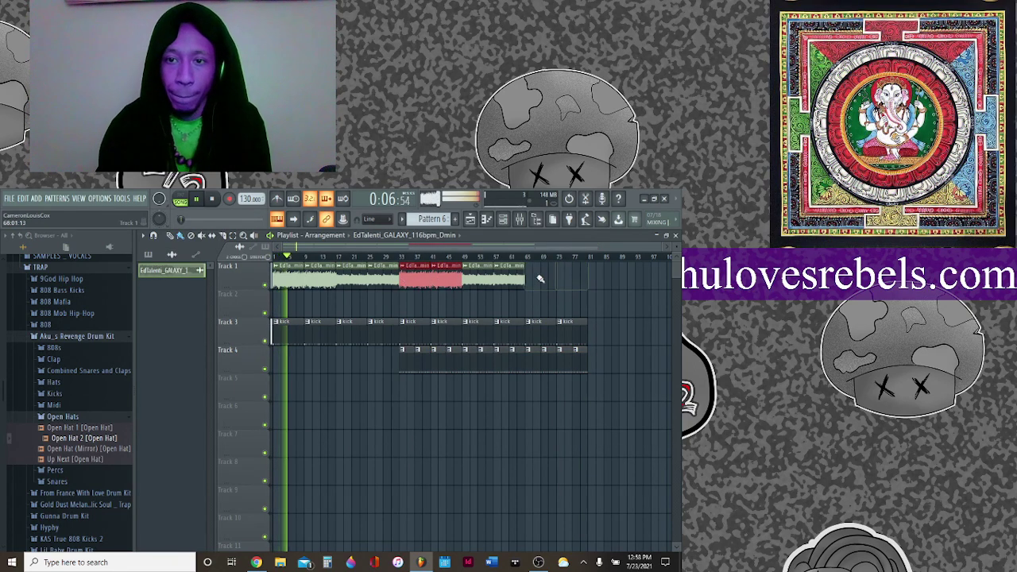
pyautogui.hotkey('ctrl', 'z')
pyautogui.hotkey('ctrl', 'z')
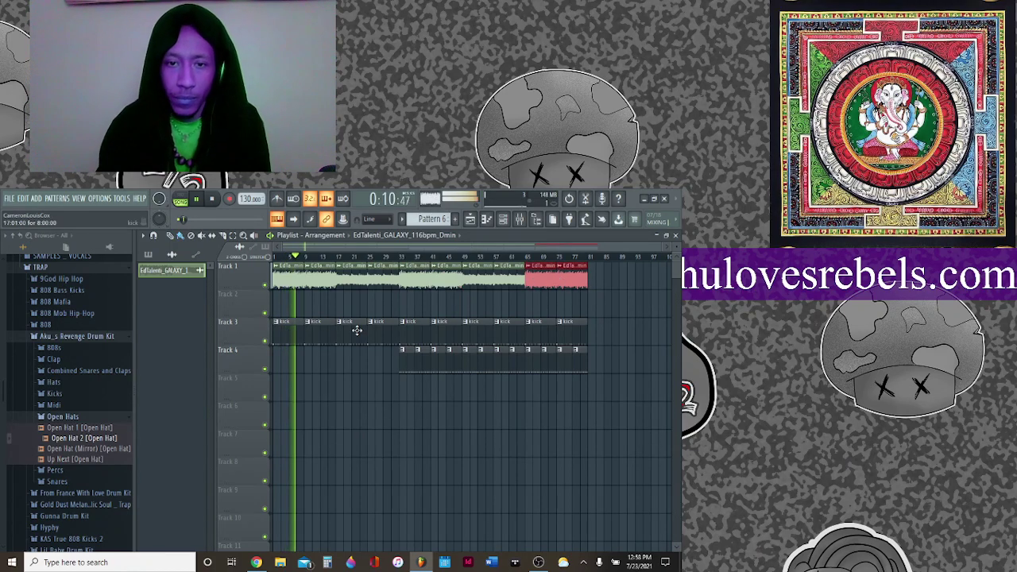
# Delete the kick clips at bars 17 and 25 on Track 3 and place beat clips at those bars on Track 2.
pyautogui.rightClick(357, 330)
pyautogui.click(426, 235)
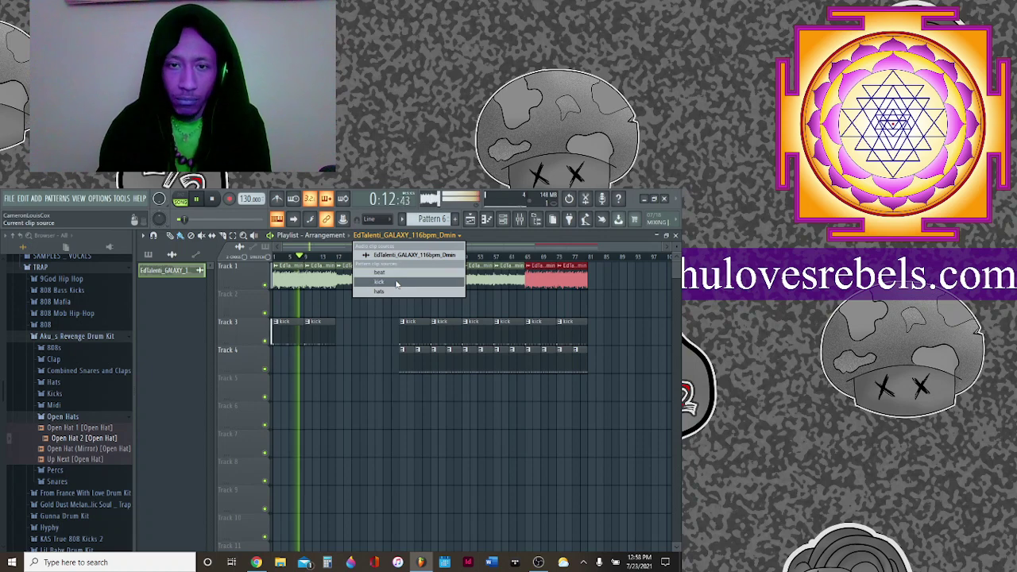
pyautogui.click(379, 272)
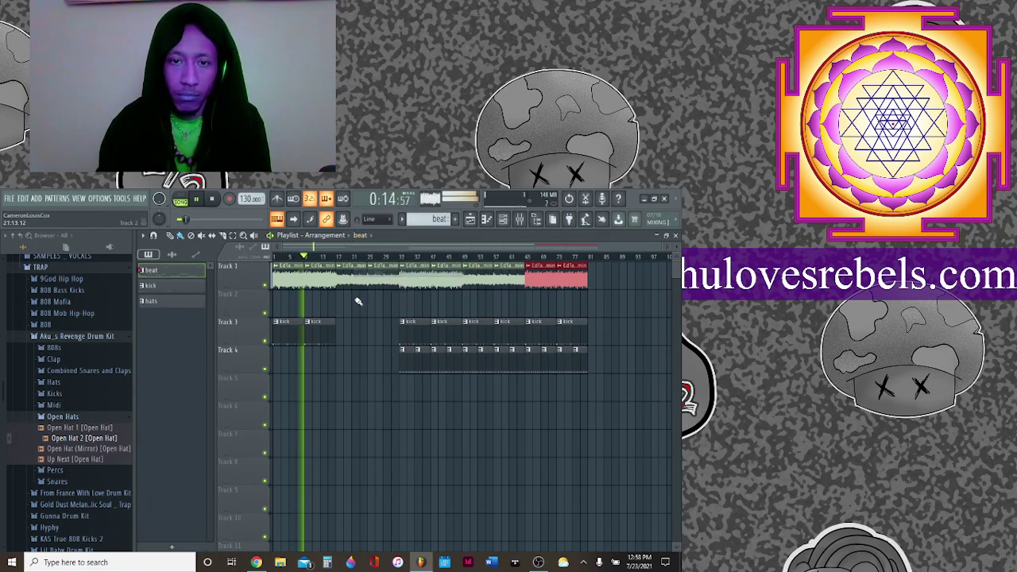
pyautogui.click(341, 310)
pyautogui.click(370, 310)
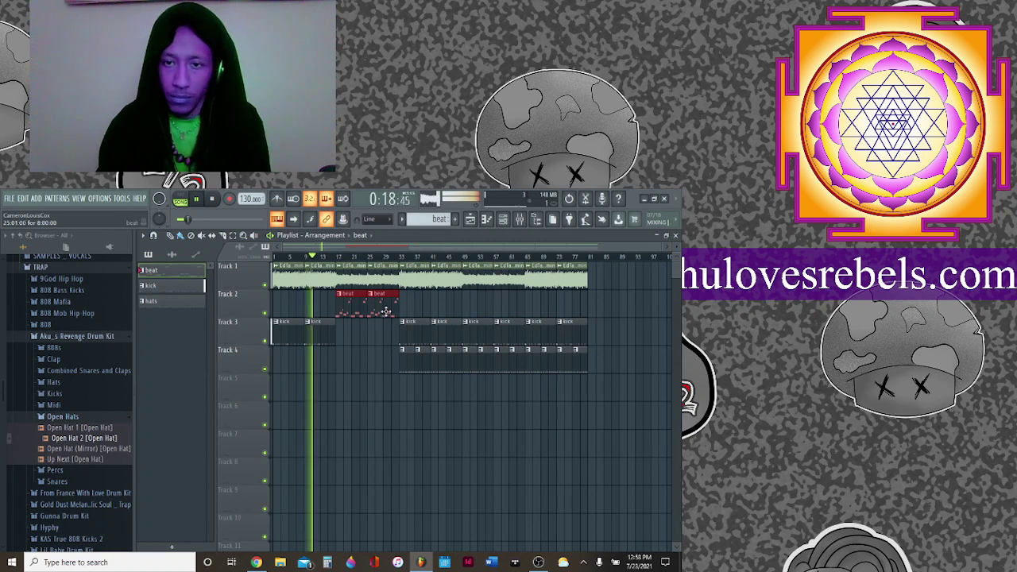
# Place beat clips at bars 49 and 57 on Track 2 and delete the kick clips beneath them on Track 3.
pyautogui.click(468, 310)
pyautogui.click(499, 309)
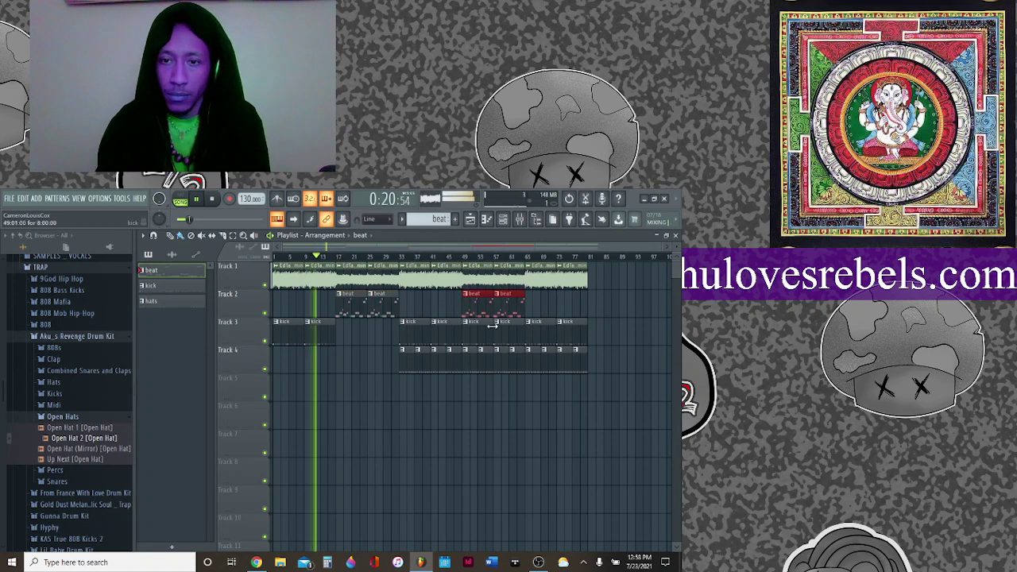
pyautogui.rightClick(494, 334)
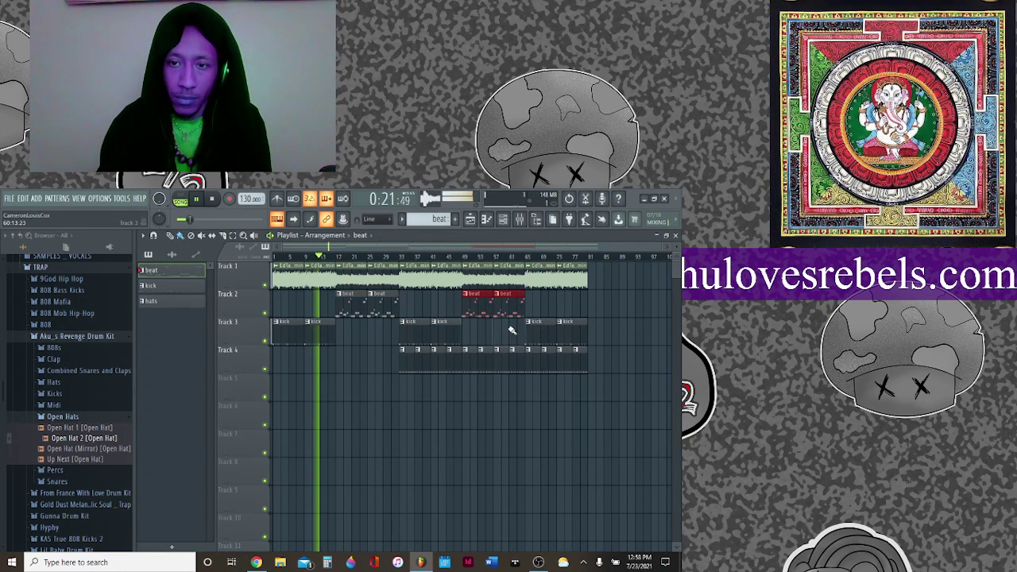
# Fill bars 17 through 32 of Track 4 with four back-to-back hats clips.
pyautogui.click(407, 367)
pyautogui.moveTo(340, 359); pyautogui.dragTo(382, 360)
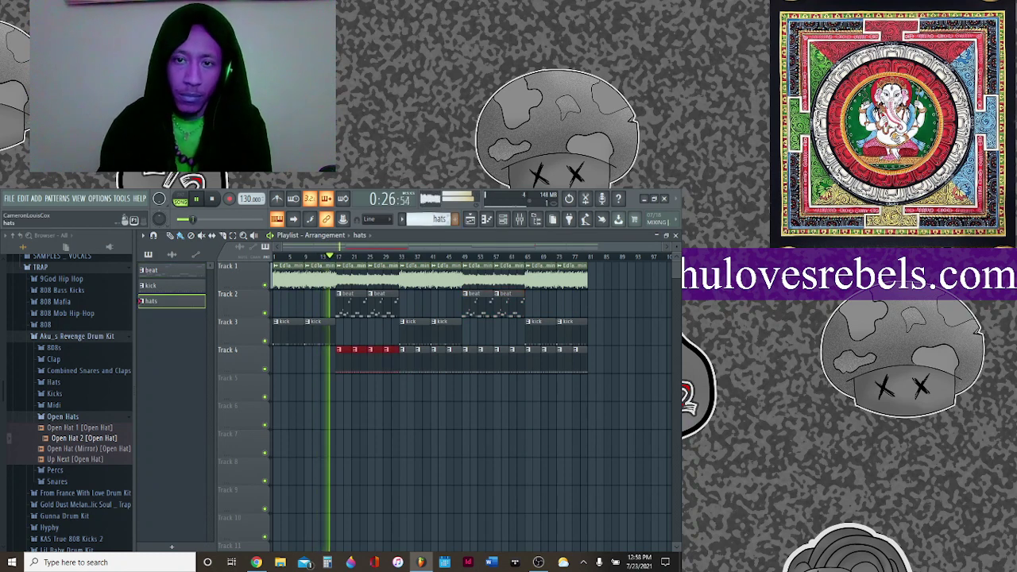
# Create a new pattern named crash.
pyautogui.click(423, 217)
pyautogui.click(494, 226)
pyautogui.write('crash')
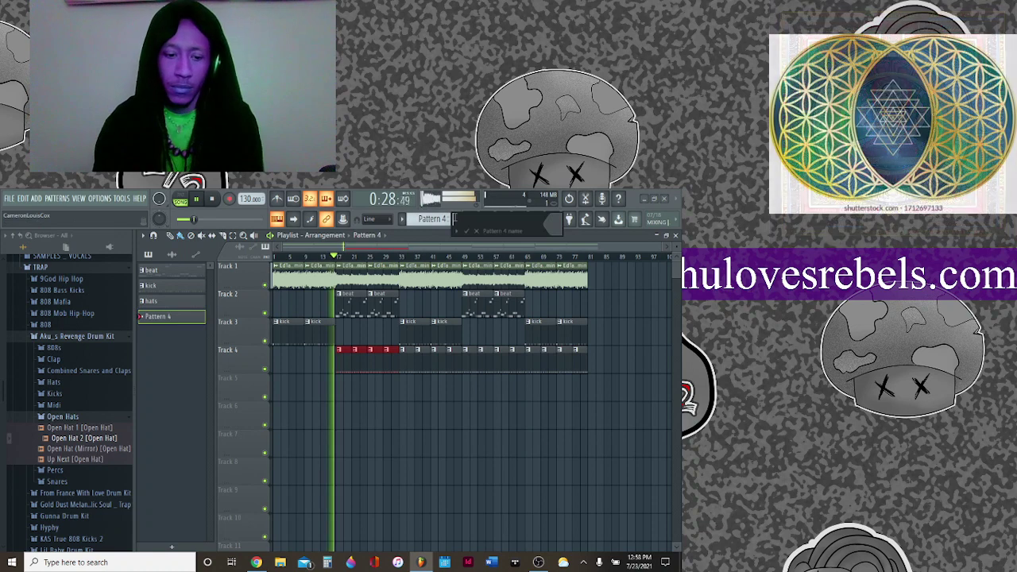
pyautogui.press('Return')
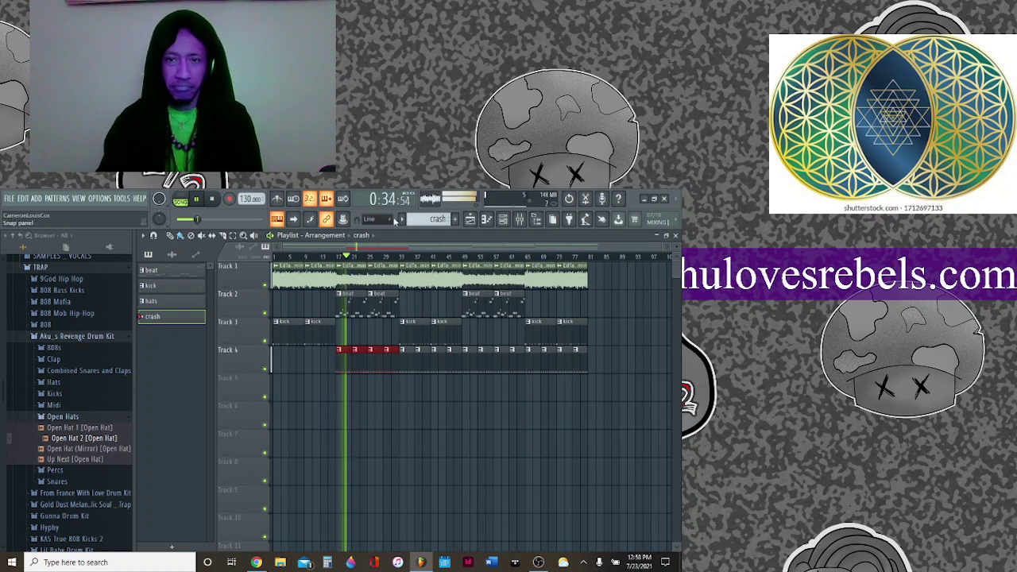
# Look through the TRAP and ALTERNATIVE sample folders in the browser for a crash sound for the new pattern.
pyautogui.click(504, 220)
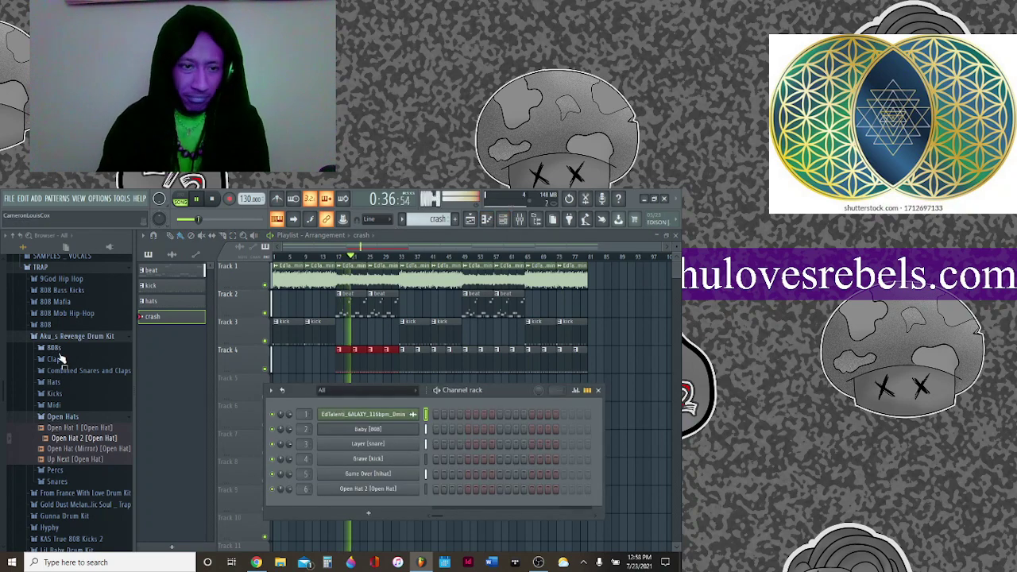
pyautogui.scroll(4, 72, 393)
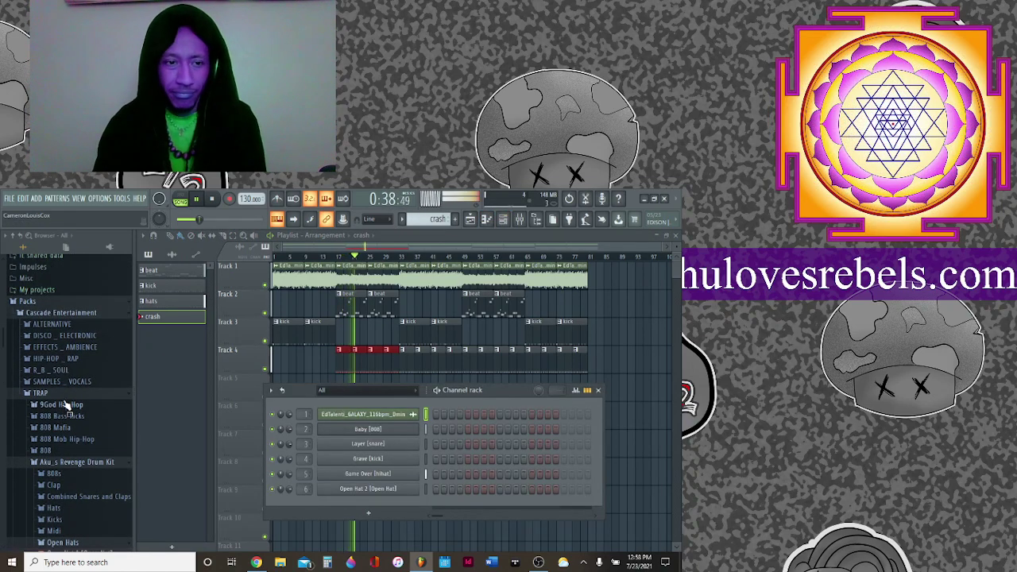
pyautogui.click(65, 393)
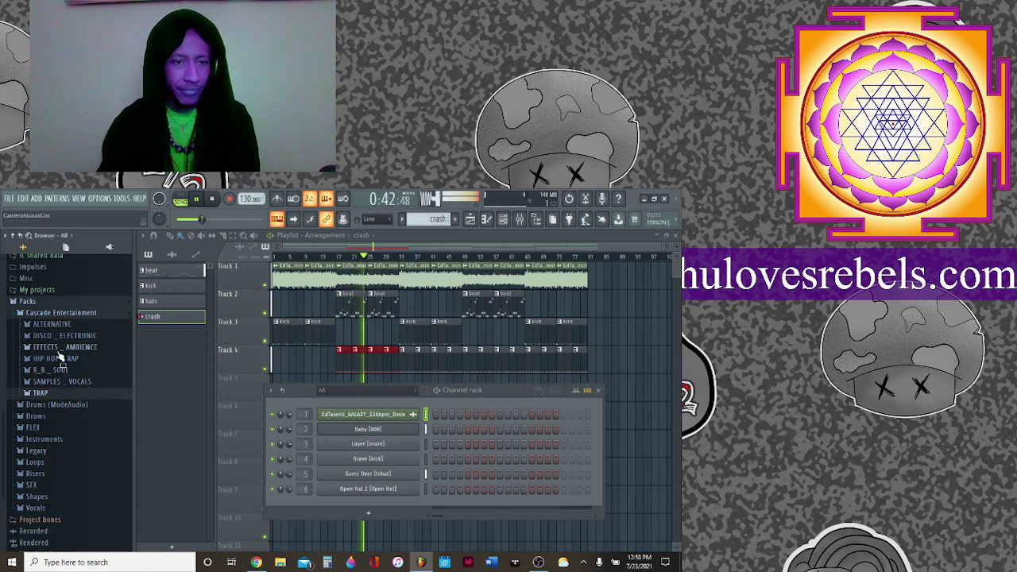
pyautogui.click(41, 392)
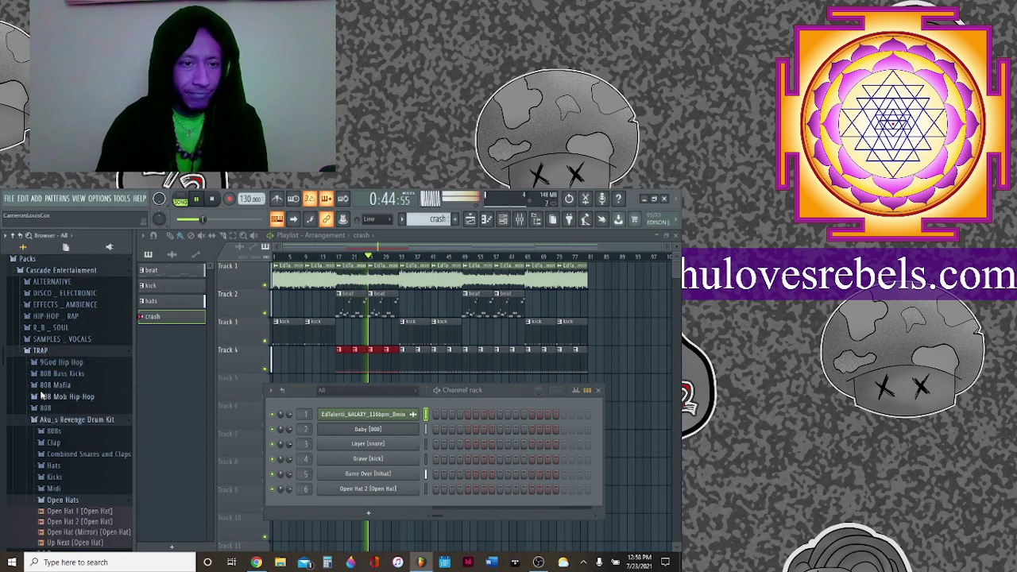
pyautogui.click(62, 420)
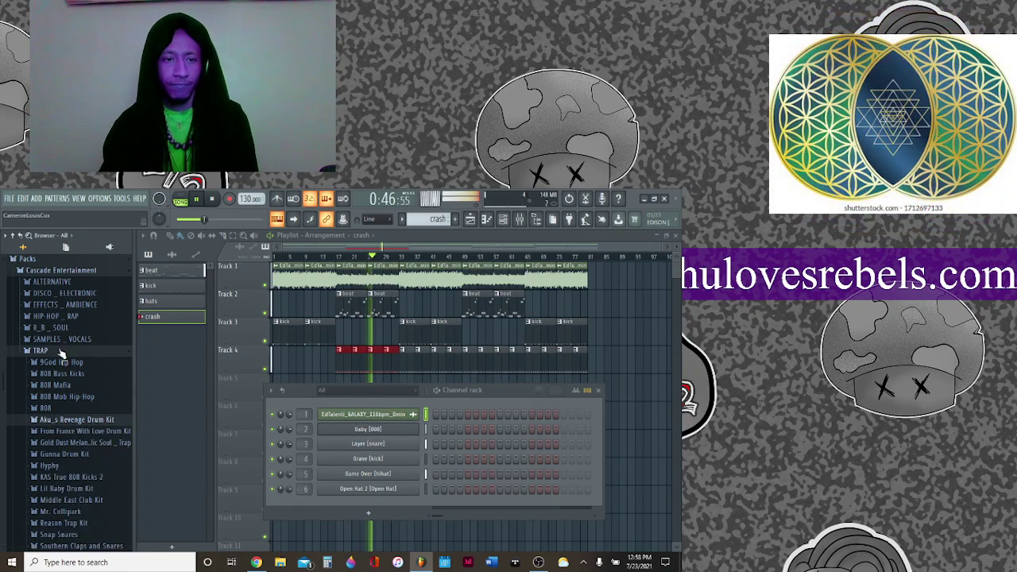
pyautogui.click(61, 351)
pyautogui.click(51, 282)
pyautogui.click(51, 282)
# Save the project as Beat15 in the DialChill folder.
pyautogui.click(8, 198)
pyautogui.click(32, 245)
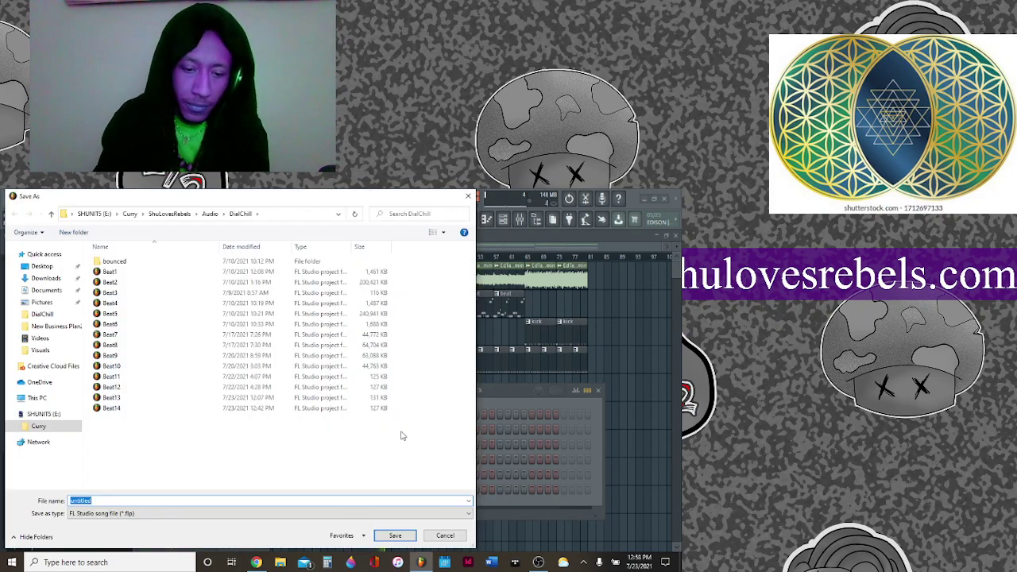
pyautogui.write('beat1')
pyautogui.press('BackSpace')
pyautogui.press('BackSpace')
pyautogui.press('BackSpace')
pyautogui.press('BackSpace')
pyautogui.press('BackSpace')
pyautogui.write('Beat15')
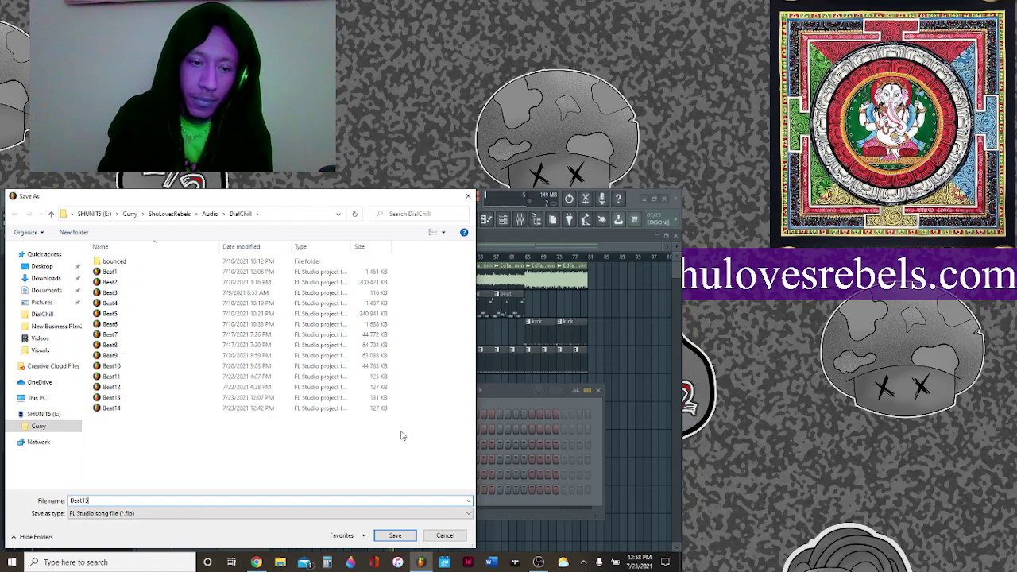
pyautogui.press('Return')
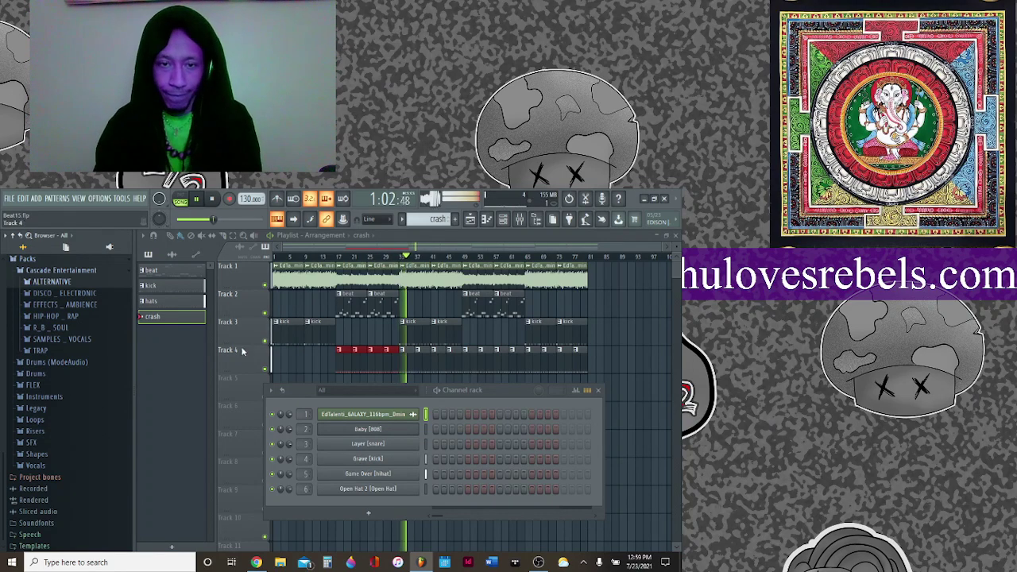
# Set the time stretching mode of the EdTalenti GALAXY melody channel to Auto.
pyautogui.click(362, 414)
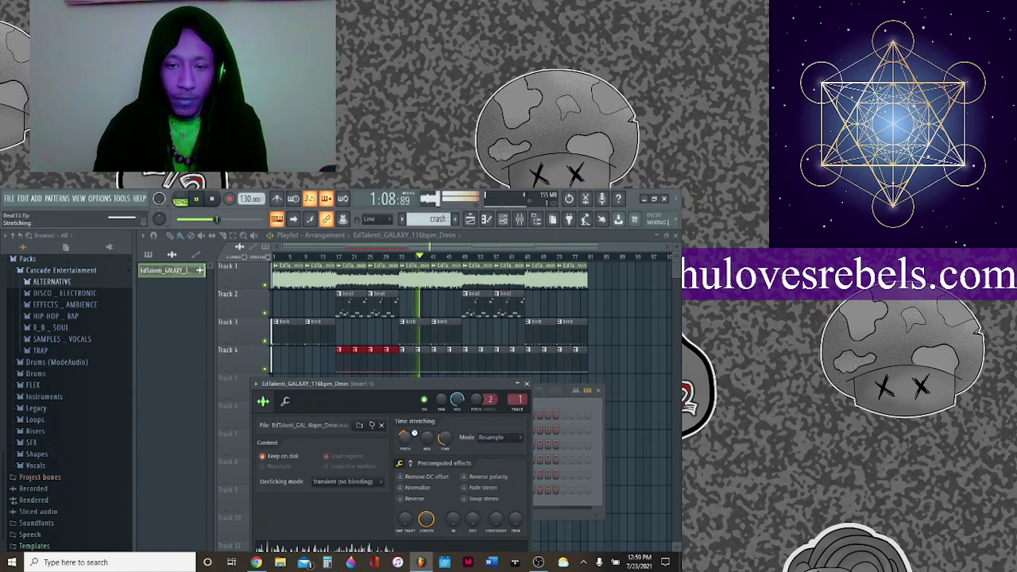
pyautogui.click(414, 433)
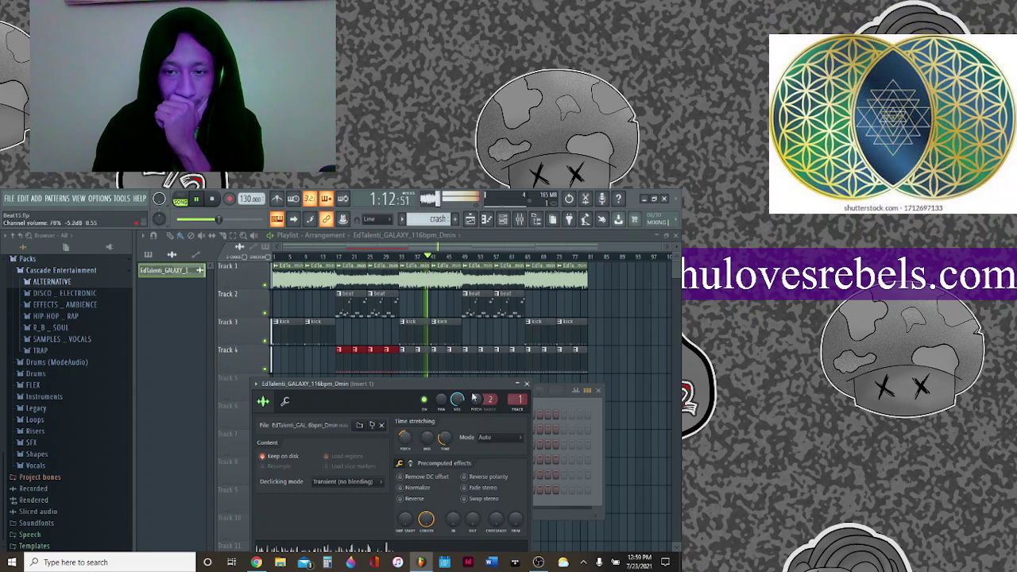
pyautogui.click(547, 408)
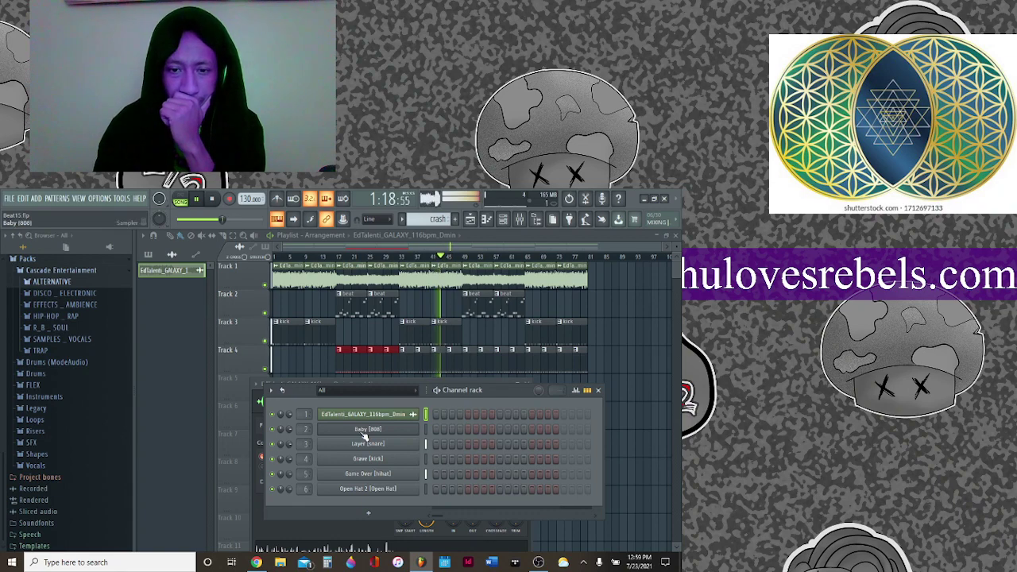
# Set the pitch knob range of the Baby 808 channel to 16 semitones and return to the playlist.
pyautogui.click(44, 196)
pyautogui.click(270, 304)
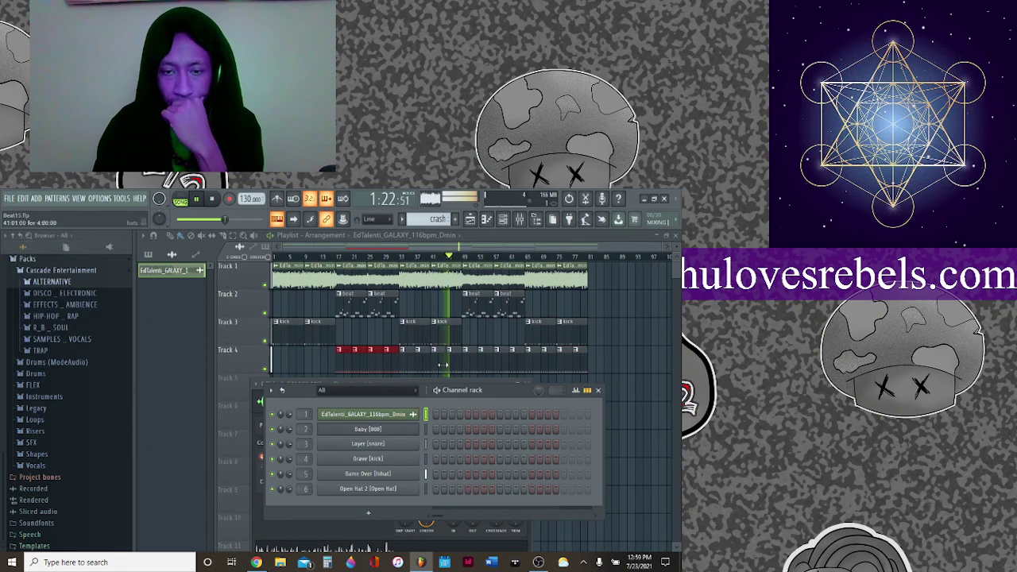
pyautogui.click(366, 431)
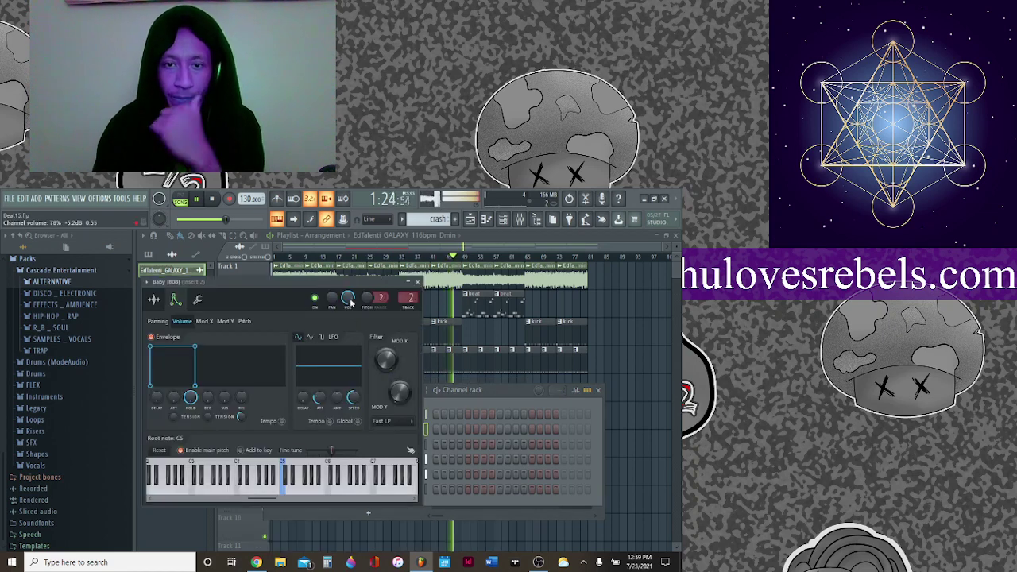
pyautogui.click(155, 299)
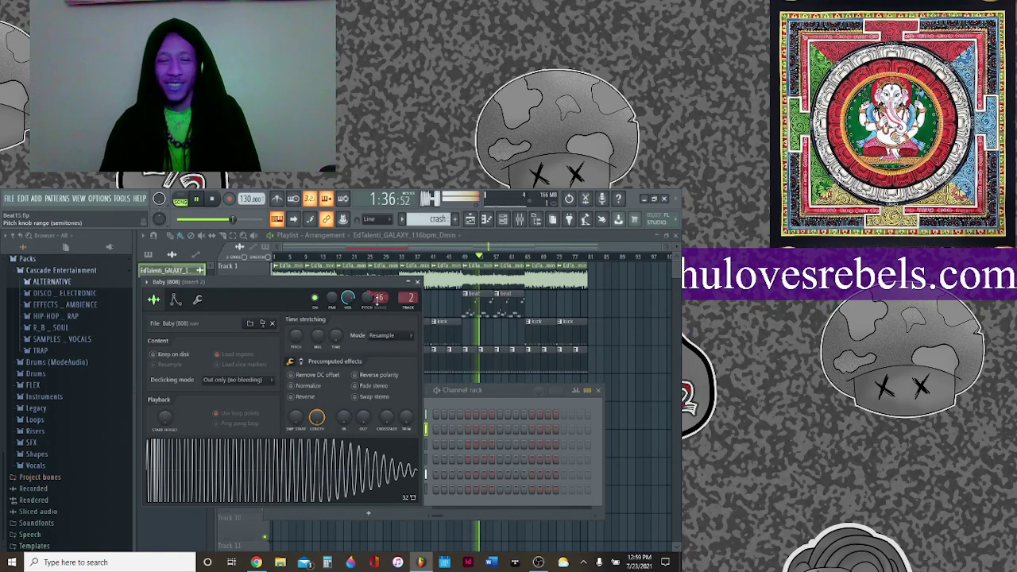
pyautogui.scroll(3, 368, 299)
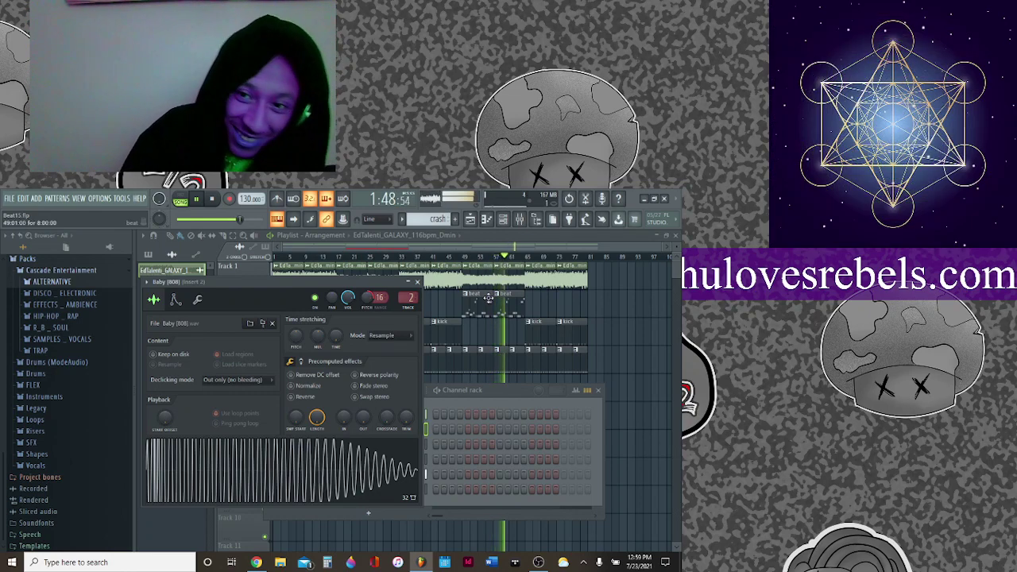
pyautogui.click(492, 243)
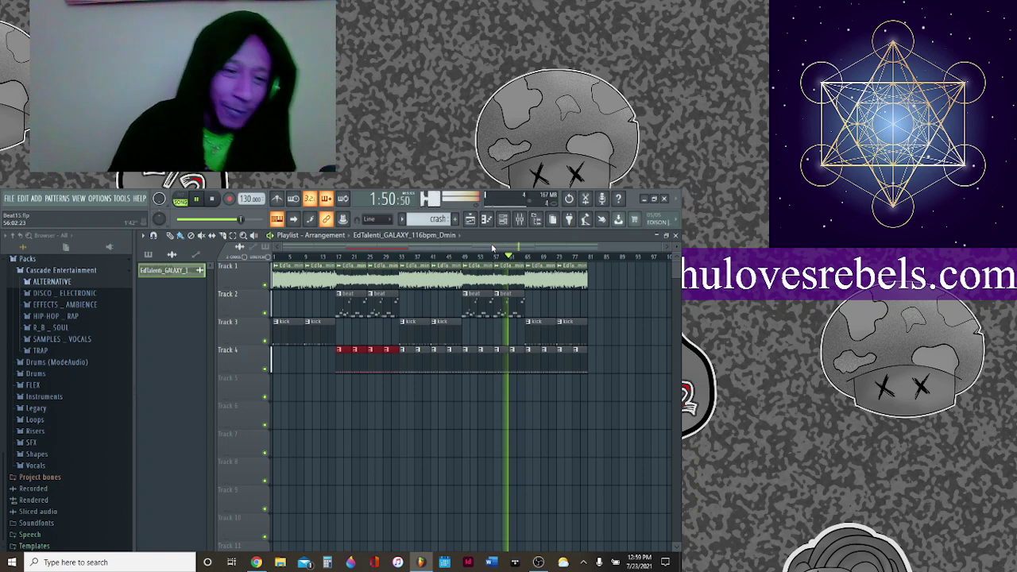
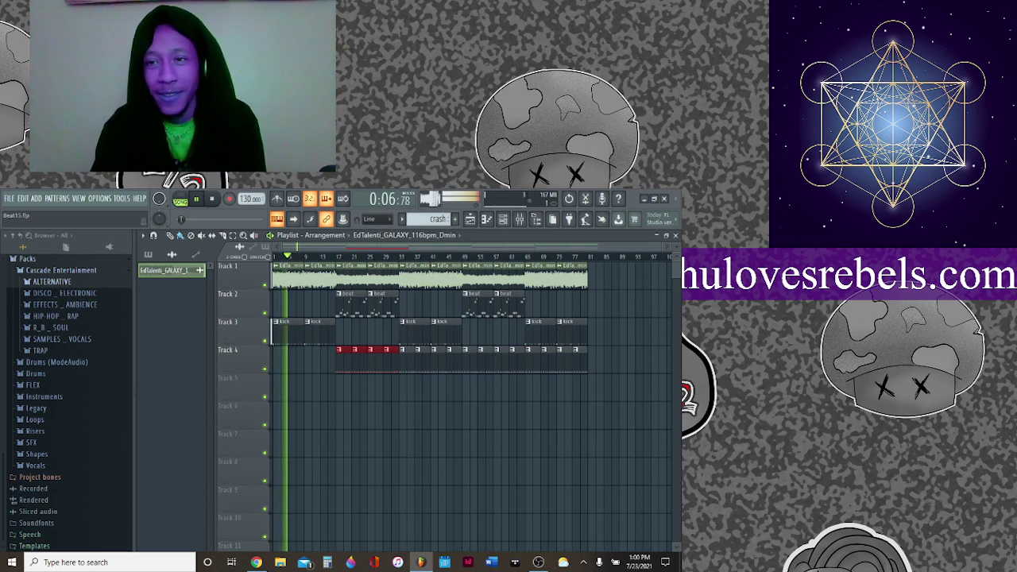
# Audition the KASCYM07 crash from the Industry Crashes folder of the HIP-HOP _ RAP pack, then collapse the browser folders.
pyautogui.moveTo(664, 245); pyautogui.dragTo(483, 244)
pyautogui.click(502, 219)
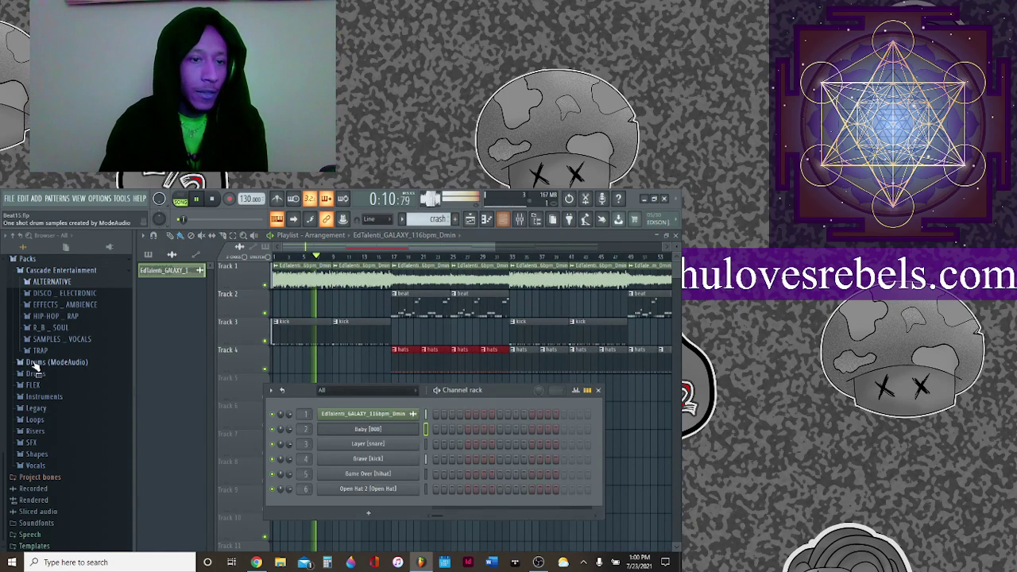
pyautogui.click(56, 316)
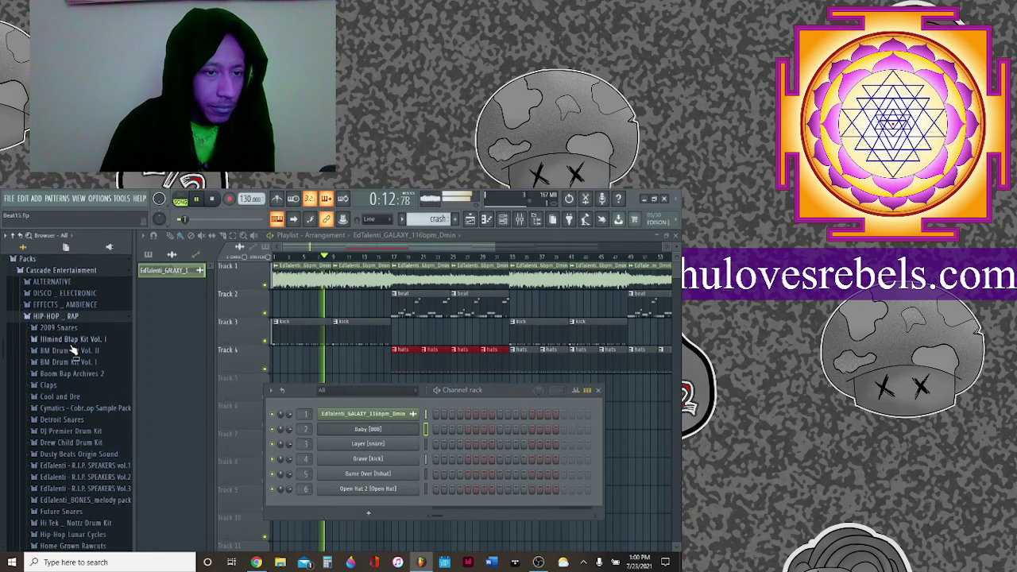
pyautogui.scroll(-4, 67, 381)
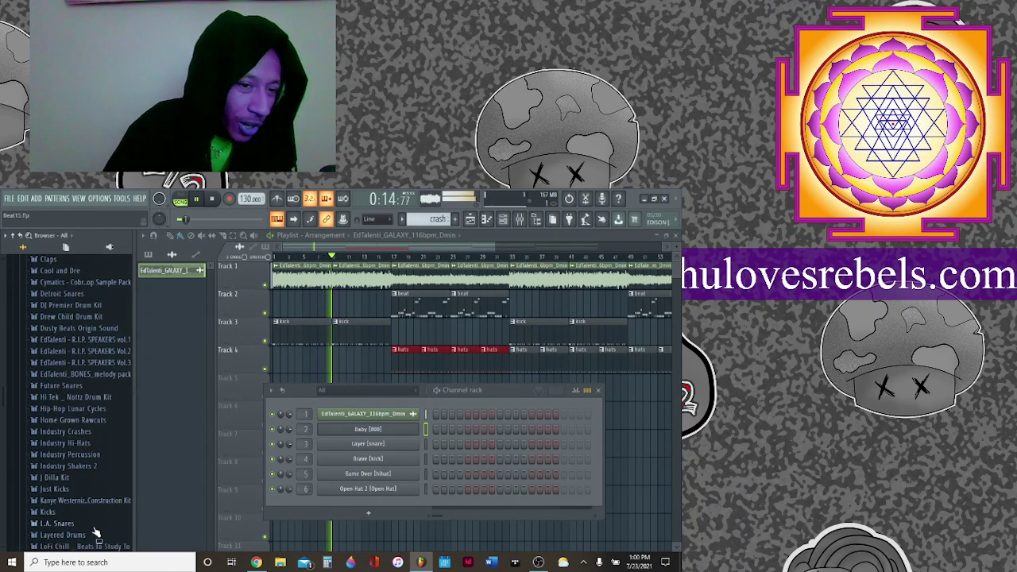
pyautogui.click(70, 431)
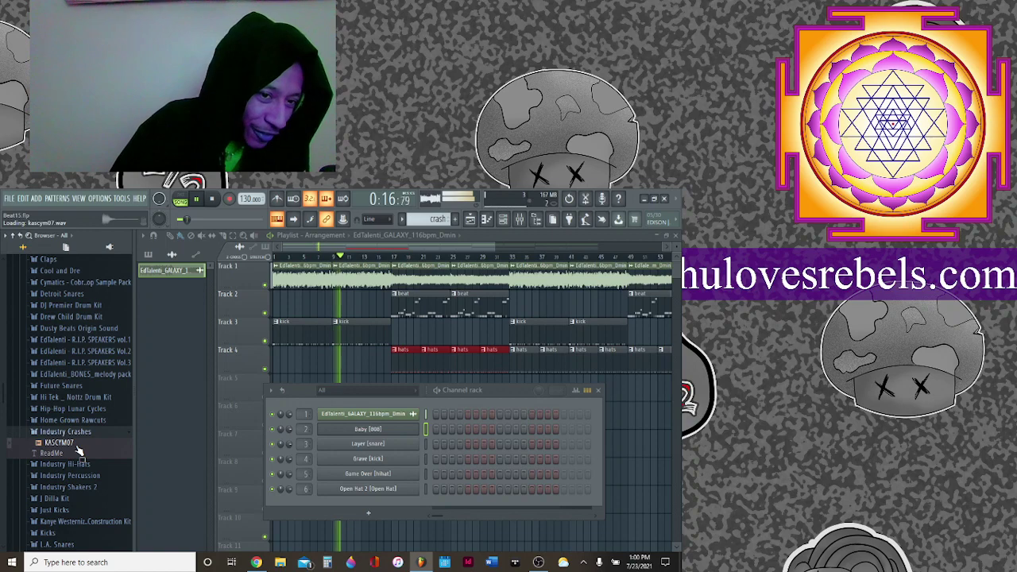
pyautogui.scroll(1, 71, 435)
pyautogui.click(23, 236)
pyautogui.click(24, 237)
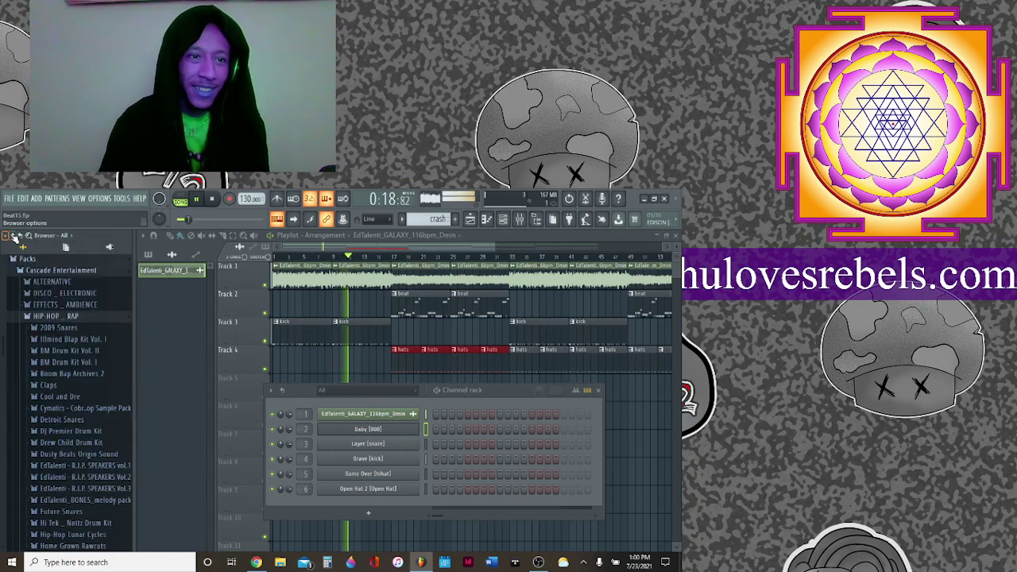
# Search the browser for the Titey Crash sample and add it to the channel rack as a new channel.
pyautogui.hotkey('ctrl', 'f')
pyautogui.write('tiety cr')
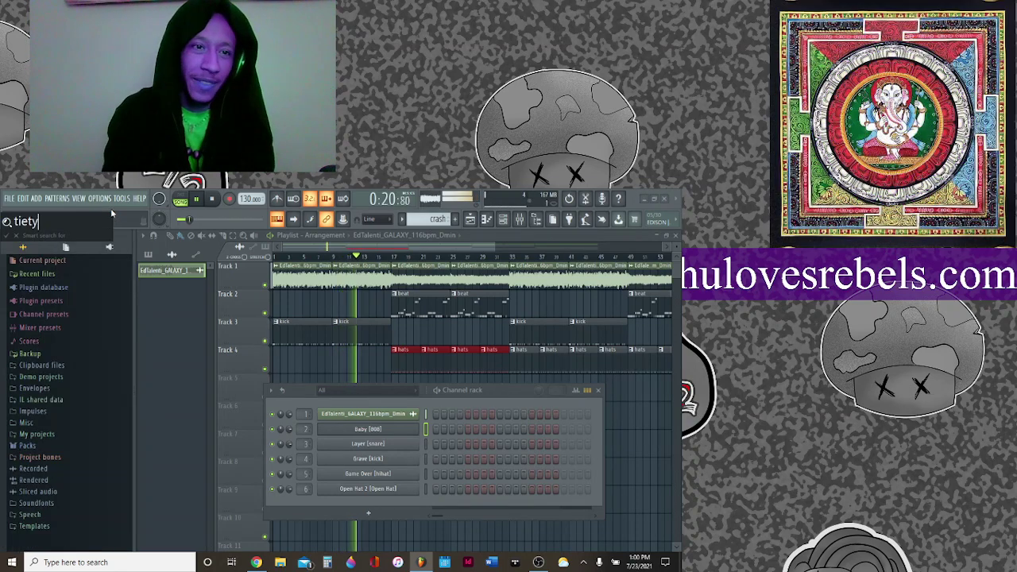
pyautogui.press('BackSpace')
pyautogui.press('BackSpace')
pyautogui.press('BackSpace')
pyautogui.press('BackSpace')
pyautogui.write('teu')
pyautogui.press('BackSpace')
pyautogui.press('BackSpace')
pyautogui.press('BackSpace')
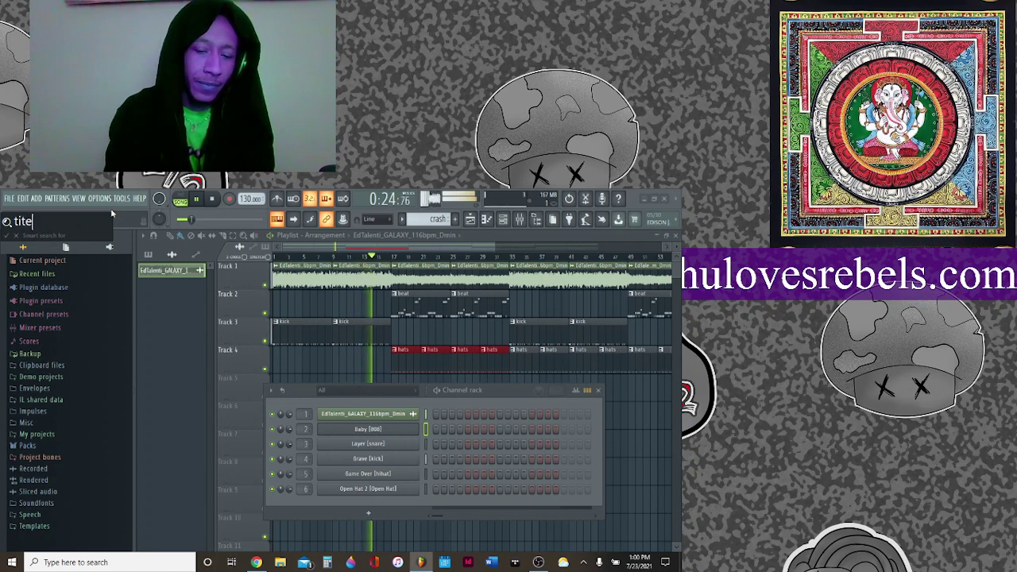
pyautogui.write('ley-cras')
pyautogui.press('Escape')
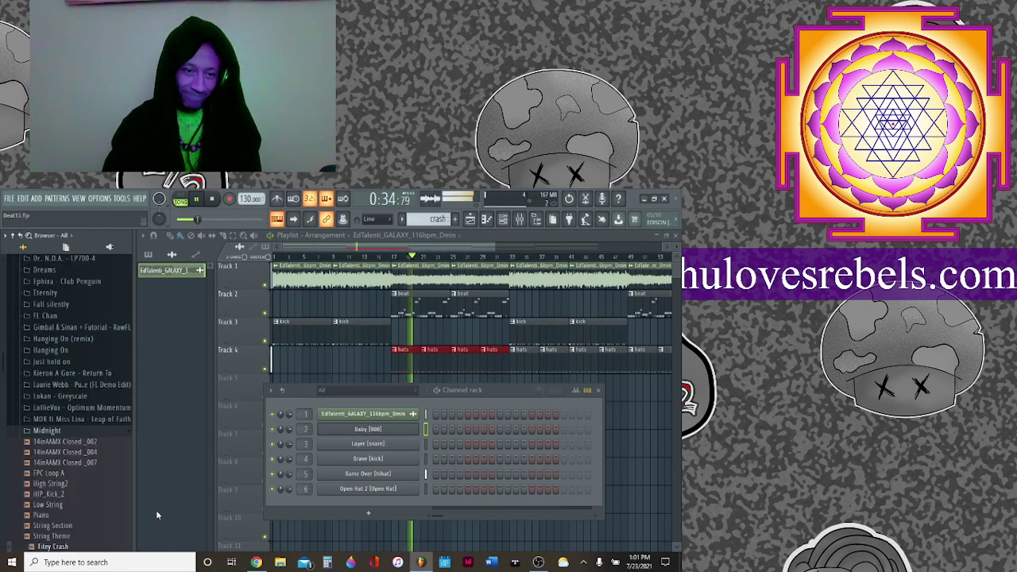
pyautogui.moveTo(62, 484); pyautogui.dragTo(340, 507)
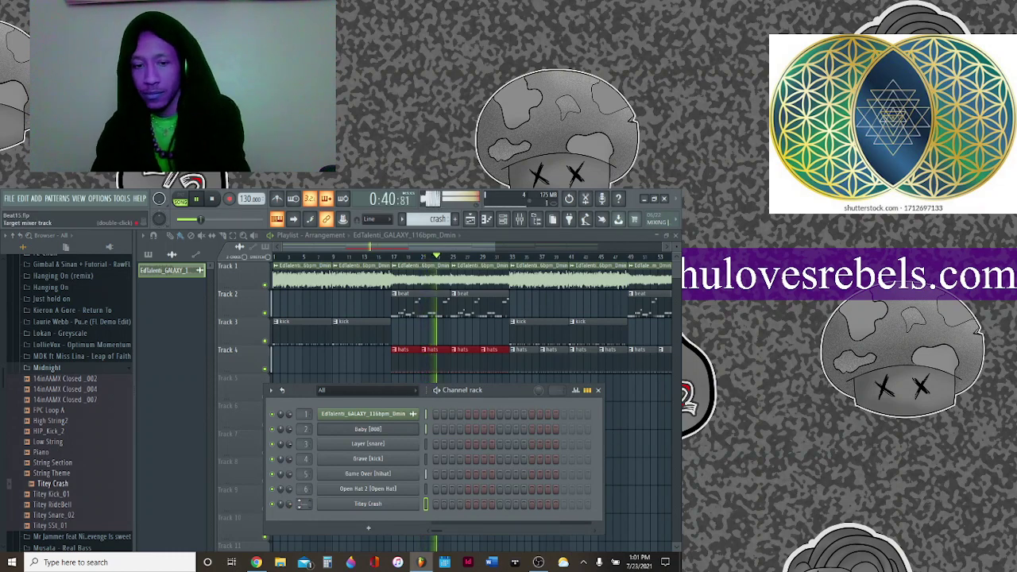
# Add another empty pattern with its default name and show the whole arrangement in the playlist.
pyautogui.press('F4')
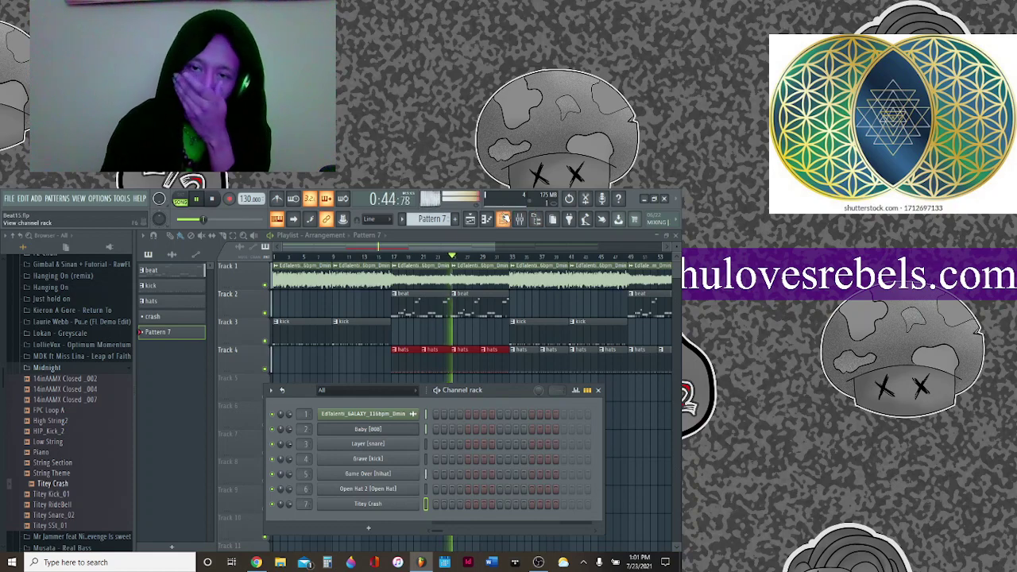
pyautogui.moveTo(496, 245); pyautogui.dragTo(660, 256)
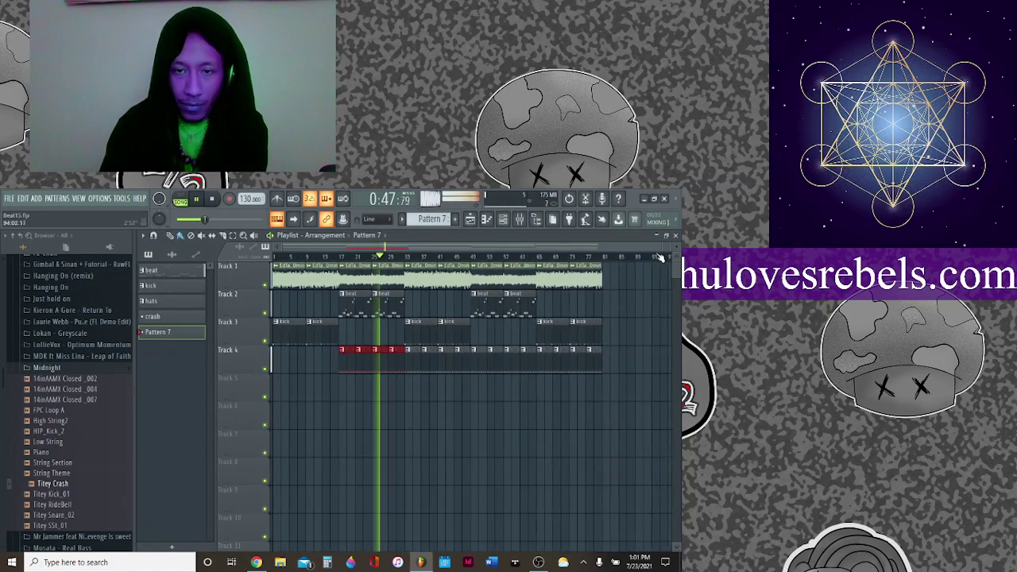
# Reset the Baby 808 channel's pitch to 0 cents and turn its volume down slightly.
pyautogui.click(503, 219)
pyautogui.click(373, 429)
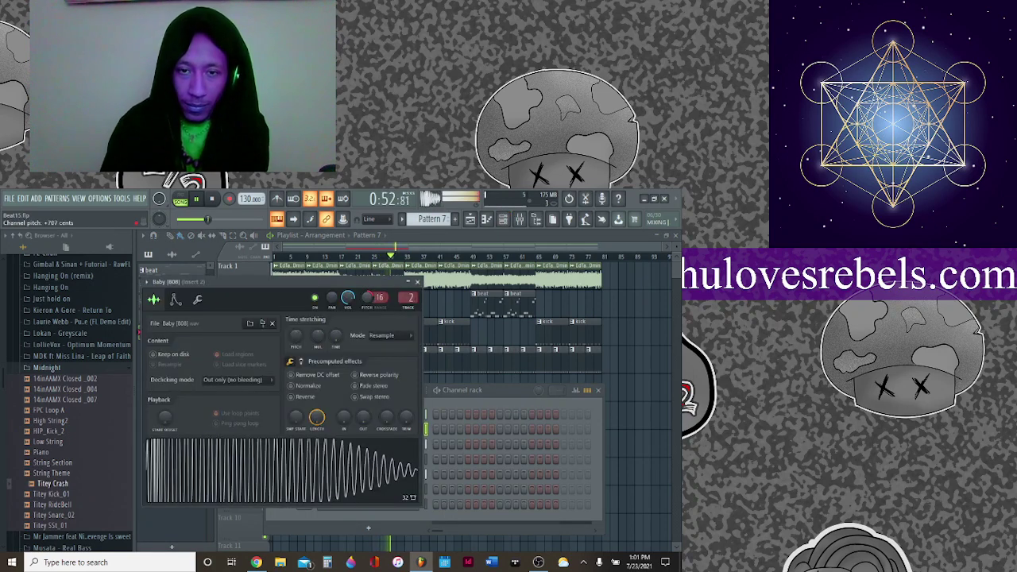
pyautogui.moveTo(348, 298); pyautogui.dragTo(347, 321)
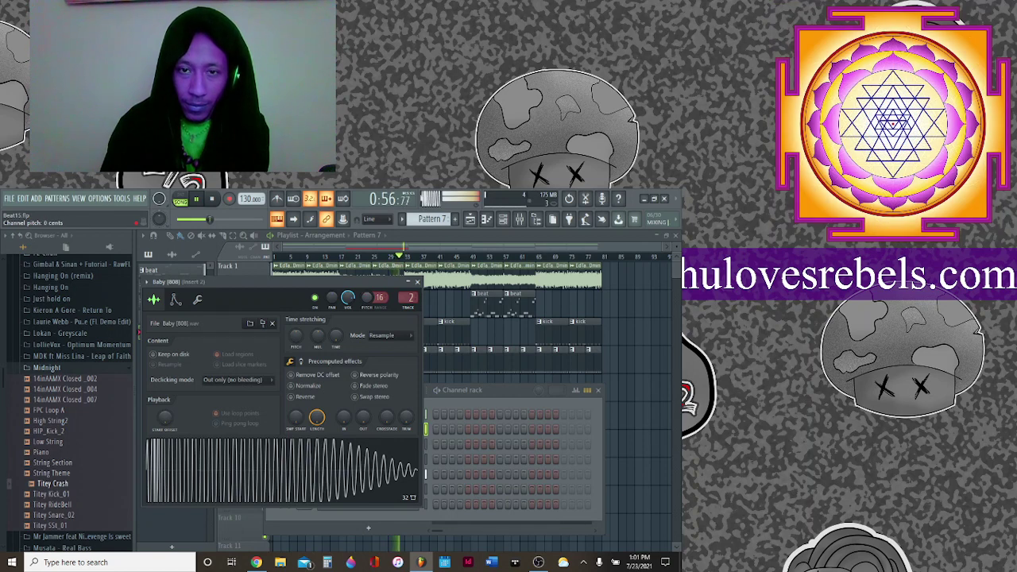
pyautogui.moveTo(348, 297); pyautogui.dragTo(348, 304)
pyautogui.click(405, 252)
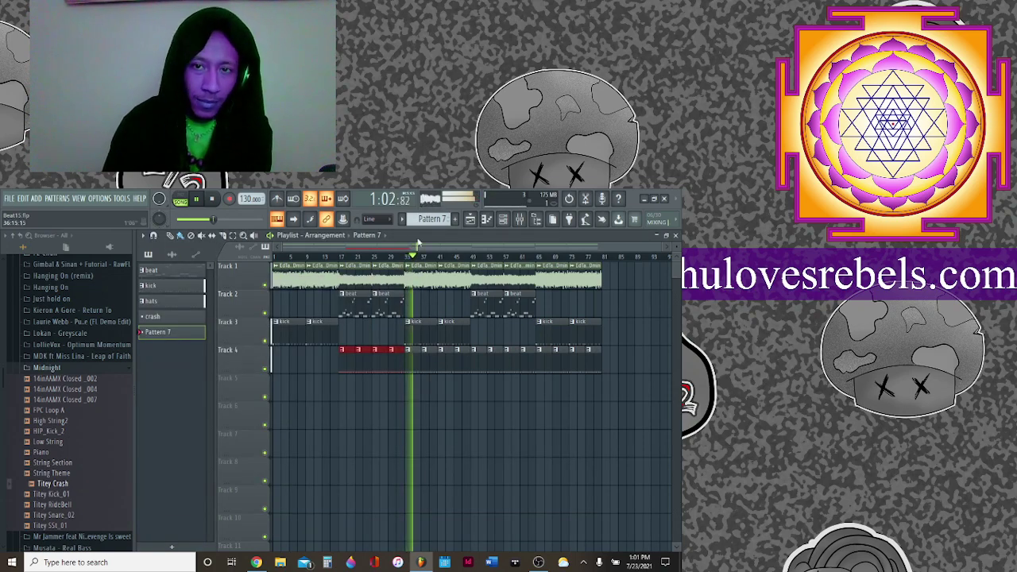
# Enter a Titey Crash hit on the first step of Pattern 7.
pyautogui.click(429, 220)
pyautogui.click(429, 219)
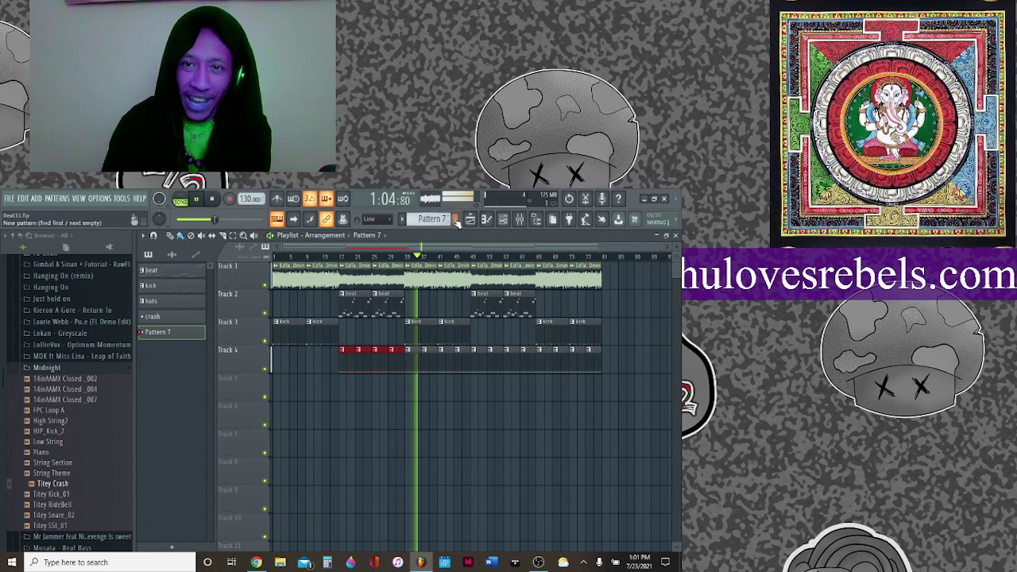
pyautogui.click(503, 220)
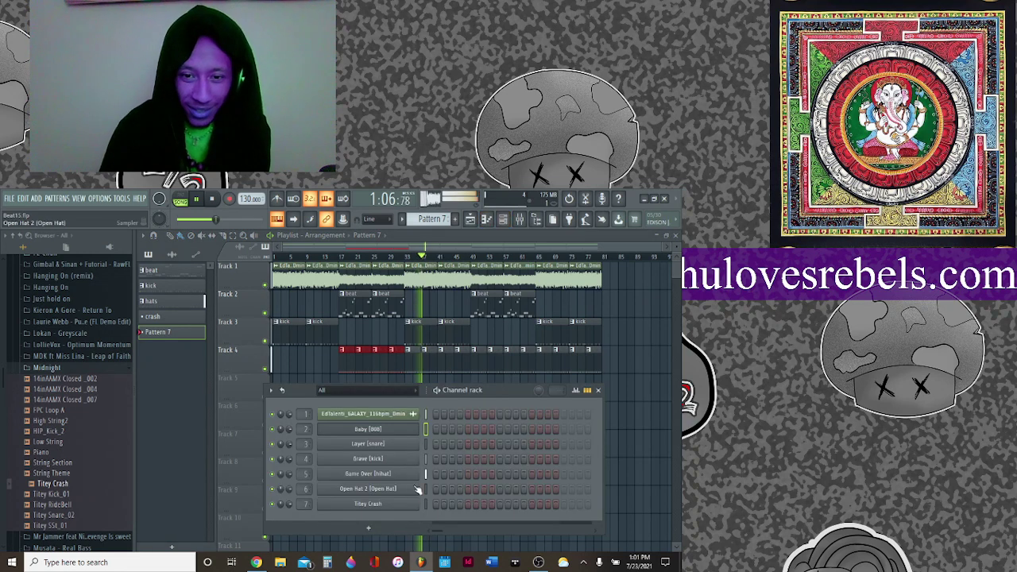
pyautogui.click(435, 504)
pyautogui.press('F6')
# Remove the opening kick clip from Track 3, keeping the one at bar 9, and place Pattern 7 on Track 5 at bars 9 and 17.
pyautogui.moveTo(349, 256); pyautogui.dragTo(274, 255)
pyautogui.rightClick(274, 321)
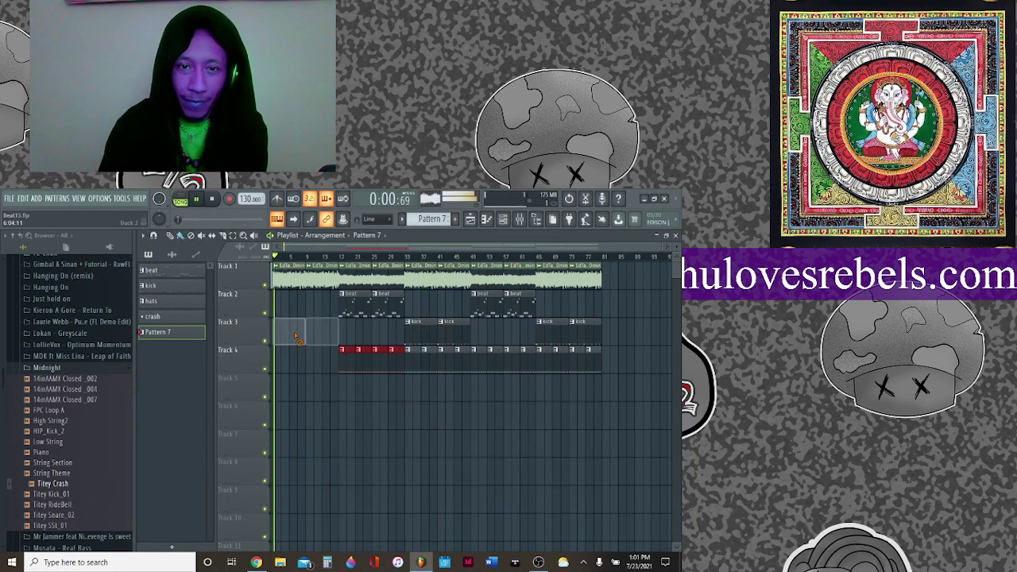
pyautogui.click(340, 378)
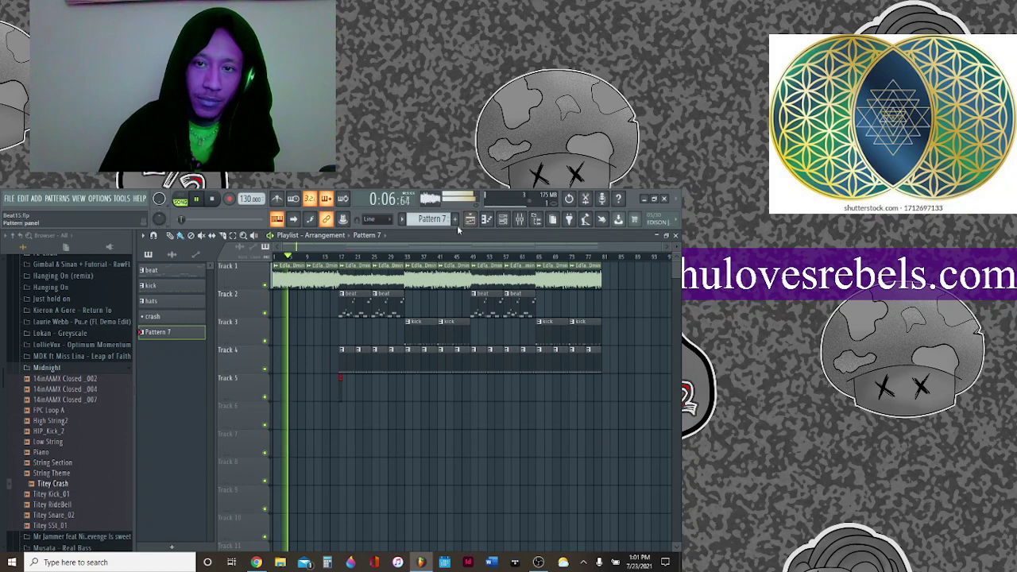
pyautogui.rightClick(339, 395)
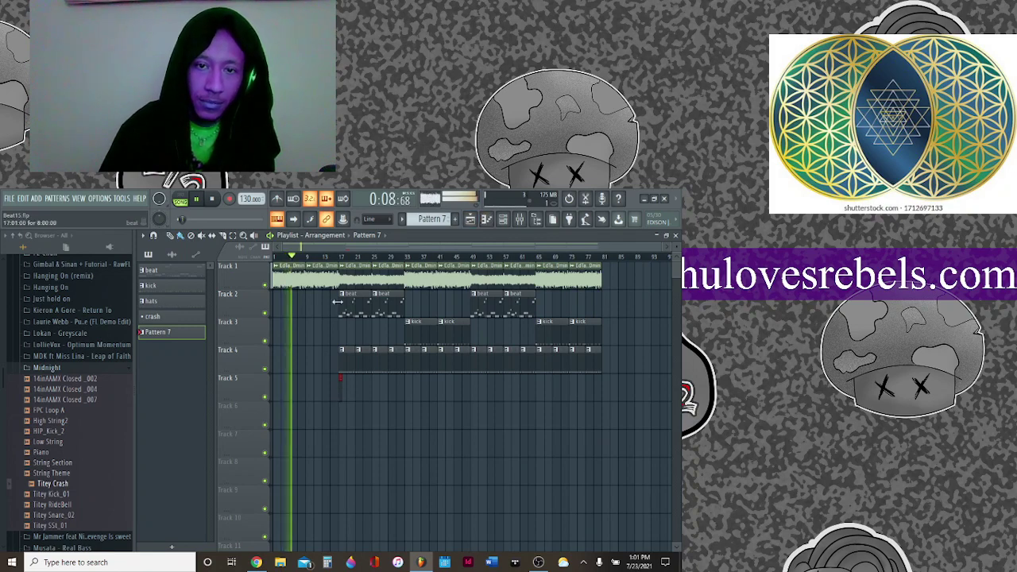
pyautogui.click(308, 328)
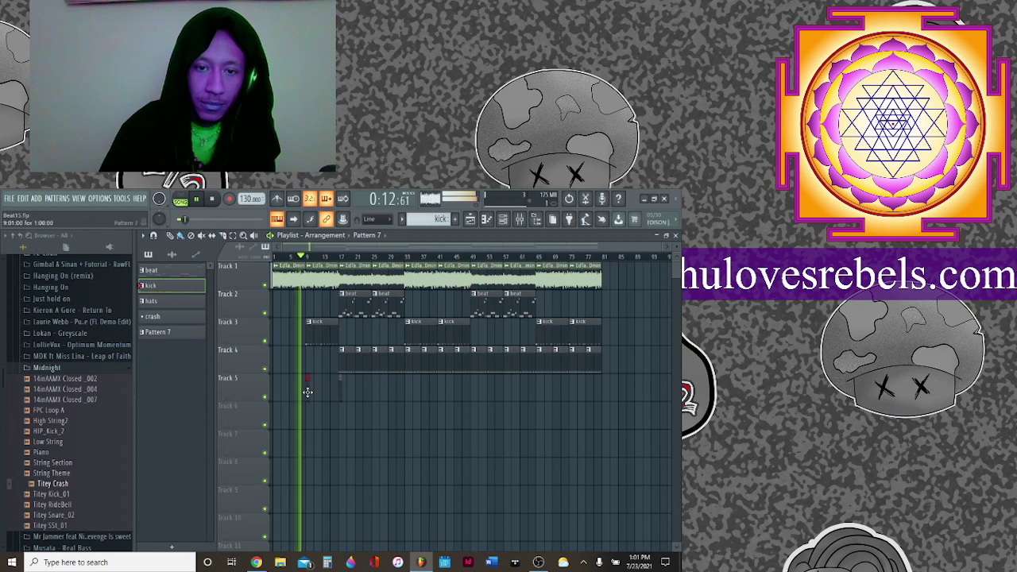
# Lower the volume of mixer Insert 7 and return to the playlist.
pyautogui.press('F9')
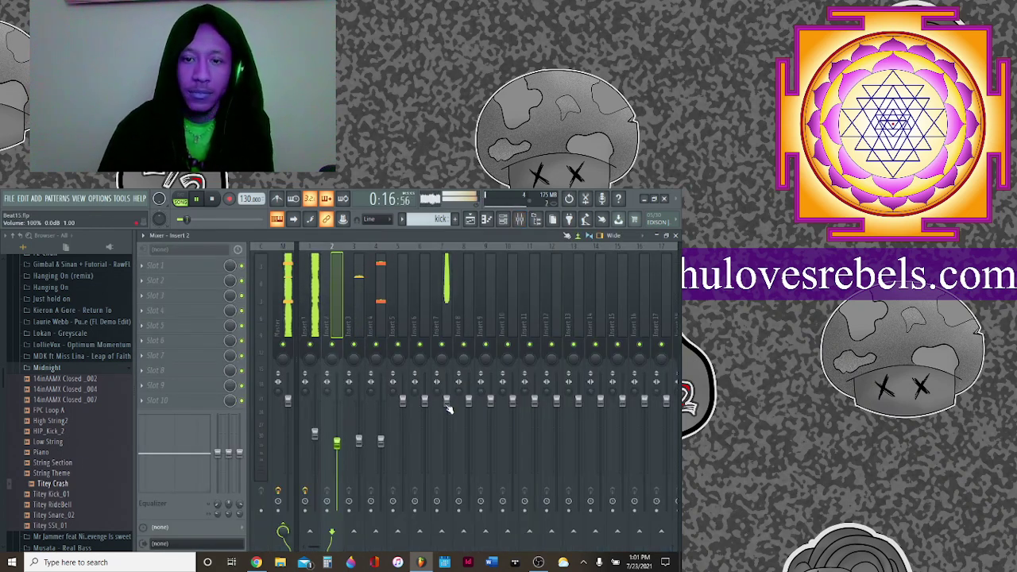
pyautogui.moveTo(448, 407); pyautogui.dragTo(449, 436)
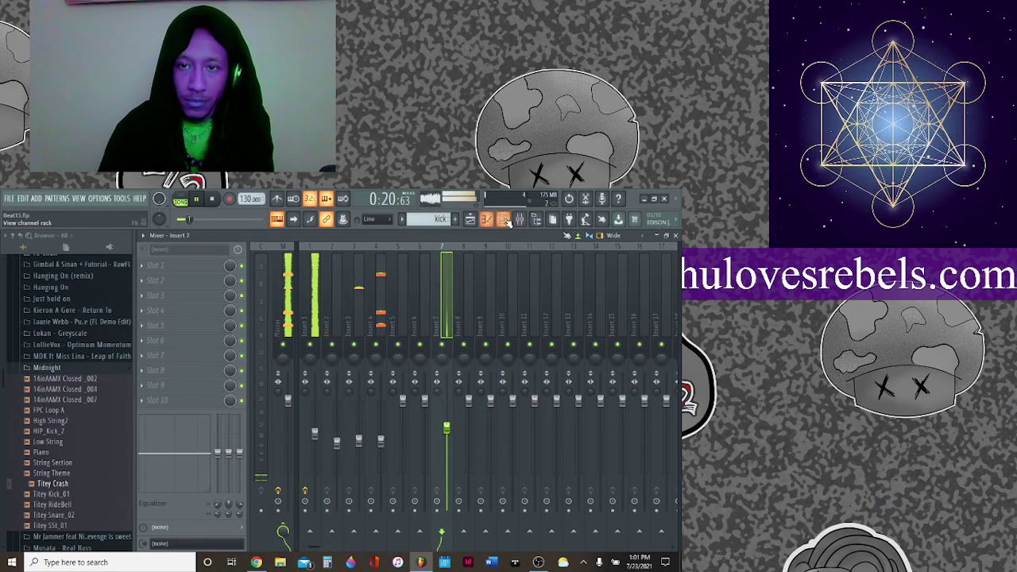
pyautogui.click(469, 219)
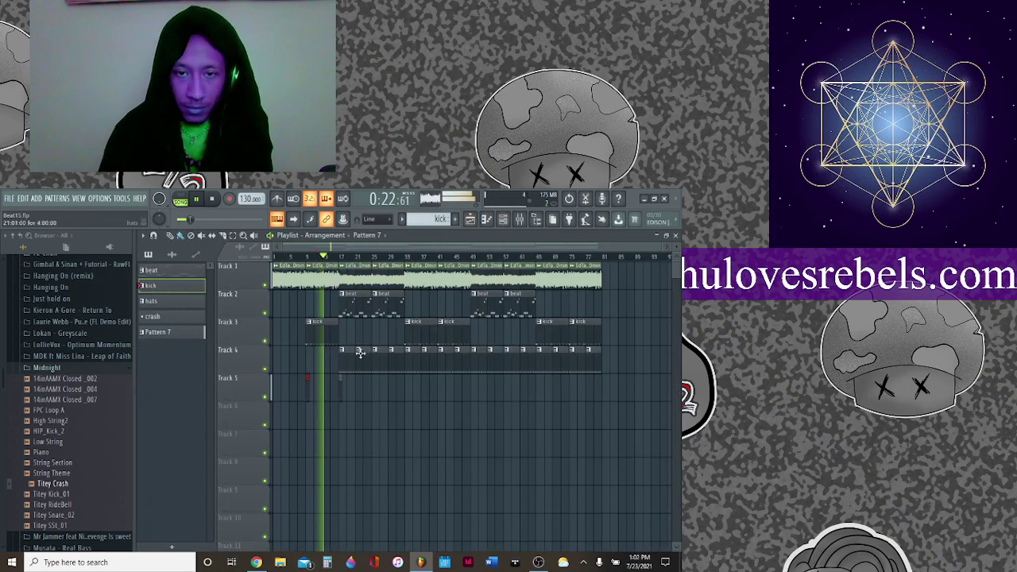
# Add a new empty pattern and name it strings.
pyautogui.click(504, 220)
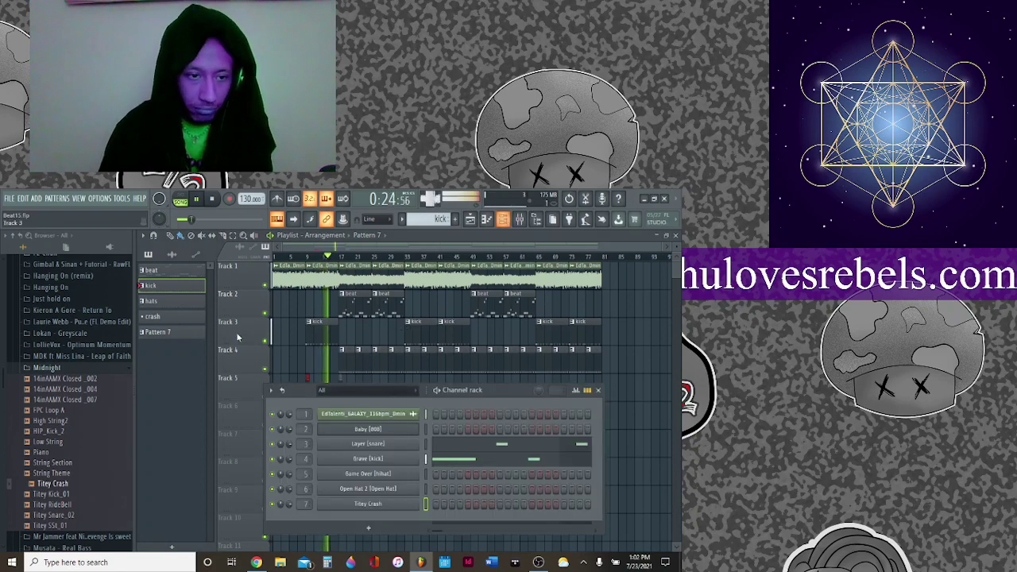
pyautogui.click(35, 198)
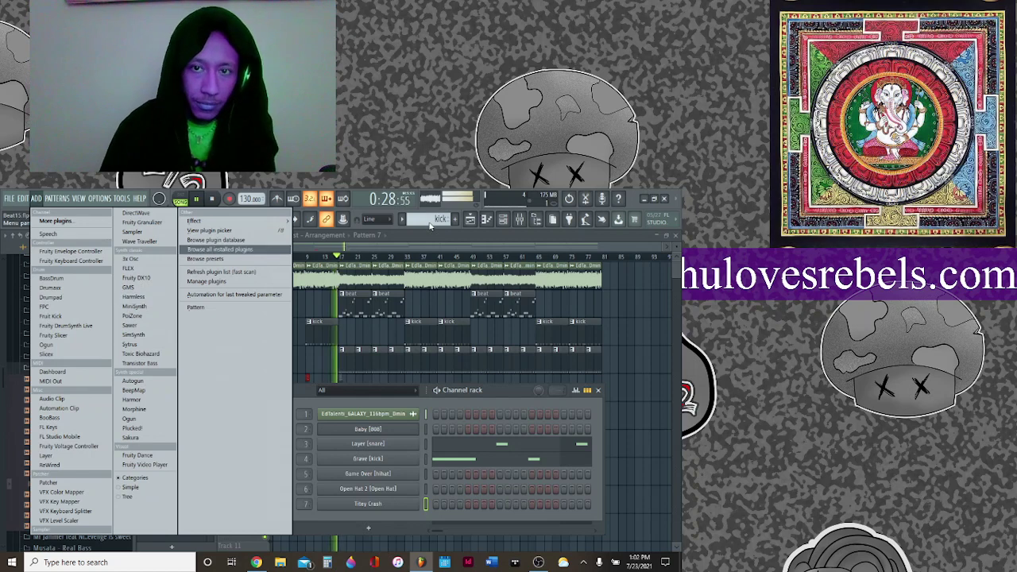
pyautogui.click(458, 221)
pyautogui.write('strom')
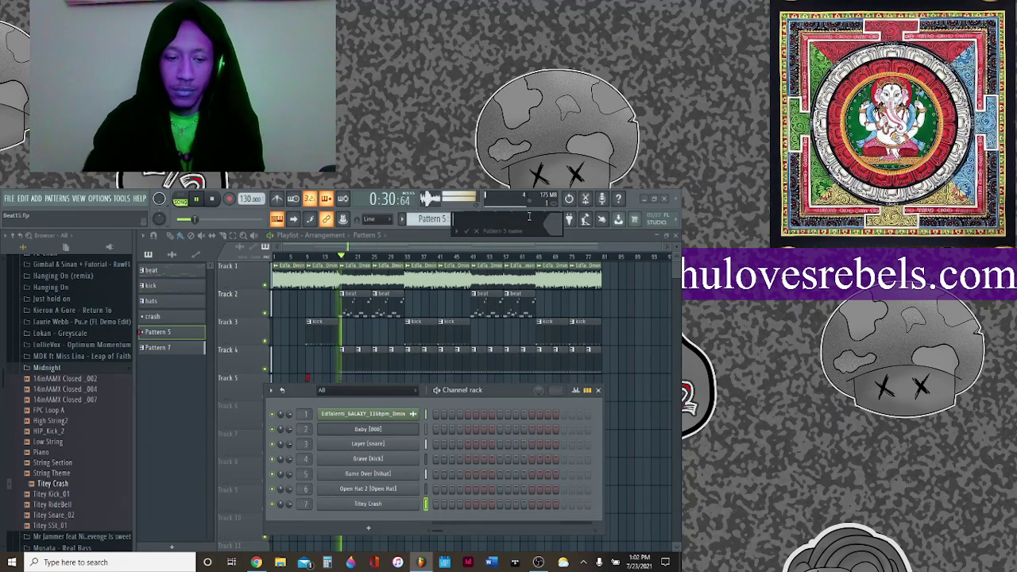
pyautogui.write('g')
pyautogui.press('BackSpace')
pyautogui.press('BackSpace')
pyautogui.press('BackSpace')
pyautogui.press('BackSpace')
pyautogui.press('BackSpace')
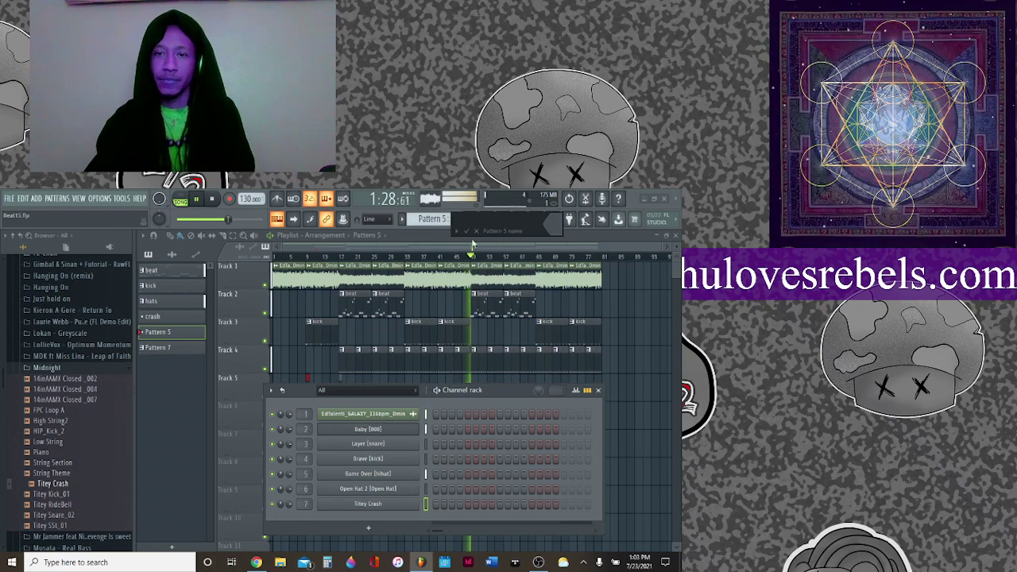
pyautogui.write('strings')
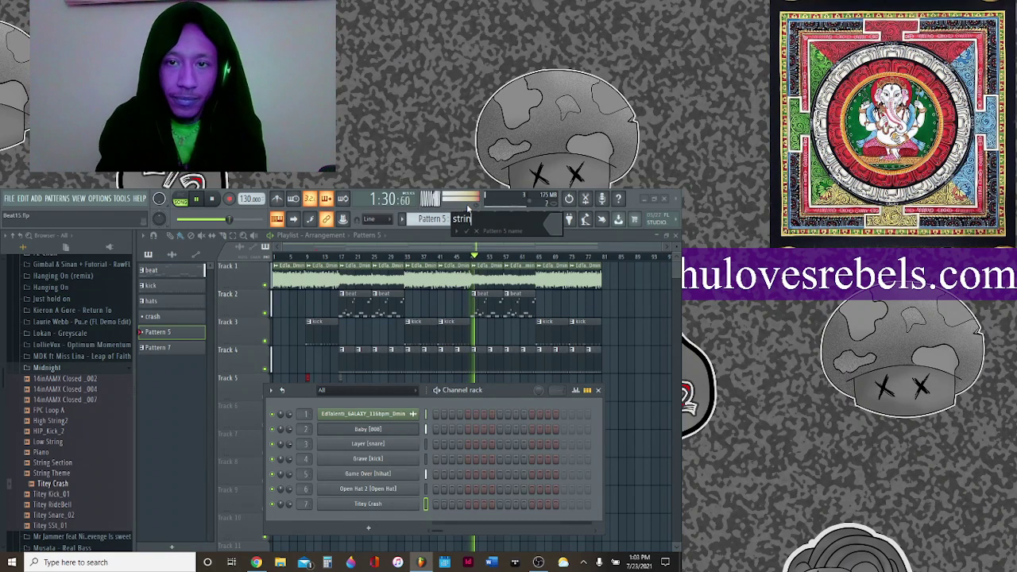
pyautogui.press('Return')
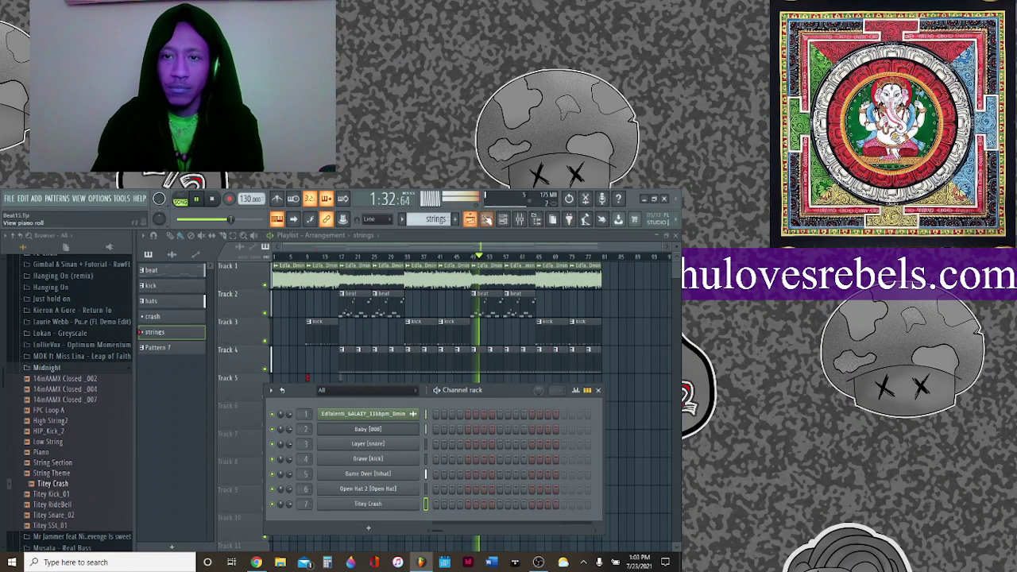
pyautogui.click(486, 219)
pyautogui.click(375, 236)
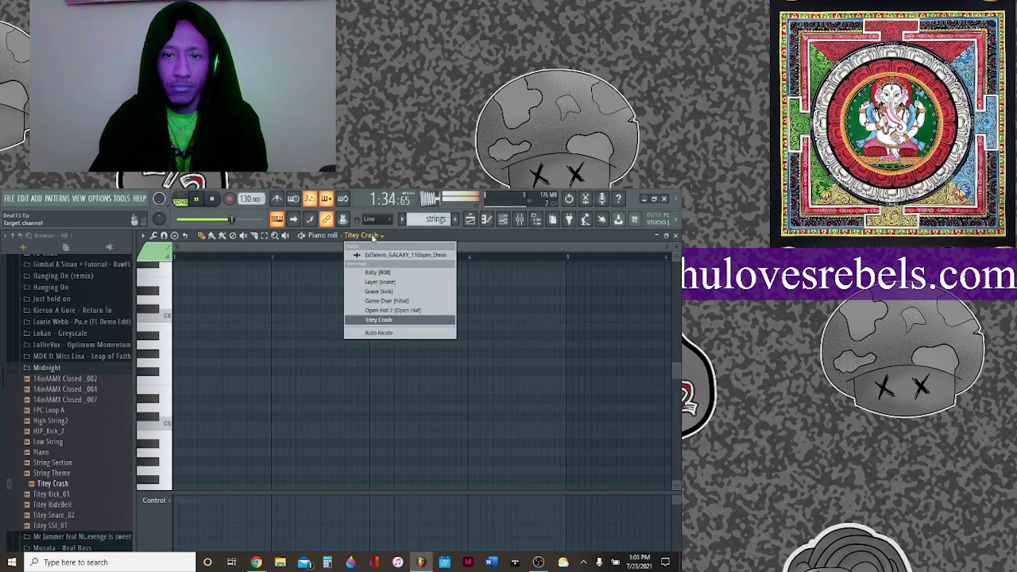
pyautogui.click(469, 249)
pyautogui.click(520, 220)
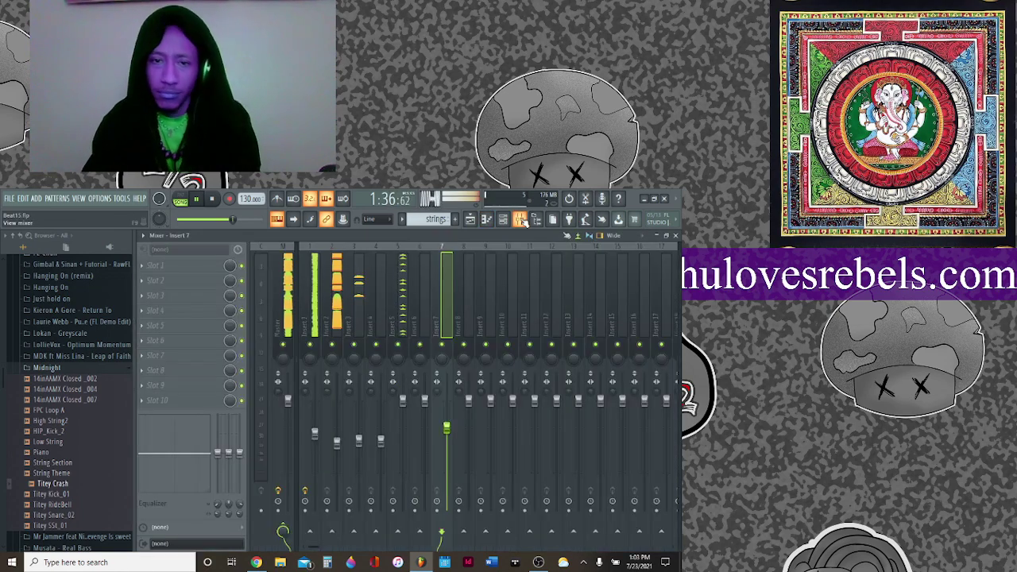
pyautogui.click(520, 220)
pyautogui.click(520, 220)
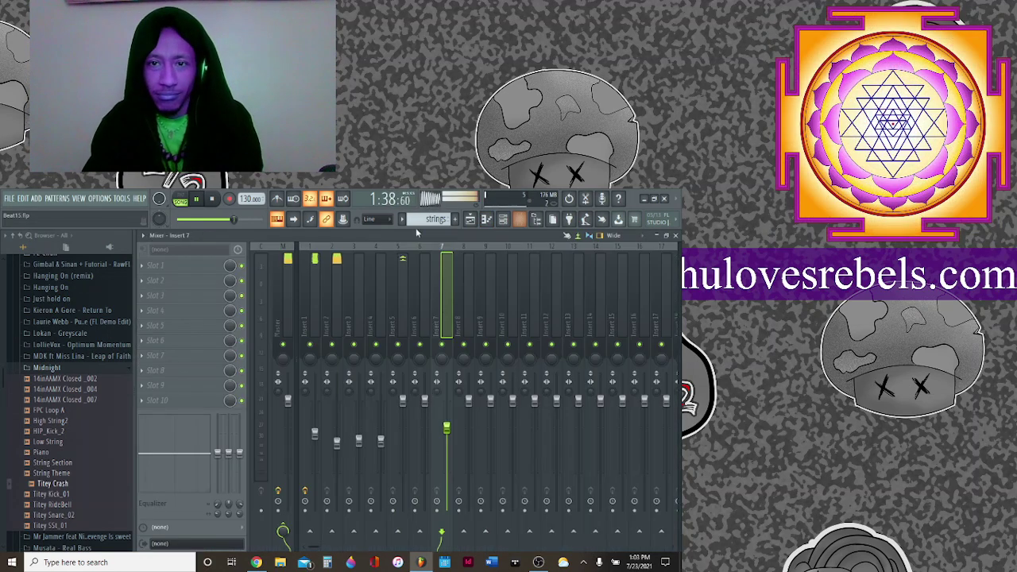
pyautogui.click(503, 220)
pyautogui.click(35, 197)
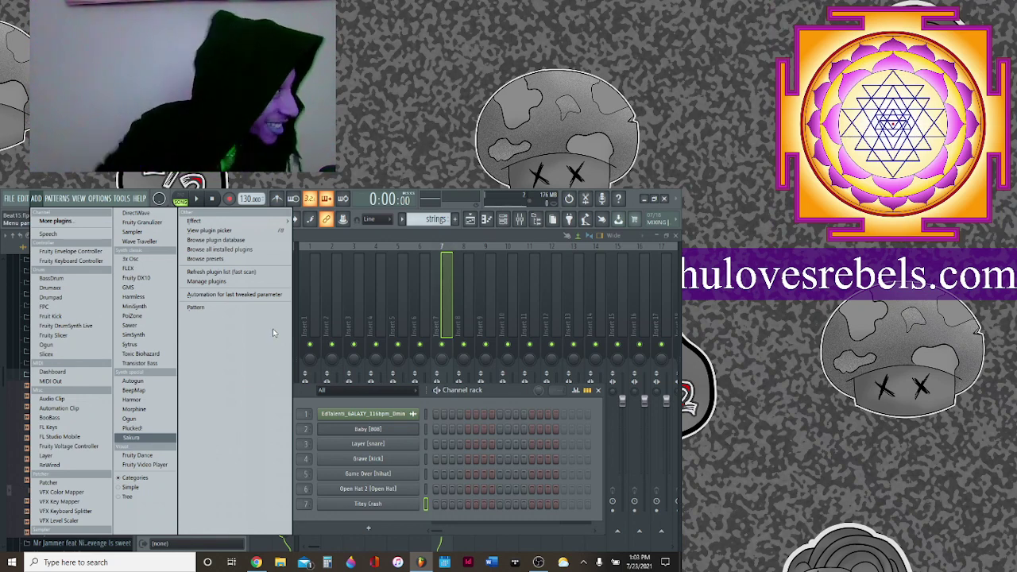
pyautogui.click(57, 198)
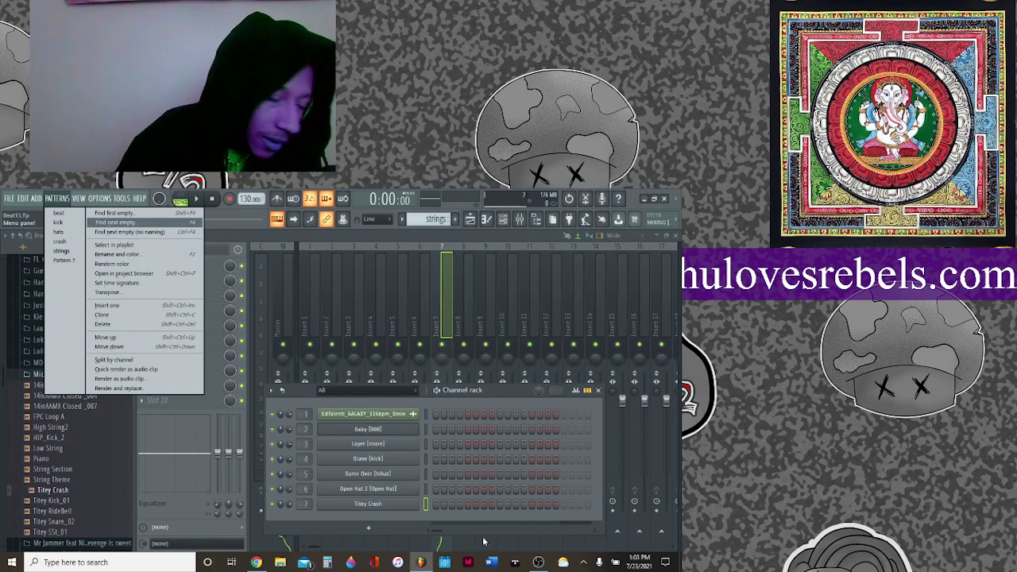
pyautogui.click(387, 239)
# Save the Beat15 project and close FL Studio.
pyautogui.click(9, 197)
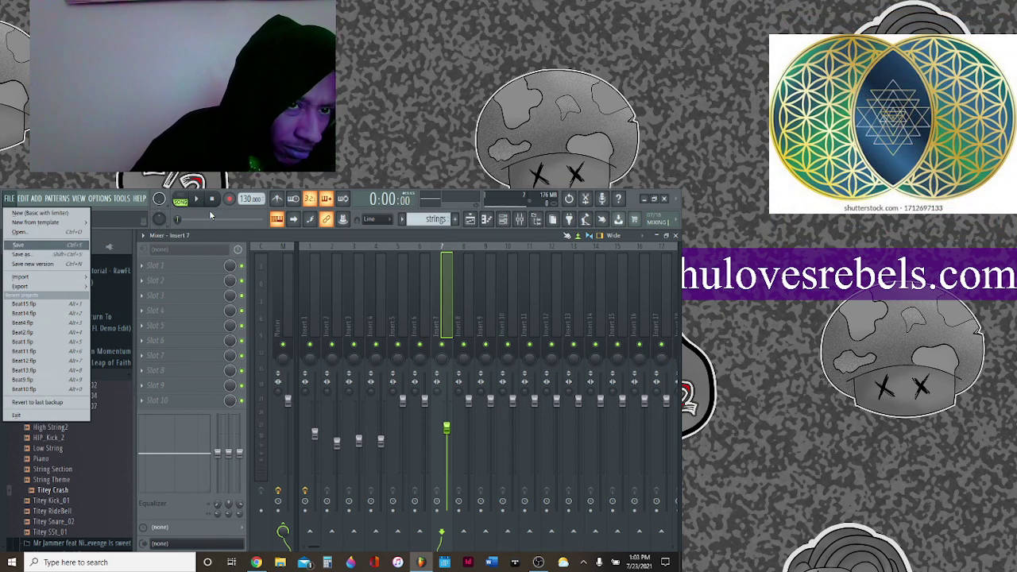
pyautogui.click(46, 247)
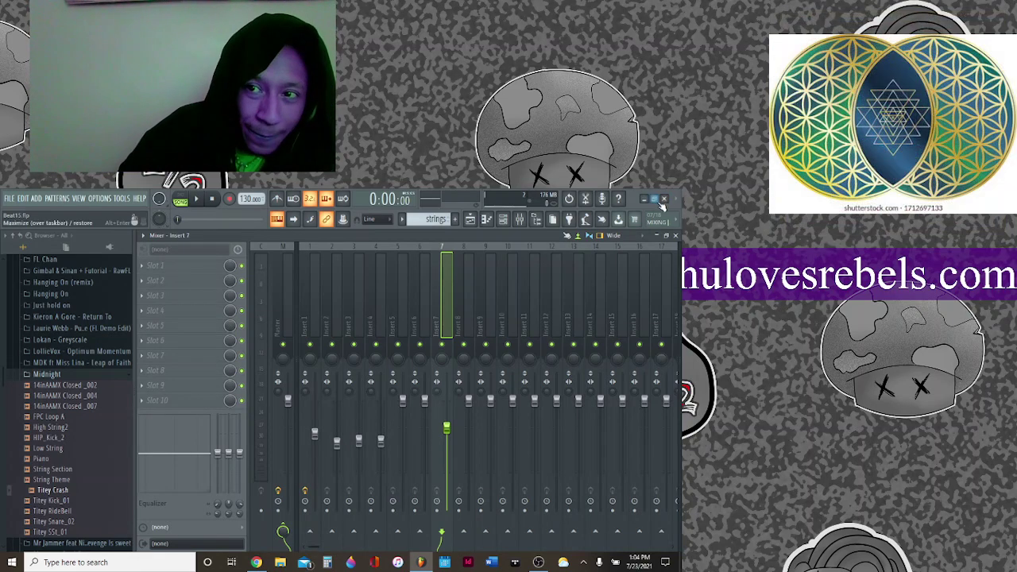
pyautogui.click(665, 199)
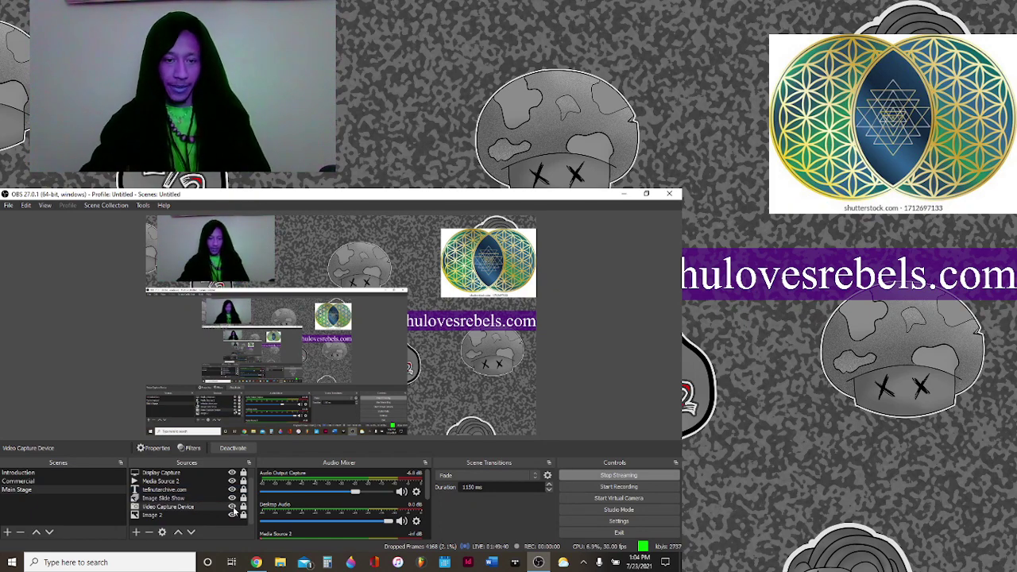
# Hide the Display Capture source of the Main Stage scene in OBS.
pyautogui.click(232, 474)
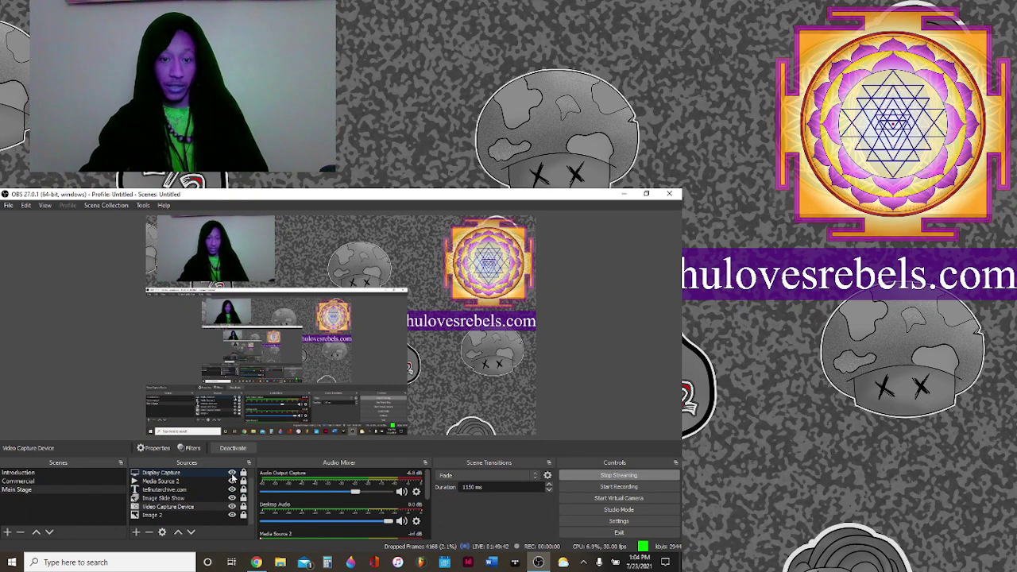